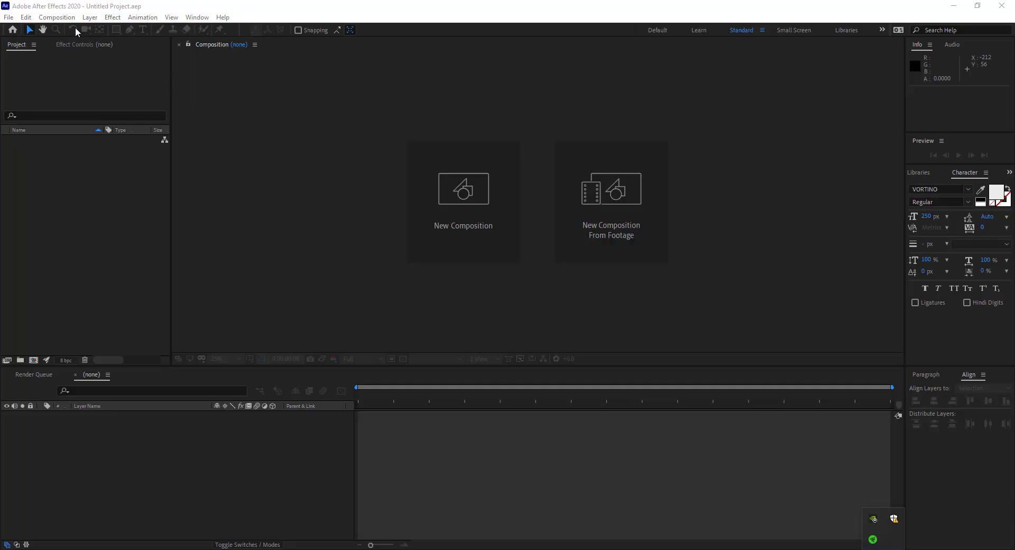
Create a 1920 x 1080 composition named "Main Comp" at 29.97 fps with a duration of 20 seconds
left_click(57, 17)
left_click(74, 28)
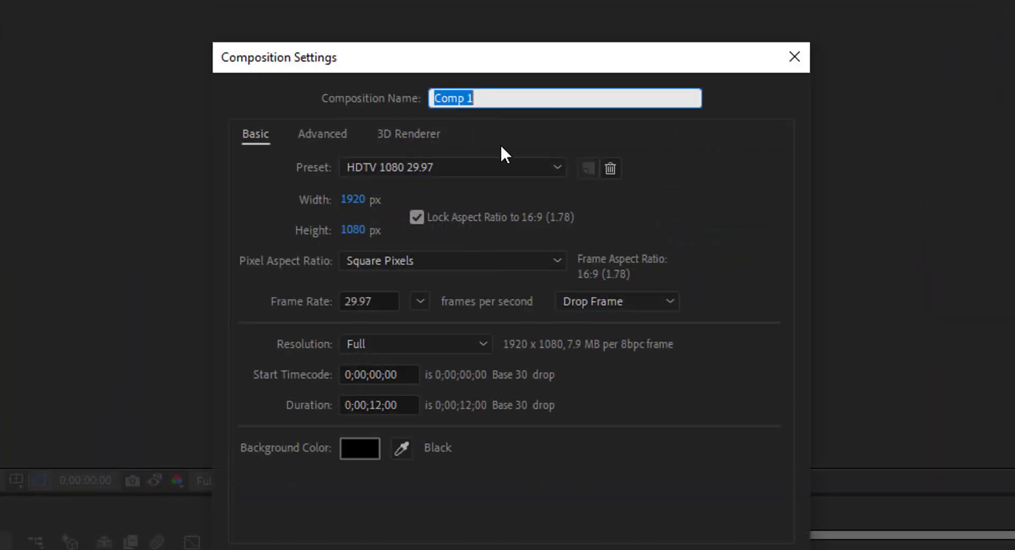
type("Mai")
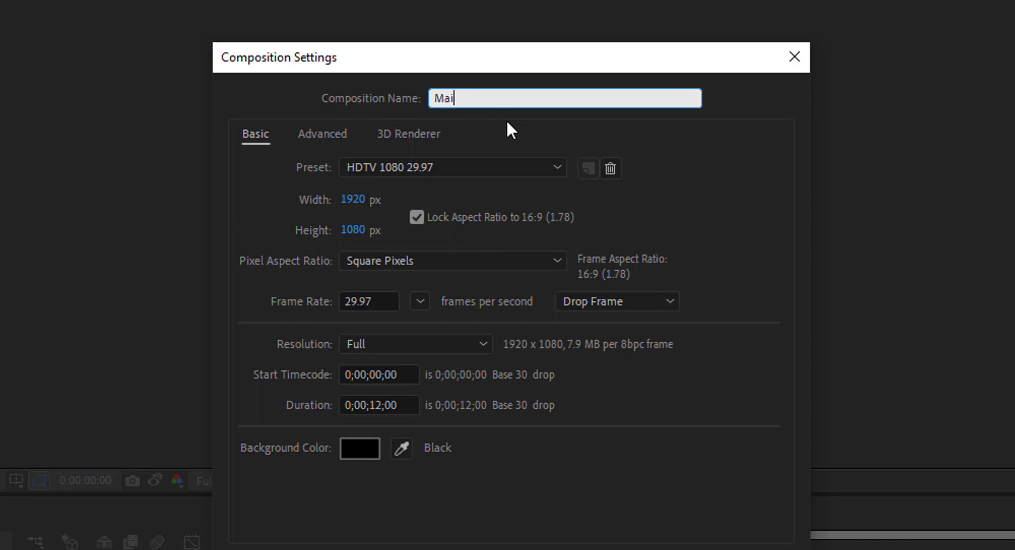
type("n Comp")
double_click(381, 404)
type("25")
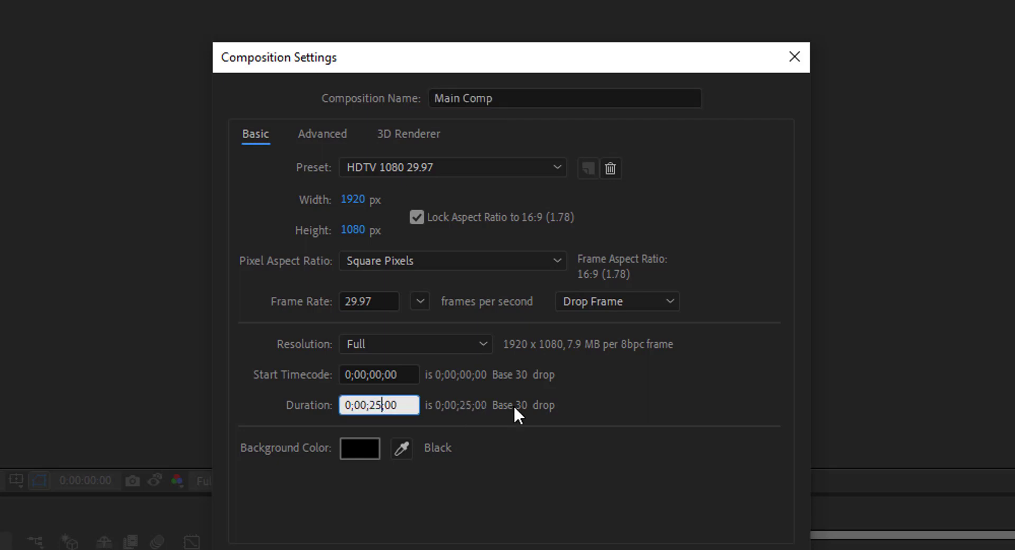
left_click(409, 414)
key("BackSpace")
type("0")
left_click(373, 300)
key("Return")
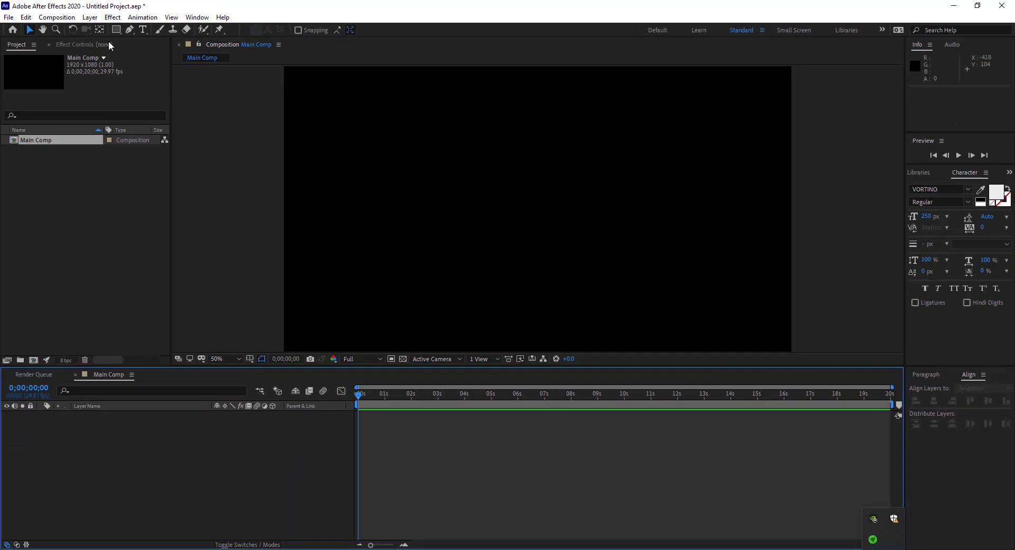
Add a "VORTINO" text layer to the composition and use the VORTINO Regular font
left_click(143, 30)
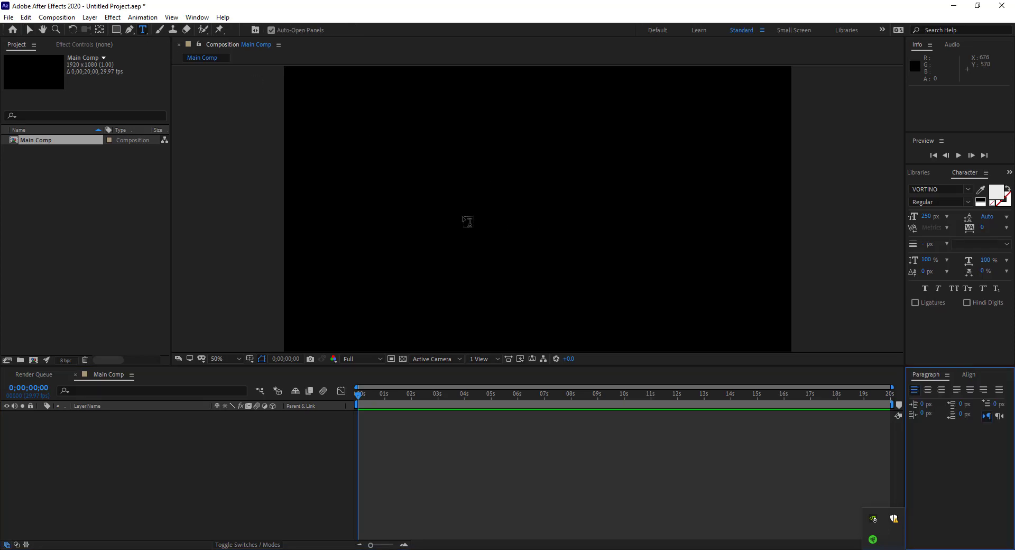
left_click(463, 218)
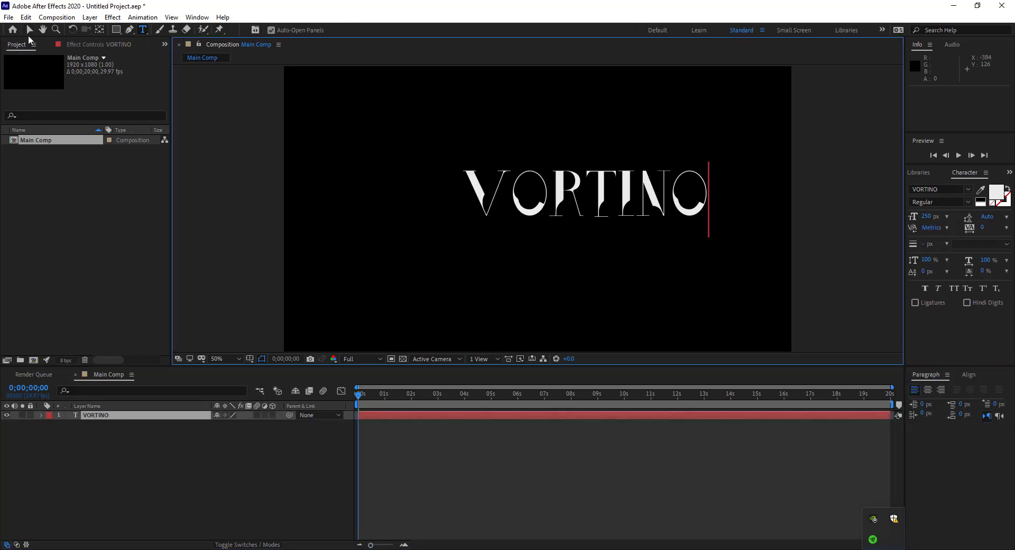
left_click(29, 30)
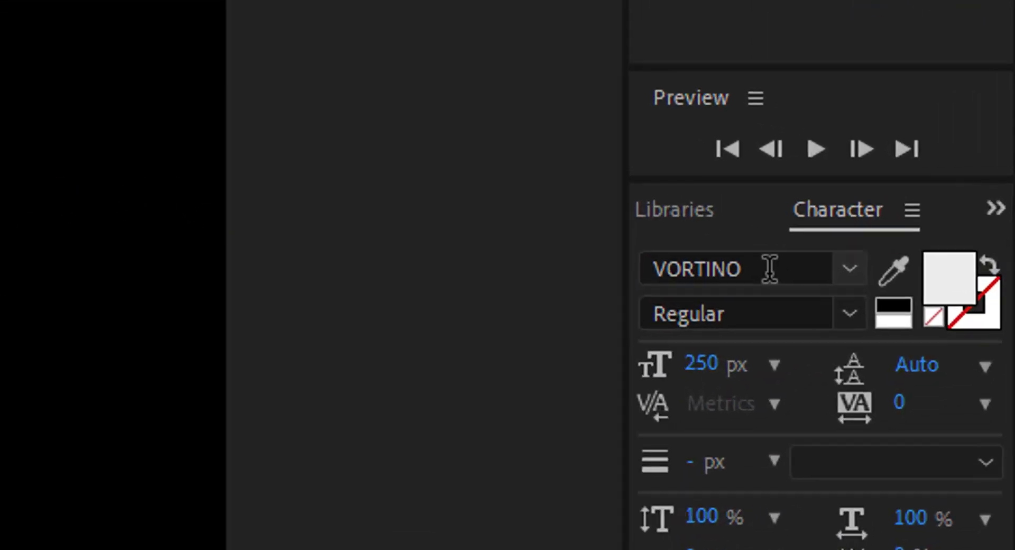
left_click(949, 189)
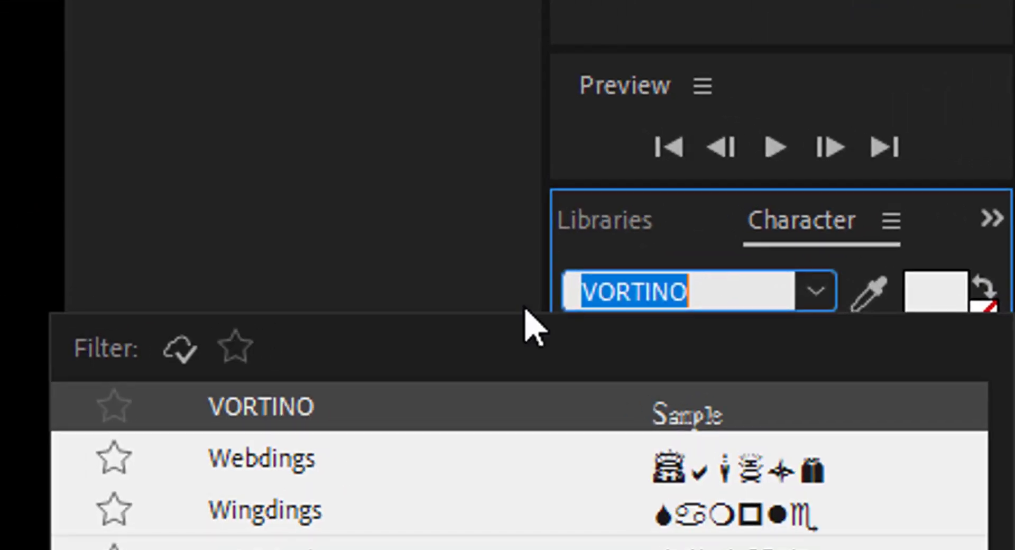
double_click(619, 277)
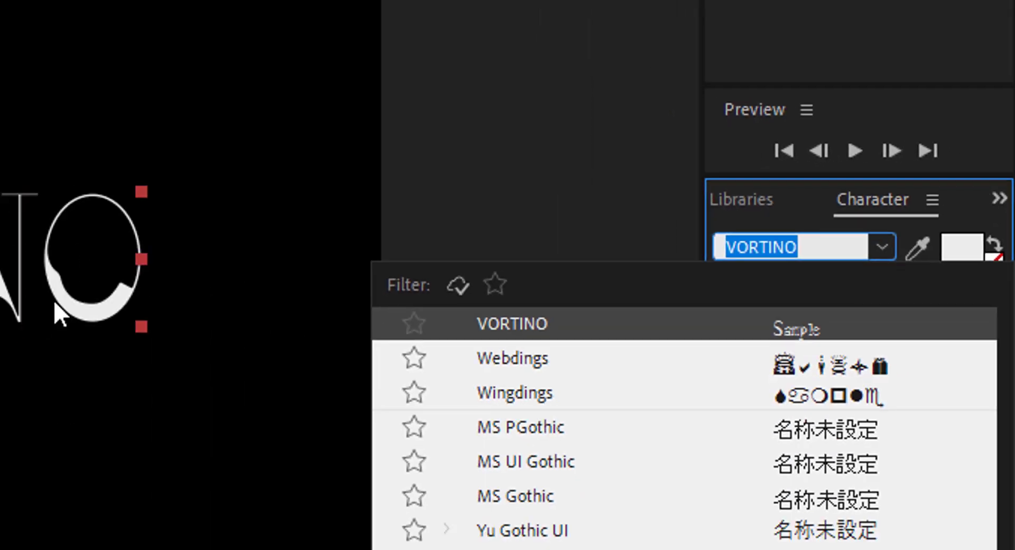
Centre the VORTINO text horizontally and vertically in the composition and set its font size to 400 px
left_click_drag(669, 206, 662, 211)
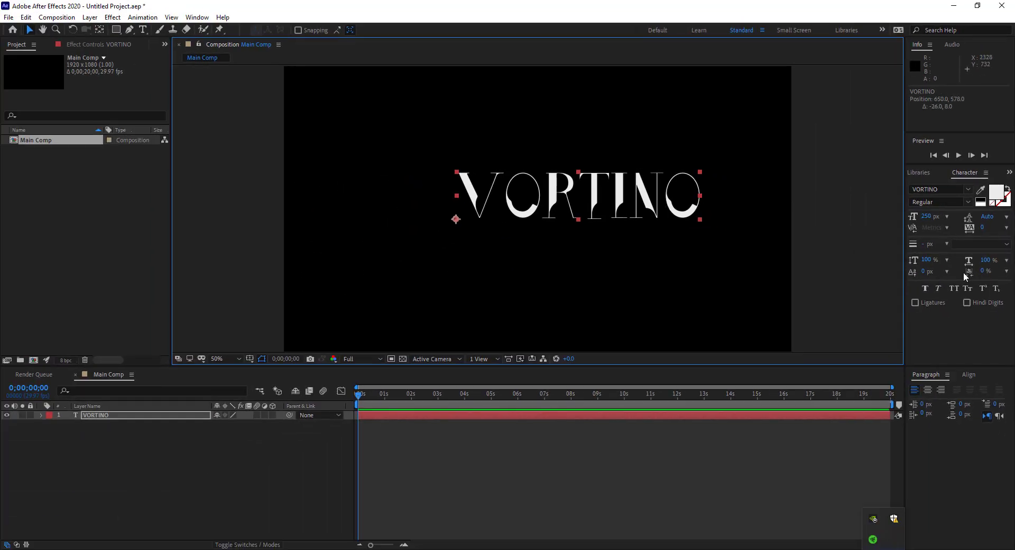
left_click(968, 374)
left_click(934, 400)
left_click(987, 401)
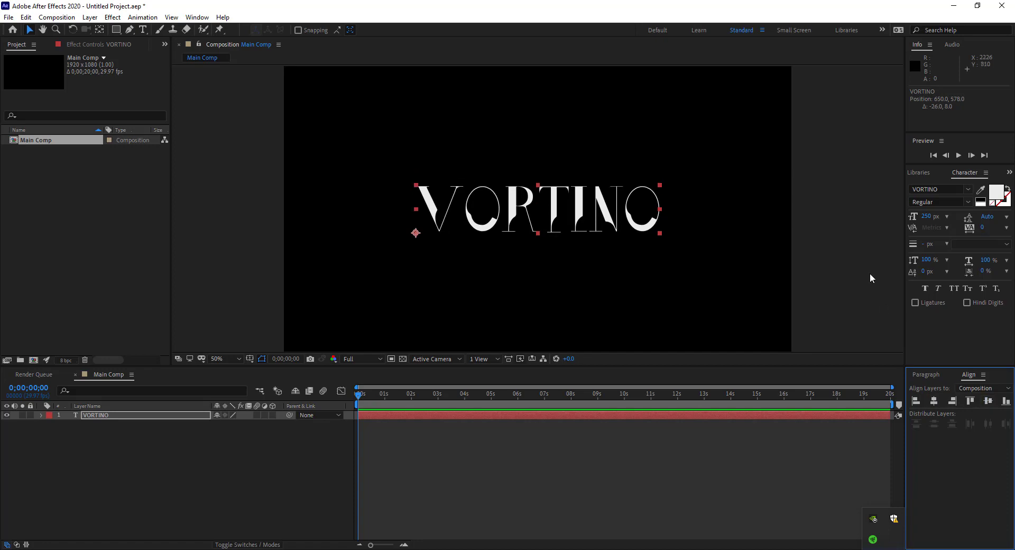
left_click(869, 271)
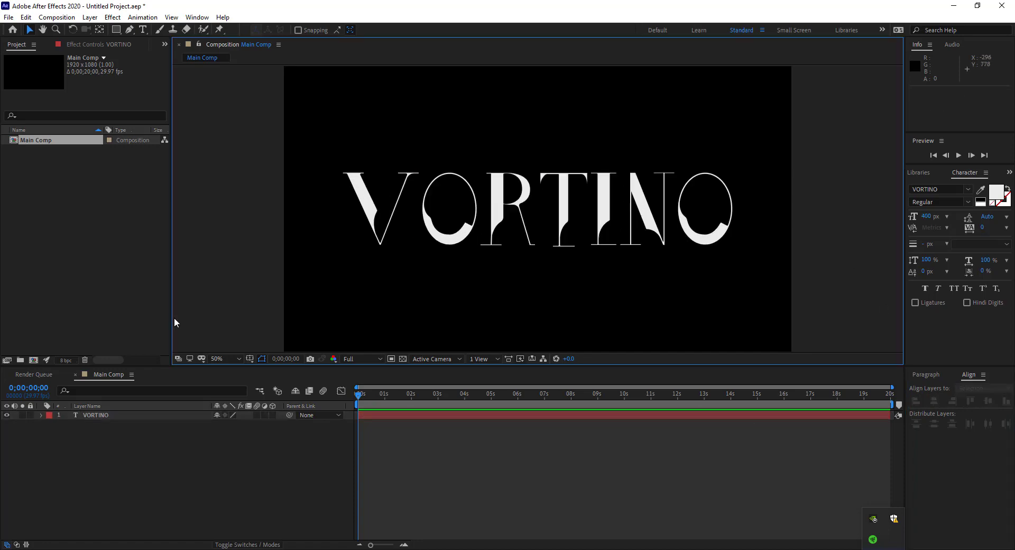
Hide the VORTINO text layer and create a 1920 x 1080 solid named "E3D"
right_click(108, 471)
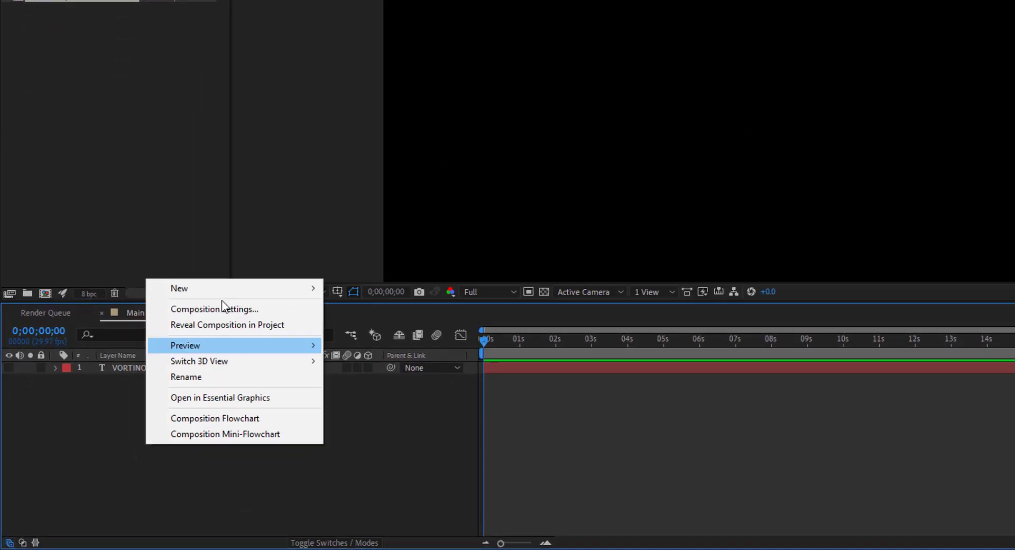
mouse_move(158, 359)
left_click(614, 212)
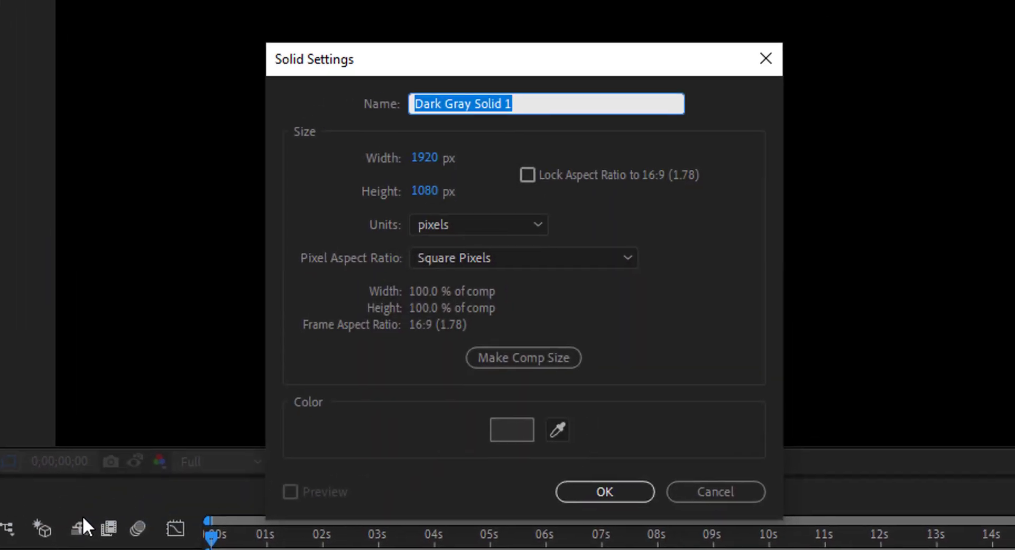
type("E3D")
key("Return")
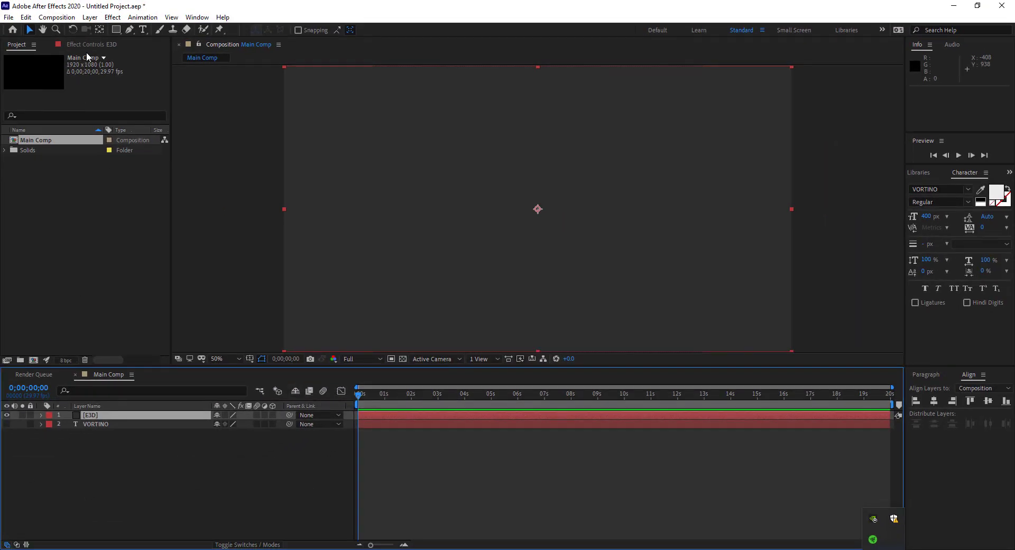
Import the four tile images from the Texture folder and add them to Main Comp beneath the text layer
double_click(123, 191)
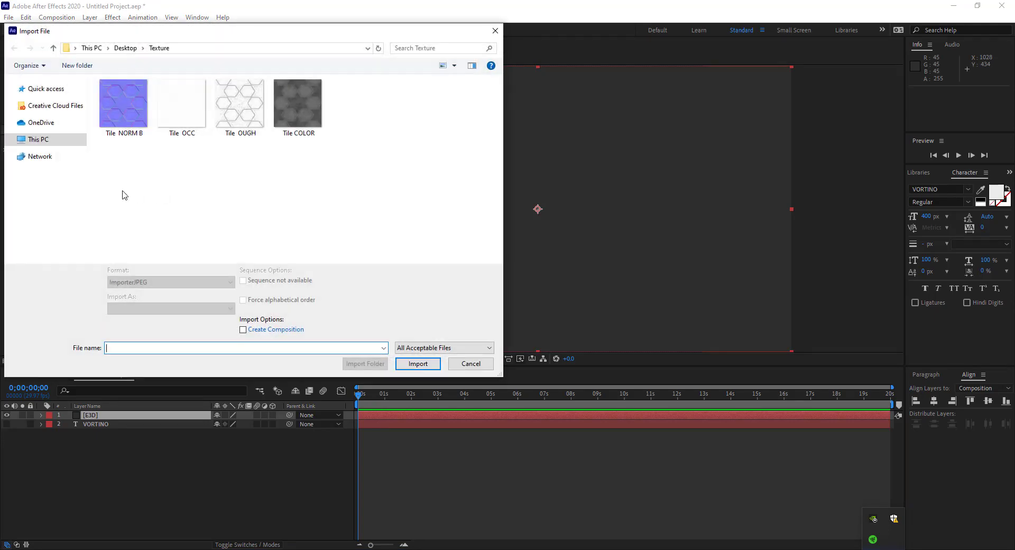
left_click_drag(122, 171, 429, 91)
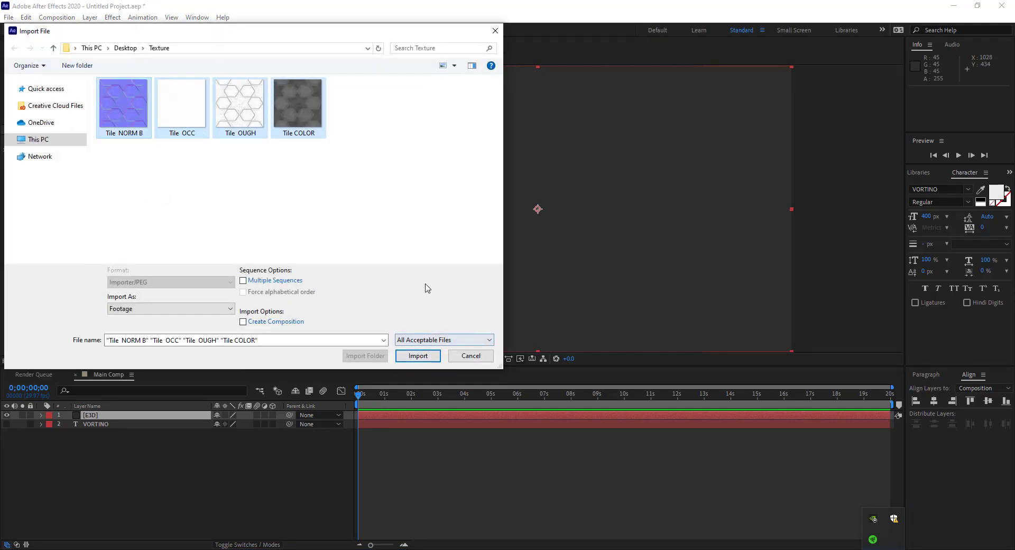
left_click(408, 360)
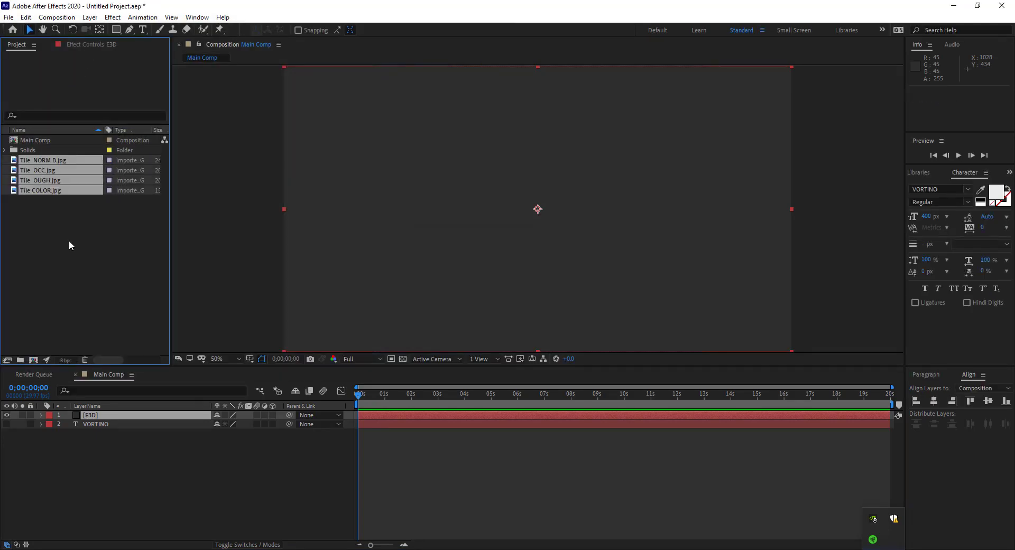
left_click_drag(34, 243, 70, 169)
left_click_drag(97, 357, 100, 466)
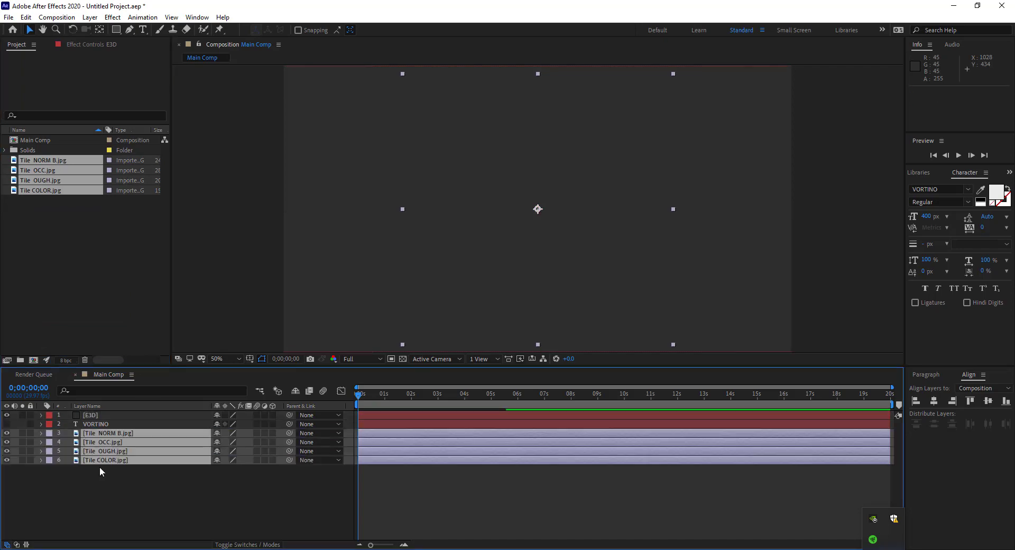
Pre-compose the Tile NORM B and Tile OCC layers separately, leaving all attributes in Main Comp
left_click(129, 487)
left_click(125, 442)
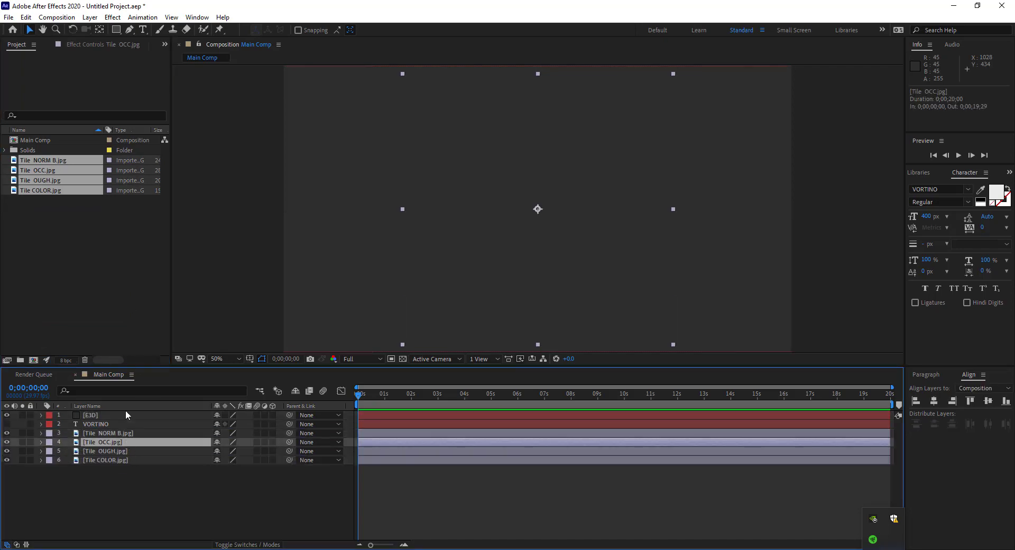
left_click(109, 434)
left_click(90, 17)
left_click(165, 368)
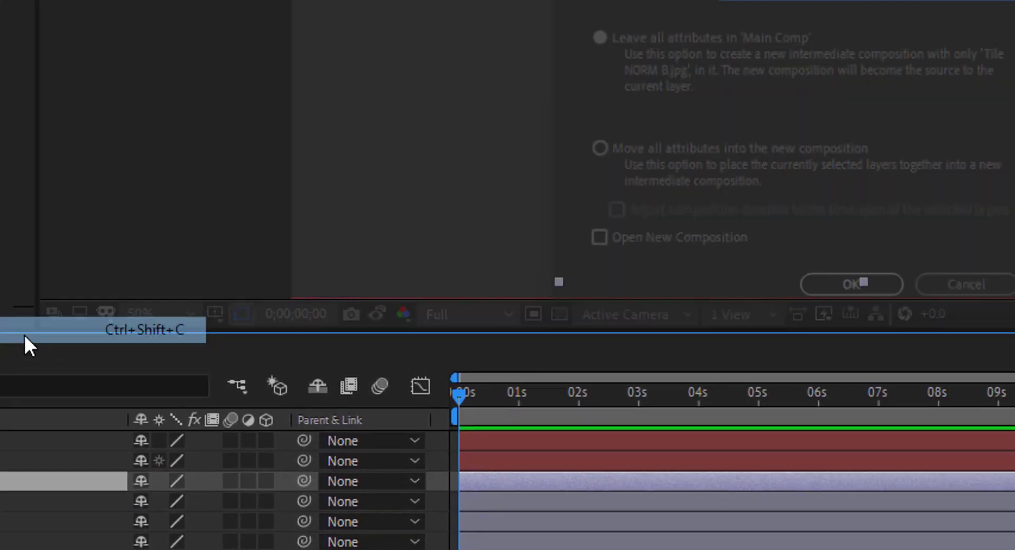
key("Return")
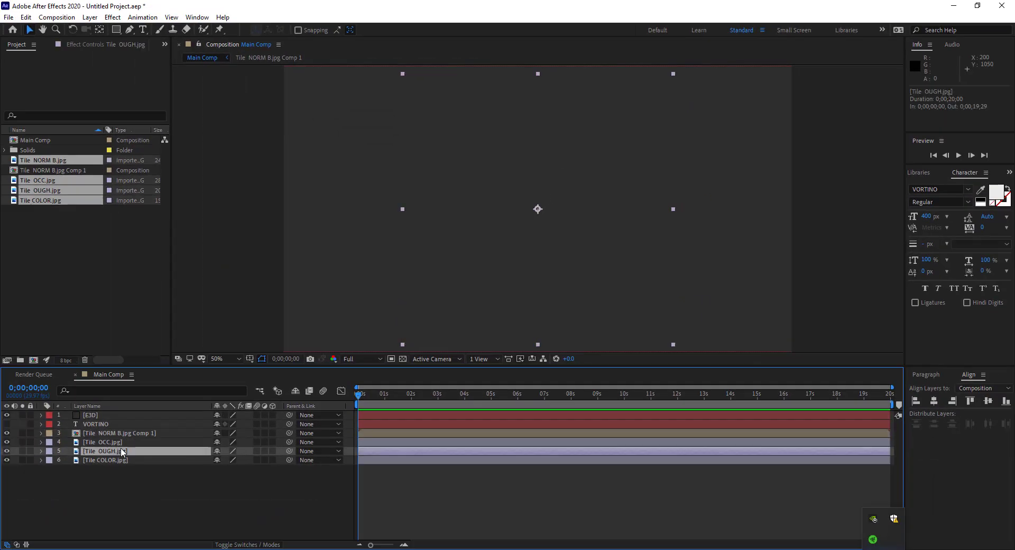
left_click(119, 443)
left_click(90, 18)
left_click(143, 365)
key("Return")
Pre-compose the Tile OUGH and Tile COLOR layers, each into its own composition
left_click(114, 451)
left_click(90, 18)
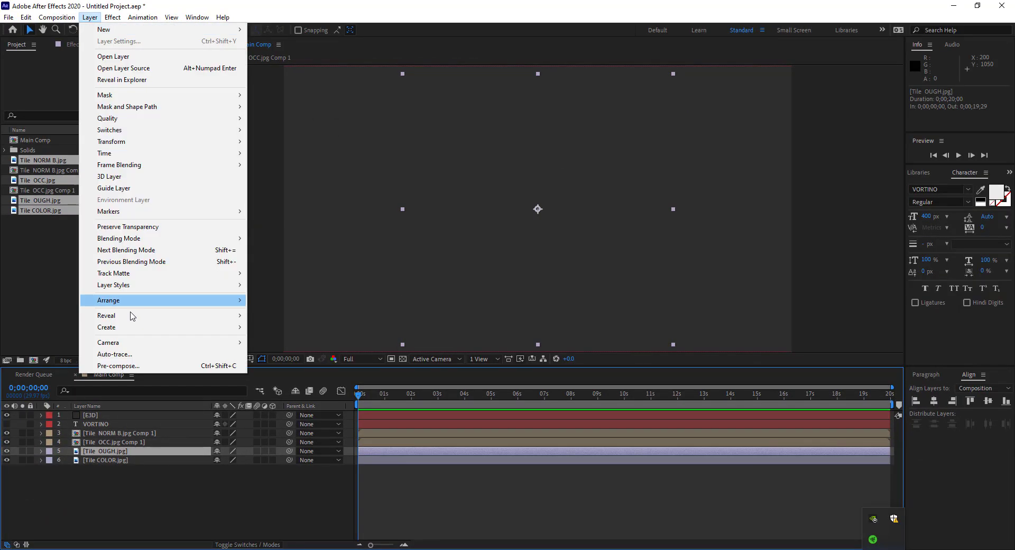
left_click(139, 366)
key("Return")
left_click(98, 461)
left_click(90, 17)
left_click(140, 365)
key("Return")
left_click(125, 504)
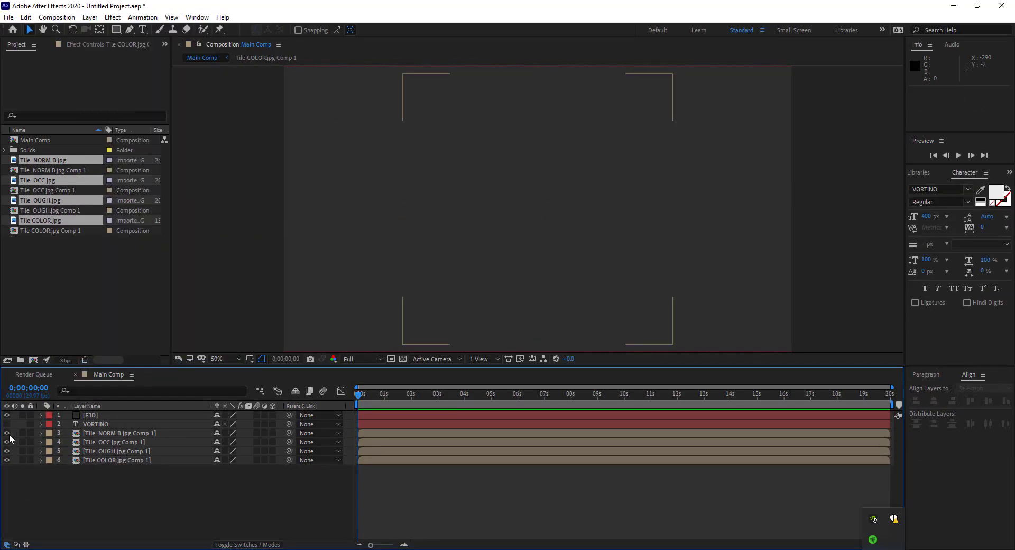
Hide the four tile precomps and apply the Video Copilot Element effect to the E3D solid
left_click(102, 417)
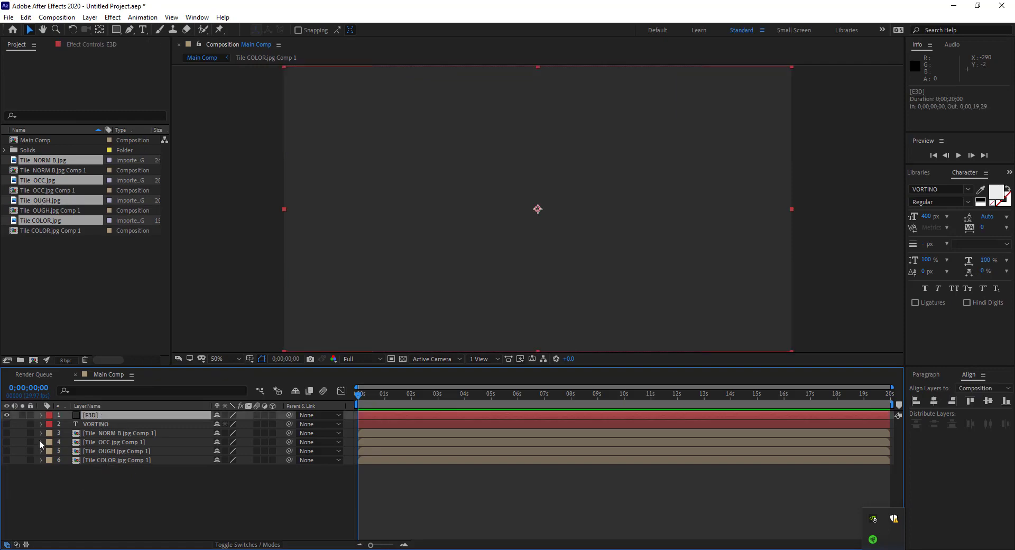
left_click(95, 424)
left_click(103, 415)
left_click(77, 47)
left_click(113, 17)
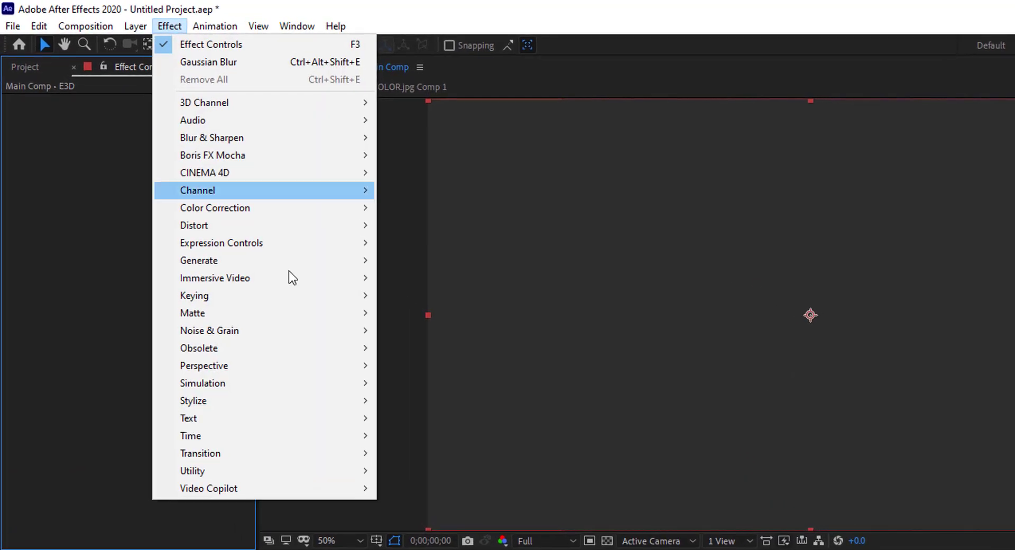
mouse_move(301, 487)
left_click(404, 488)
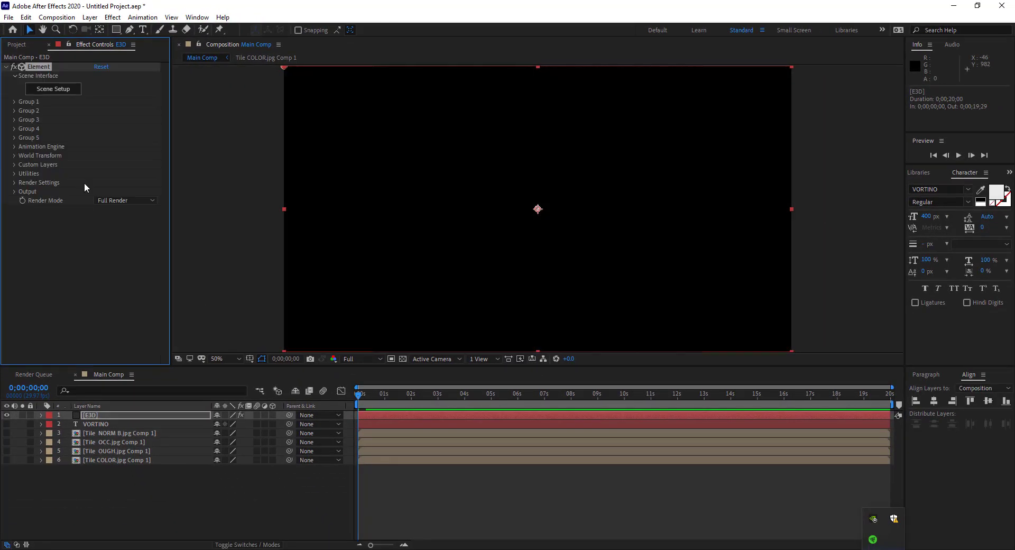
Assign the VORTINO text layer to Path Layer 1 in Element's custom text and masks
left_click(14, 164)
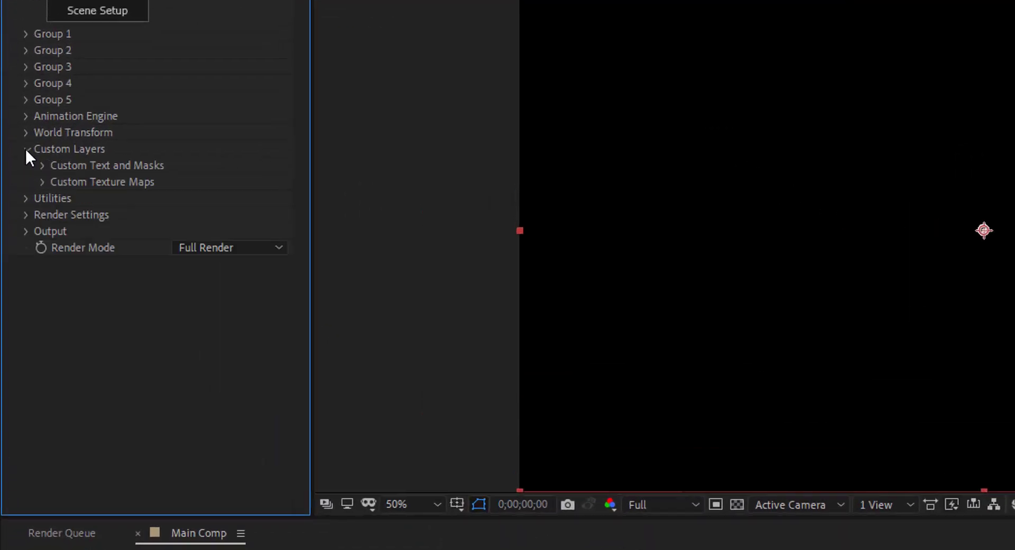
left_click(53, 161)
left_click(231, 174)
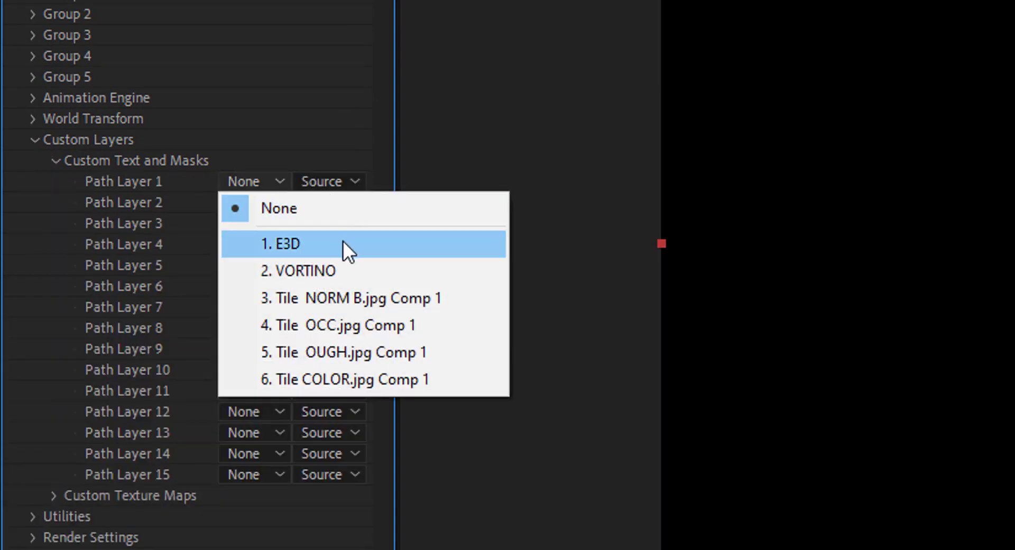
left_click(322, 268)
left_click(58, 163)
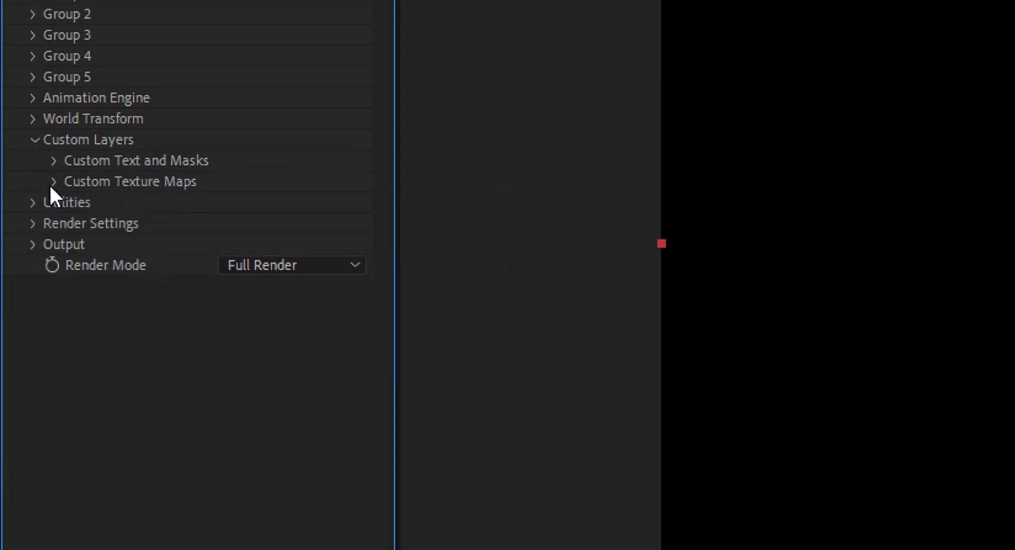
Assign the tile precomps NORM B, OCC, OUGH and COLOR to Layers 1, 2, 3 and 4 of Element's custom texture maps
left_click(49, 183)
left_click(277, 180)
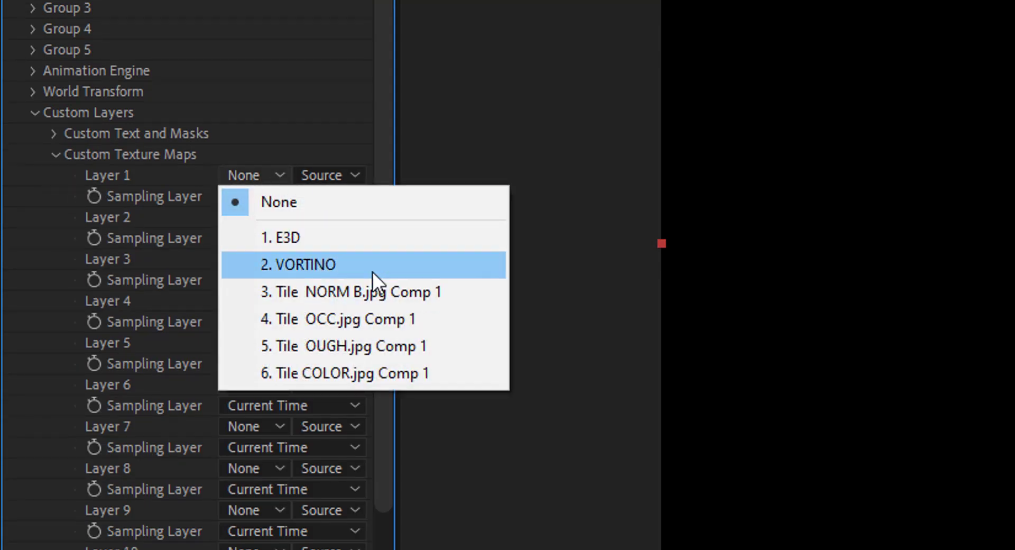
left_click(453, 299)
left_click(262, 216)
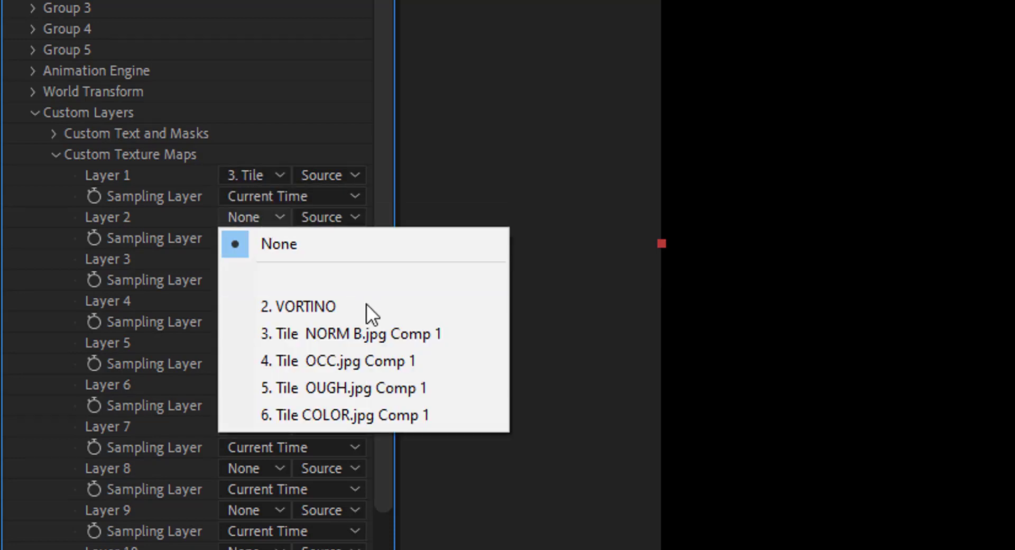
left_click(396, 361)
left_click(255, 259)
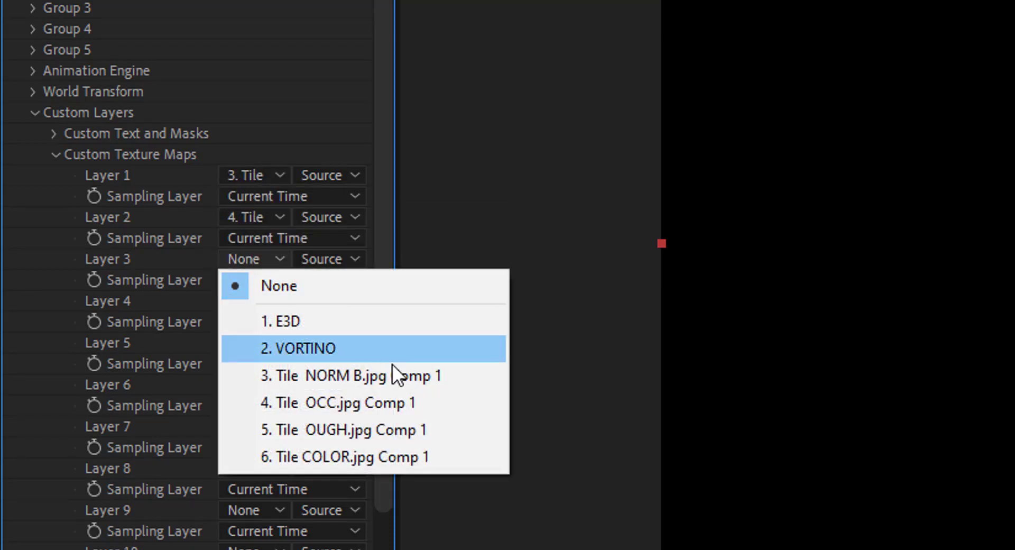
left_click(411, 422)
left_click(259, 301)
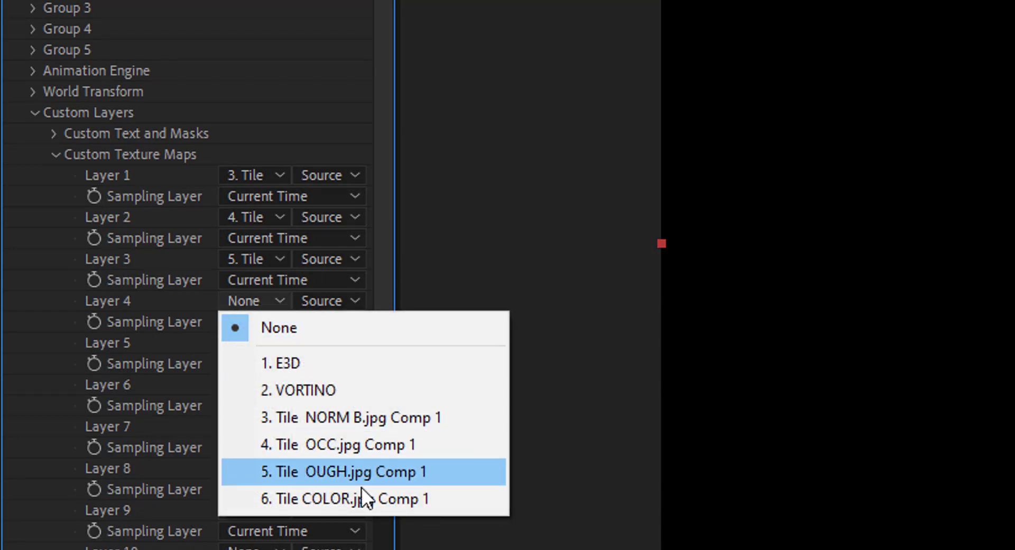
left_click(342, 499)
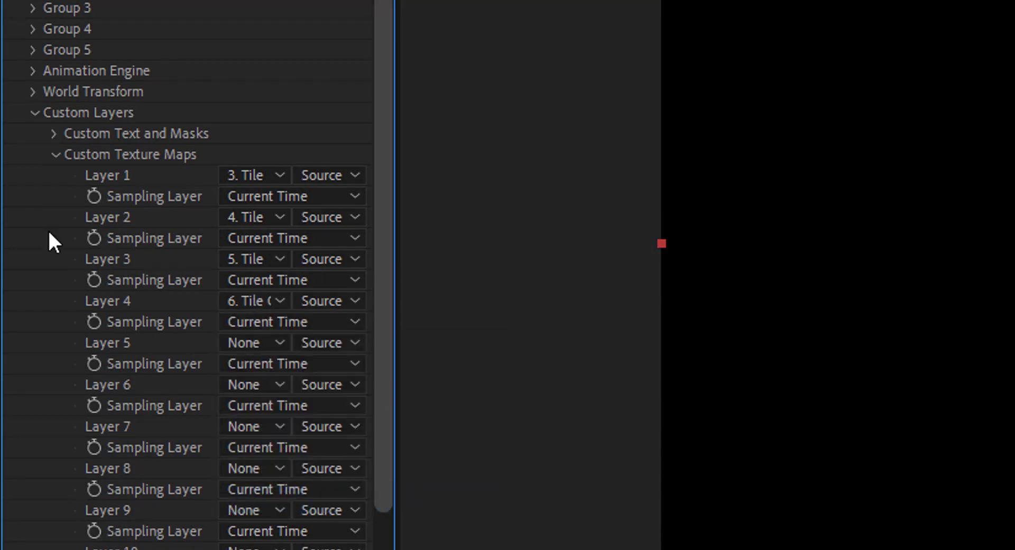
In Element's Scene Setup, create a plane model and set its scale to 2100%
left_click(33, 114)
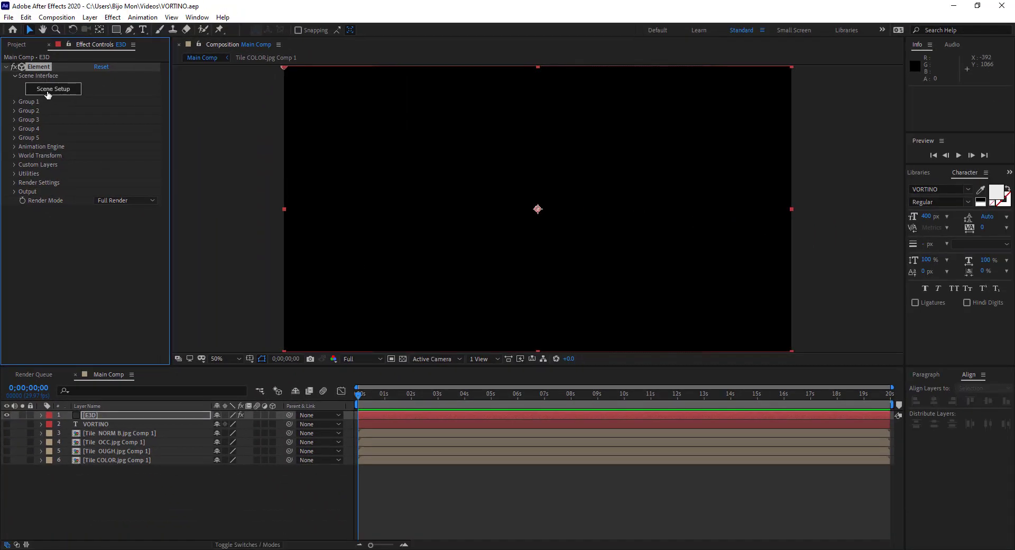
left_click(48, 91)
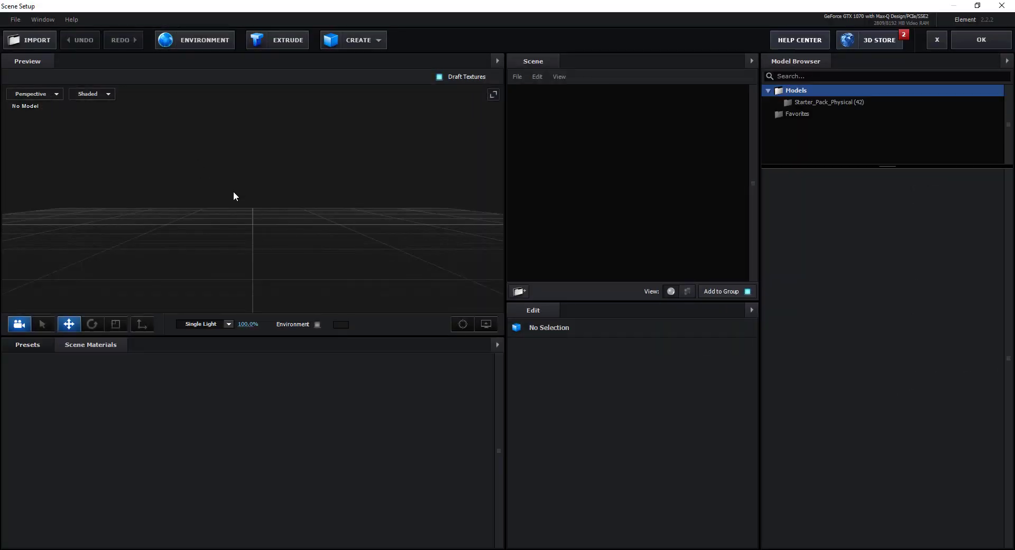
left_click(332, 46)
left_click(493, 65)
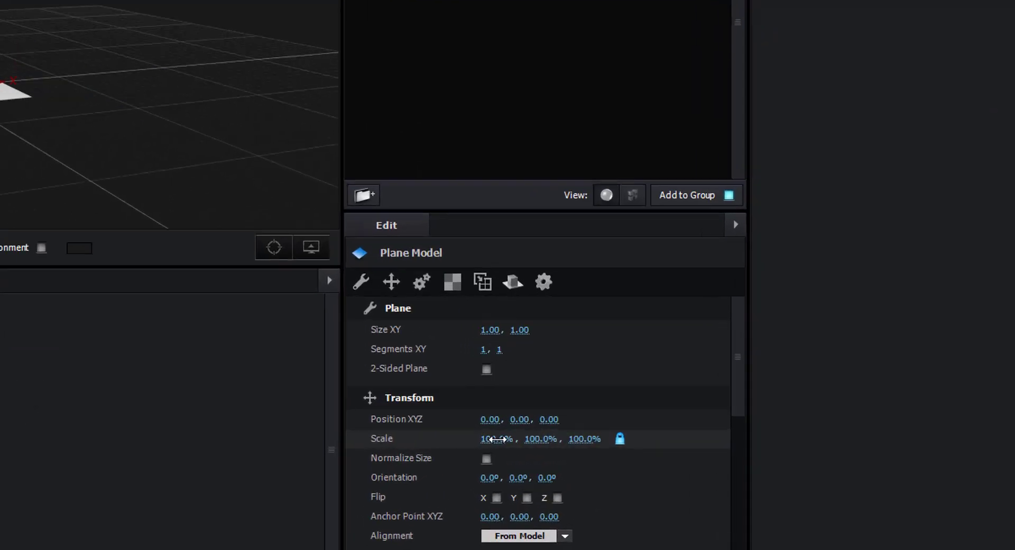
left_click(494, 438)
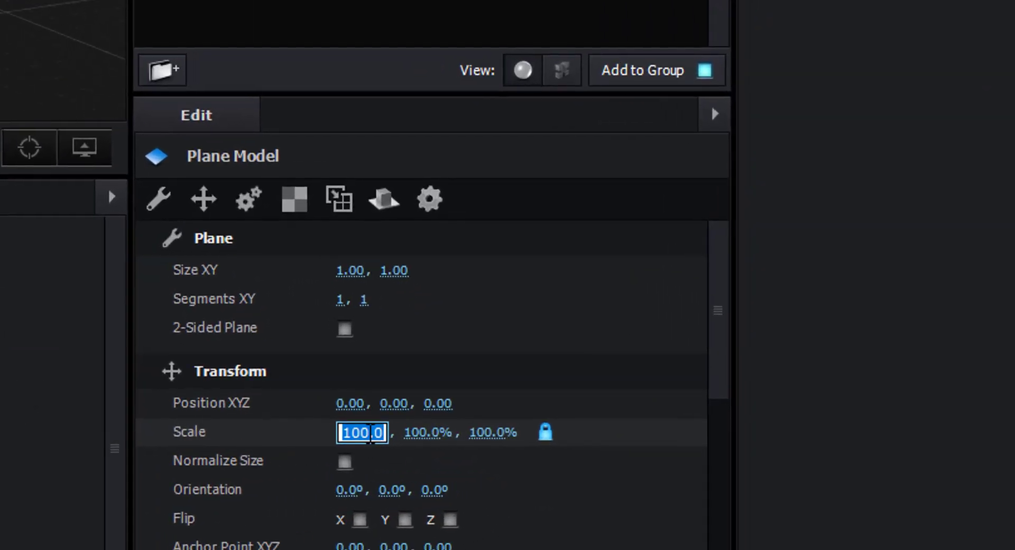
type("2100")
key("Return")
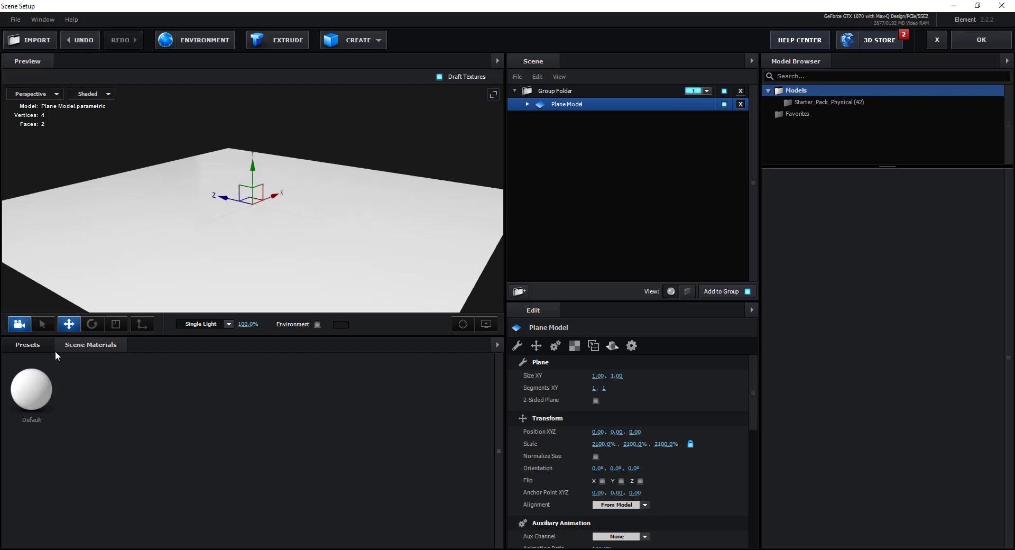
Show the presets library and switch the preview lighting to 360
left_click(50, 344)
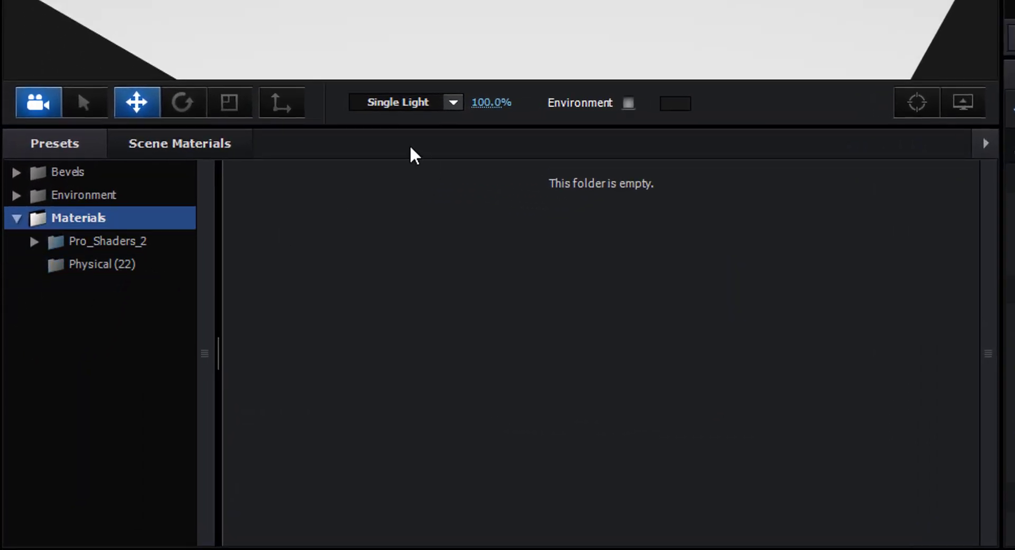
left_click(444, 102)
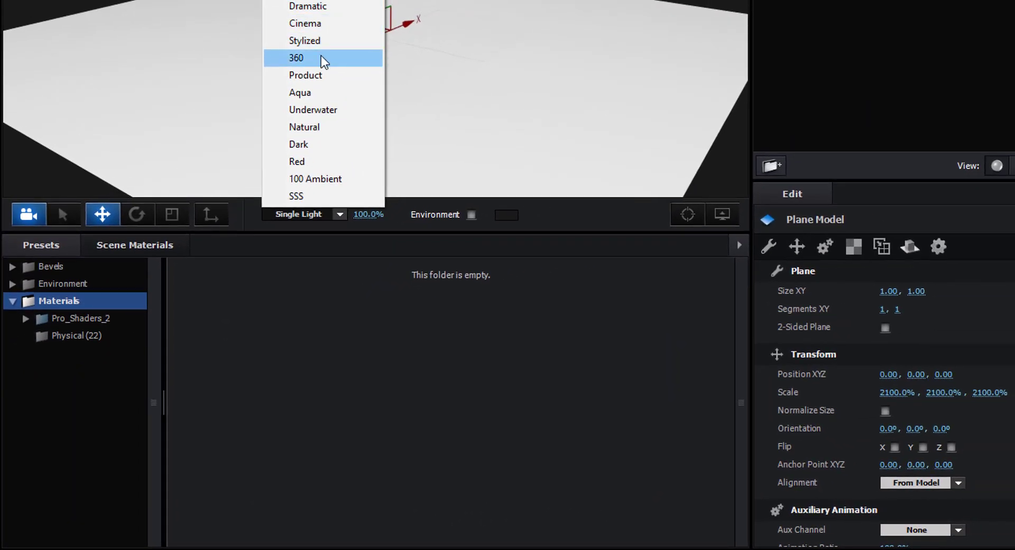
left_click(324, 61)
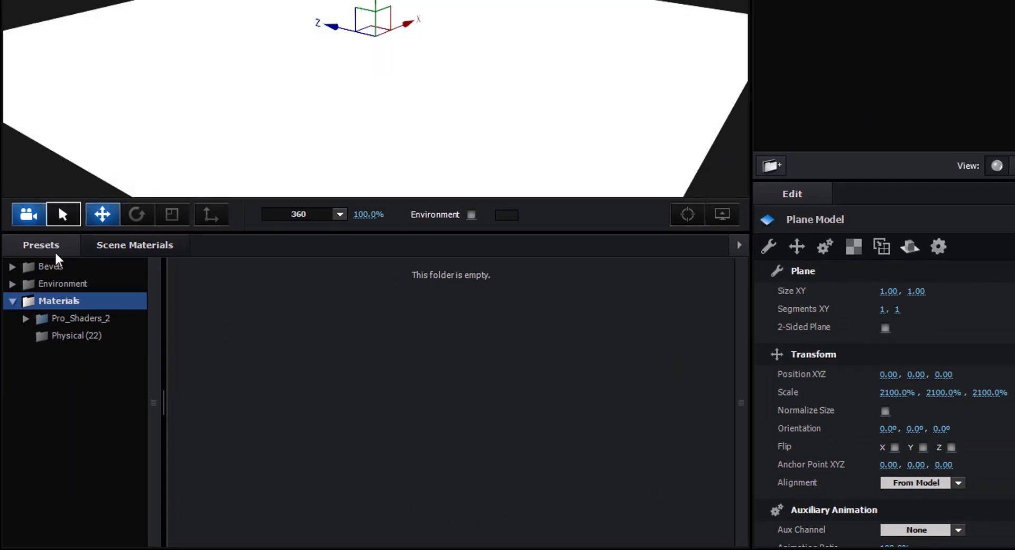
Load the Town environment from the V1_Environment presets and set its horizontal UV Repeat to 4
left_click(59, 283)
left_click(95, 318)
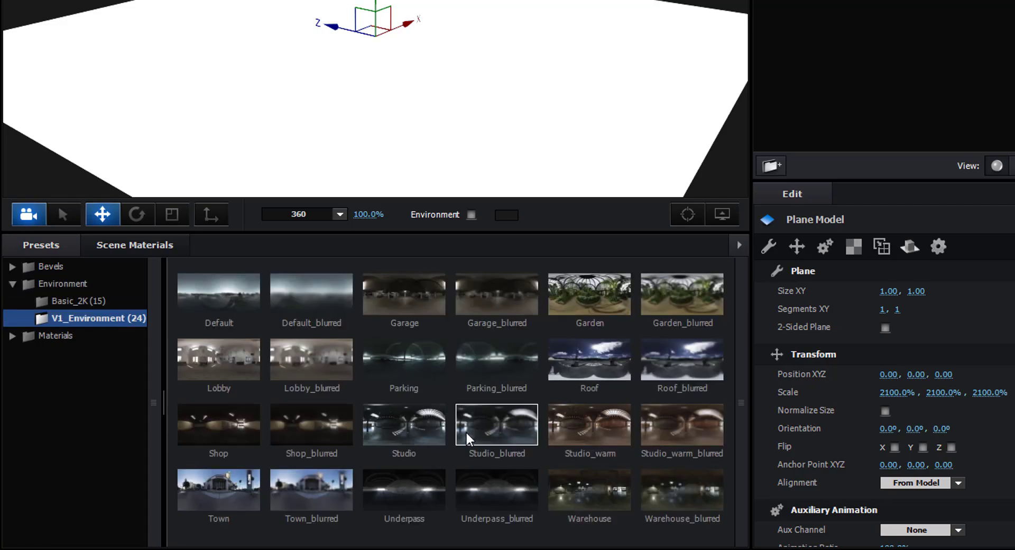
left_click(233, 500)
left_click(202, 38)
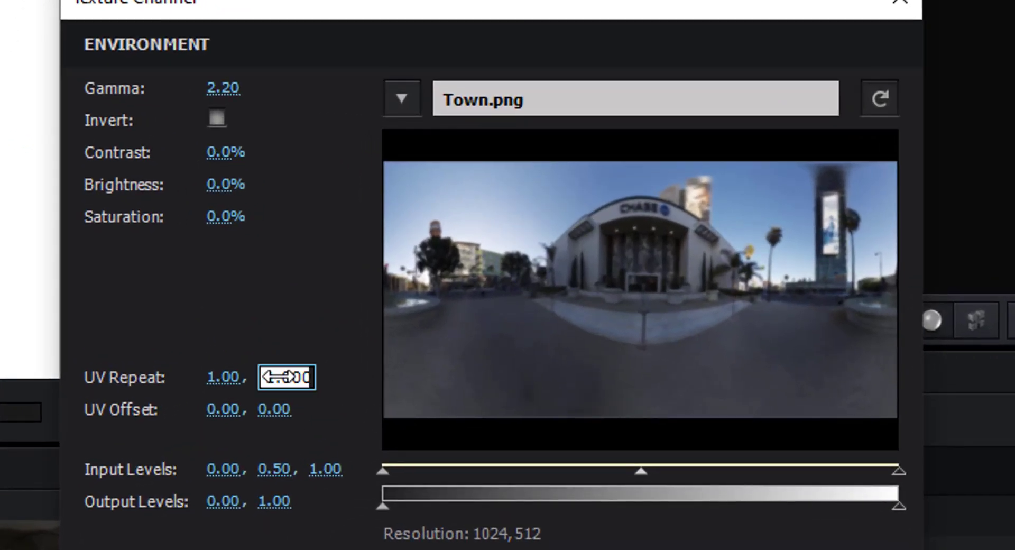
left_click_drag(225, 376, 235, 377)
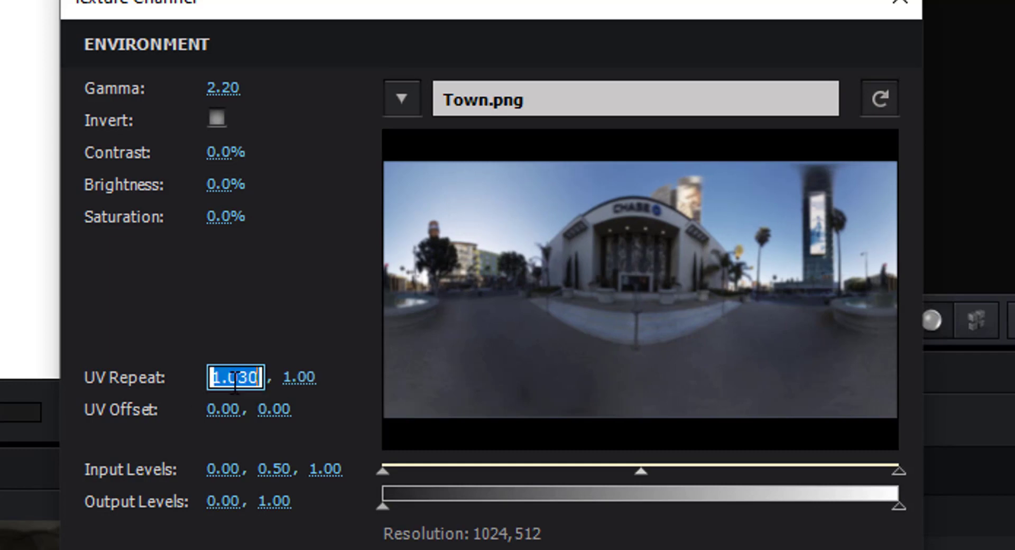
type("4")
key("Return")
left_click(687, 435)
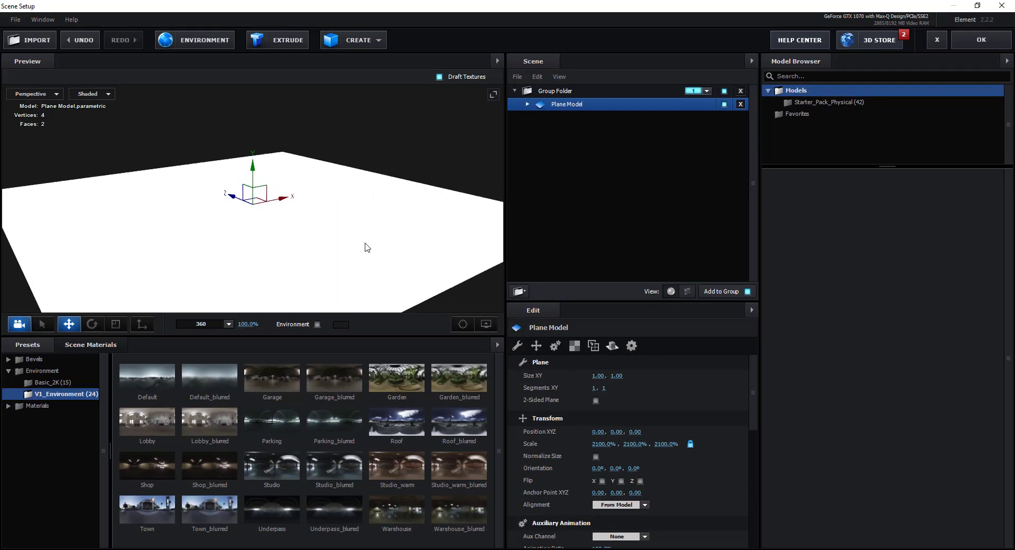
Open the Metal category of the Pro_Shaders_2 material presets
mouse_move(351, 236)
left_mouse_down()
mouse_move(276, 242)
mouse_move(345, 245)
left_mouse_up()
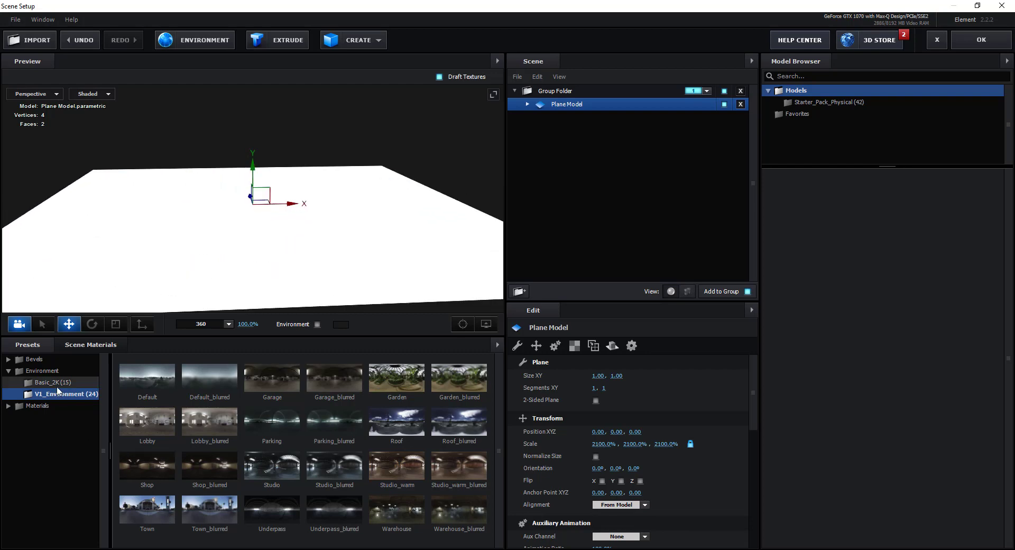
left_click(43, 405)
left_click(59, 394)
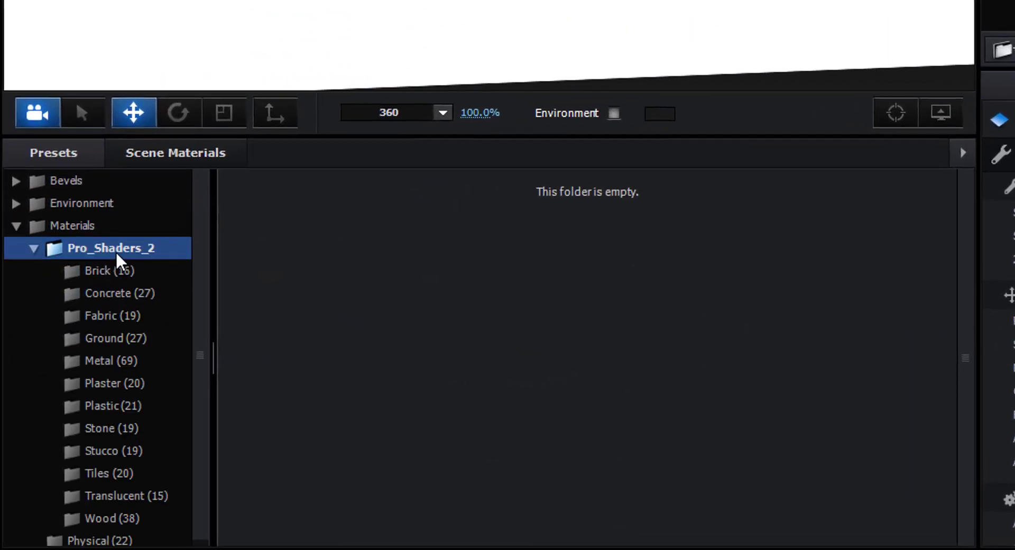
scroll(164, 376, "down", 1)
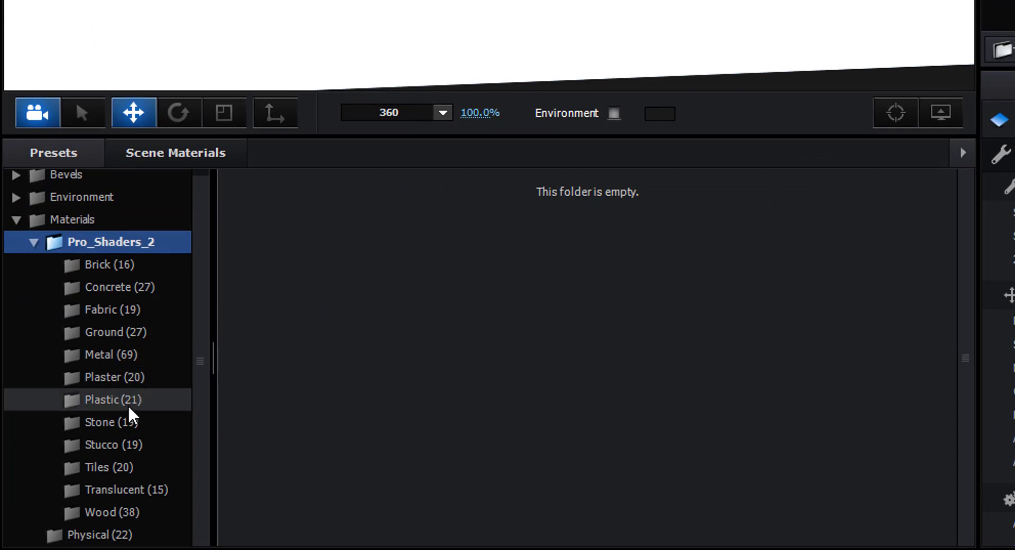
left_click(140, 375)
left_click(114, 354)
scroll(656, 394, "down", 2)
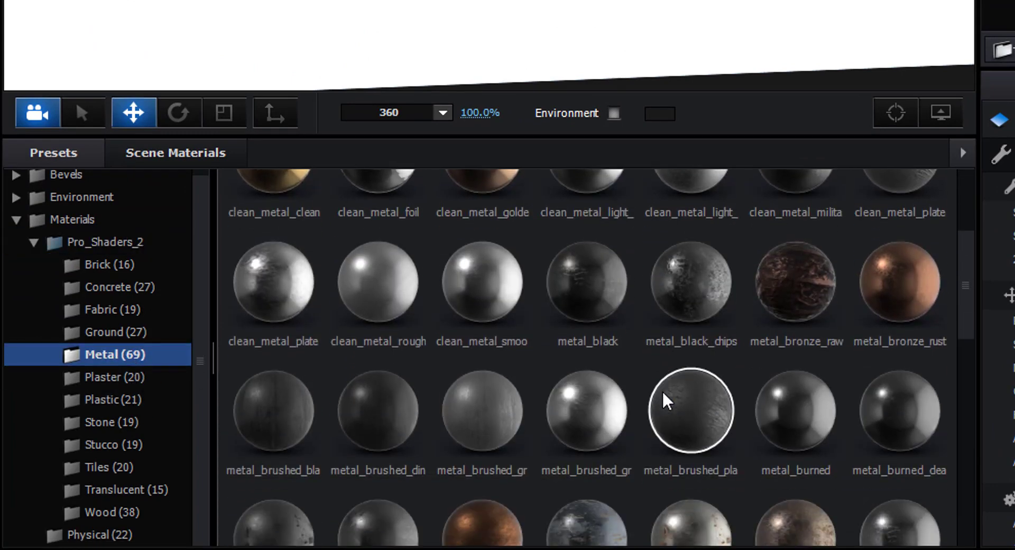
Apply the metal_grunge_diffused preset to the plane and select its material in the scene
scroll(670, 406, "down", 1)
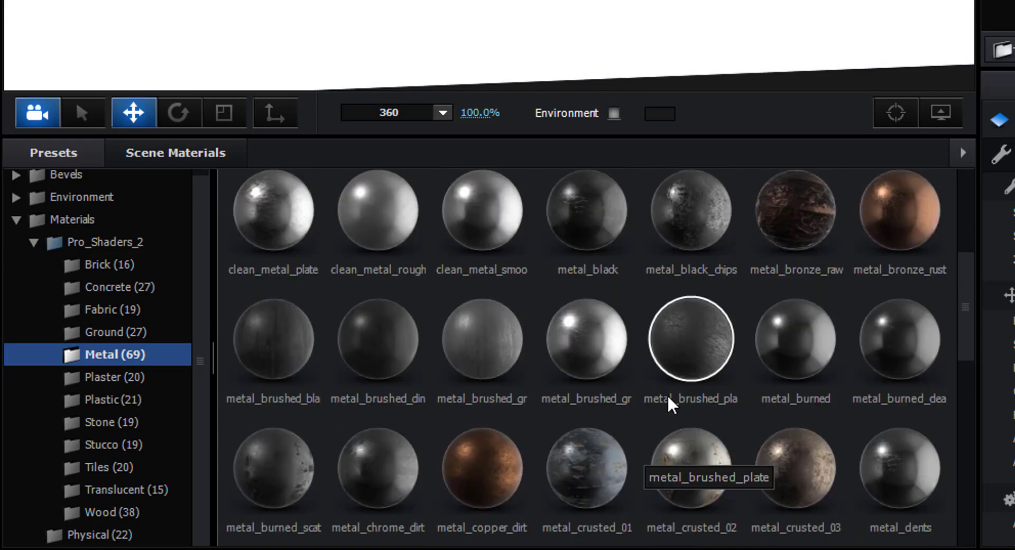
scroll(872, 442, "down", 3)
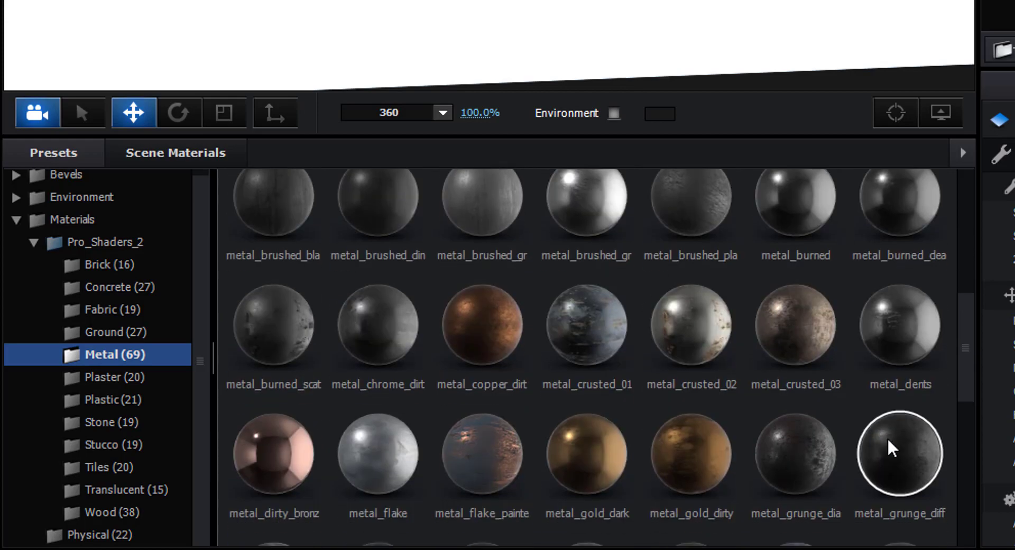
scroll(891, 448, "down", 1)
left_click_drag(891, 382, 724, 29)
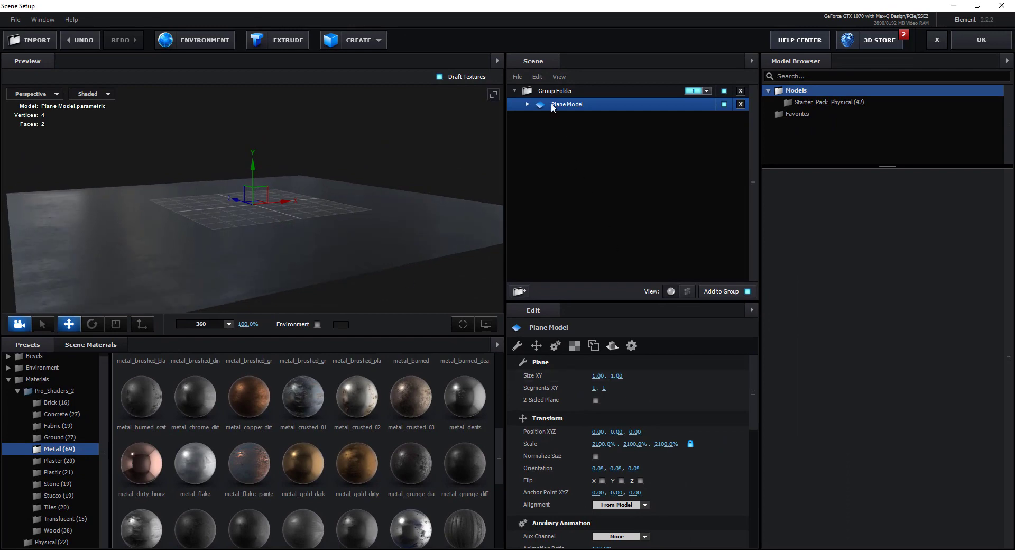
left_click(569, 116)
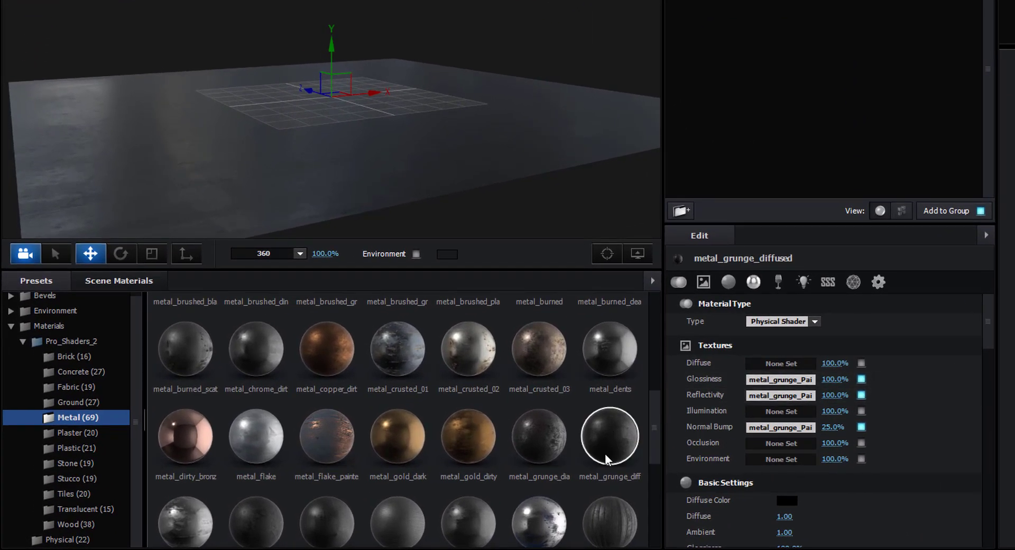
Apply the metal_grunge_dirty preset to the plane and set the plane's UV Repeat to 5.00, 5.00
left_click_drag(185, 523, 246, 188)
left_click(700, 284)
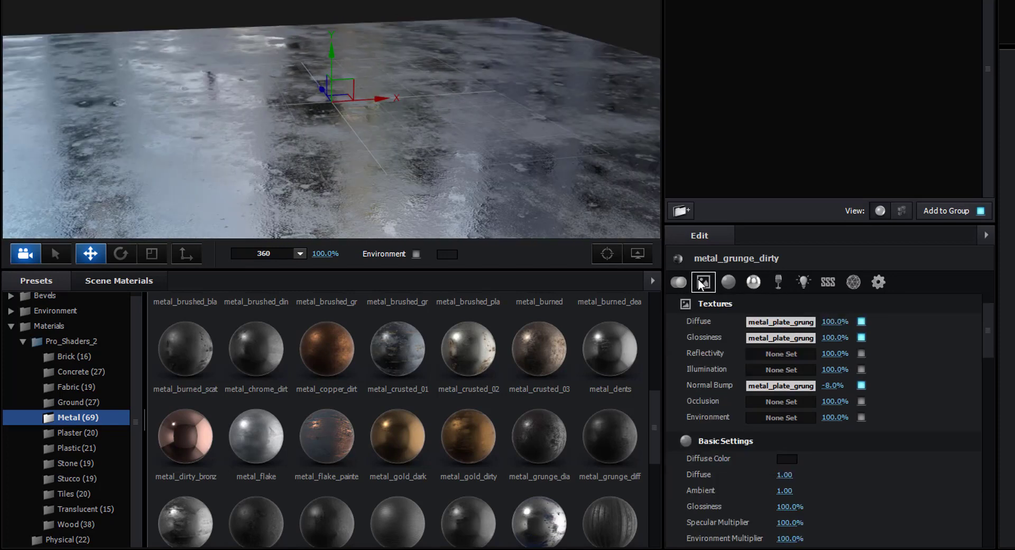
left_click(753, 282)
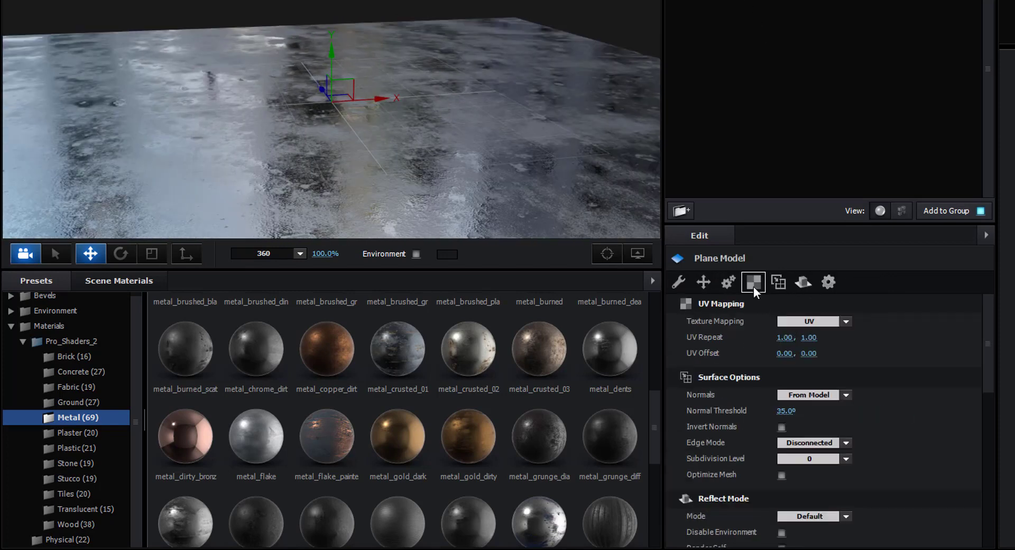
left_click(792, 338)
type("5")
key("Tab")
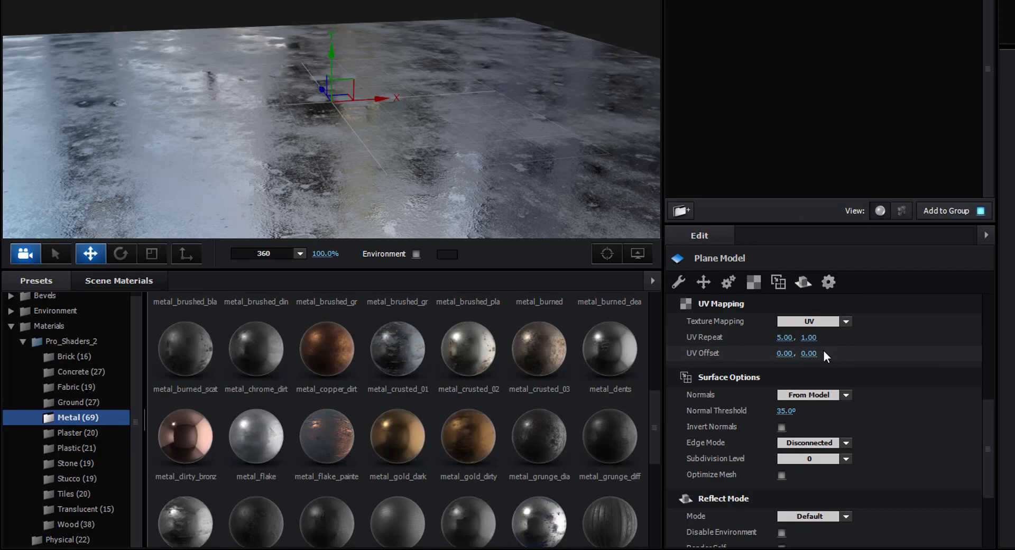
left_click_drag(444, 105, 589, 163)
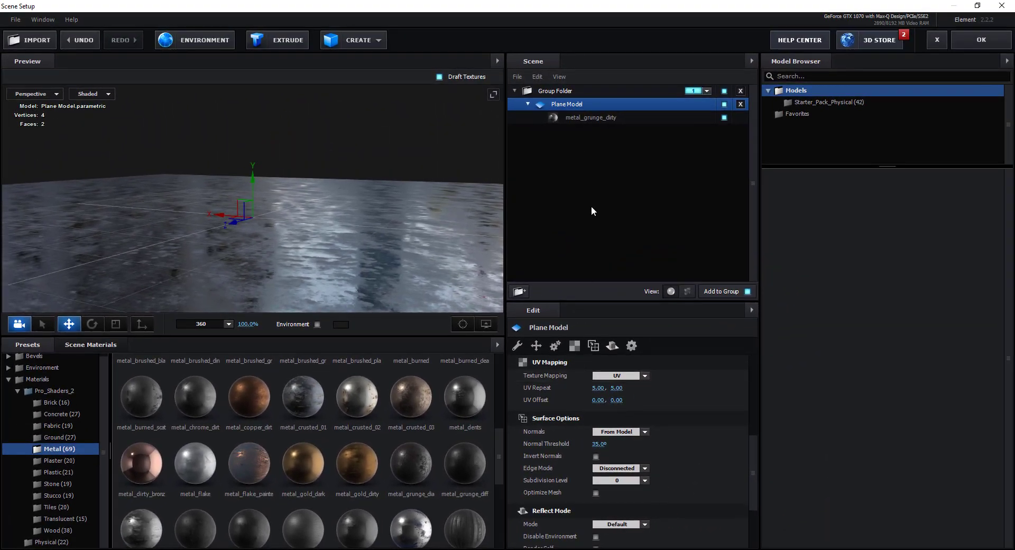
Darken the metal_grunge_dirty diffuse texture by raising its first Input Levels value to 0.23
left_click(577, 116)
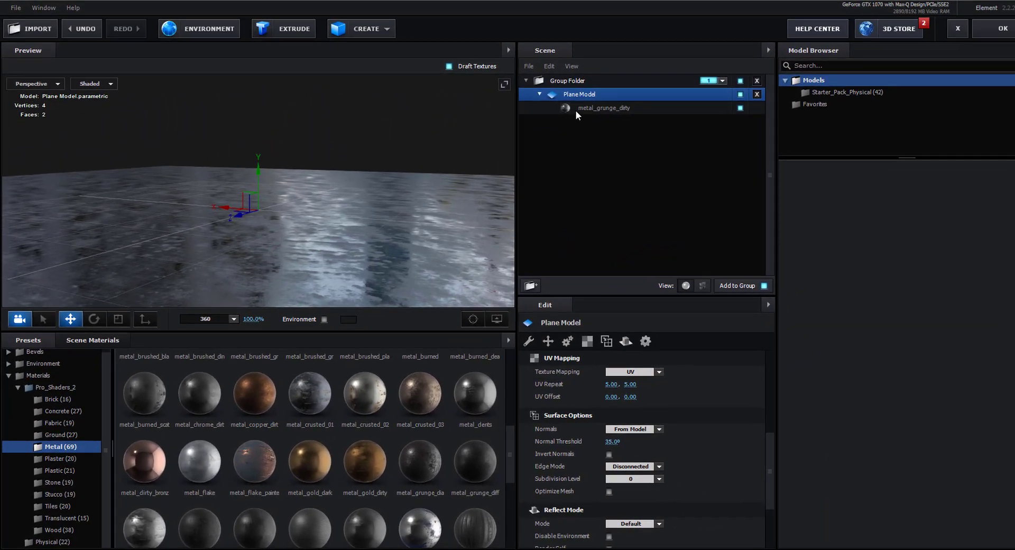
left_click(582, 382)
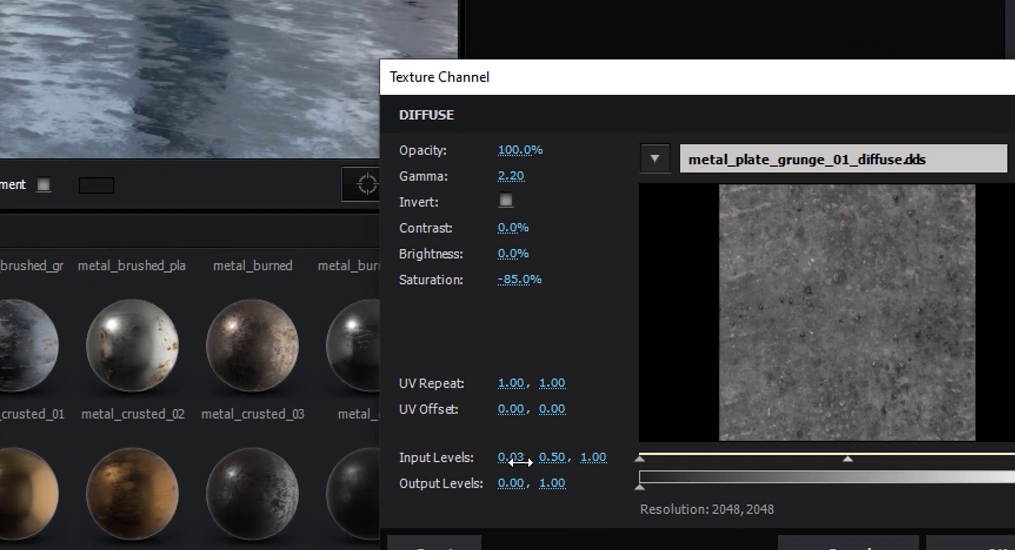
left_click_drag(520, 462, 548, 466)
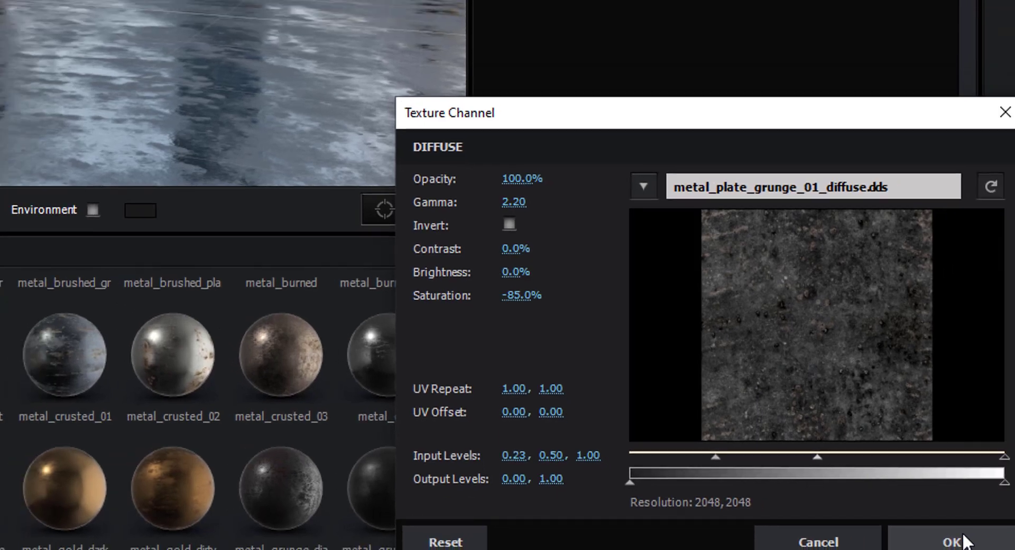
left_click(984, 544)
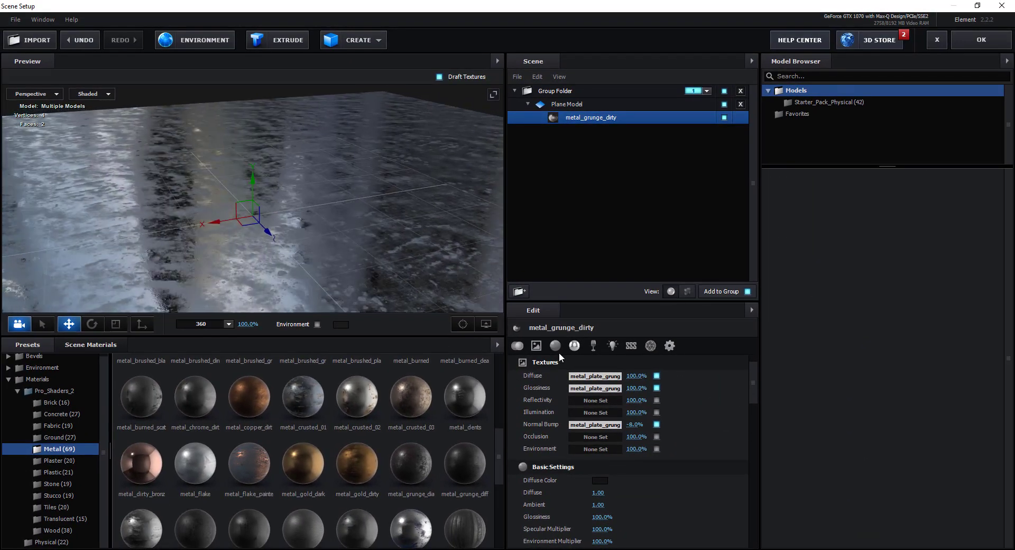
Set the Input Levels of the material's glossiness texture to 0.25, 0.60 and 0.50
left_click(596, 389)
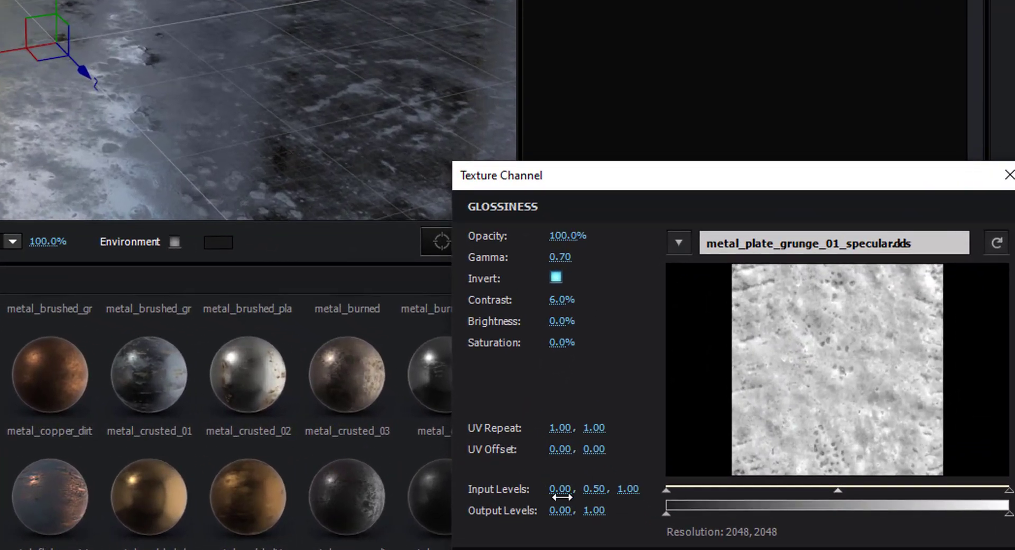
left_click(561, 496)
type("0.25")
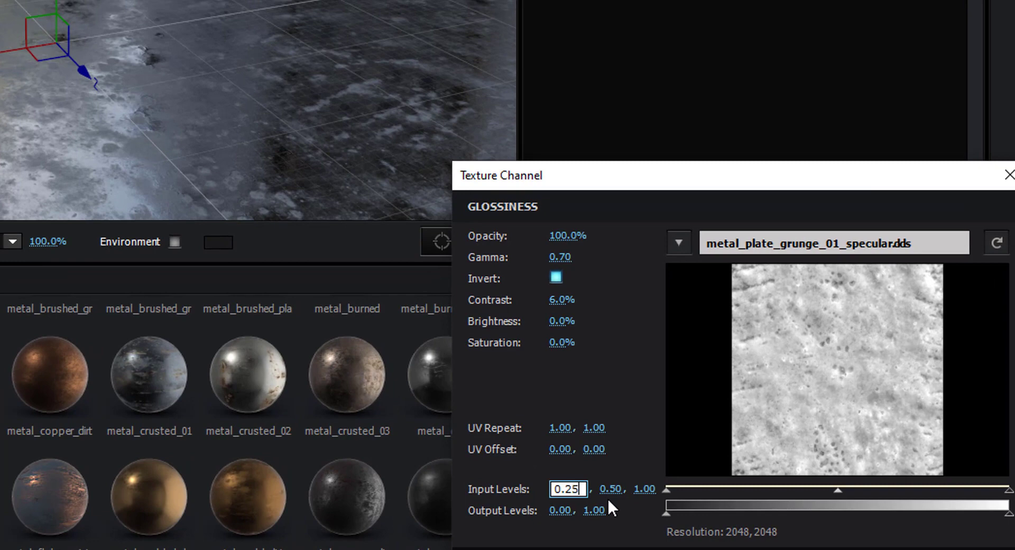
key("Return")
left_click(611, 489)
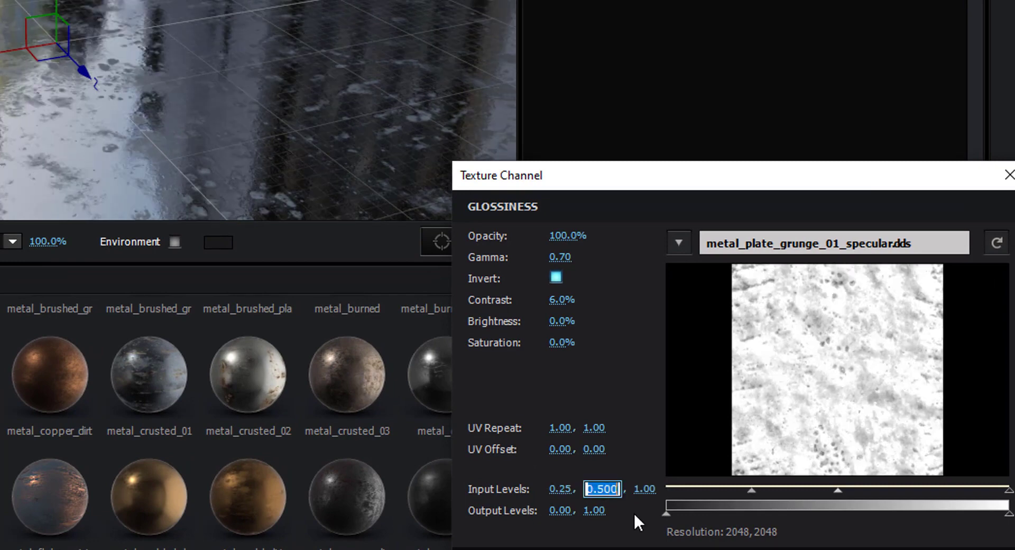
type("0.6")
key("Return")
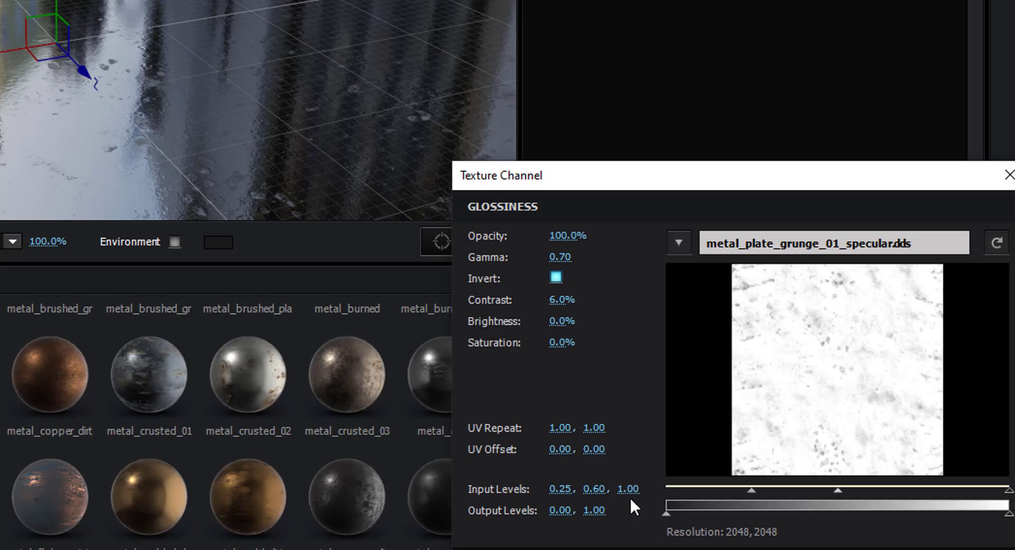
type("0.50")
key("Return")
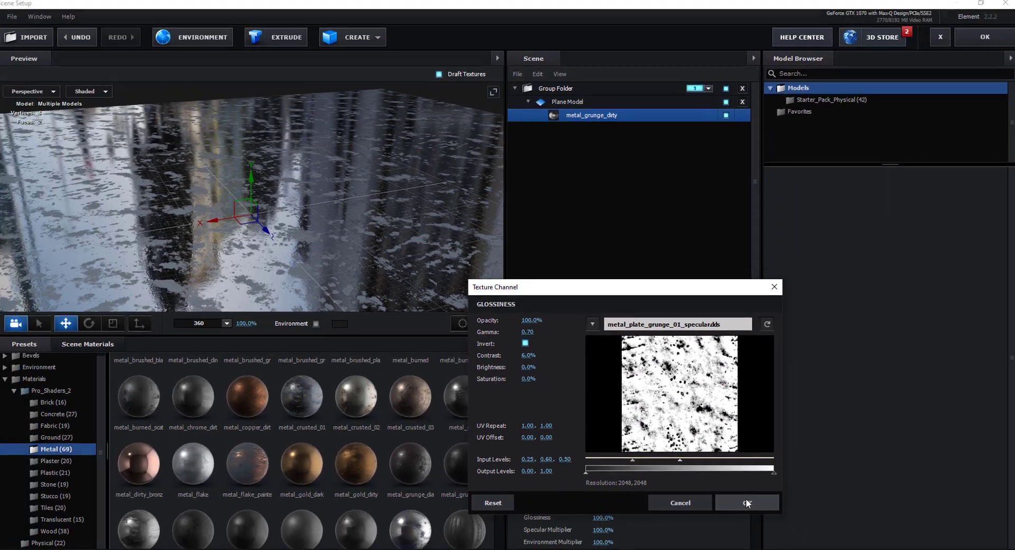
left_click(746, 500)
Change the reflectivity color of the metal_grunge_dirty material to black
left_click_drag(425, 224, 572, 285)
left_click(574, 346)
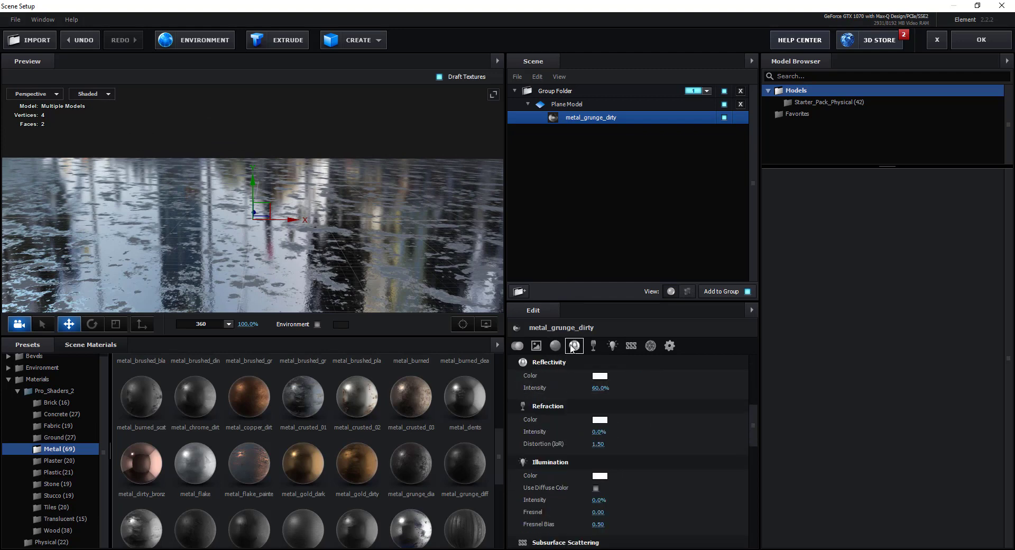
left_click(599, 378)
left_click_drag(573, 417, 525, 489)
left_click(683, 451)
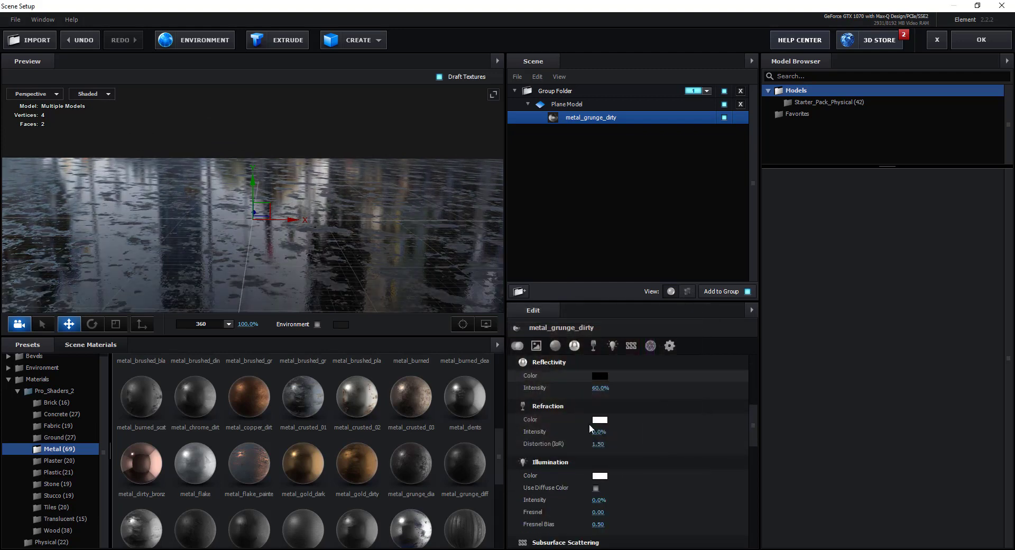
Change the diffuse color of the metal_grunge_dirty material to black
scroll(594, 439, "up", 3)
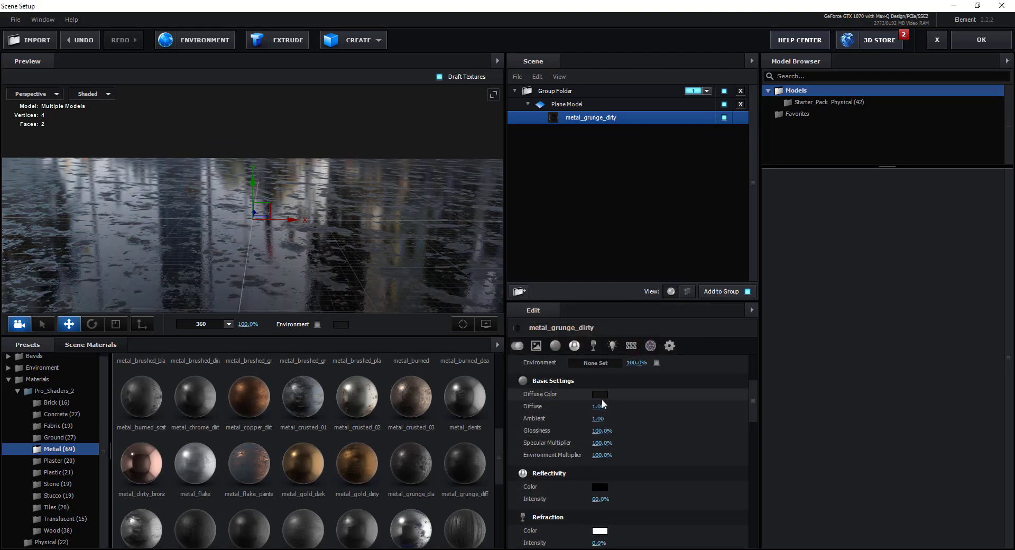
left_click(600, 395)
left_click(474, 502)
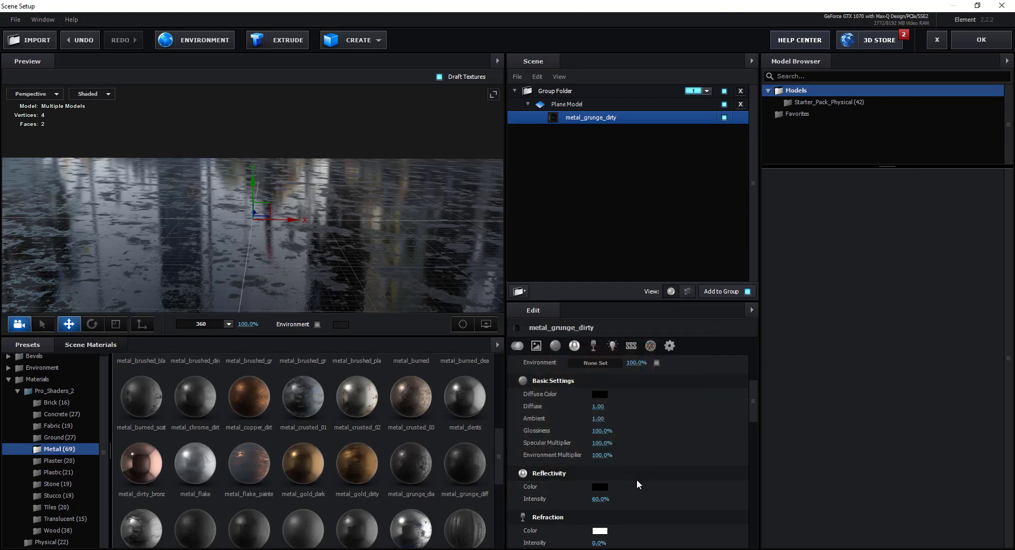
scroll(636, 489, "down", 3)
left_click_drag(476, 232, 385, 237)
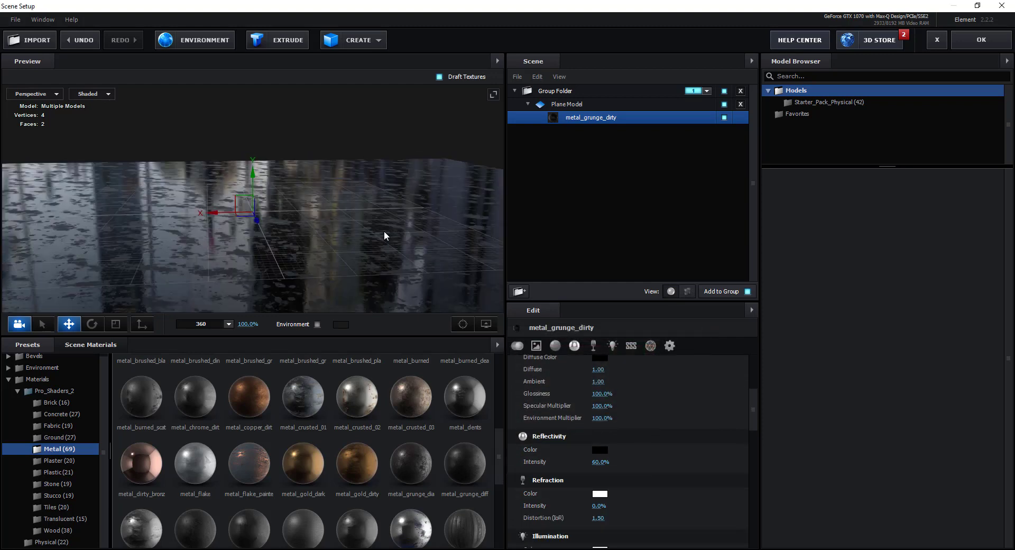
Extrude the VORTINO title text and shift the extrusion model vertically to bring its letters down to the floor
left_click(307, 40)
left_click_drag(287, 254, 303, 152)
scroll(256, 178, "up", 5)
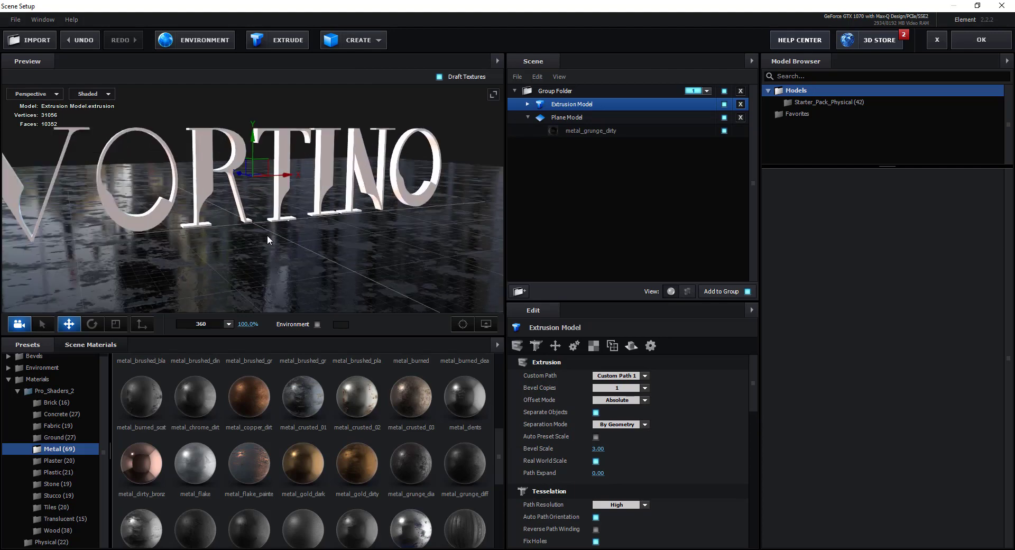
scroll(280, 265, "up", 5)
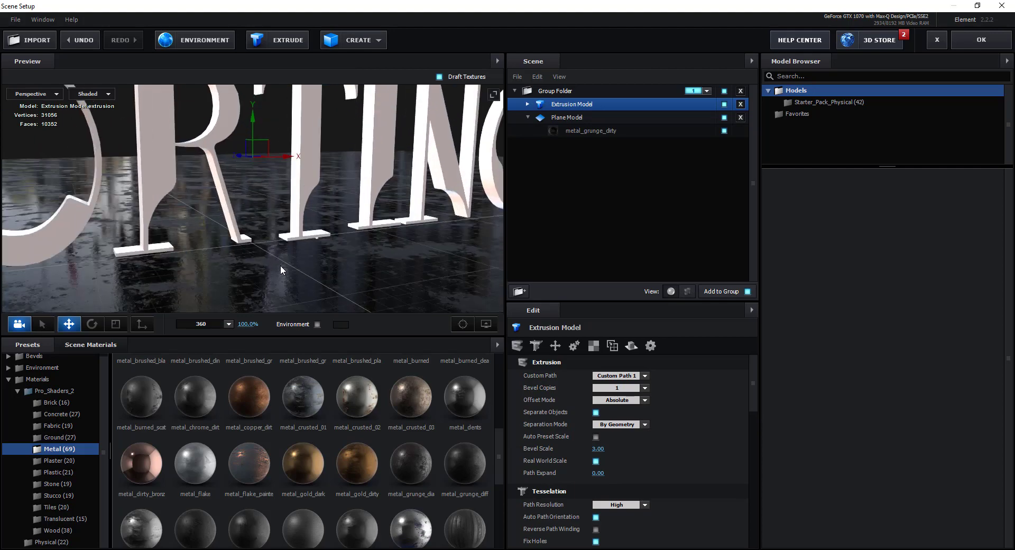
scroll(255, 122, "up", 3)
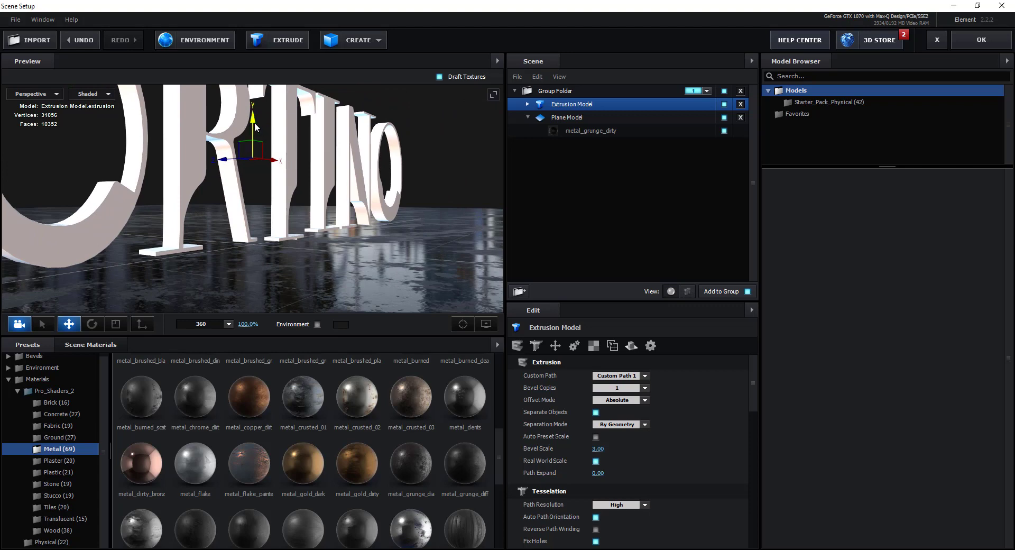
scroll(261, 126, "up", 3)
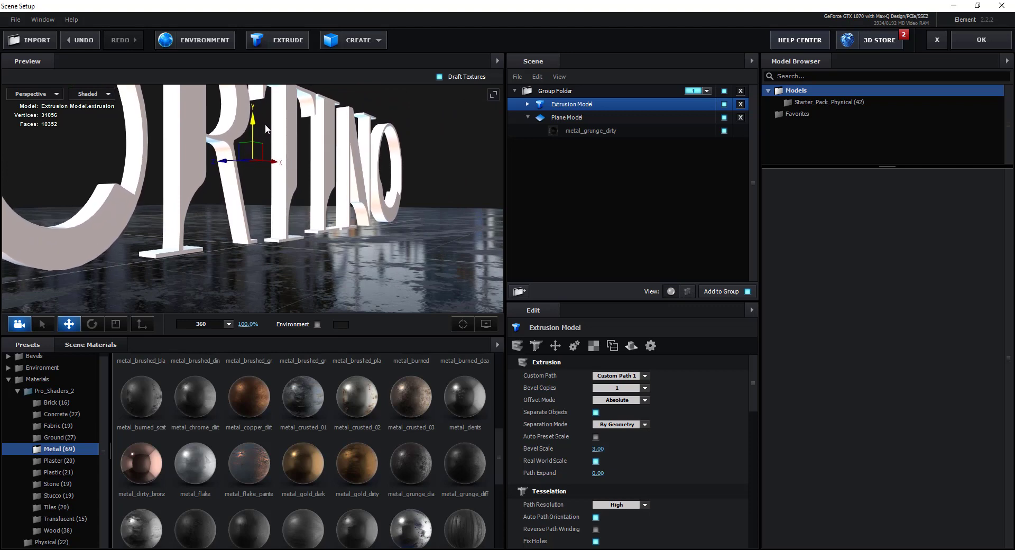
left_click_drag(267, 128, 349, 263)
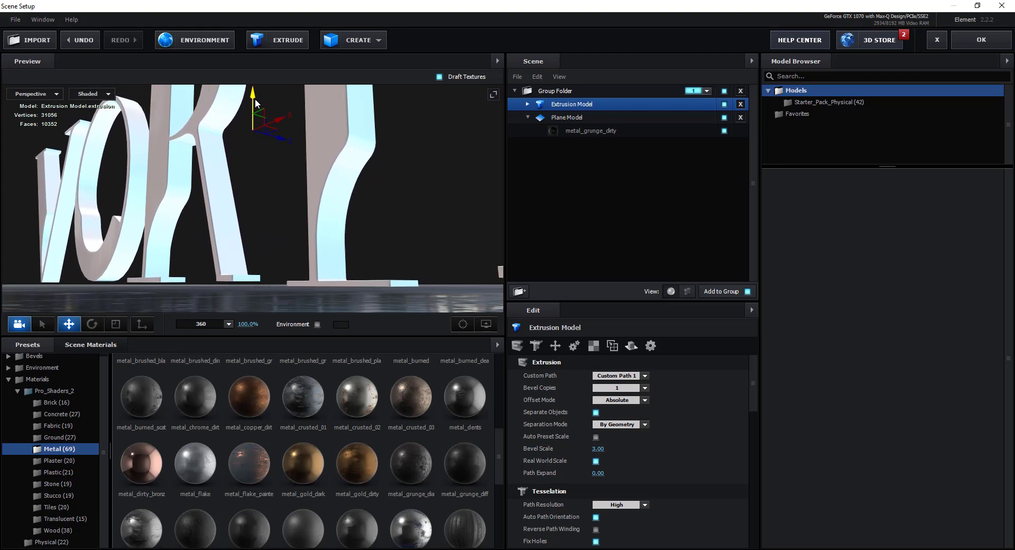
left_click_drag(255, 98, 274, 203)
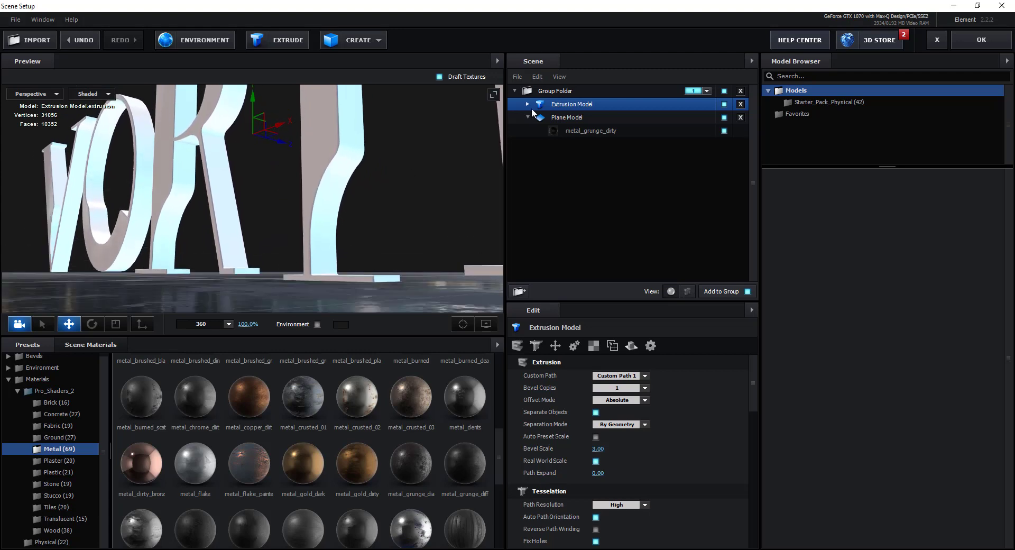
Move the Plane Model above the Extrusion Model in the scene list, then show the Extrusion Model's separate path objects
left_click_drag(557, 110, 556, 99)
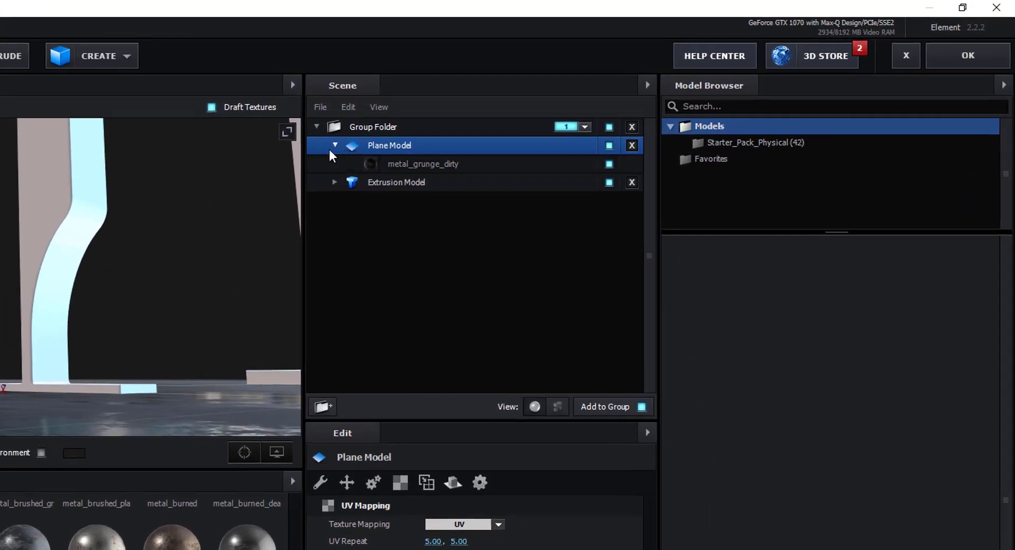
left_click(527, 104)
left_click(376, 164)
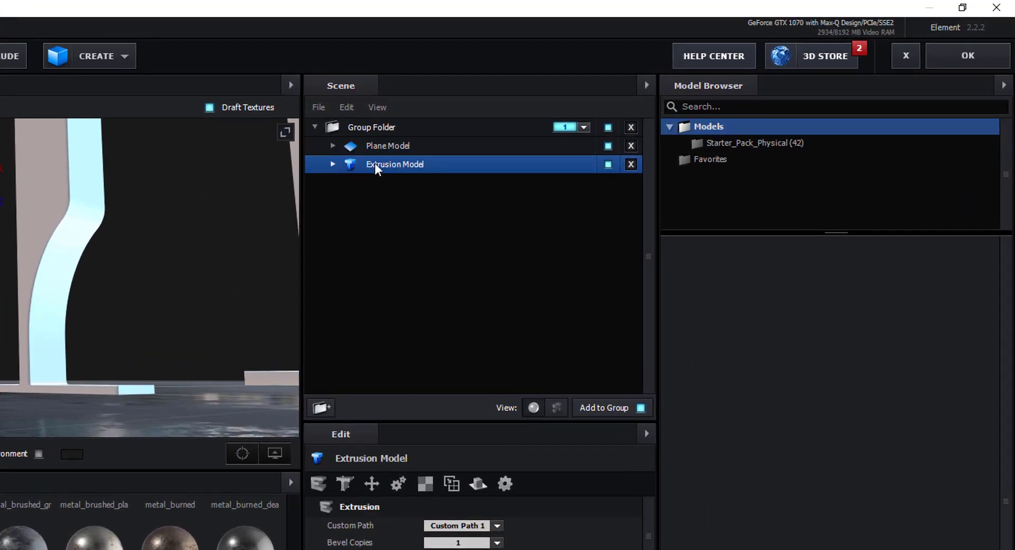
left_click(556, 411)
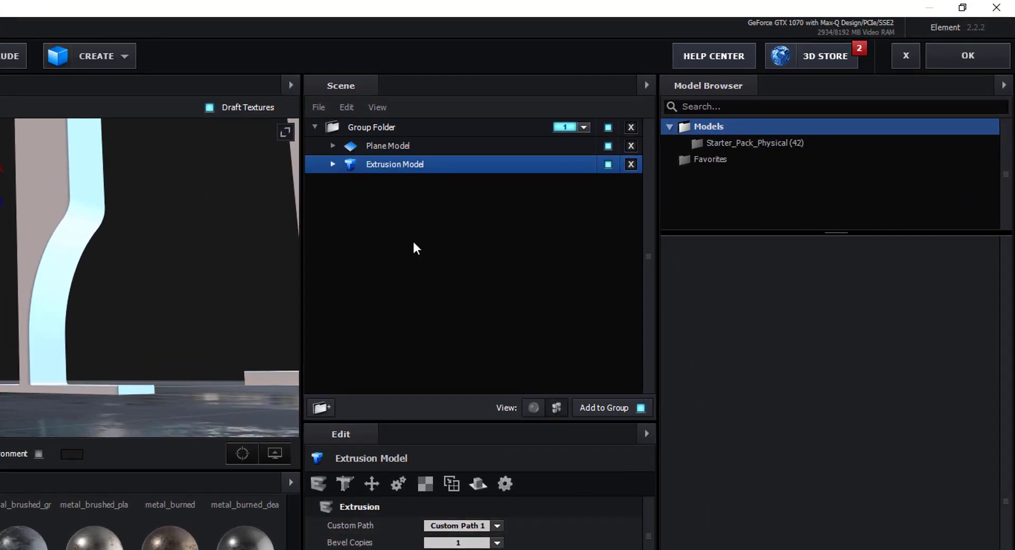
left_click(333, 164)
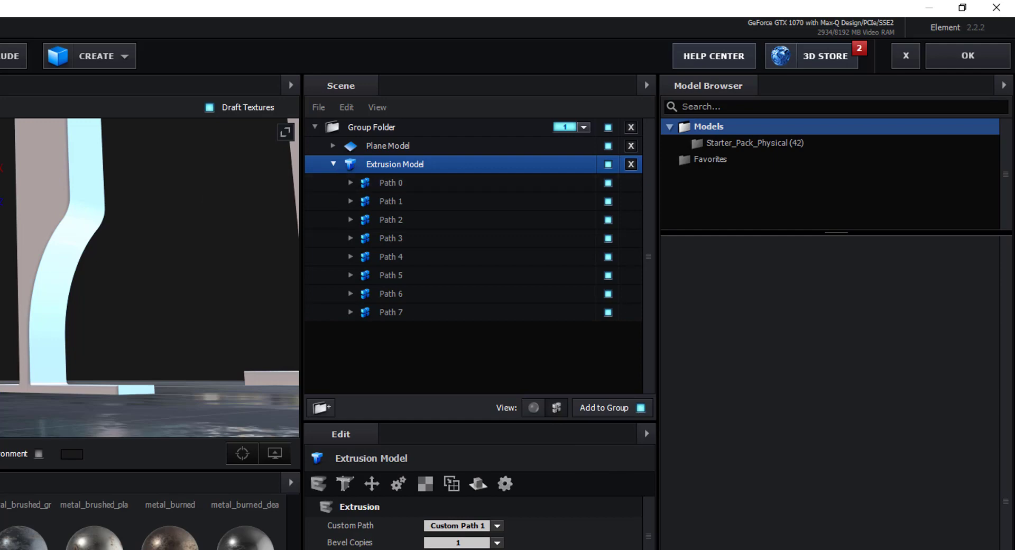
Lower Path 3 of the extrusion to a Y position of -0.02 and adjust the height of Path 1 against the floor
left_click(196, 127)
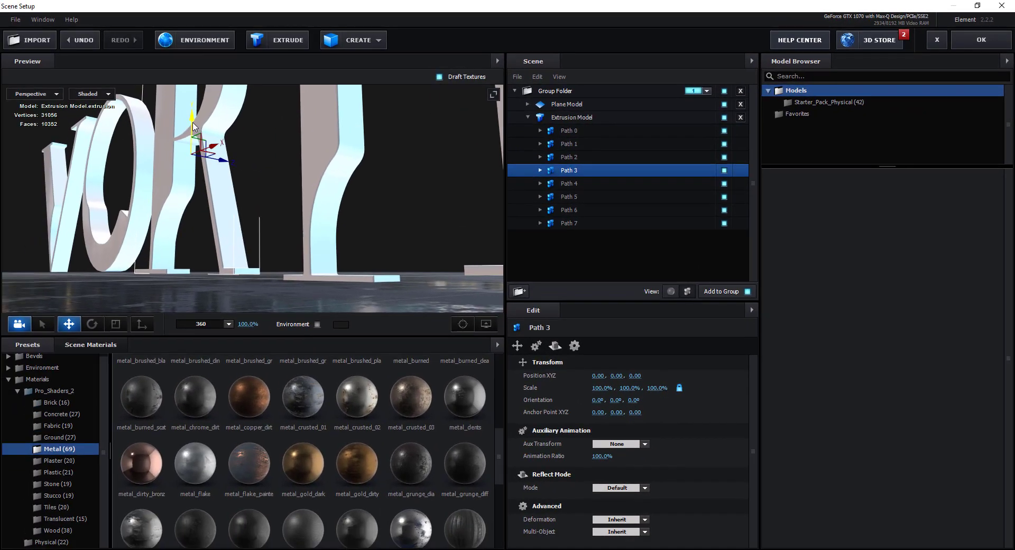
left_click_drag(193, 127, 203, 131)
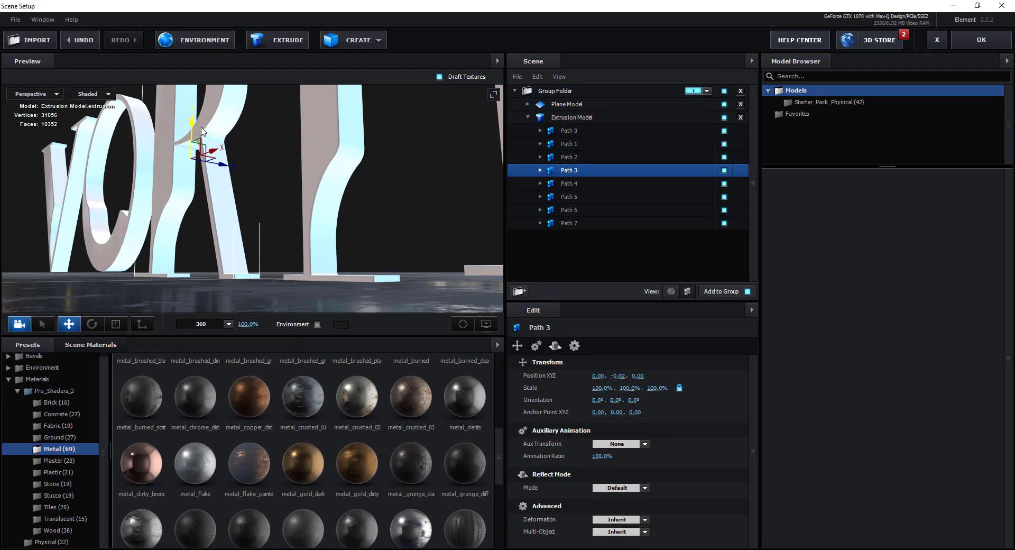
left_click(142, 152)
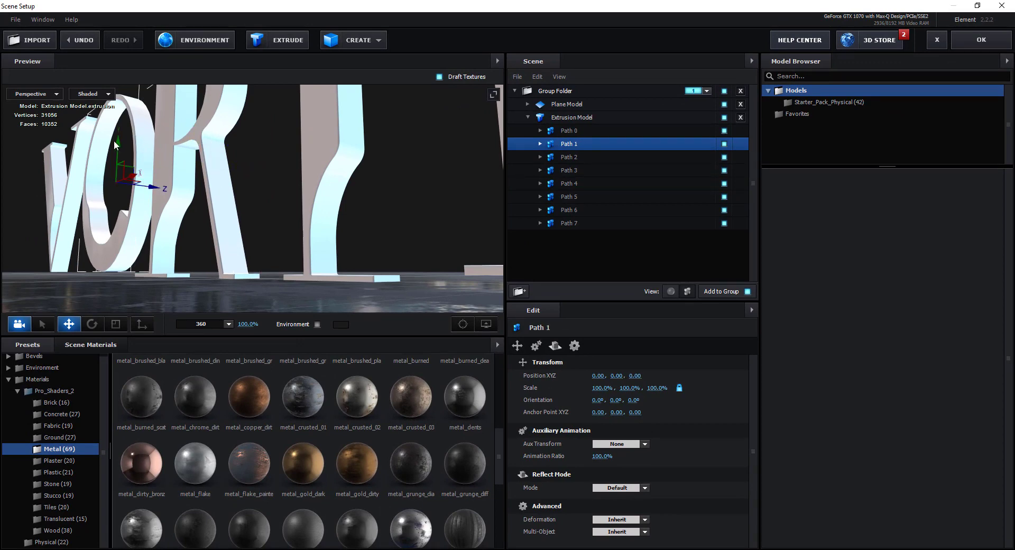
left_click_drag(118, 143, 73, 164)
left_click(75, 183)
Select Path 5 and Path 6 of the extrusion together and lower them onto the floor
left_click_drag(203, 225, 317, 199)
left_click(324, 170)
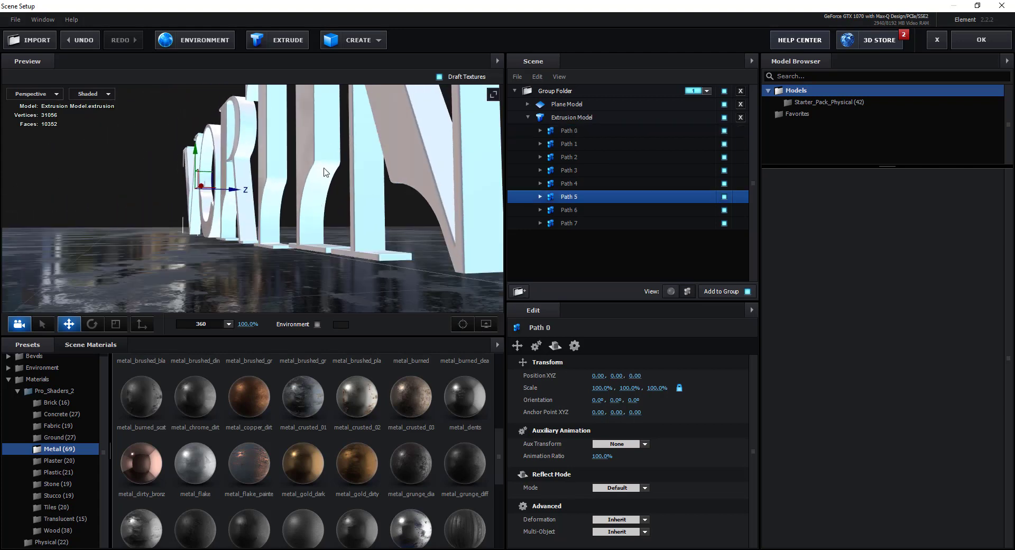
left_click(369, 164)
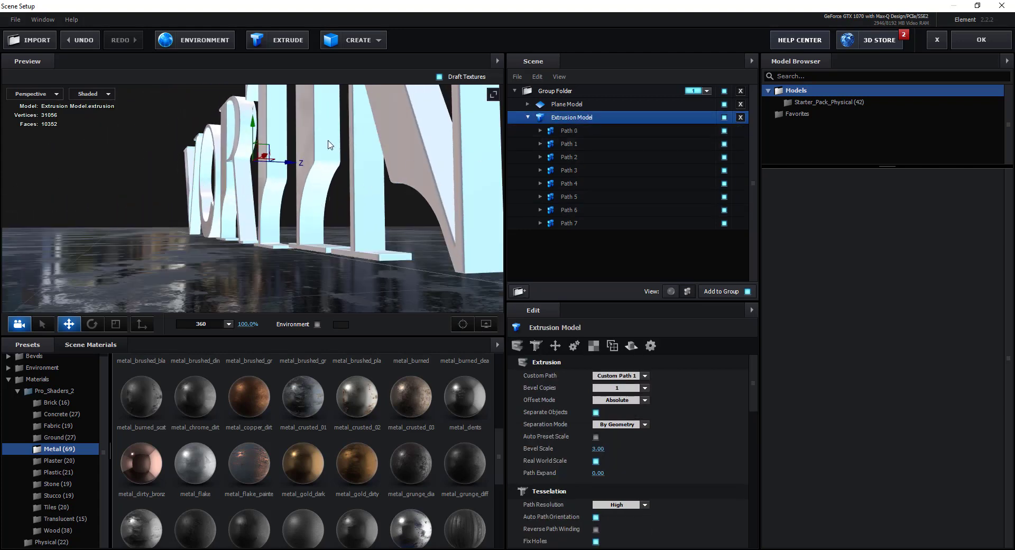
left_click(330, 144)
left_click(563, 209, "ctrl")
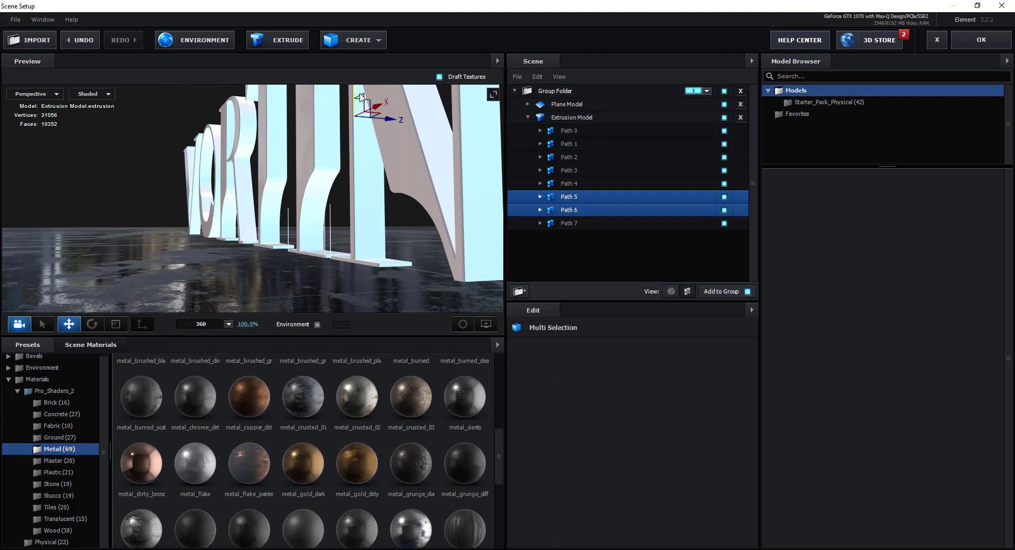
left_click_drag(175, 227, 302, 280)
Return the scene list to its materials view and set the Extrusion Model's Bevel Copies to 4
left_click(671, 292)
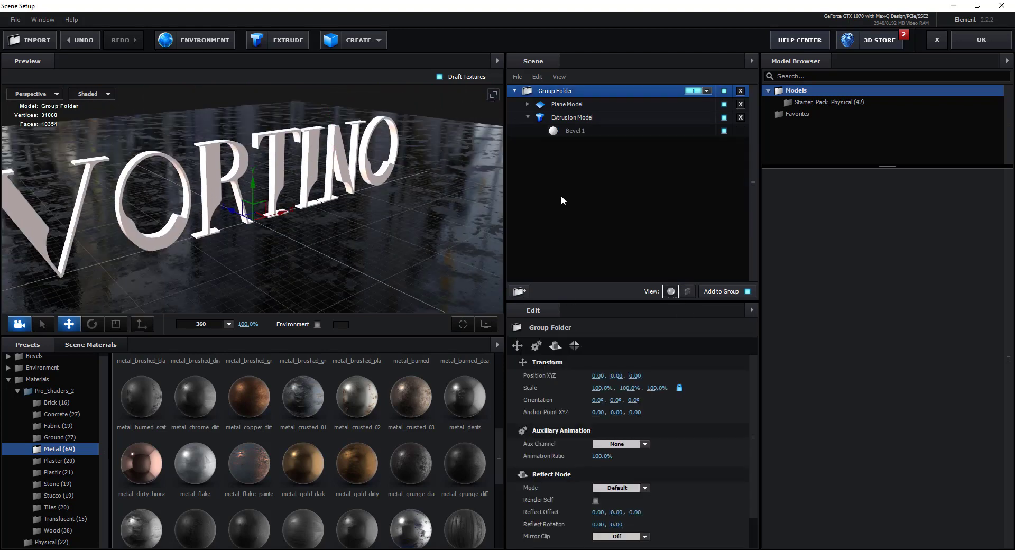
left_click(570, 117)
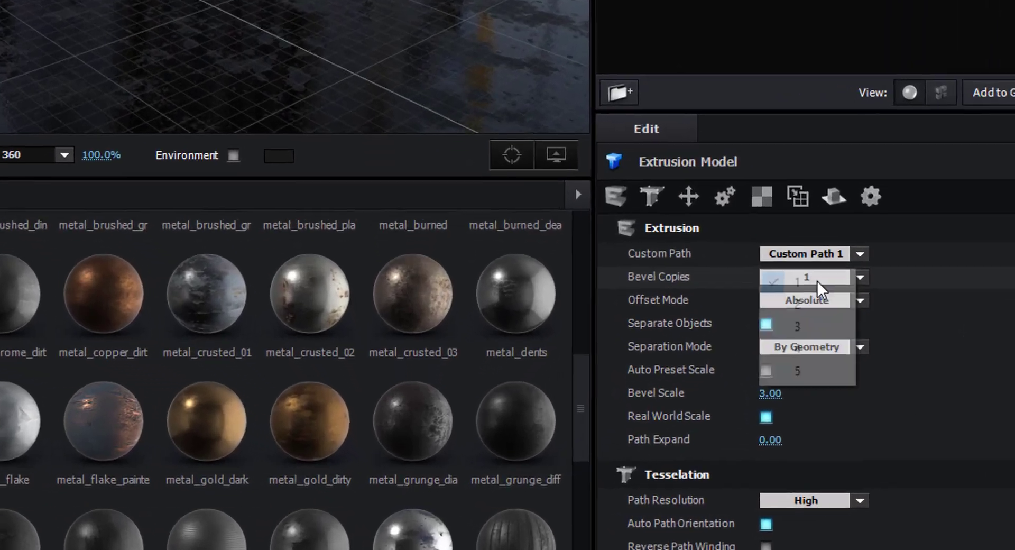
left_click(620, 388)
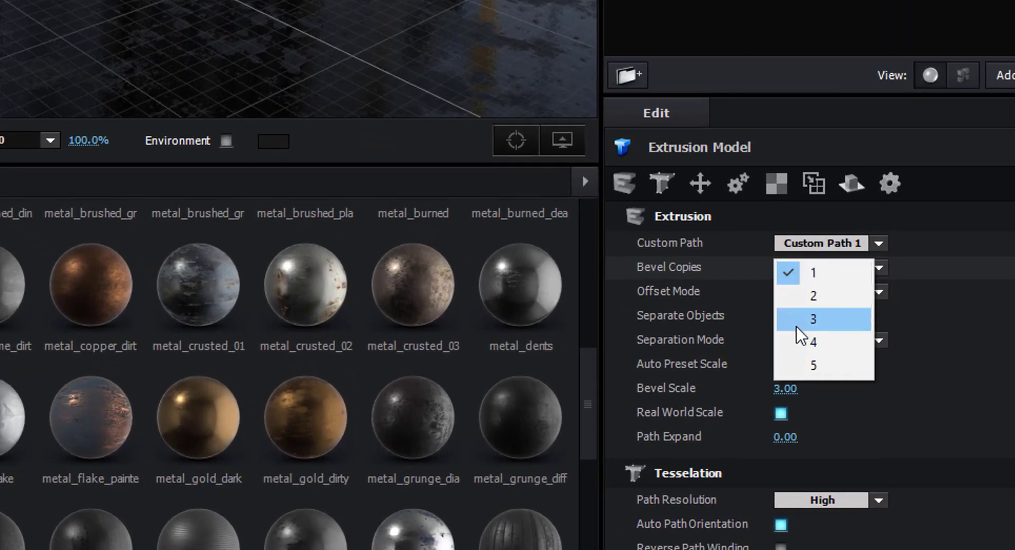
left_click(826, 347)
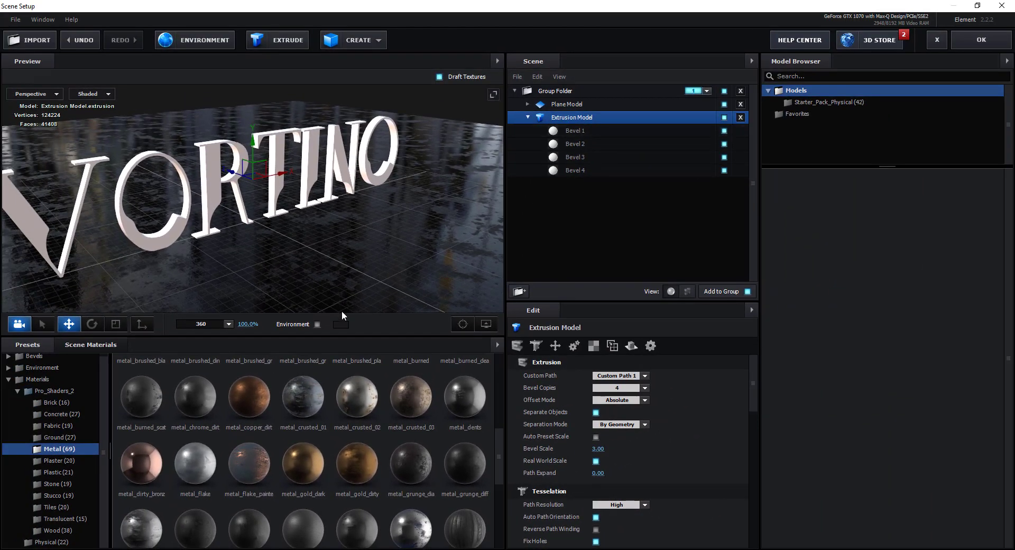
Remove the unused materials from the scene materials
left_click(90, 344)
left_click(493, 345)
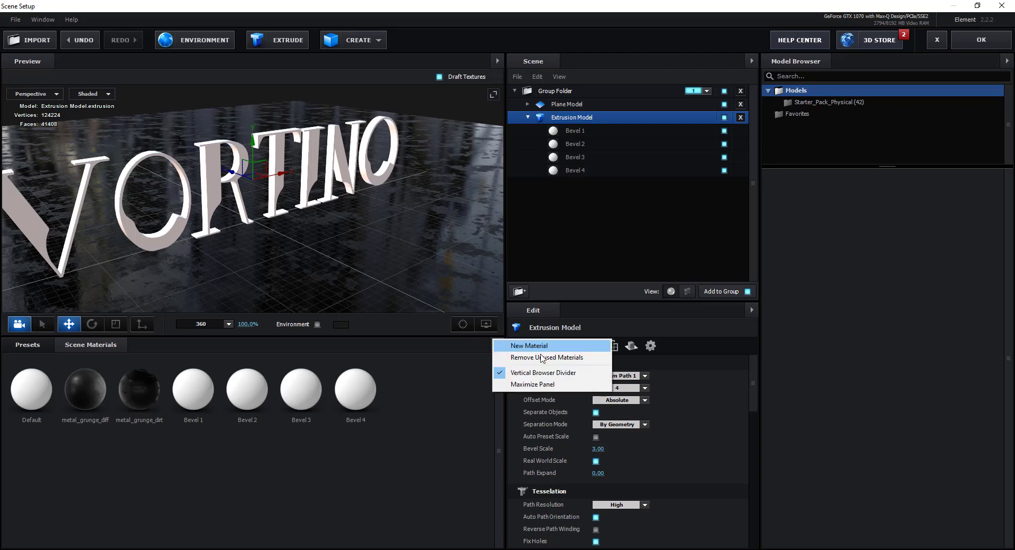
left_click(544, 361)
Hide Bevel 2, Bevel 3 and Bevel 4 of the extrusion, keeping Bevel 1 selected
scroll(360, 199, "down", 1)
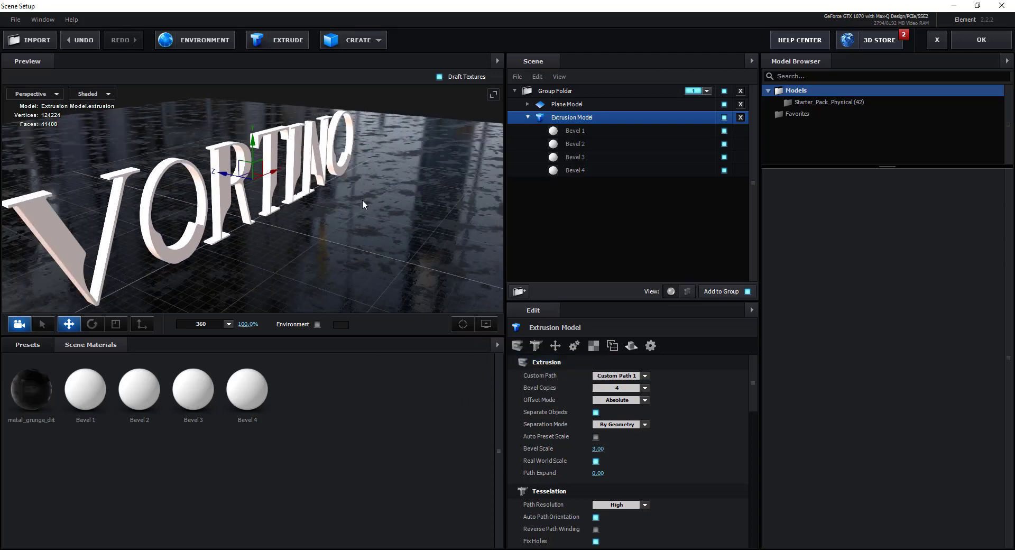
mouse_move(201, 282)
left_mouse_down()
mouse_move(215, 283)
mouse_move(197, 275)
left_mouse_up()
scroll(172, 261, "up", 2)
left_click_drag(120, 242, 151, 228)
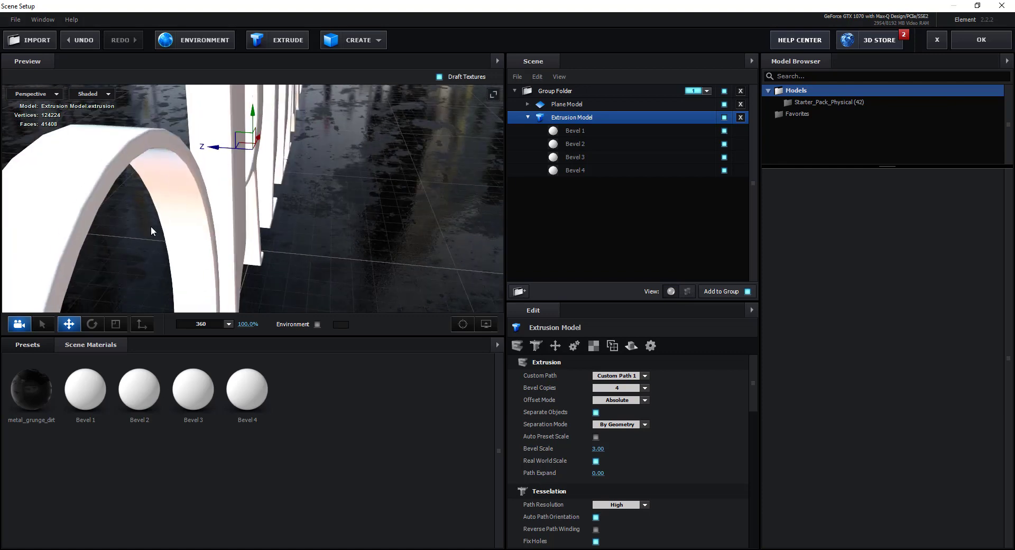
left_click(573, 132)
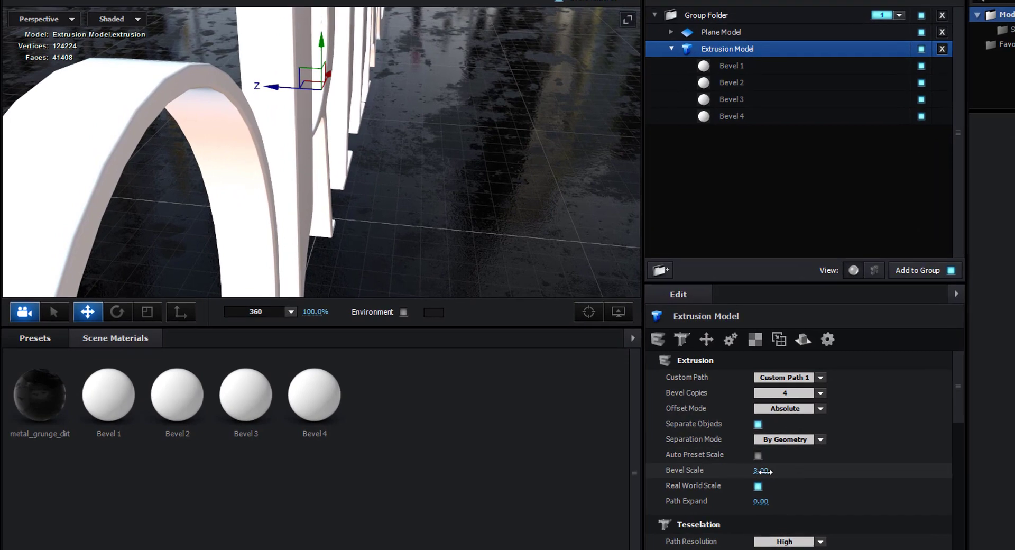
left_click(762, 472)
left_click(834, 482)
left_click(751, 67)
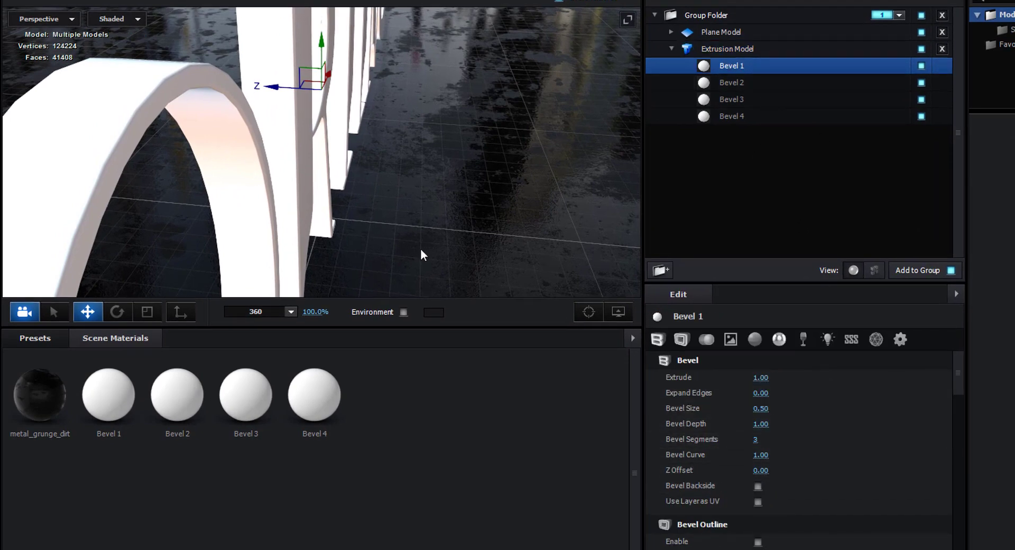
left_click_drag(421, 248, 424, 249)
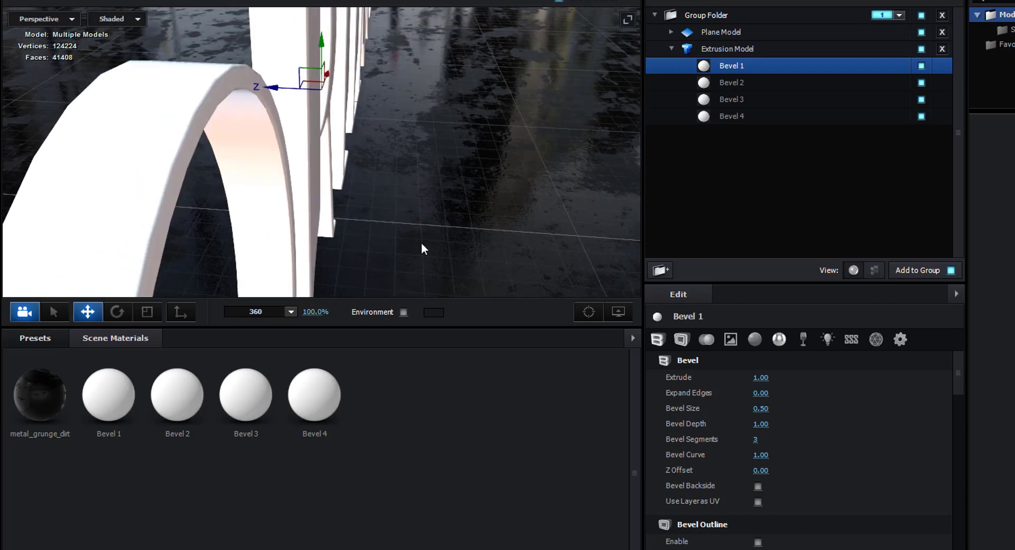
left_click_drag(422, 244, 500, 194)
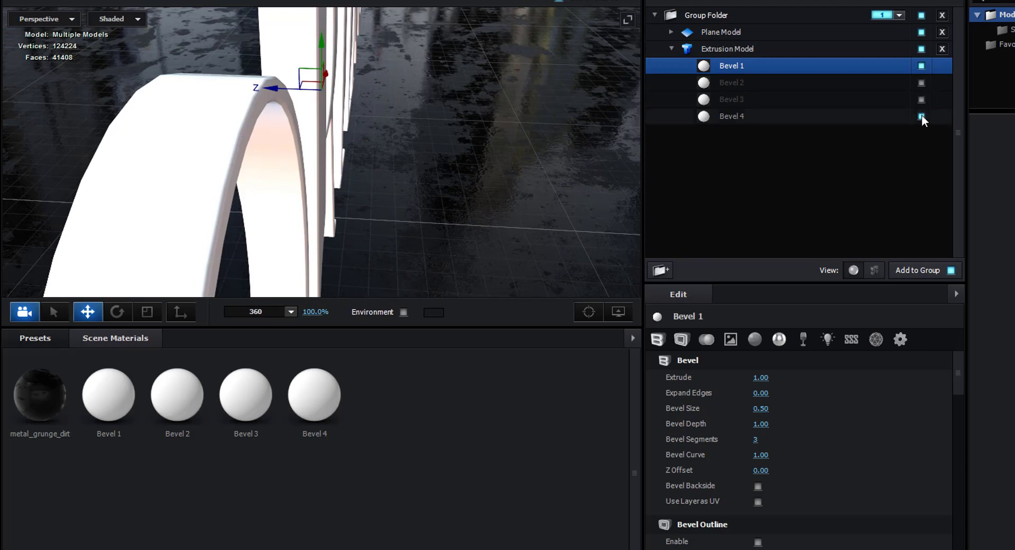
Apply the metal_burned preset to Bevel 1 and set its Extrude value to 2.10
left_click(35, 338)
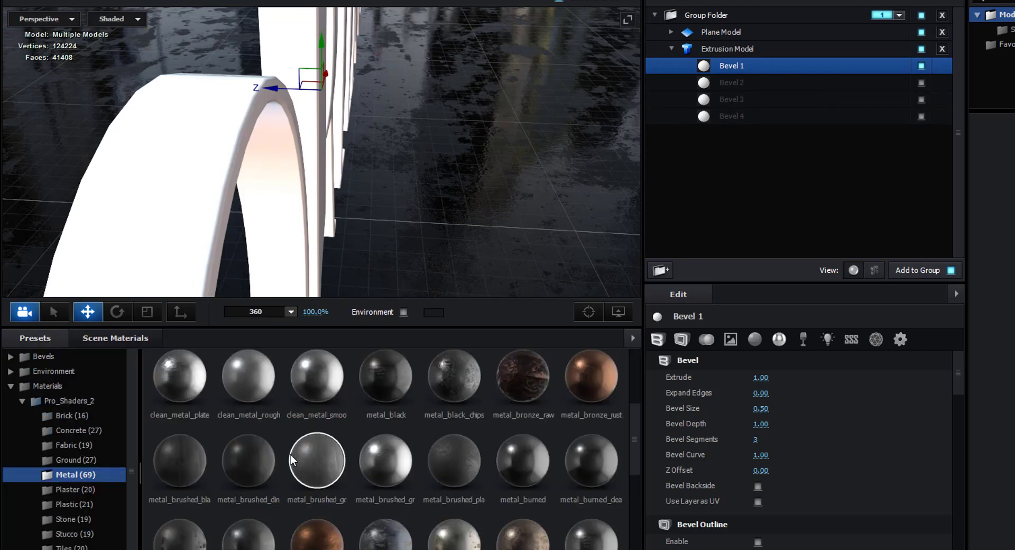
left_click_drag(515, 465, 731, 66)
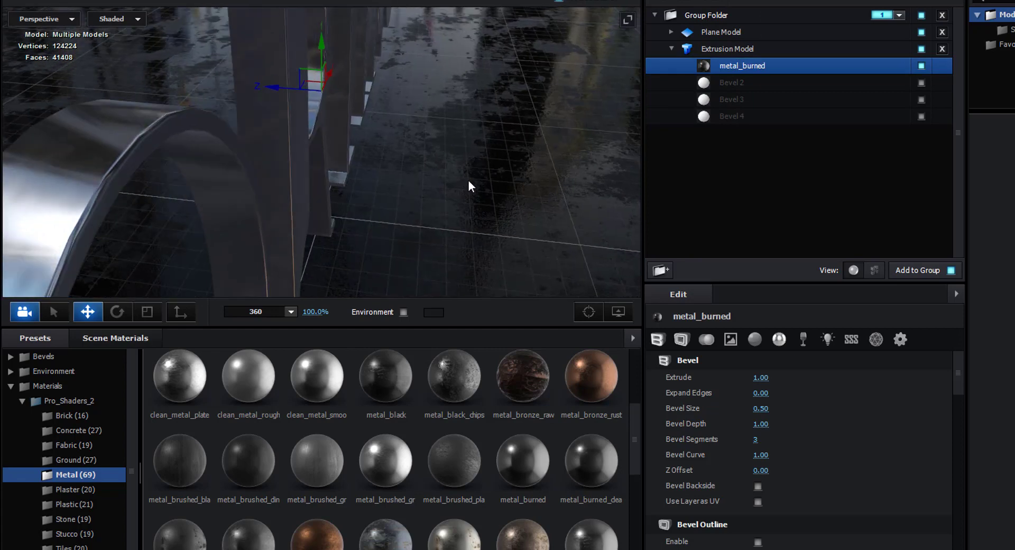
left_click(767, 377)
type("2.")
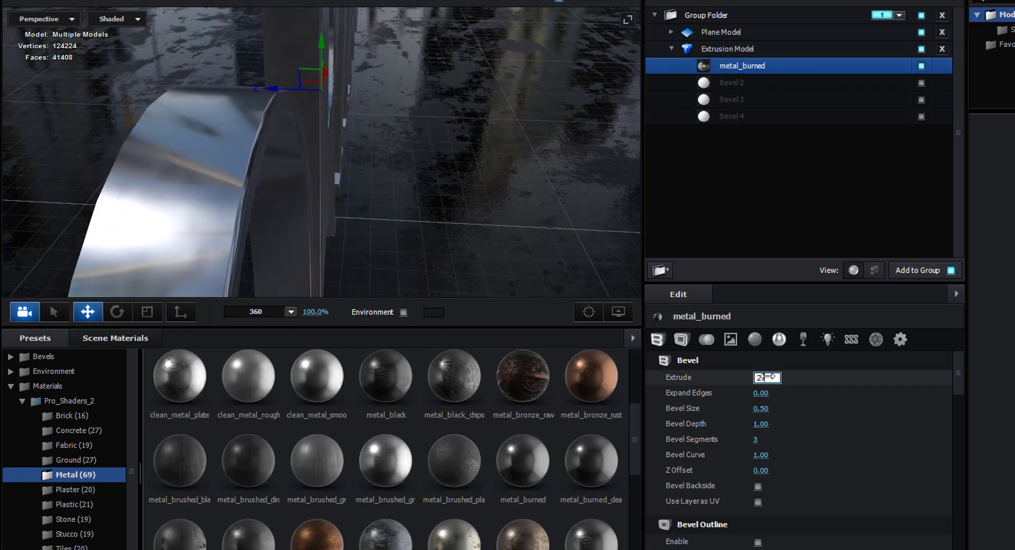
type("10")
key("Return")
scroll(412, 242, "down", 4)
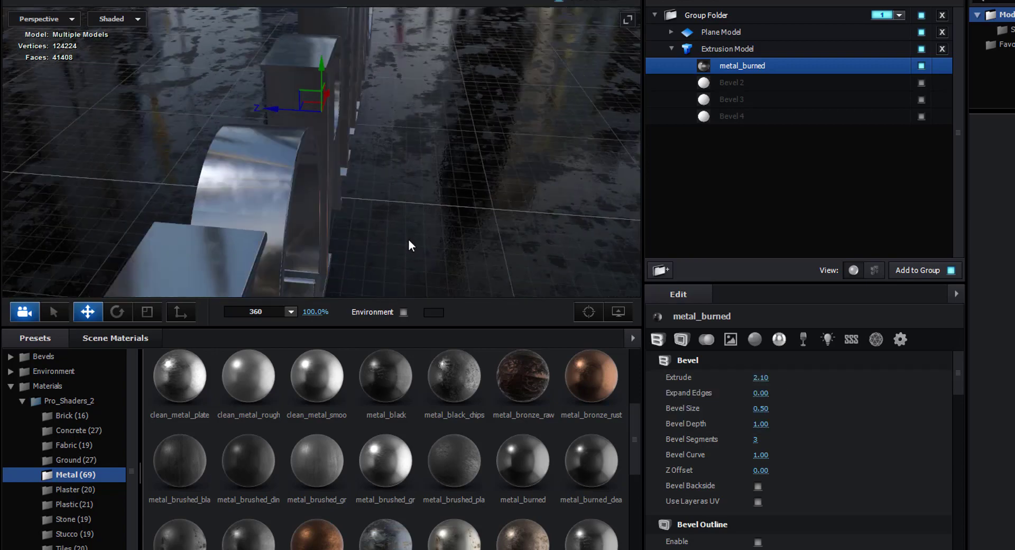
mouse_move(408, 240)
left_mouse_down()
mouse_move(400, 242)
mouse_move(404, 232)
left_mouse_up()
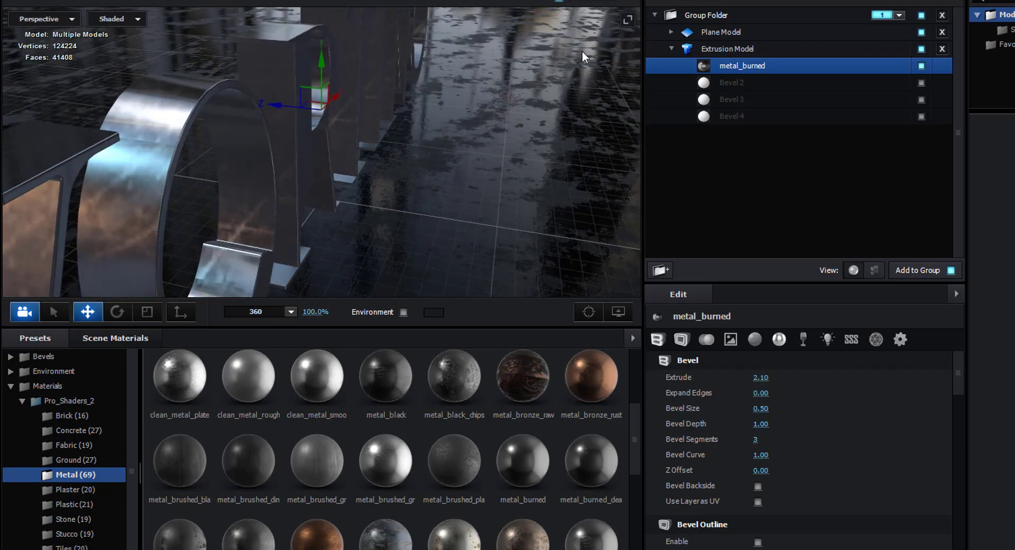
Replace Bevel 1's material with the clean_metal_light_scratch_01 preset
left_click(559, 1)
left_click_drag(415, 104, 272, 213)
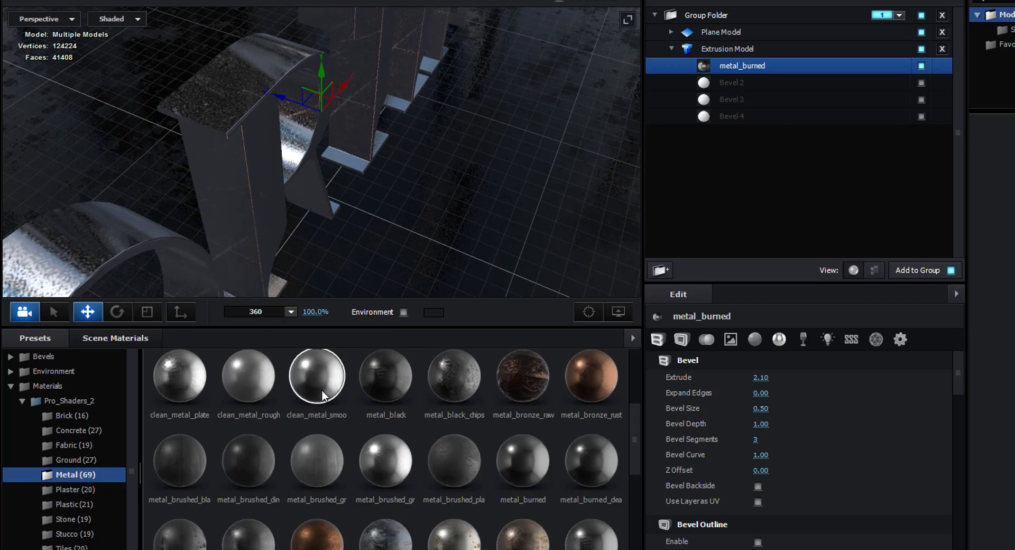
scroll(341, 460, "up", 2)
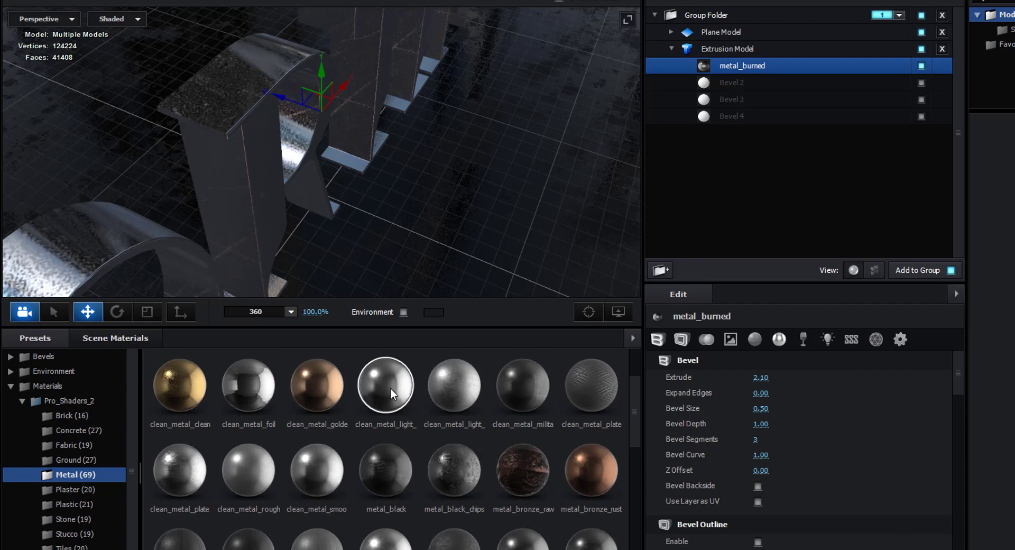
left_click_drag(391, 390, 298, 206)
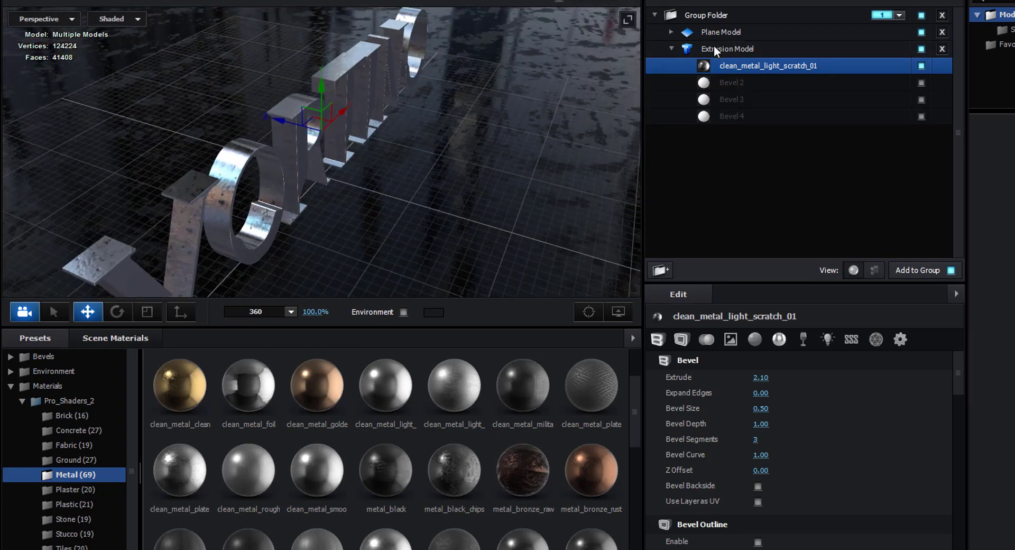
Set the Extrusion Model's UV Repeat to 3.00 by 3.00
left_click(715, 48)
left_click(754, 339)
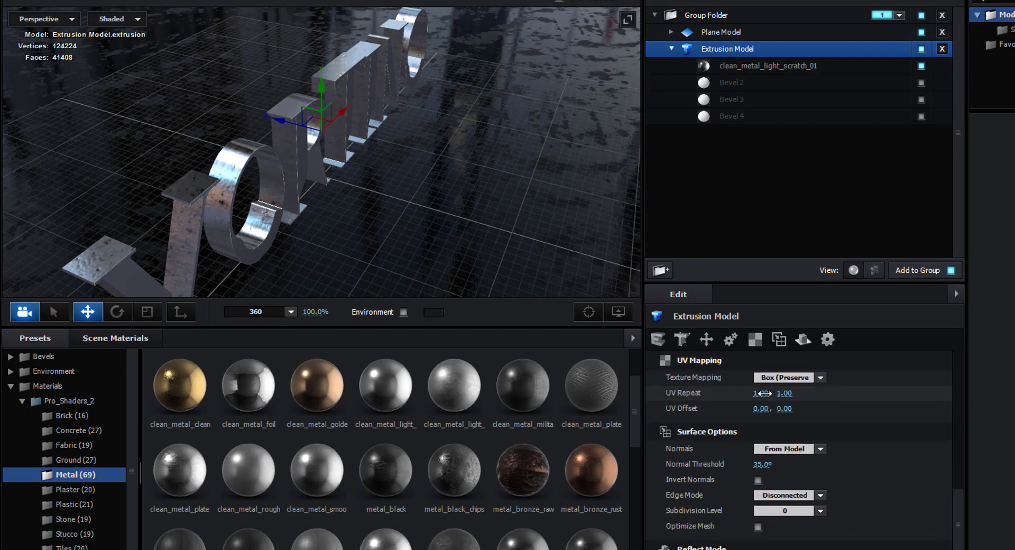
left_click(762, 393)
type("2")
key("Return")
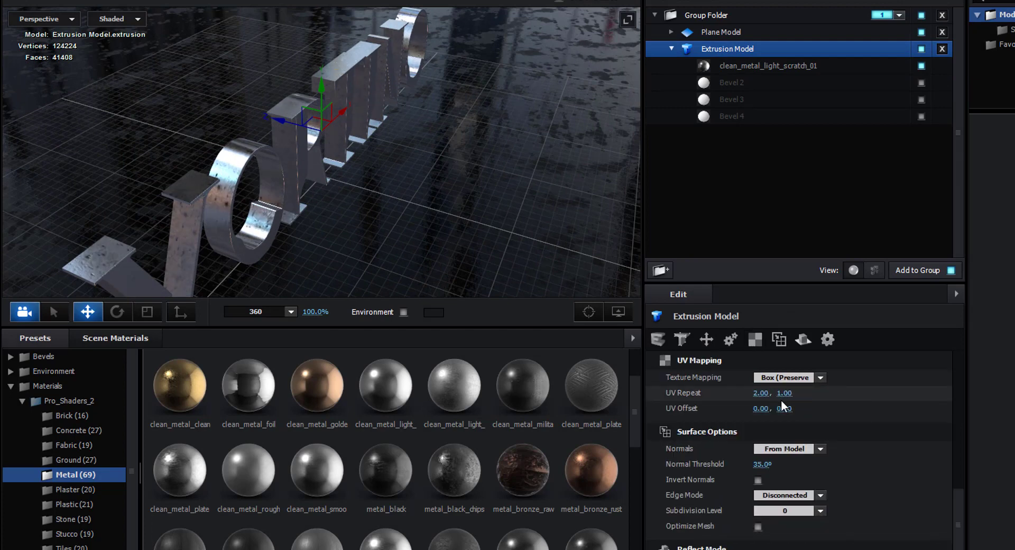
left_click(762, 393)
type("3")
key("Return")
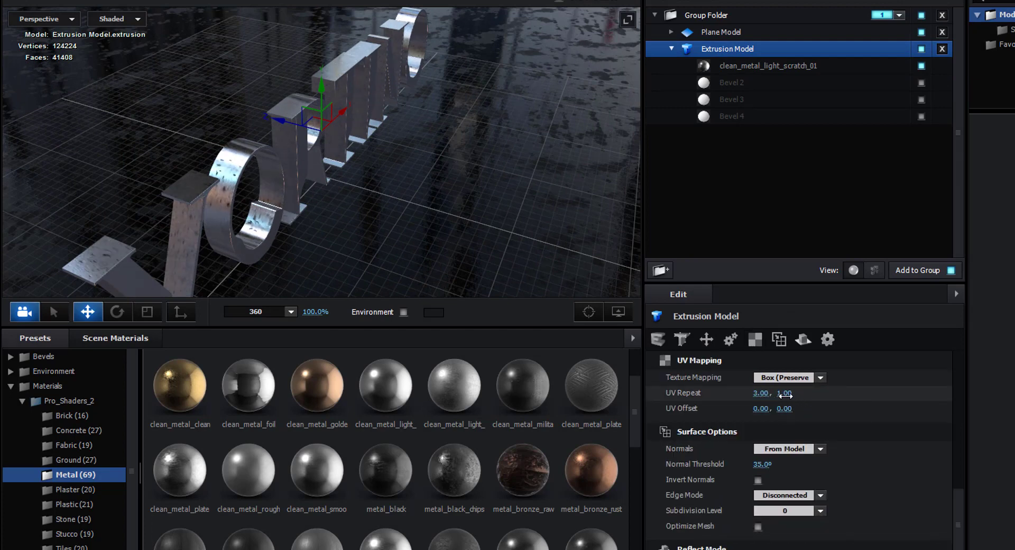
left_click(785, 394)
type("3")
key("Return")
scroll(249, 178, "up", 5)
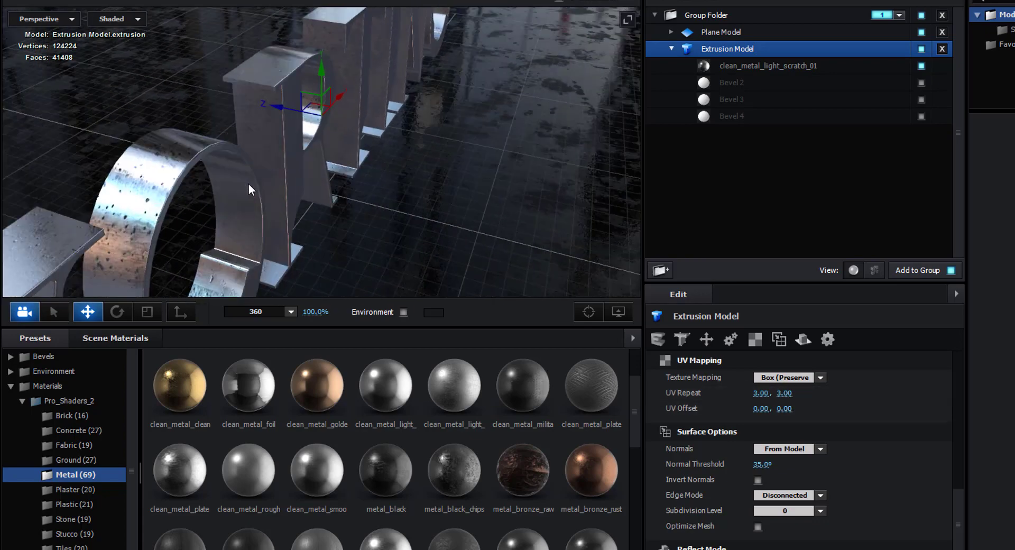
Inspect the texture on the letters and set the Extrusion Model's UV Repeat to 5.00 by 5.00
left_click_drag(249, 183, 256, 177)
scroll(164, 168, "up", 2)
scroll(165, 167, "up", 2)
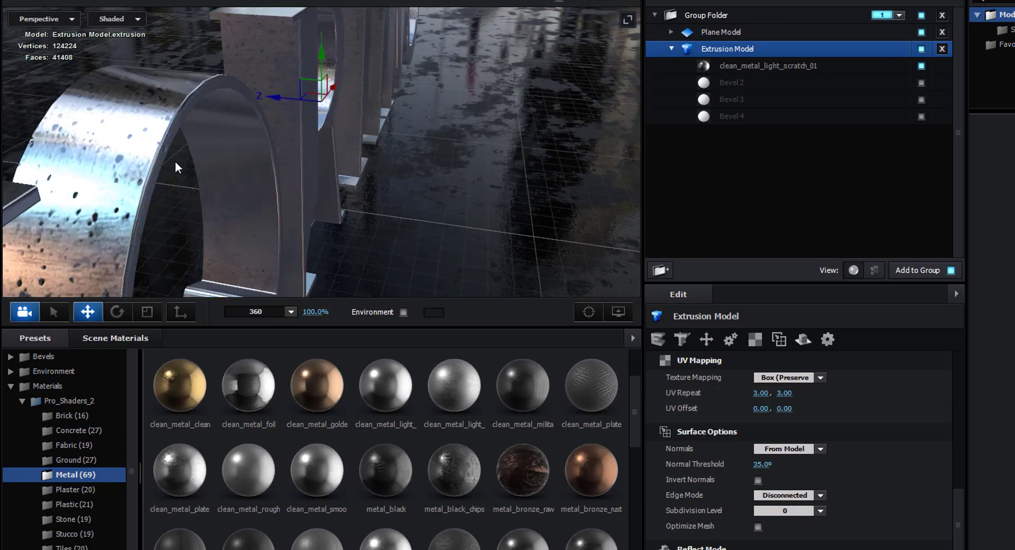
scroll(176, 160, "down", 5)
left_click_drag(198, 164, 201, 157)
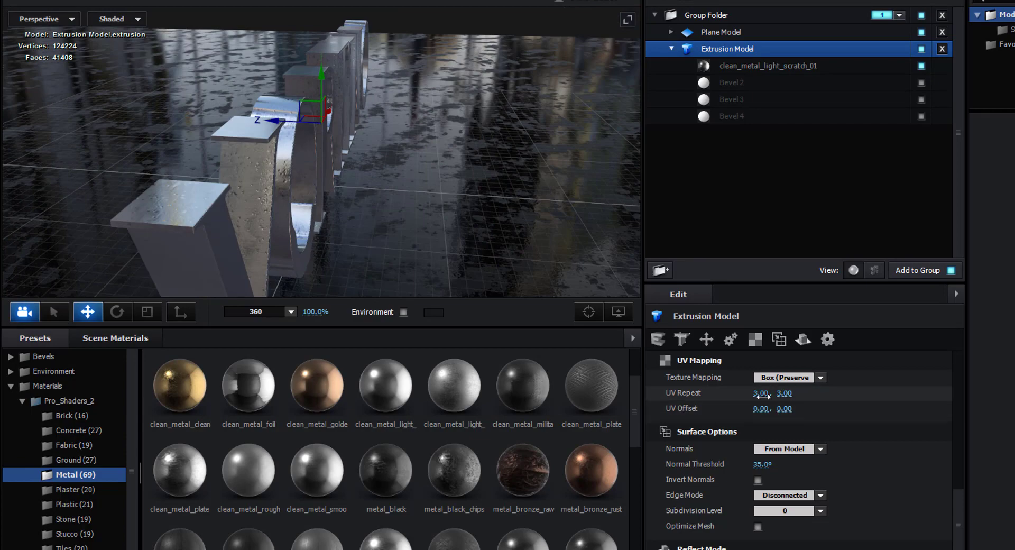
type("5")
key("Tab")
type("5")
key("Return")
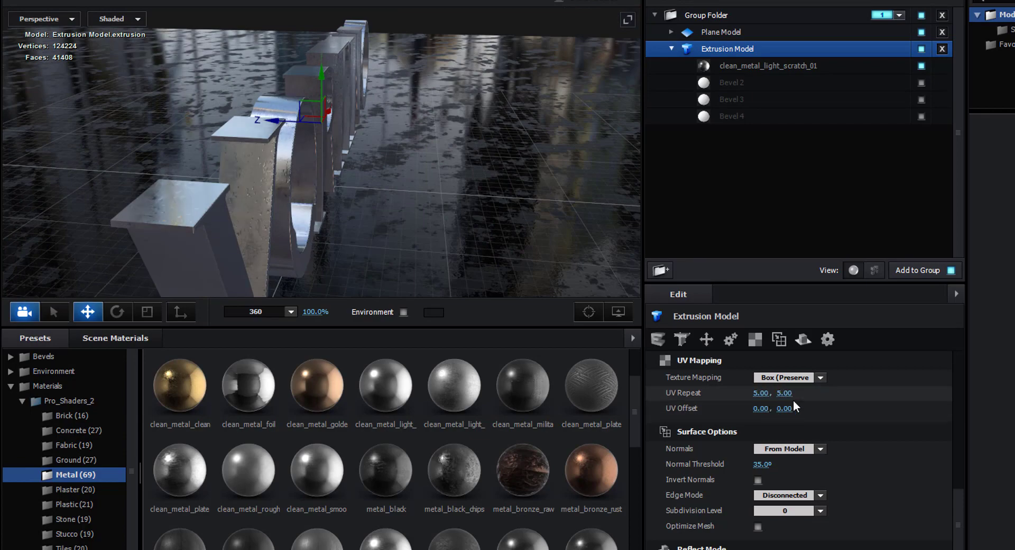
Try the clean_metal_light_scratch_02 preset on Bevel 1 and restore clean_metal_light_scratch_01
scroll(400, 241, "up", 5)
scroll(251, 202, "down", 2)
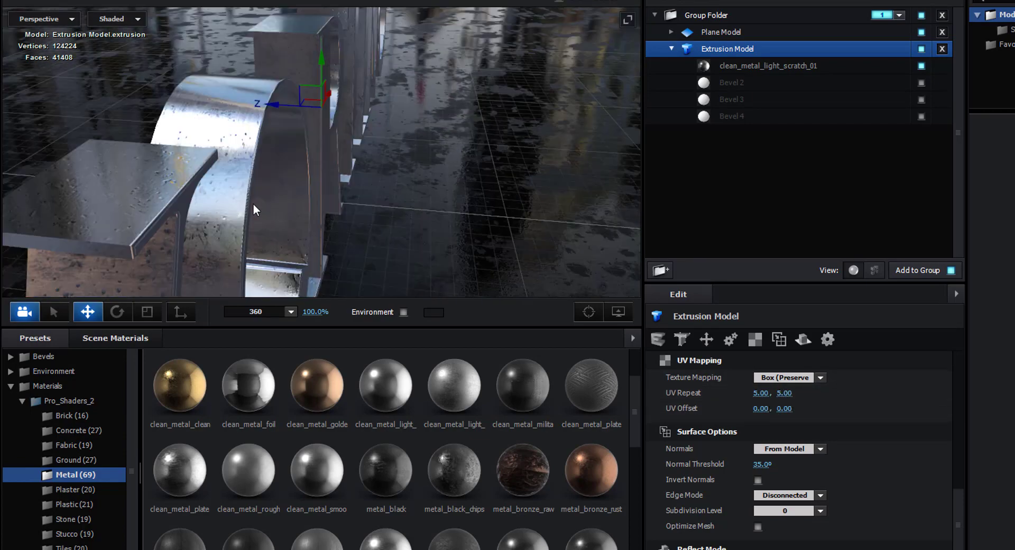
scroll(254, 205, "up", 1)
scroll(254, 204, "up", 4)
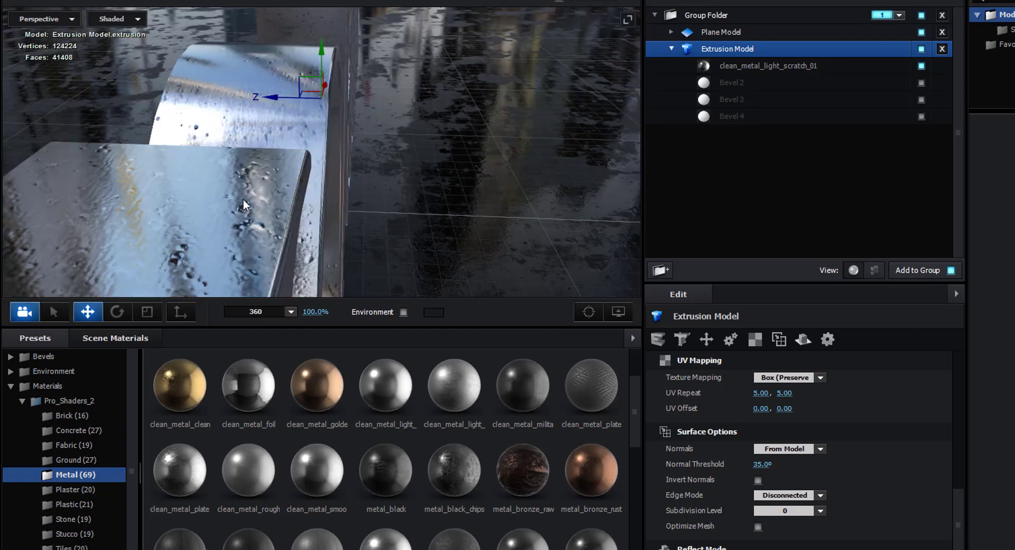
scroll(255, 197, "down", 2)
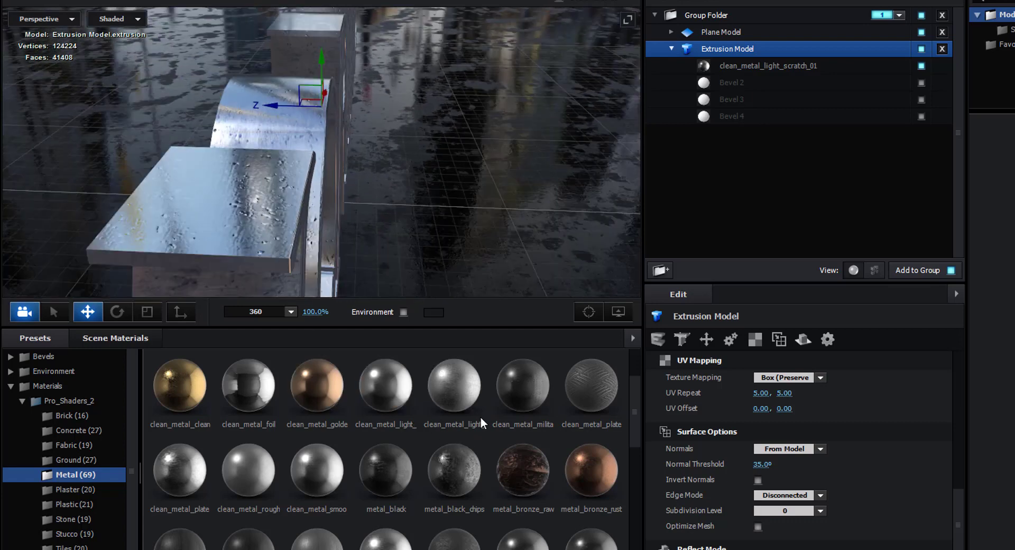
left_click_drag(386, 389, 737, 69)
left_click_drag(447, 382, 779, 65)
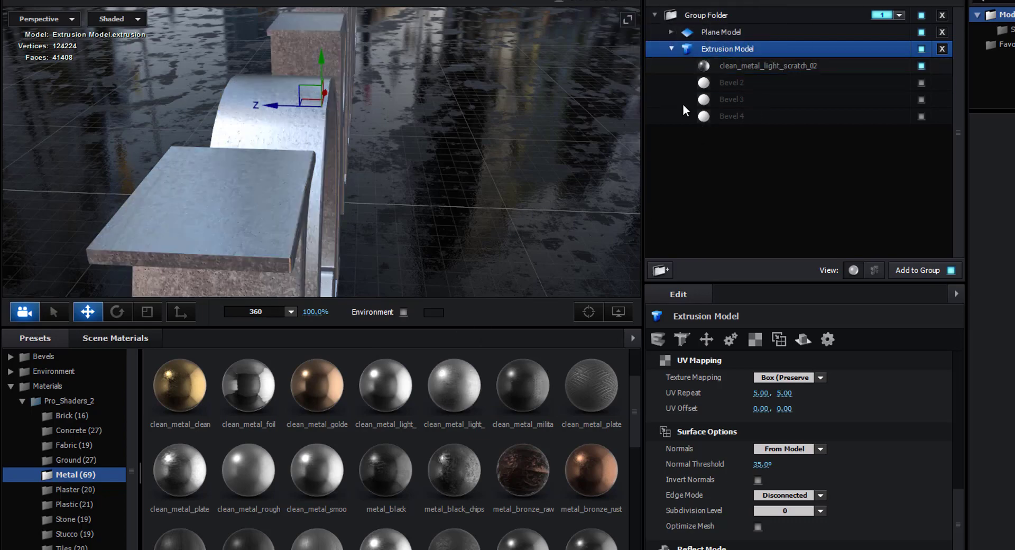
scroll(450, 204, "up", 2)
left_click_drag(450, 210, 436, 225)
left_click_drag(411, 240, 434, 243)
left_click_drag(389, 392, 725, 70)
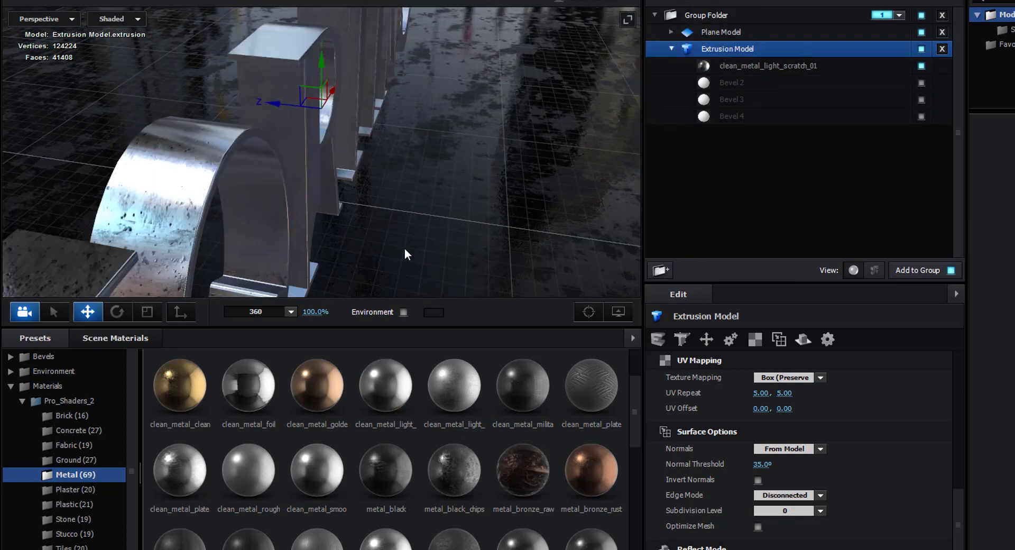
Set the clean_metal_light_scratch_01 layer's Bevel Depth to 0.50 and its Bevel Segments to 30
left_click(747, 66)
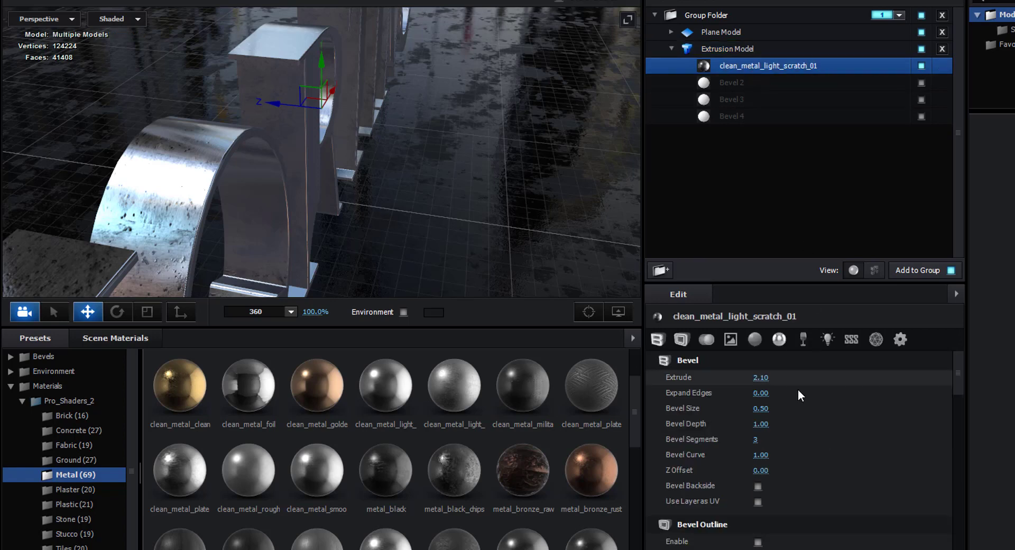
left_click(761, 424)
type("0.5")
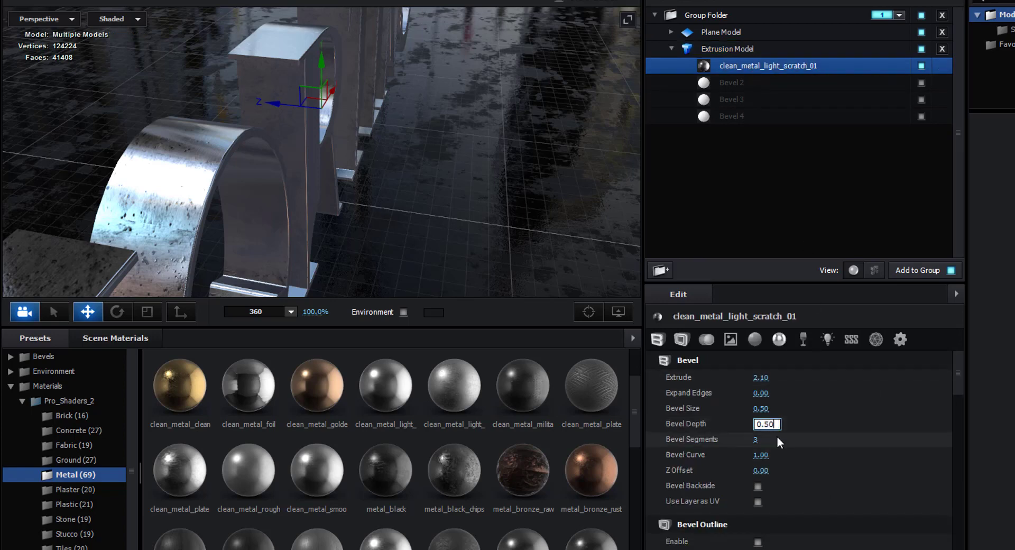
key("Return")
scroll(404, 215, "up", 10)
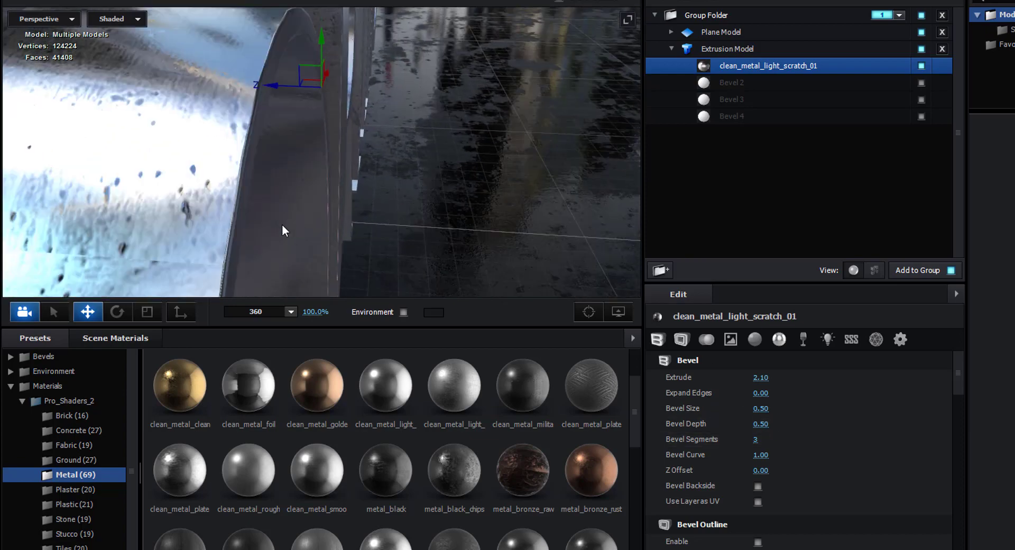
left_click_drag(284, 232, 168, 200)
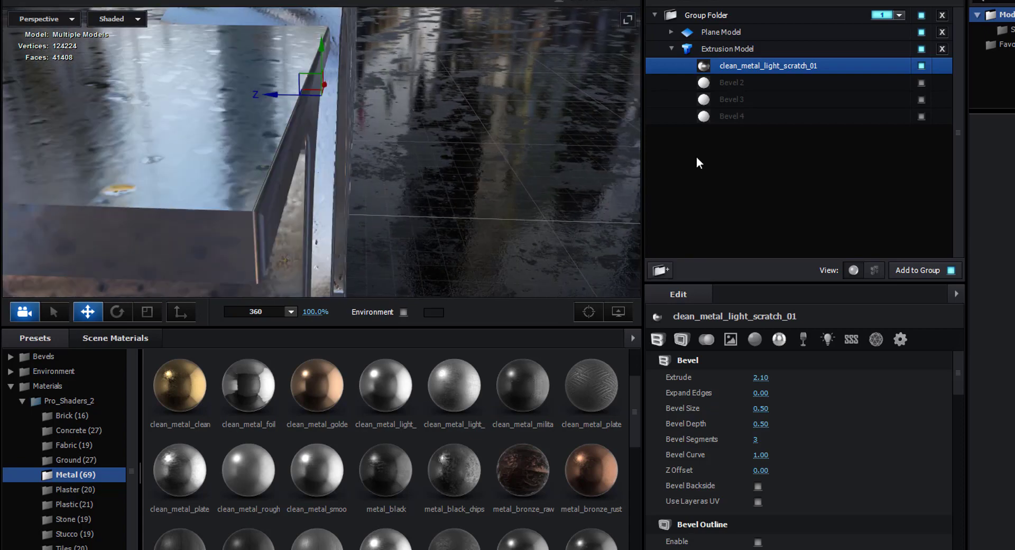
left_click(756, 440)
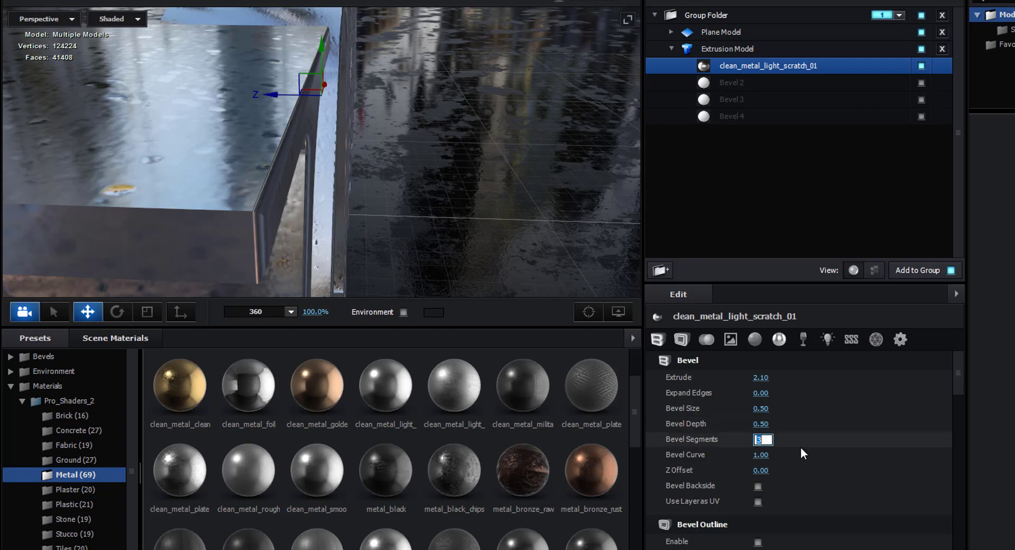
type("30")
key("Return")
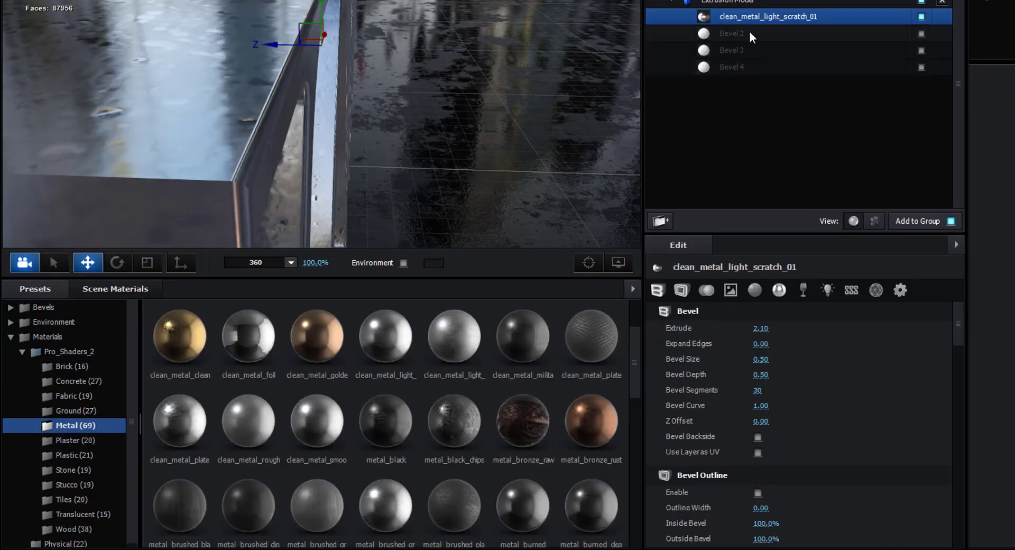
Show Bevel 2 and set the Z Offset of the clean_metal_light_scratch_01 layer to -30
left_click(749, 33)
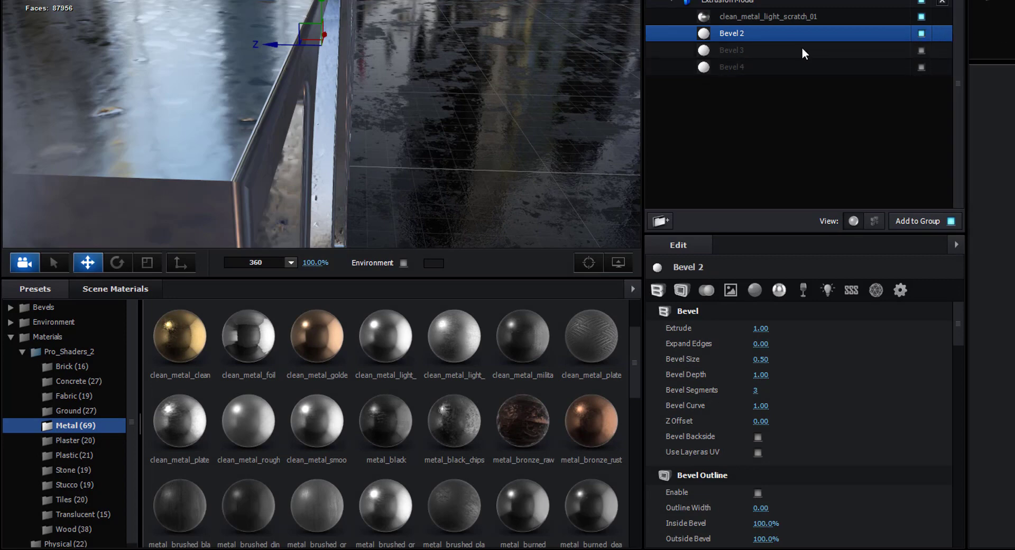
left_click(793, 16)
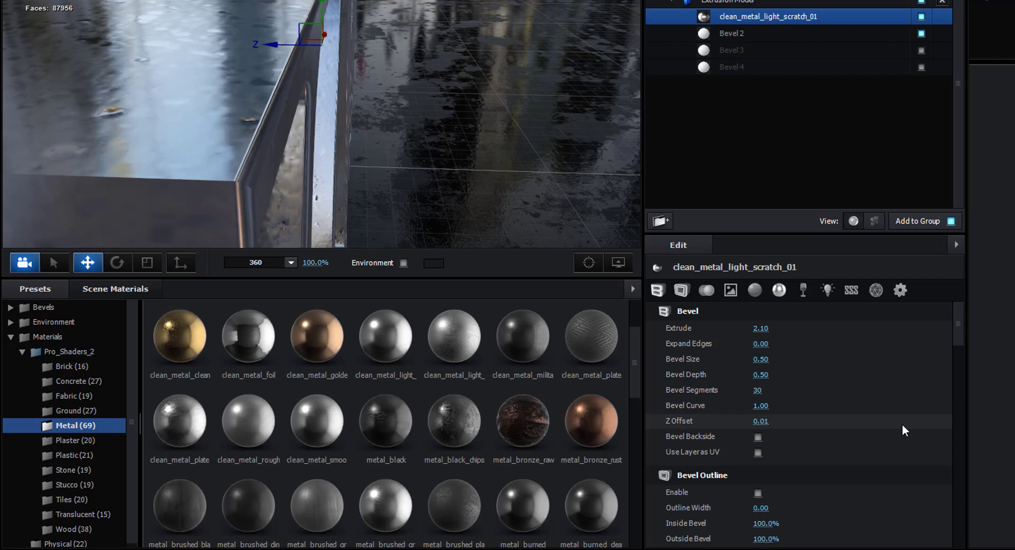
left_click(775, 421)
type("-30")
key("Return")
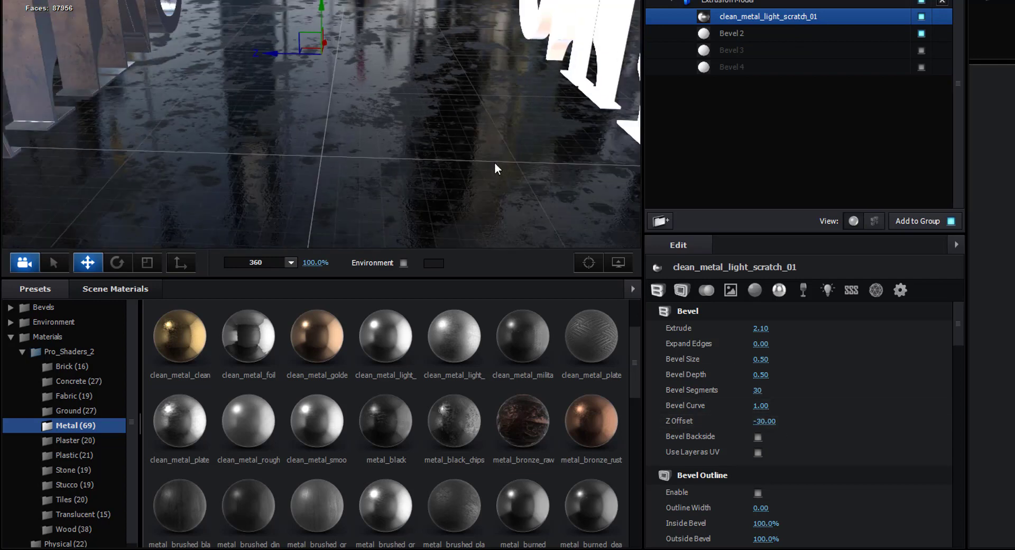
Bring the clean_metal_light_scratch_01 layer closer to Bevel 2 by setting its Z Offset to -3.00
left_click_drag(494, 162, 465, 186)
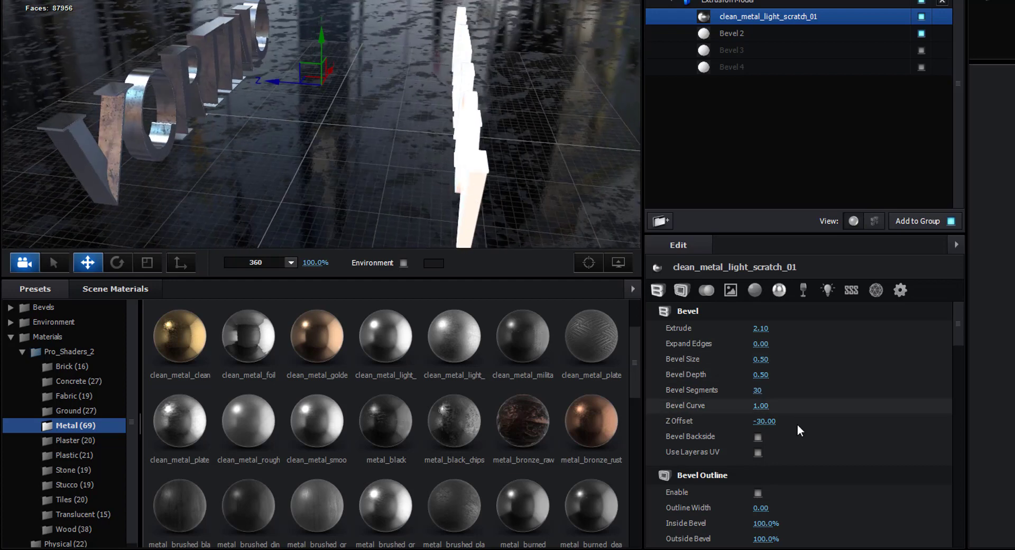
mouse_move(766, 421)
left_mouse_down()
mouse_move(673, 416)
mouse_move(765, 421)
left_mouse_up()
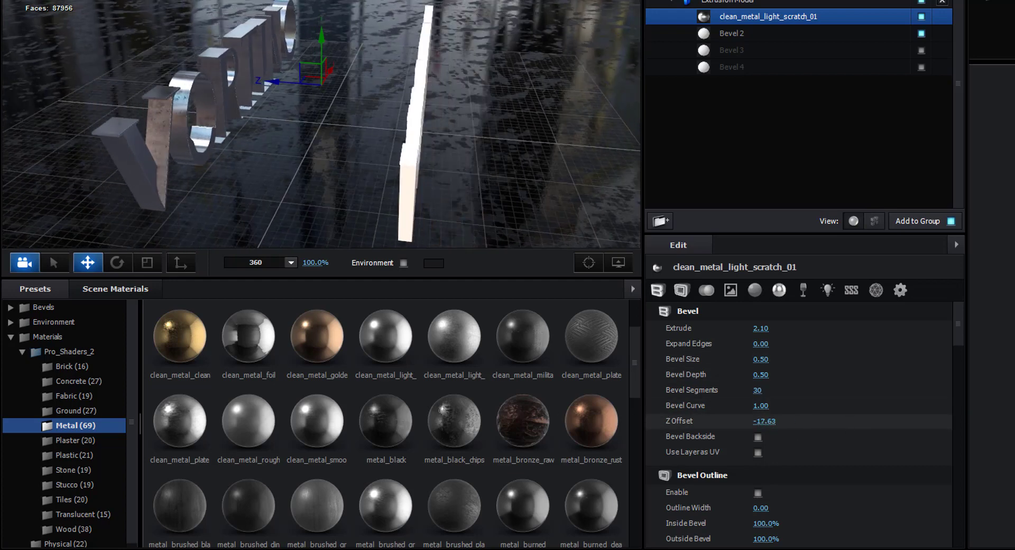
left_click(765, 421)
type("-")
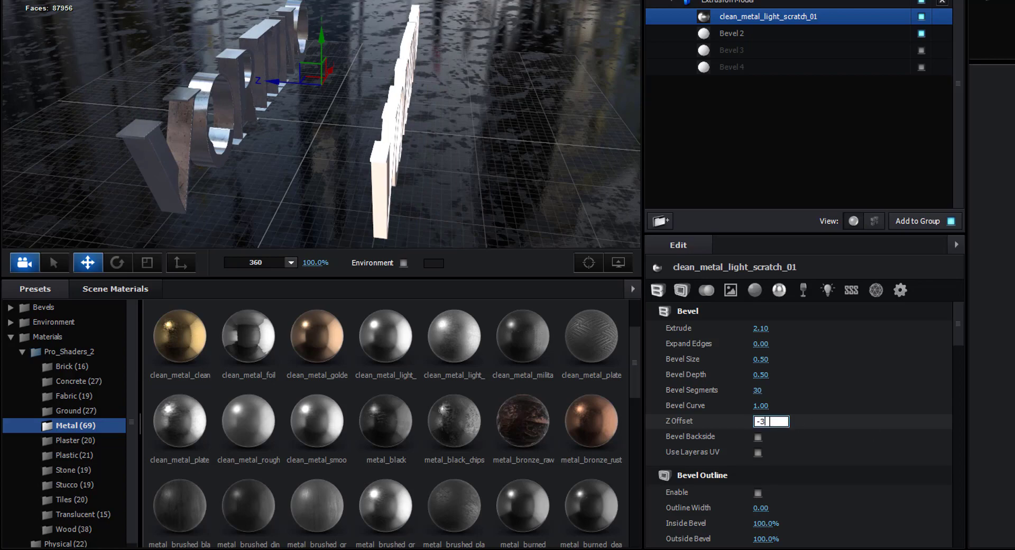
type("3")
key("Return")
scroll(400, 150, "up", 5)
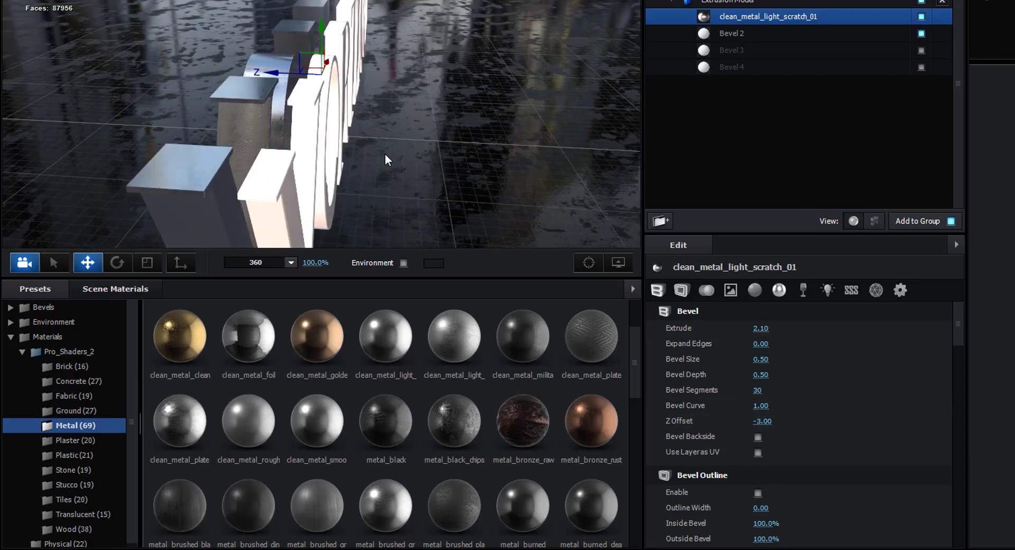
scroll(247, 158, "up", 5)
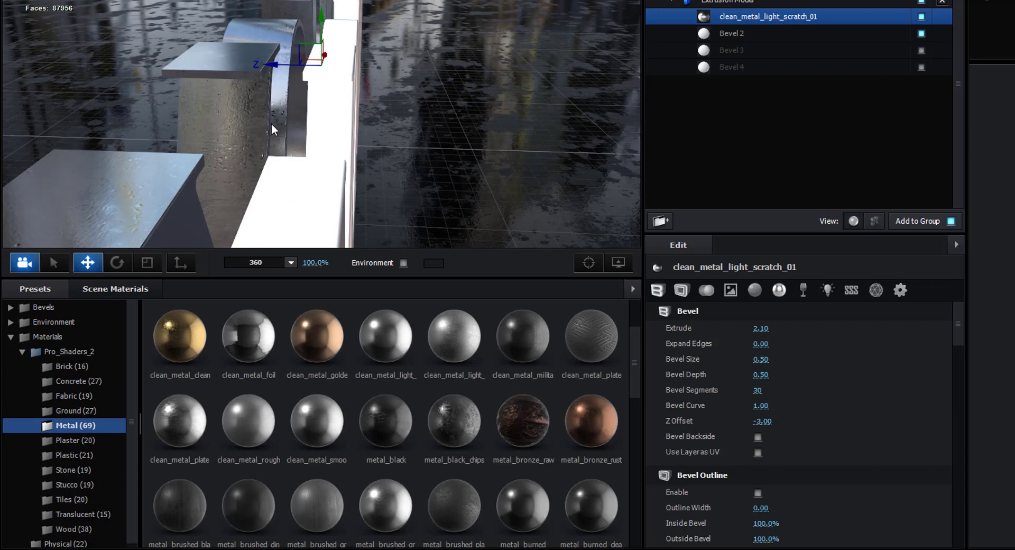
Set the clean_metal_light_scratch_01 layer's Z Offset to -3.75 and enable its Bevel Backside
left_click(744, 33)
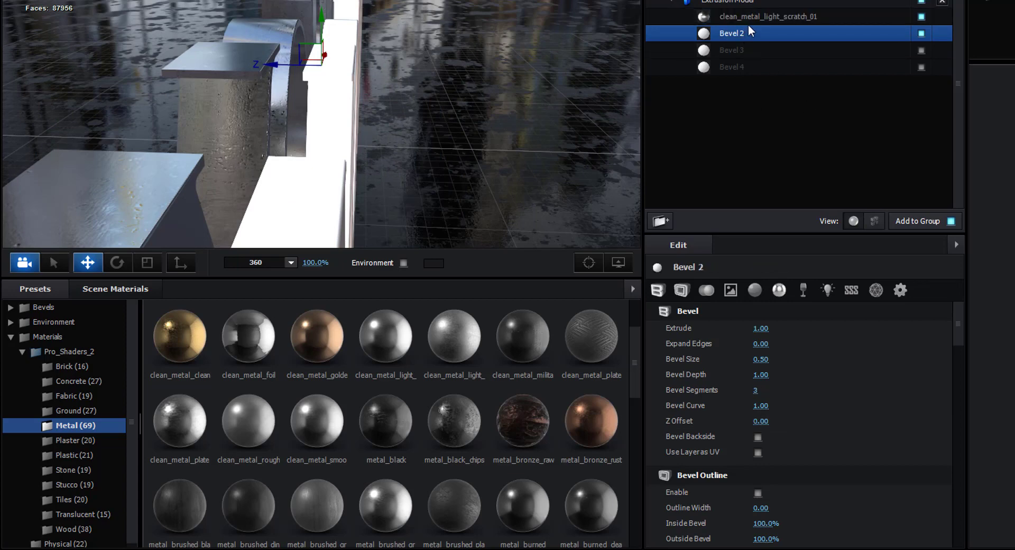
left_click(749, 20)
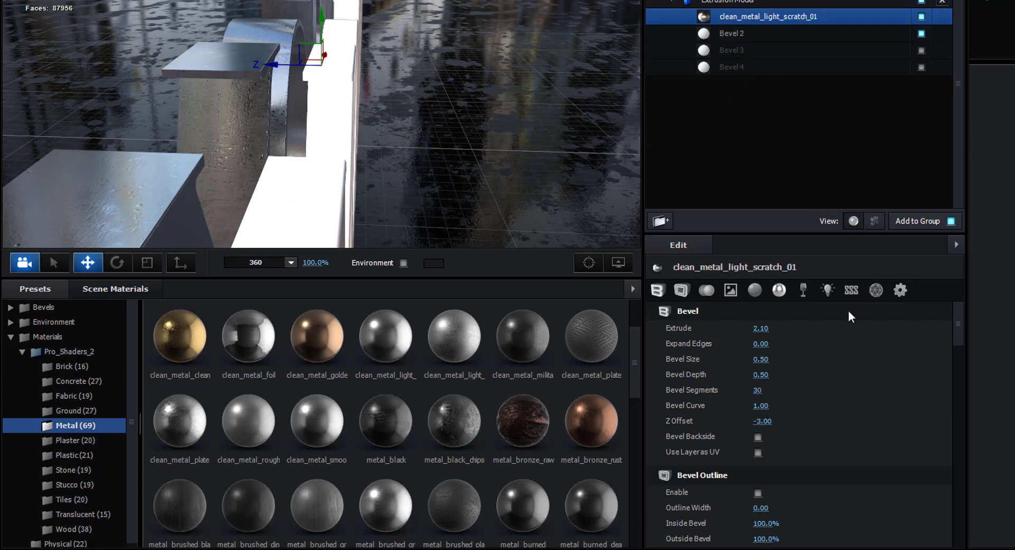
left_click_drag(761, 421, 721, 428)
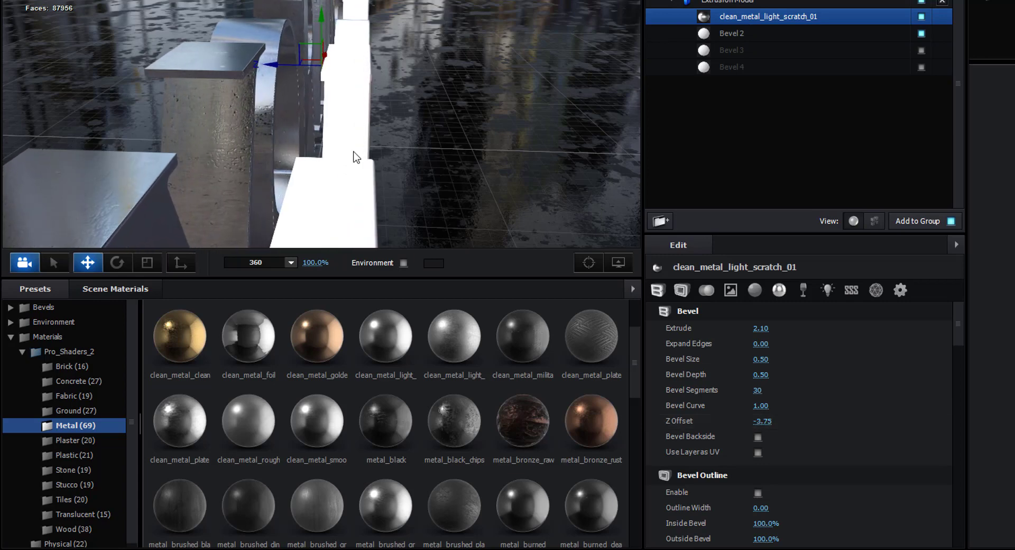
left_click_drag(353, 152, 377, 174)
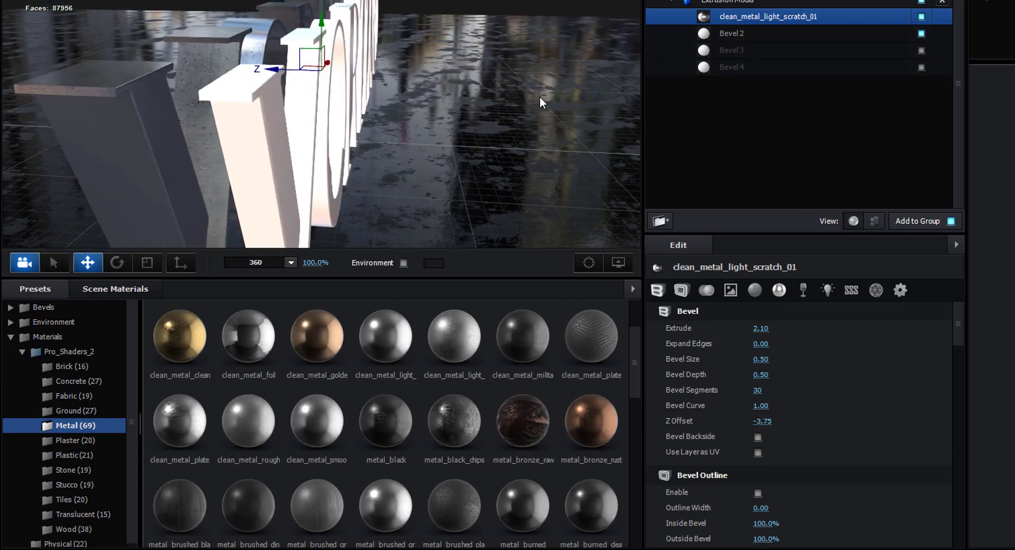
left_click(758, 436)
left_click_drag(456, 179, 407, 175)
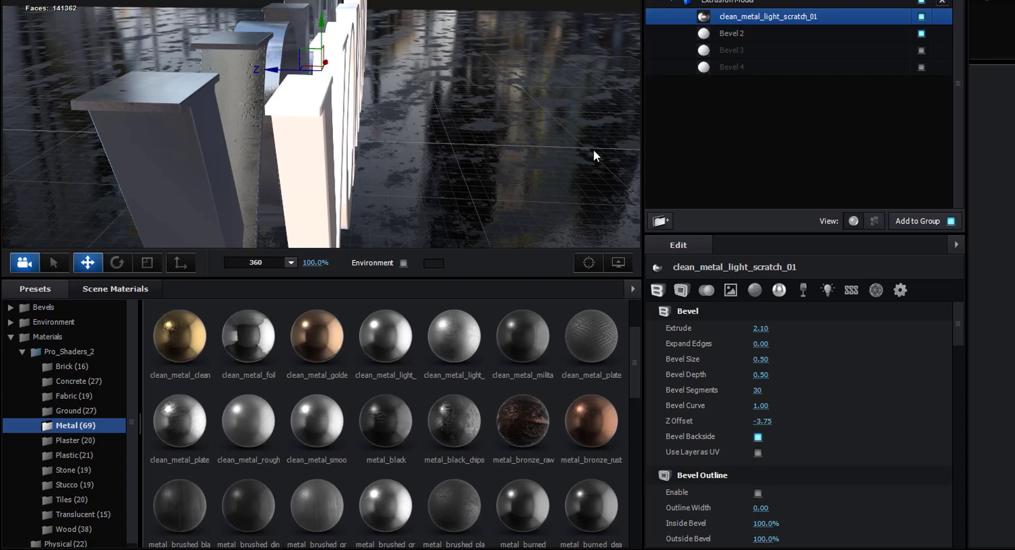
Set Bevel 2's Extrude to 1.35 and its Expand Edges to -0.20
left_click(730, 38)
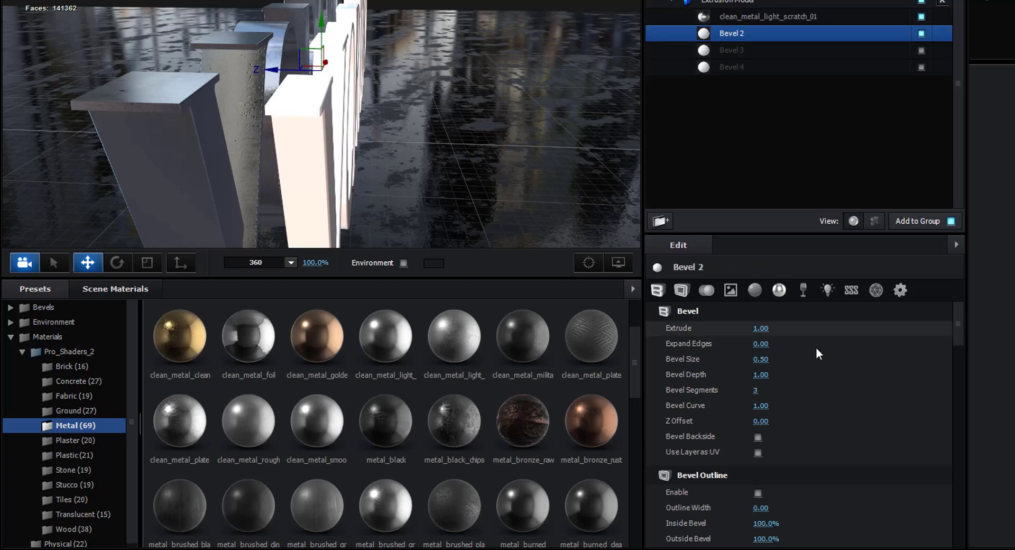
left_click_drag(766, 335, 790, 334)
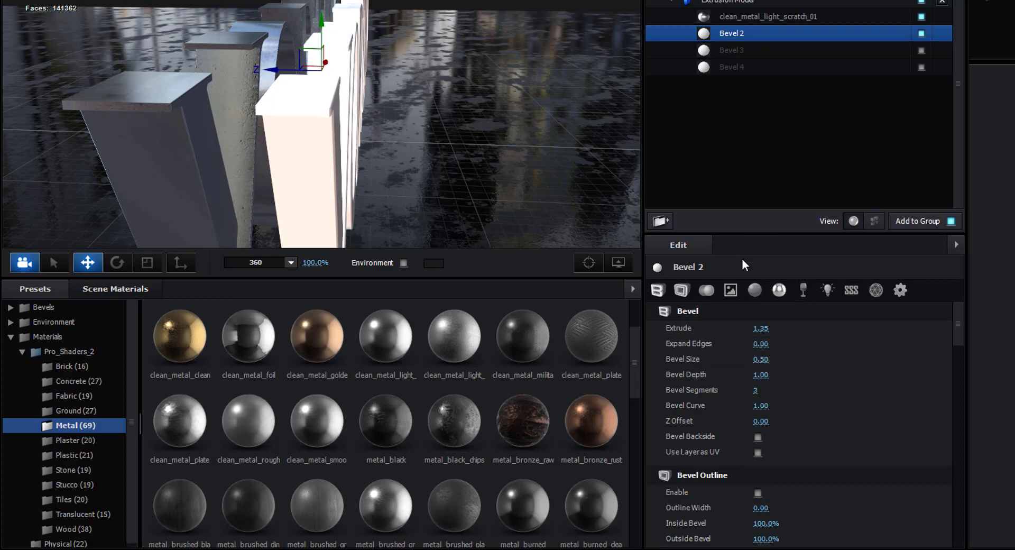
left_click_drag(766, 346, 755, 352)
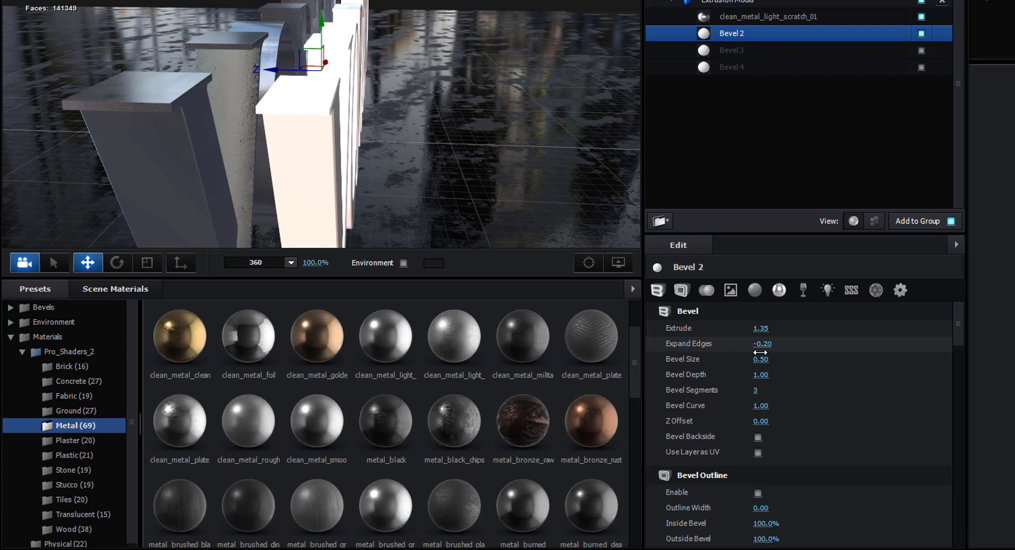
Set Bevel 2's Bevel Size to 1.00 and its Bevel Depth to 0.50
left_click_drag(759, 360, 763, 361)
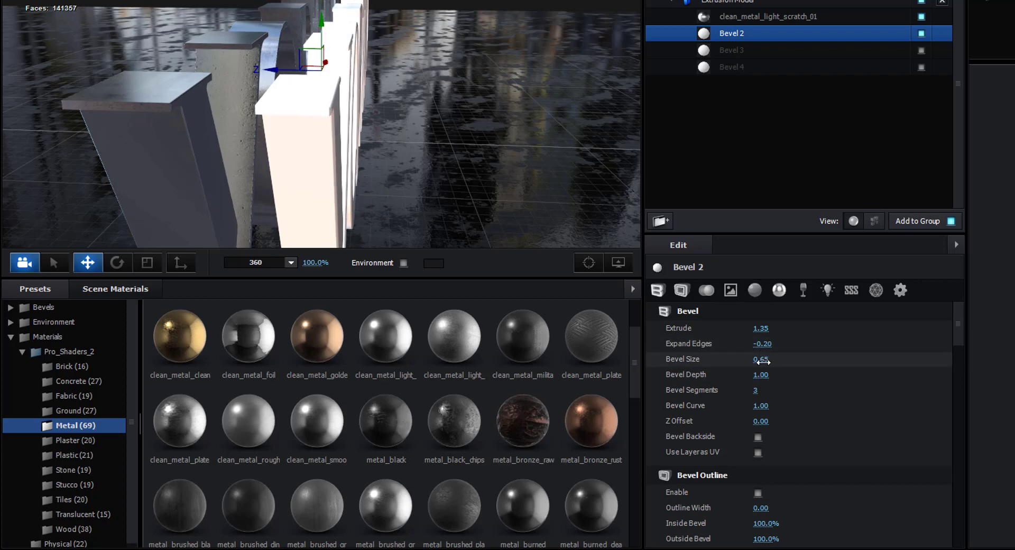
left_click(767, 360)
type("1")
key("Return")
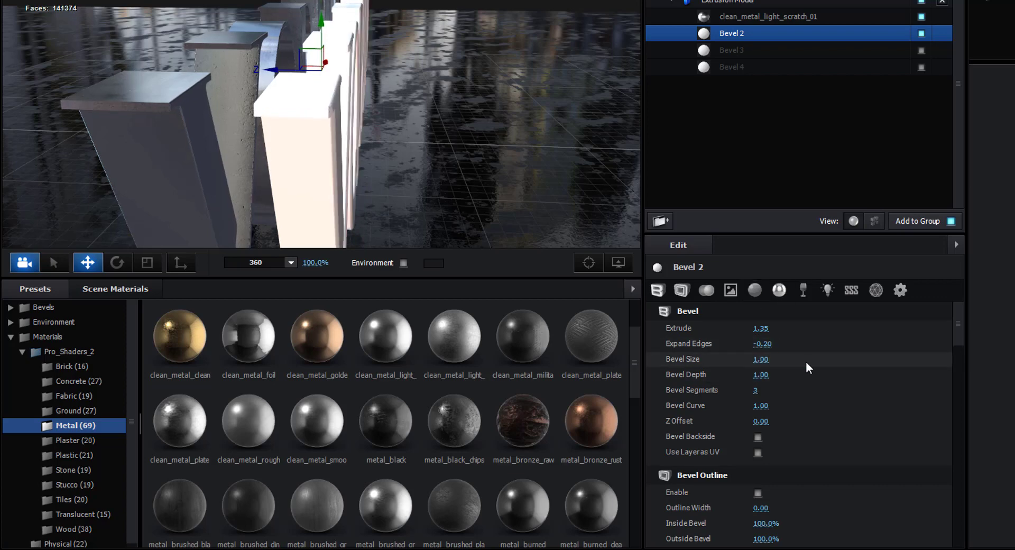
left_click(759, 375)
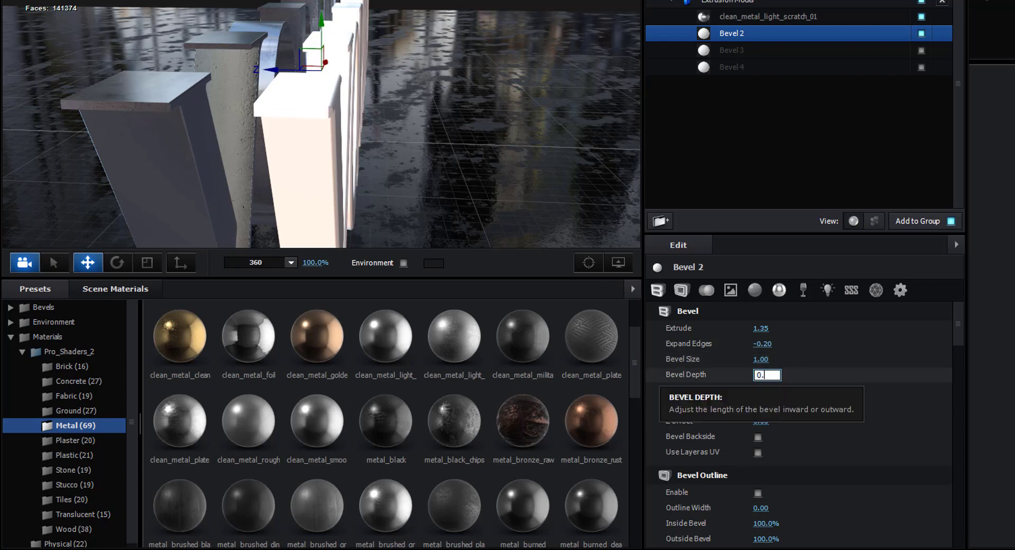
type("0.50")
key("Return")
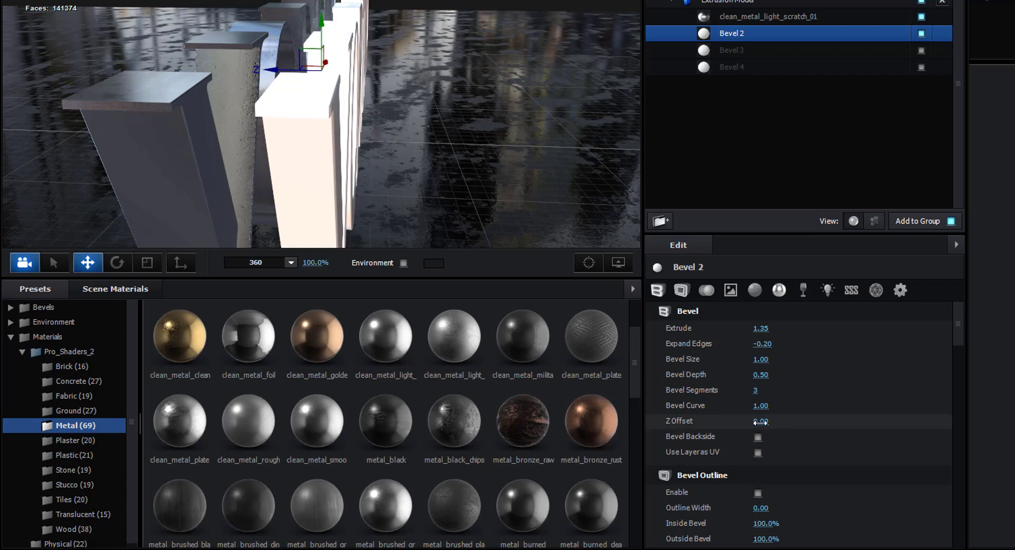
Place Bevel 2 between the front and back letter layers by setting its Z Offset to -3.38
left_click_drag(763, 422, 668, 420)
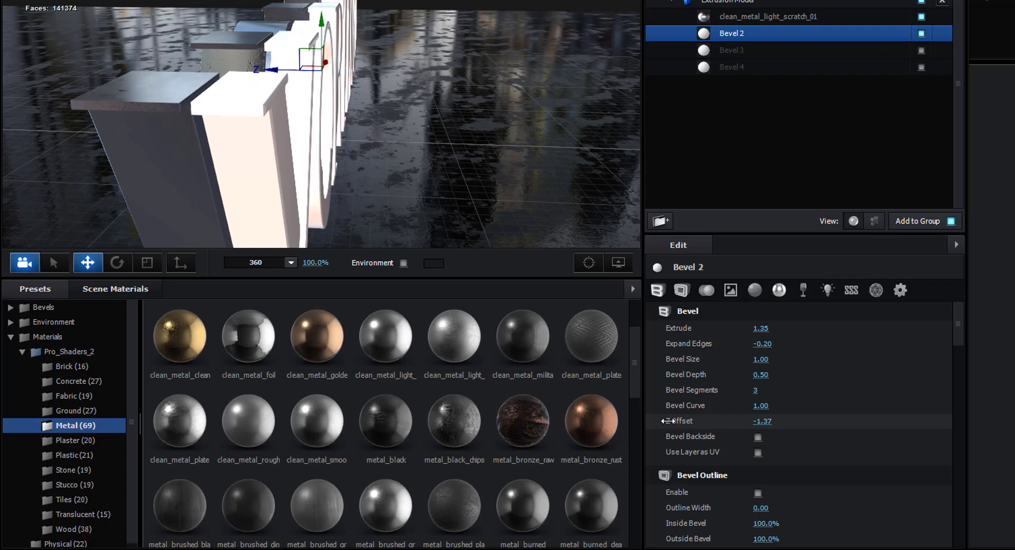
left_click(761, 421)
key("BackSpace")
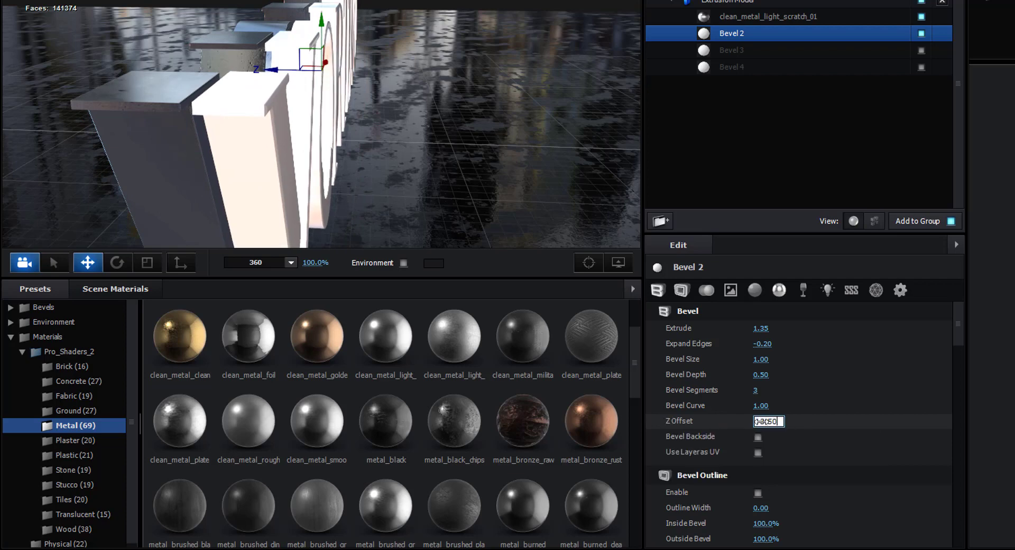
key("Return")
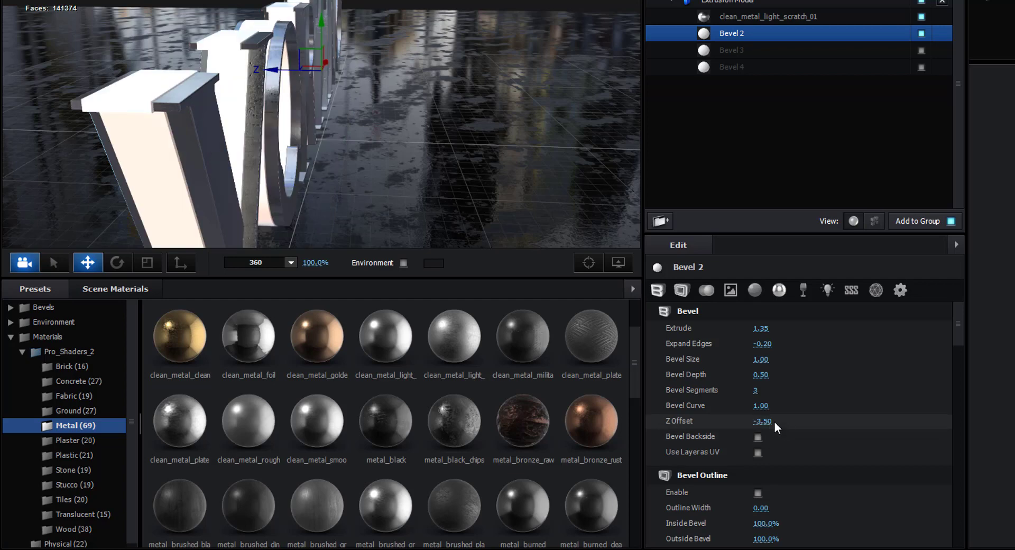
mouse_move(392, 188)
left_mouse_down()
mouse_move(322, 148)
mouse_move(392, 188)
left_mouse_up()
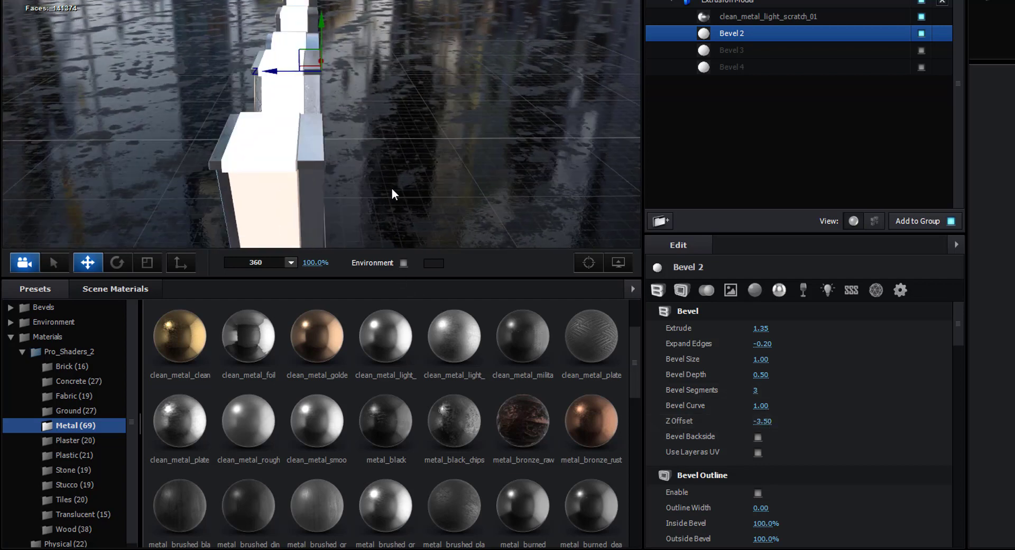
left_click_drag(762, 421, 783, 433)
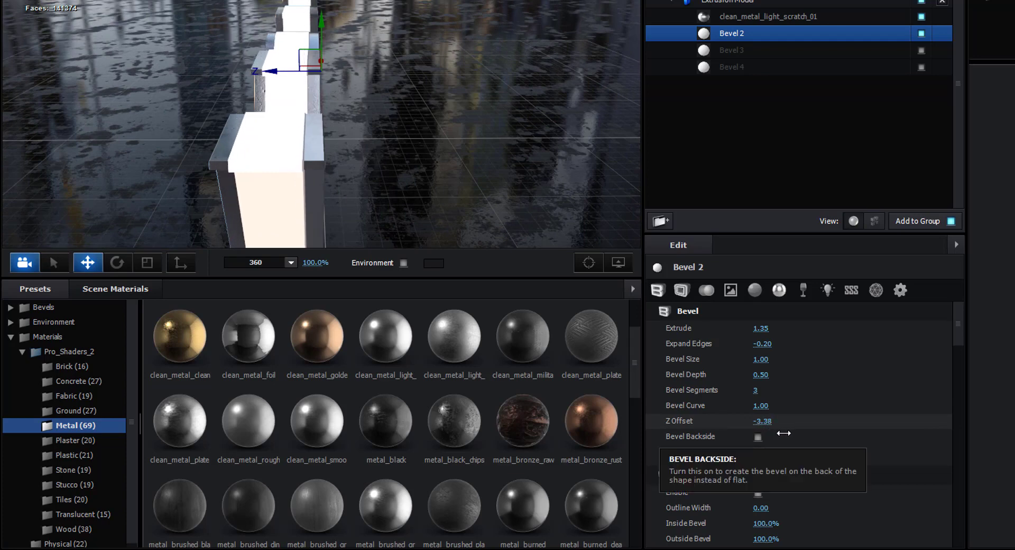
Inspect the letters from several angles and enable Bevel Backside for Bevel 2
left_click_drag(537, 166, 465, 116)
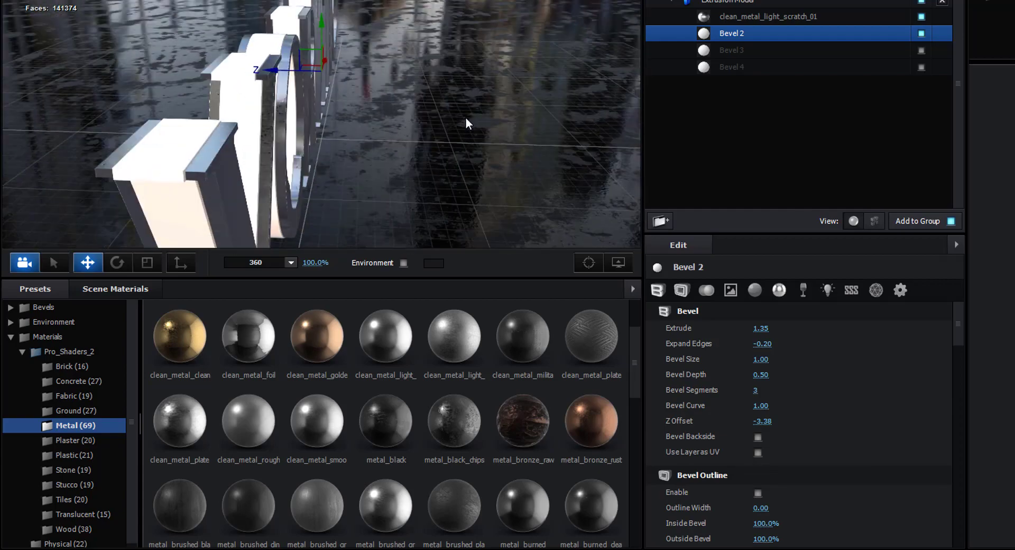
left_click_drag(344, 109, 325, 157)
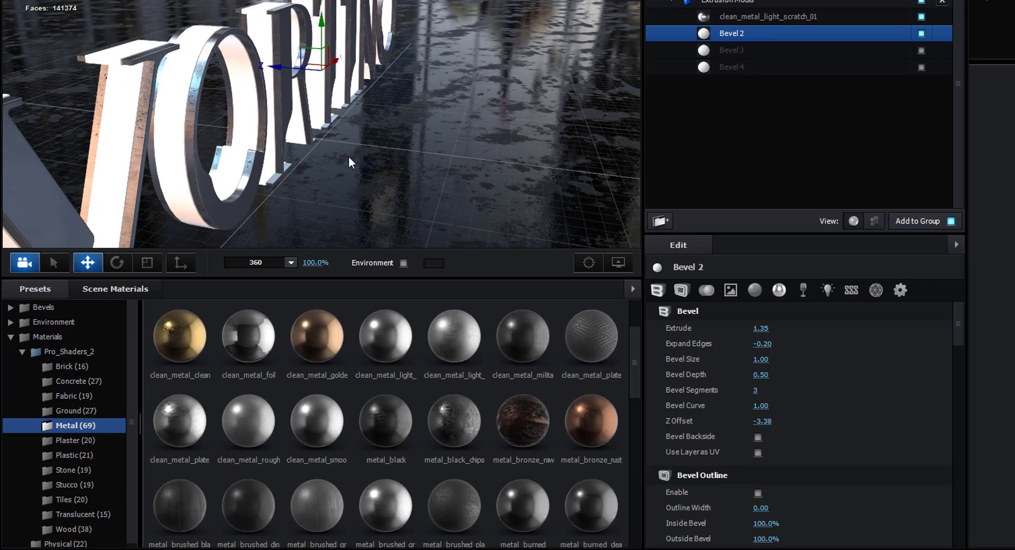
left_click(758, 437)
left_click_drag(332, 169, 348, 174)
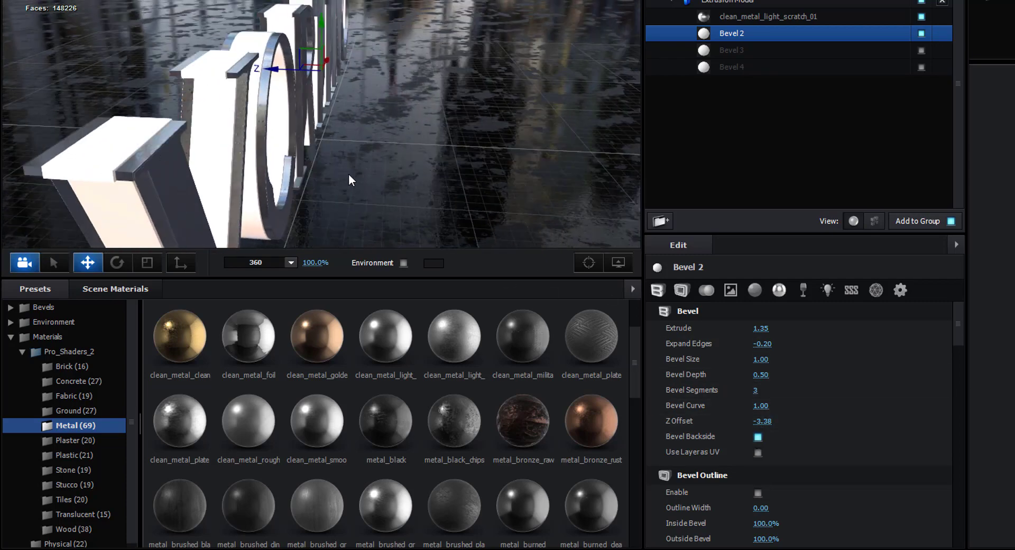
Assign Custom Layer 4 (Tile COLOR.jpg Comp 1) as Bevel 2's Diffuse texture
left_click(730, 289)
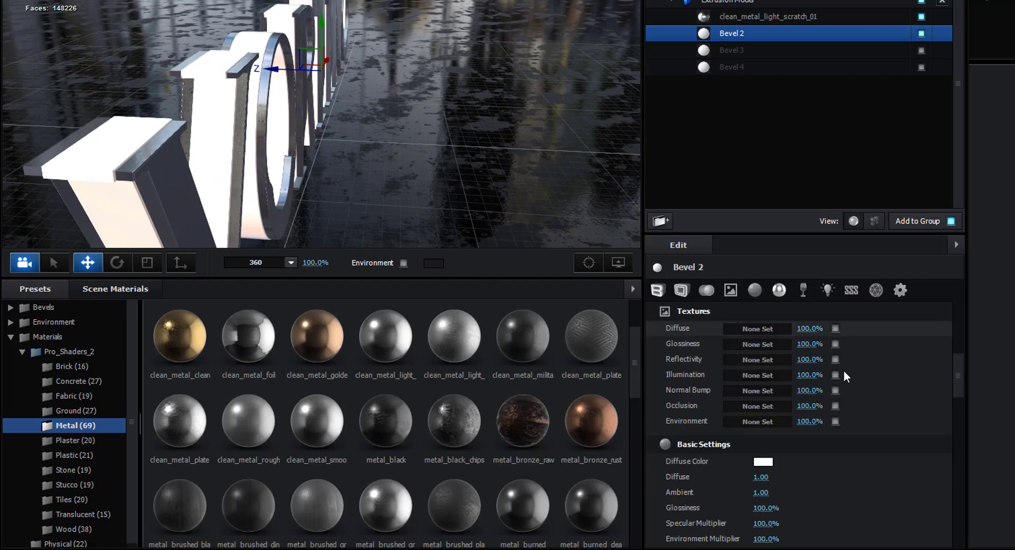
left_click(753, 328)
left_click(756, 249)
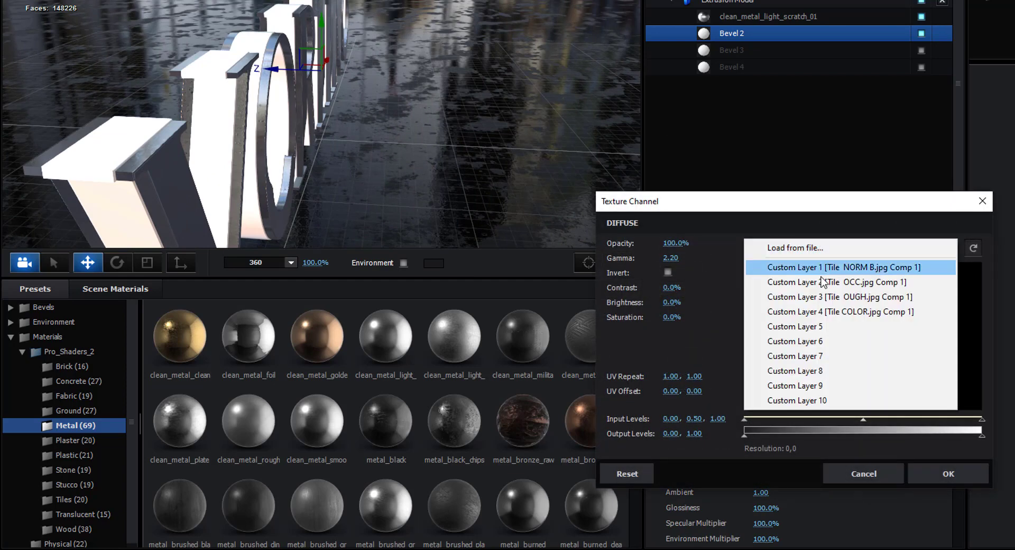
left_click(878, 312)
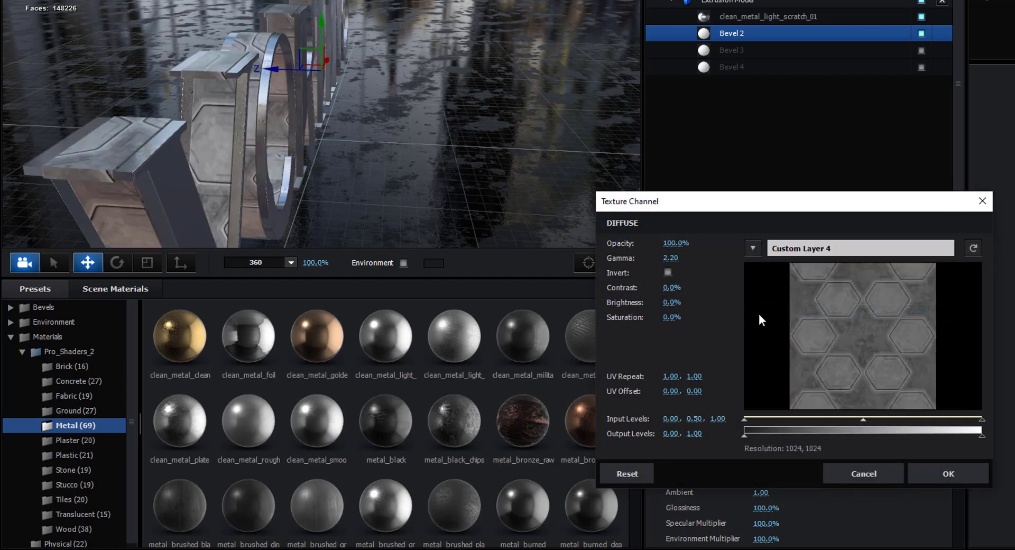
Try a UV Repeat of 5.00 by 5.00 on Bevel 2's Diffuse texture
left_click(669, 376)
type("5")
key("Return")
left_click(693, 376)
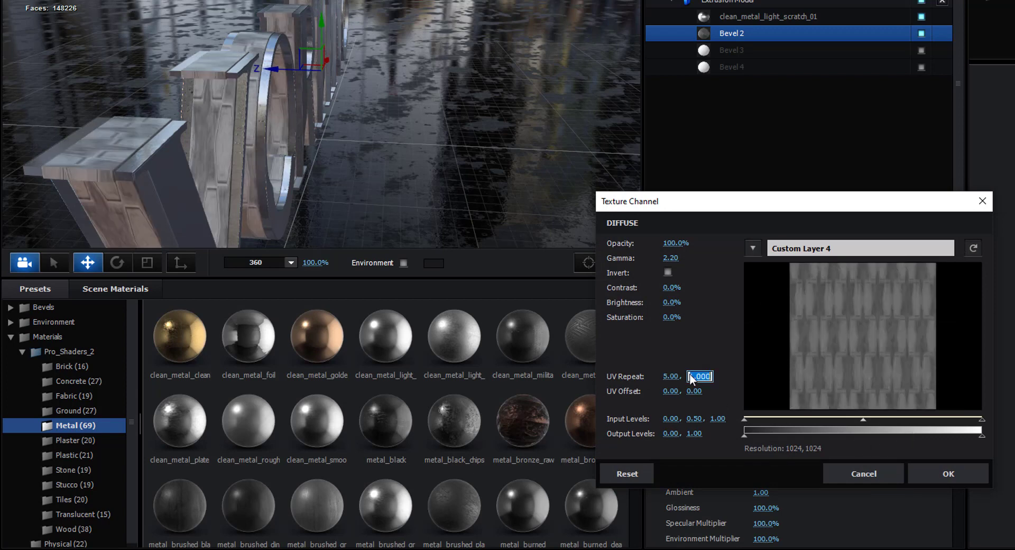
type("5")
key("Return")
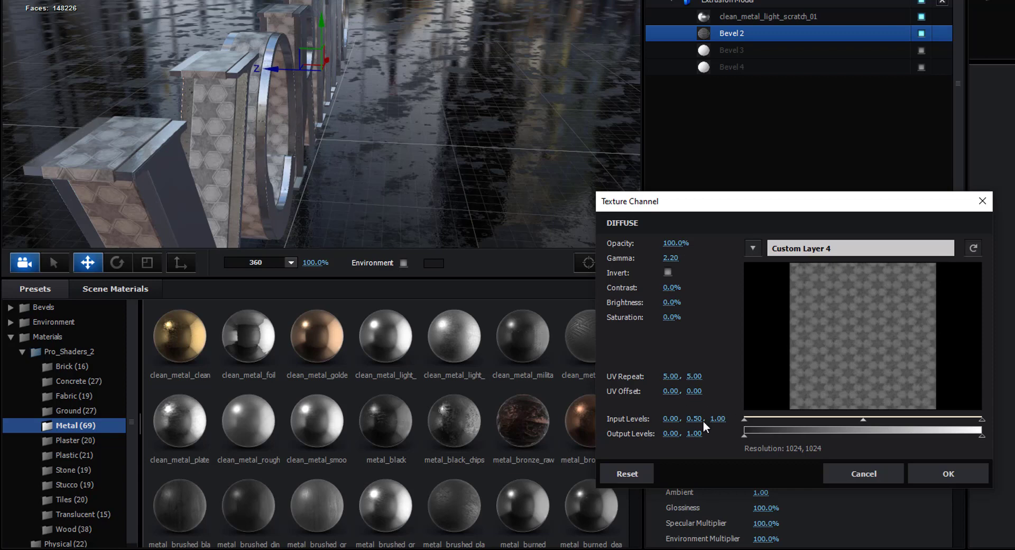
Set the Diffuse texture's Saturation to -80% and its UV Repeat to 2.00 by 2.00
left_click(672, 318)
type("-80")
left_click(670, 376)
type("2")
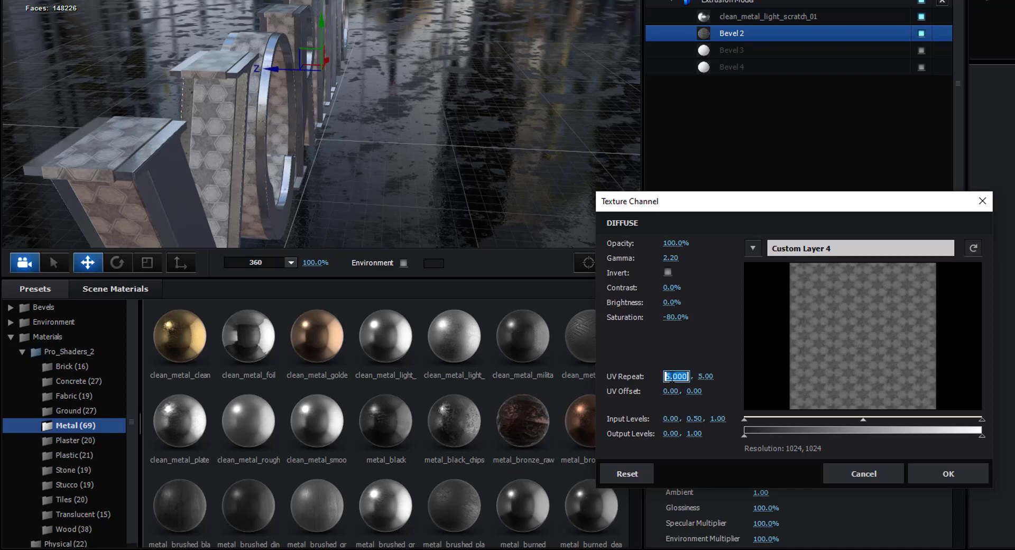
key("Return")
left_click(694, 376)
type("2")
key("Return")
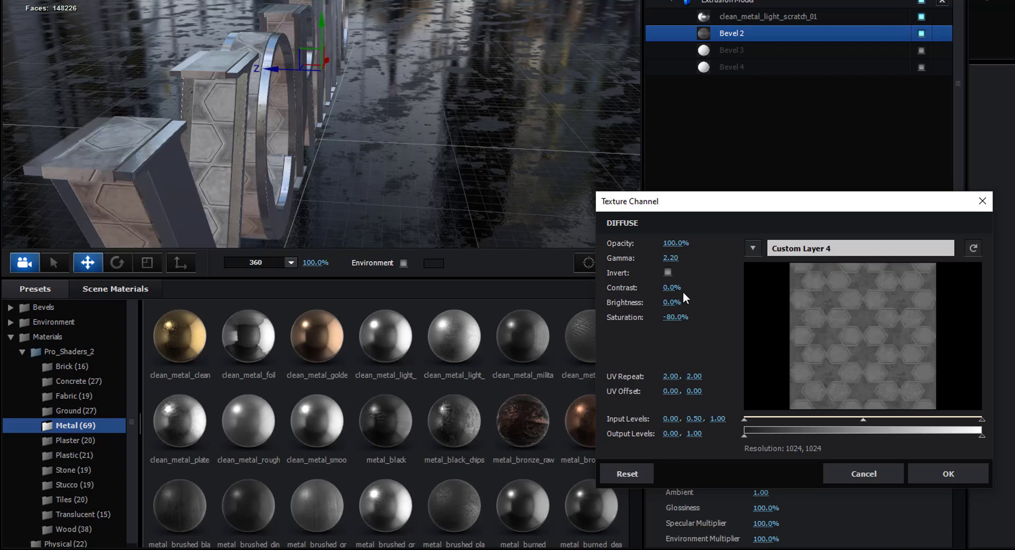
Set the Diffuse texture's Contrast to -15% and its Gamma to 3.51, and accept the texture settings
left_click_drag(676, 290, 656, 294)
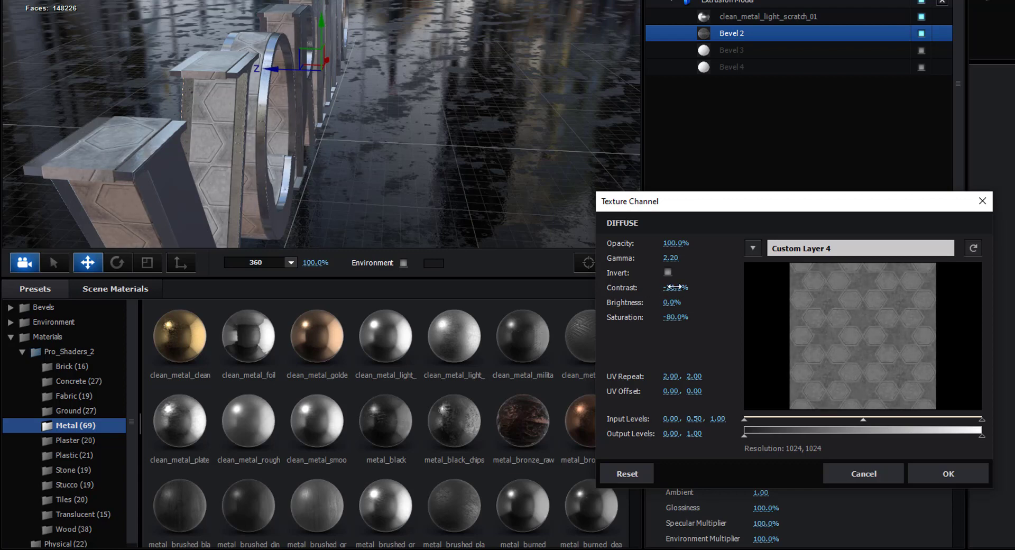
left_click(678, 285)
type("-1")
key("Return")
left_click_drag(668, 266, 767, 264)
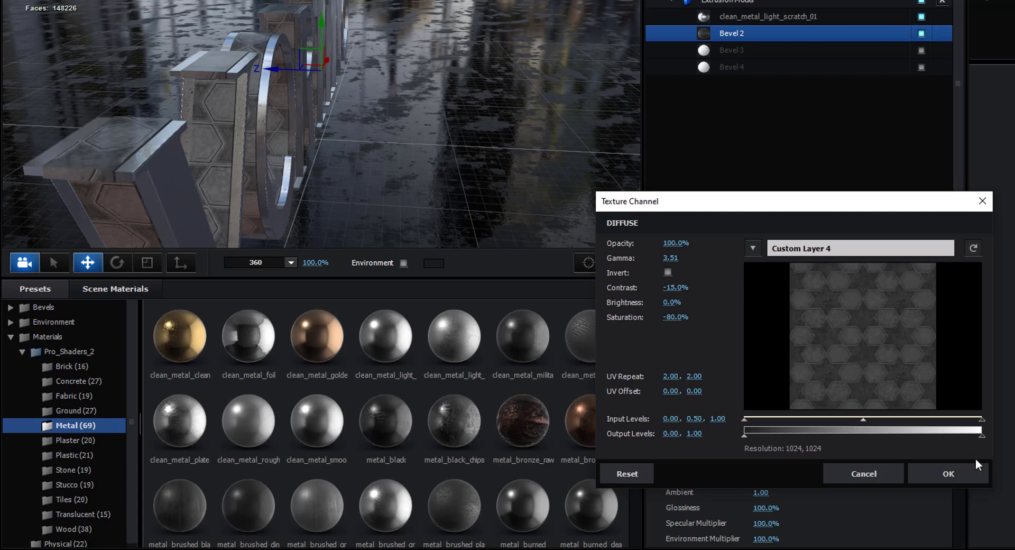
left_click(953, 471)
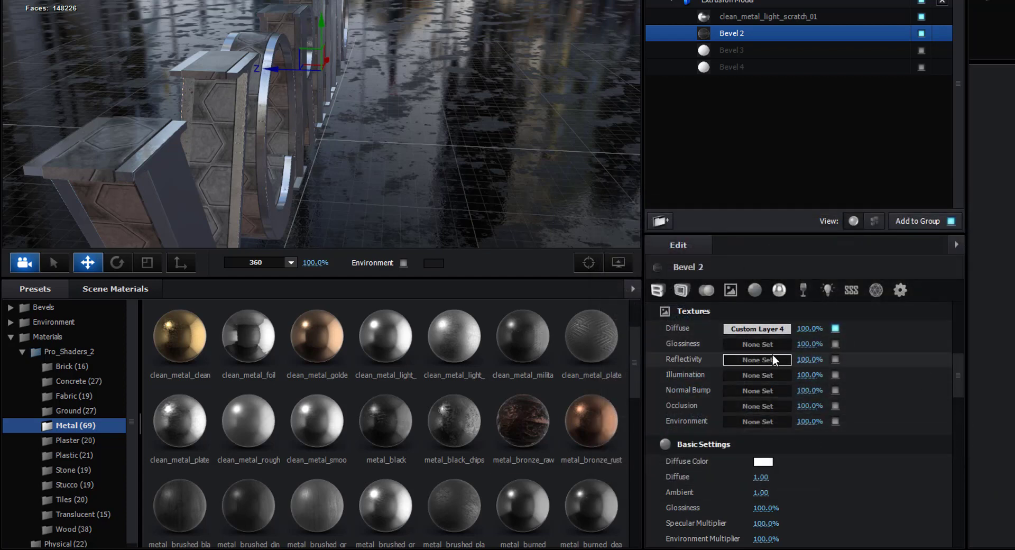
Assign Custom Layer 3 (Tile OUGH.jpg Comp 1) as Bevel 2's Glossiness texture
left_click(769, 346)
left_click(756, 267)
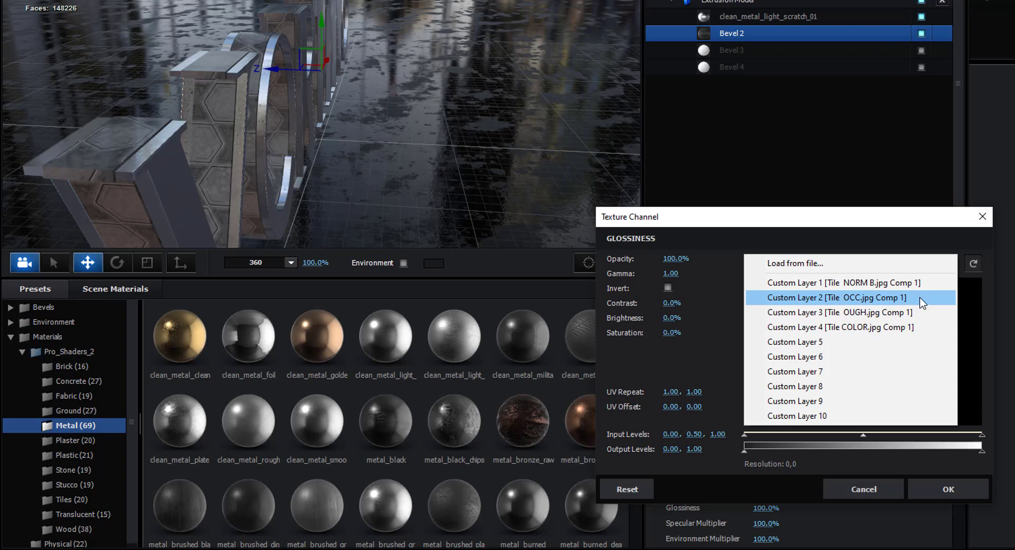
left_click(842, 264)
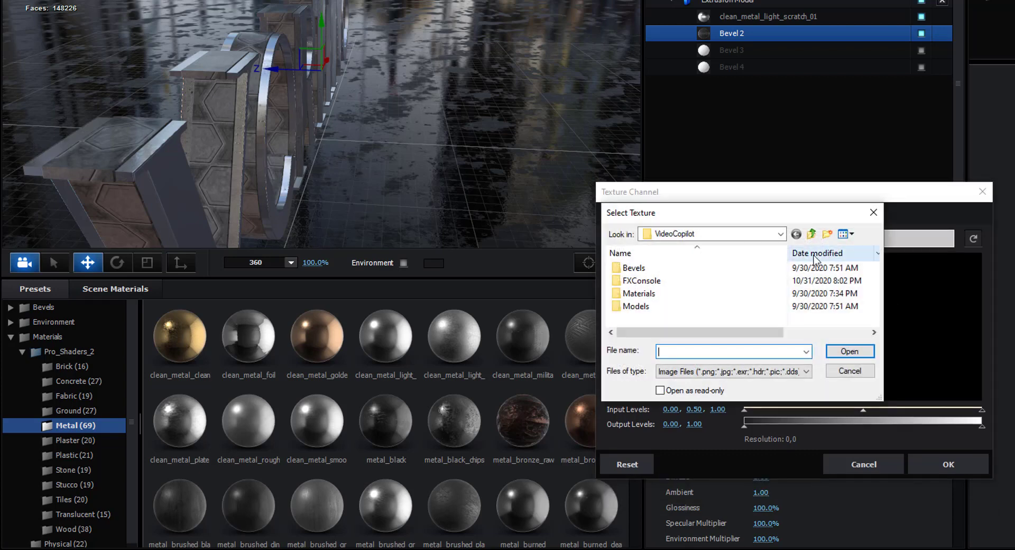
left_click(873, 212)
left_click(787, 241)
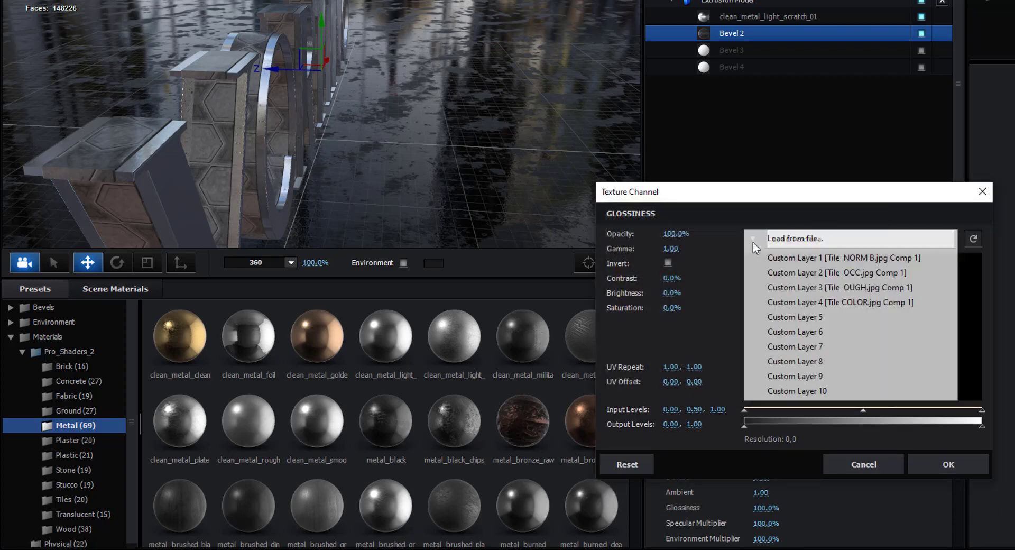
left_click(899, 286)
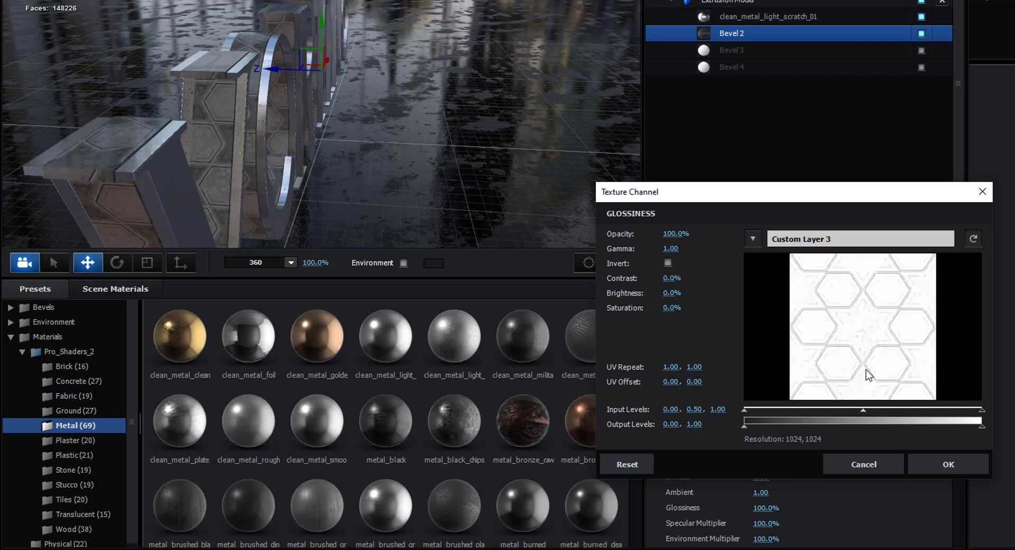
Set the Glossiness texture's UV Repeat to 2.00 by 2.00 and accept the texture settings
left_click(670, 367)
type("2")
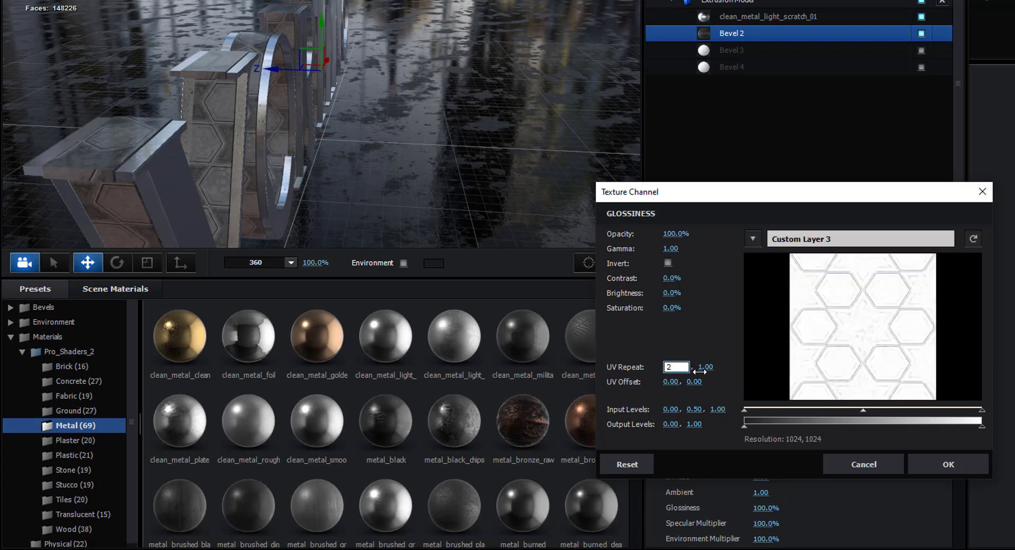
key("Return")
left_click_drag(699, 371, 702, 372)
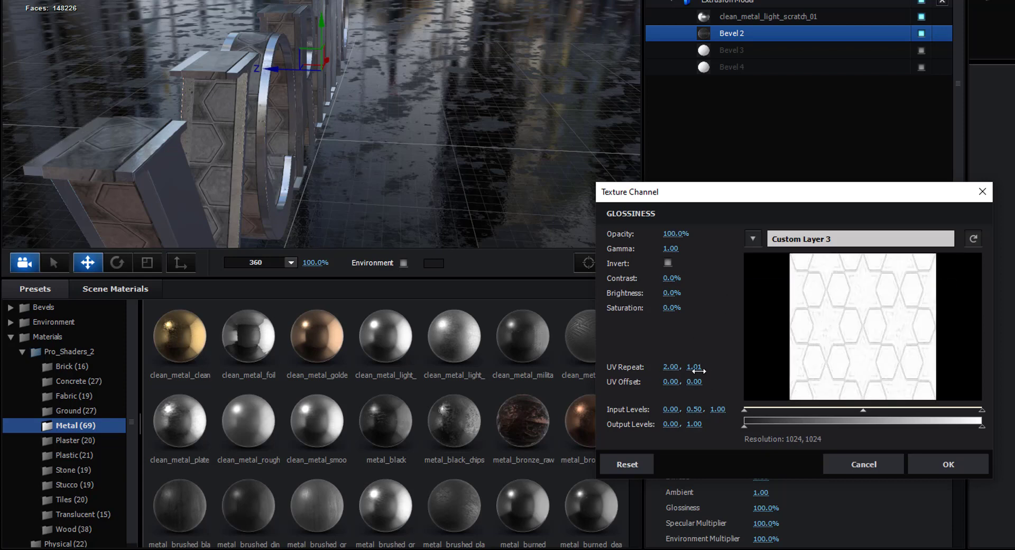
left_click(698, 370)
type("2")
key("Return")
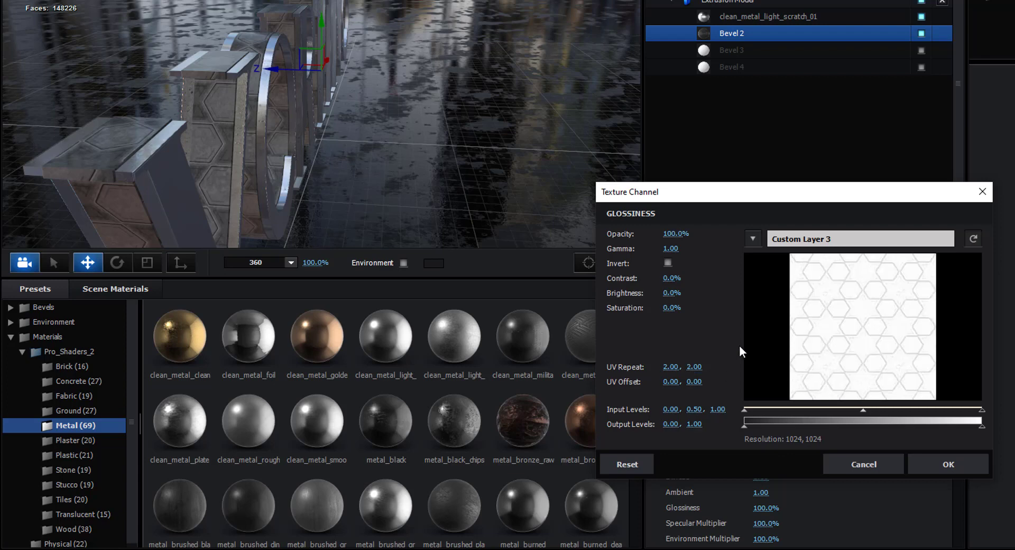
left_click(950, 467)
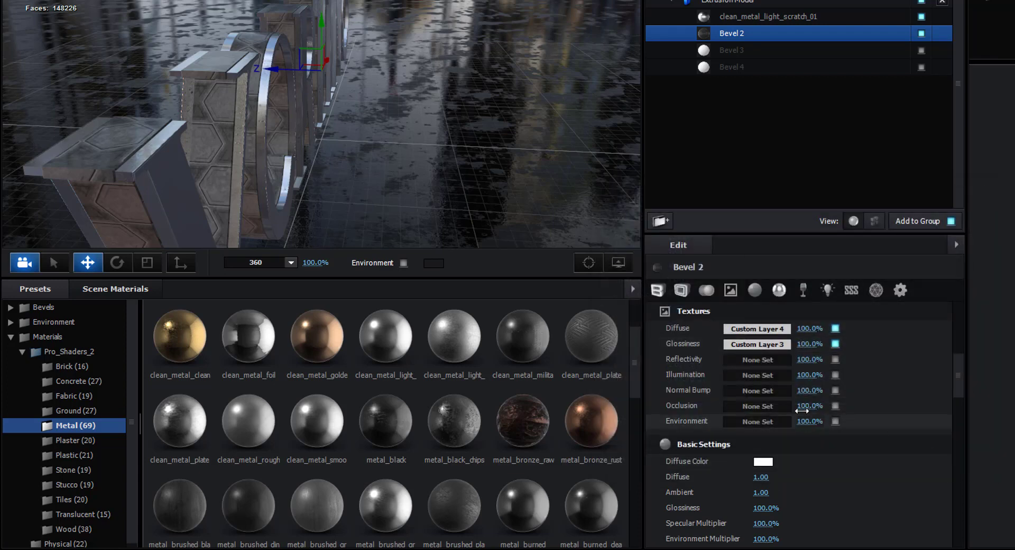
Assign Custom Layer 1 (Tile NORM B.jpg Comp 1) as Bevel 2's Normal Bump texture with a UV Repeat of 2.00 by 2.00
left_click(734, 389)
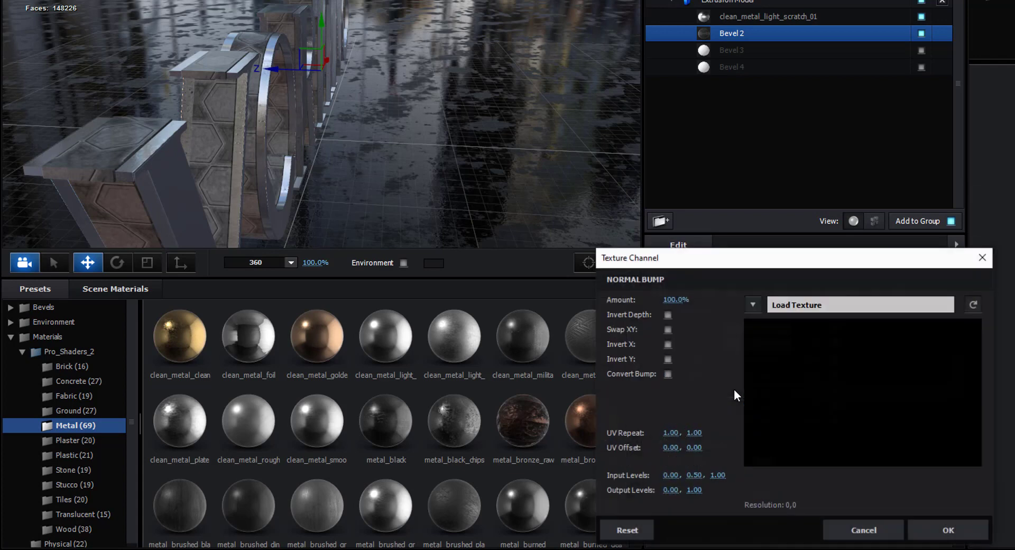
left_click(753, 306)
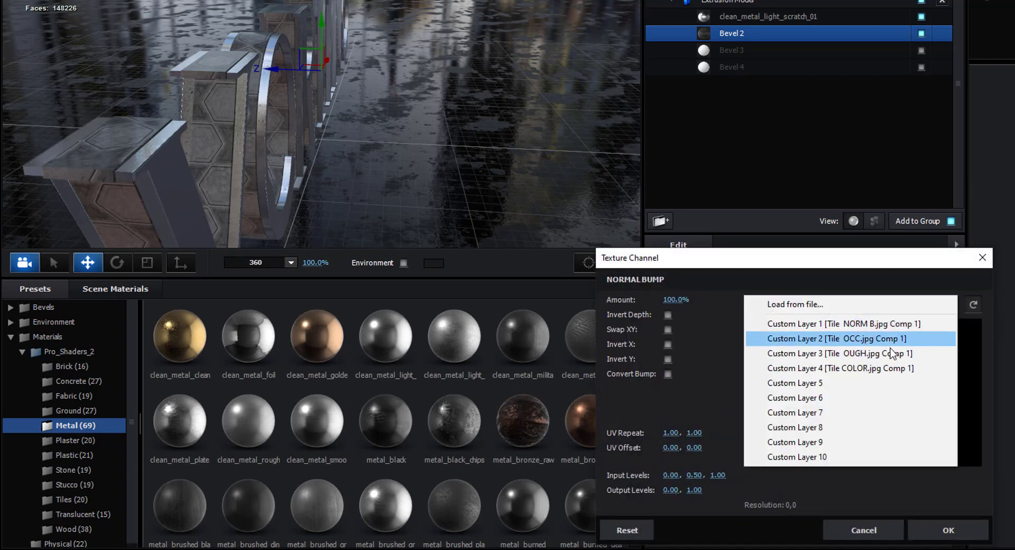
left_click(891, 330)
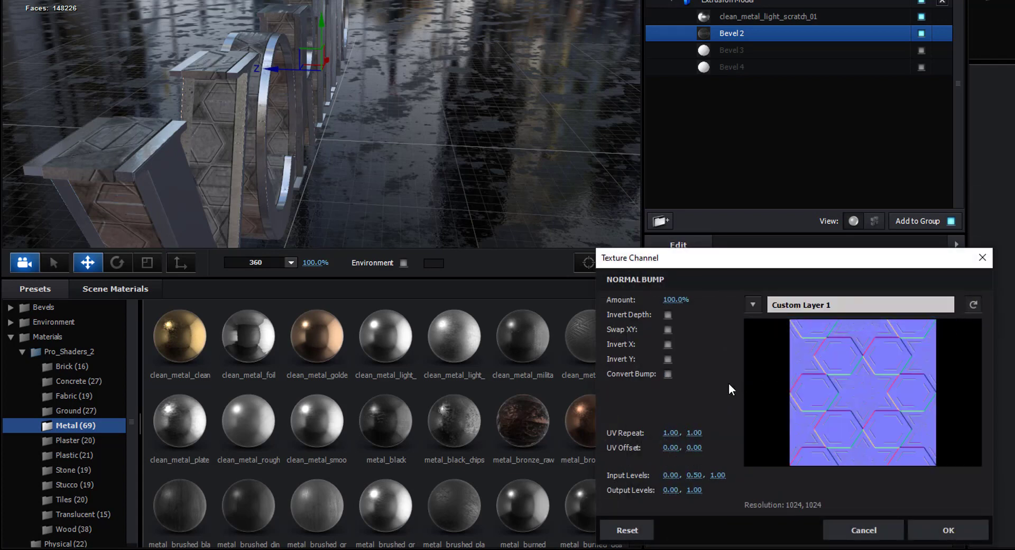
left_click(670, 433)
left_click(667, 433)
left_click(699, 432)
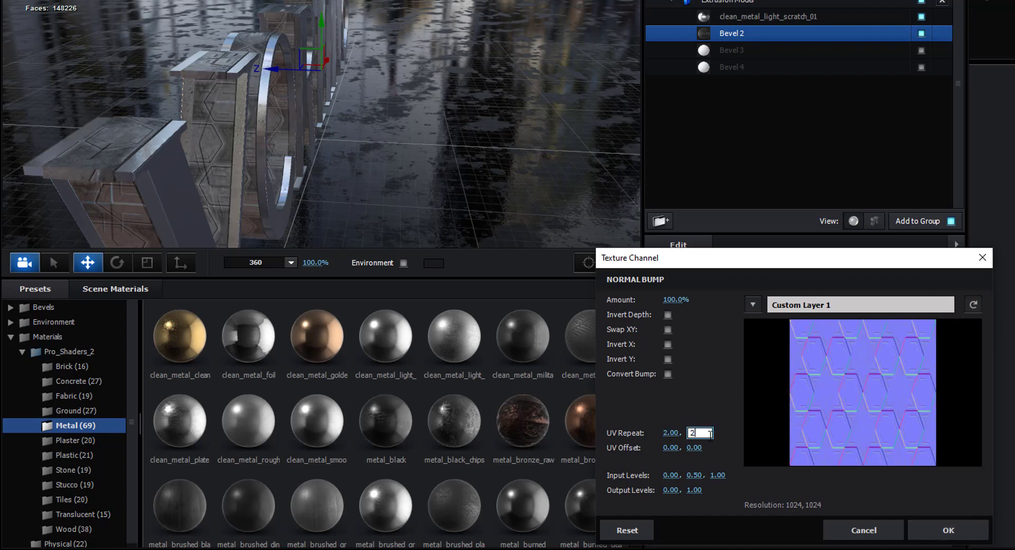
left_click(944, 531)
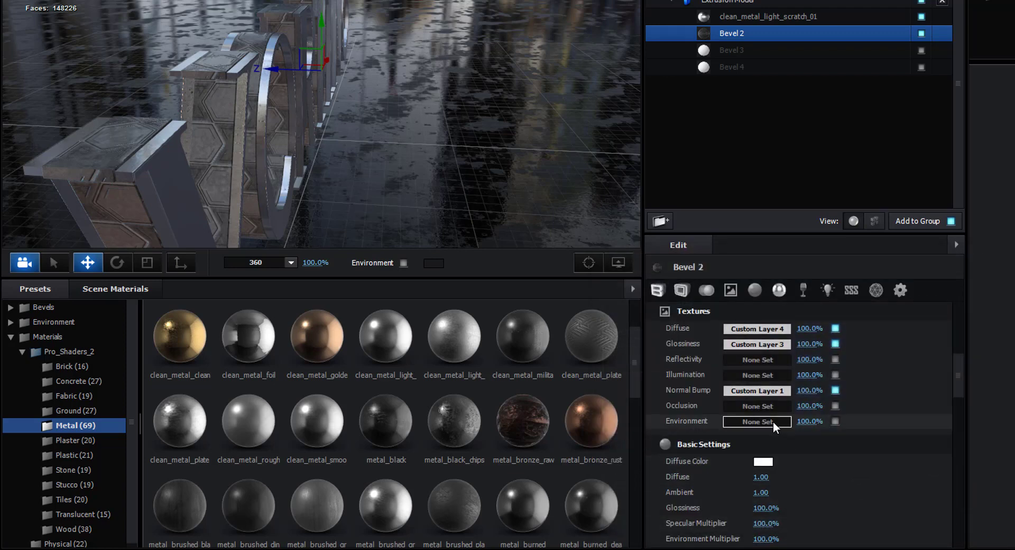
Assign Custom Layer 2 (Tile OCC.jpg Comp 1) as Bevel 2's Occlusion texture and accept the texture settings
left_click(751, 409)
left_click(750, 303)
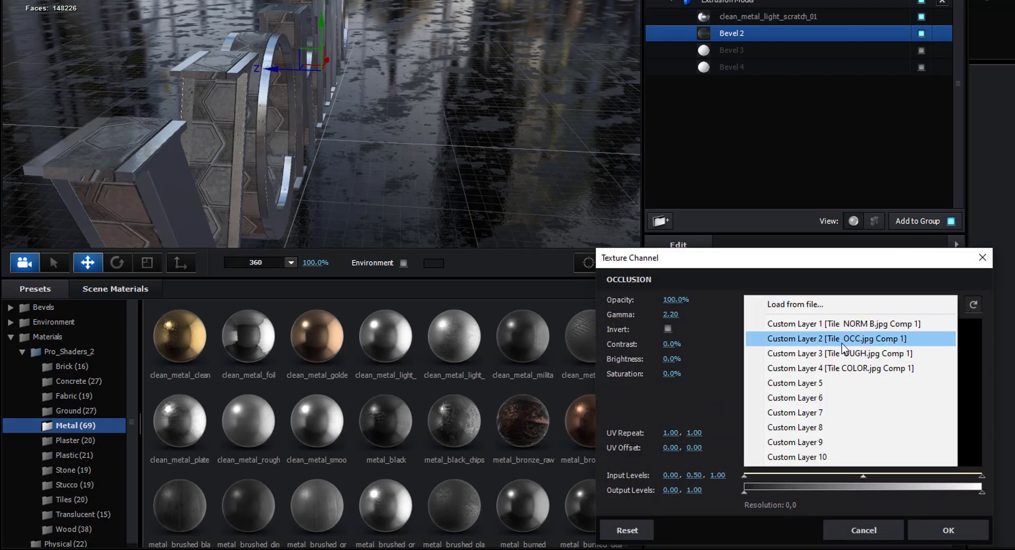
left_click(875, 345)
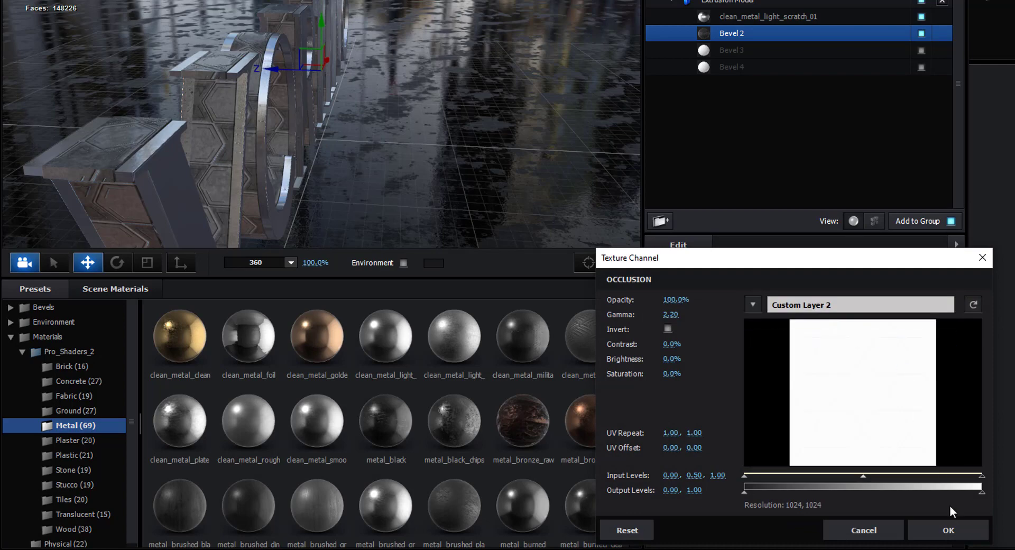
left_click(949, 530)
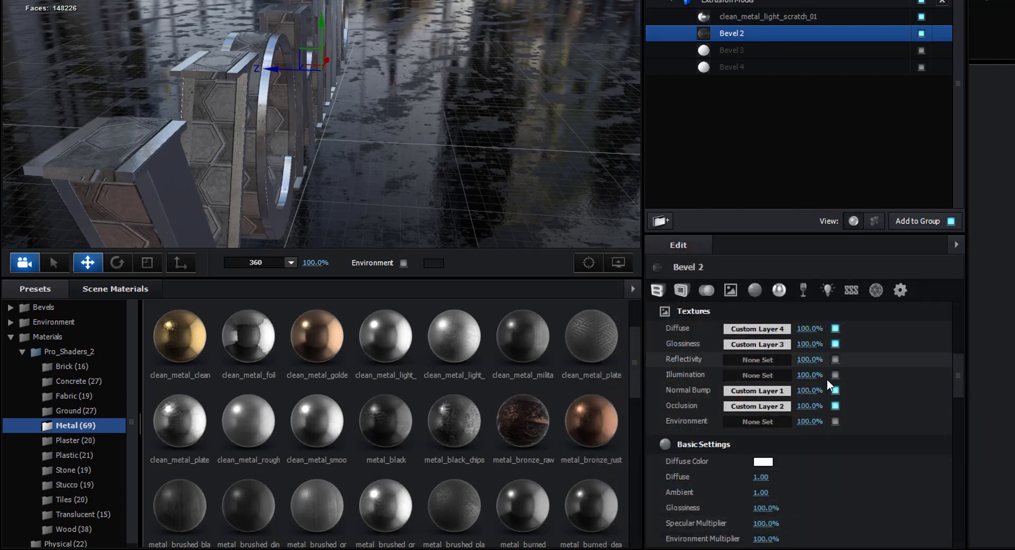
Examine the tile material up close on the letters and check the Extrusion Model's UV Mapping settings
left_click_drag(481, 146, 249, 146)
scroll(249, 146, "up", 10)
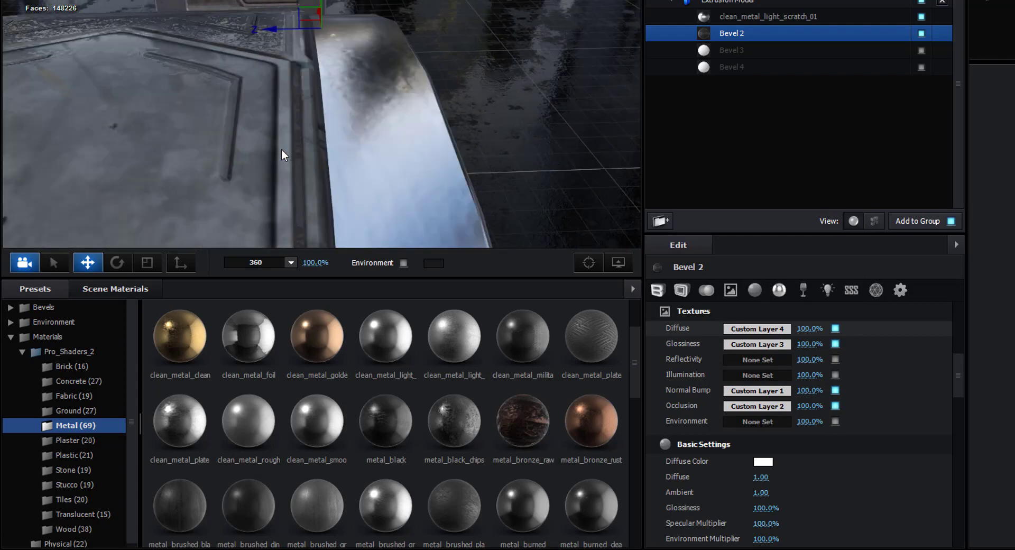
scroll(281, 155, "down", 8)
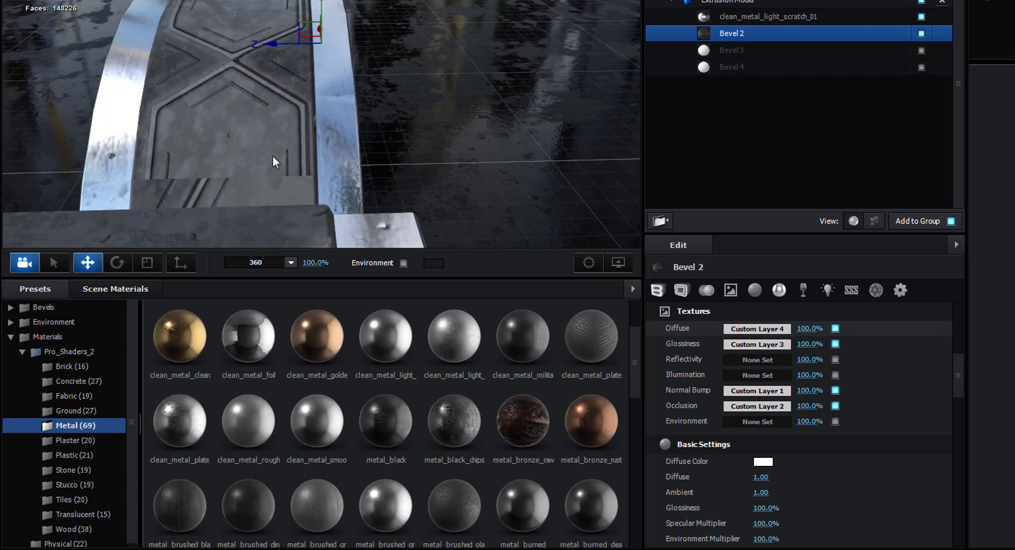
left_click_drag(281, 201, 293, 185)
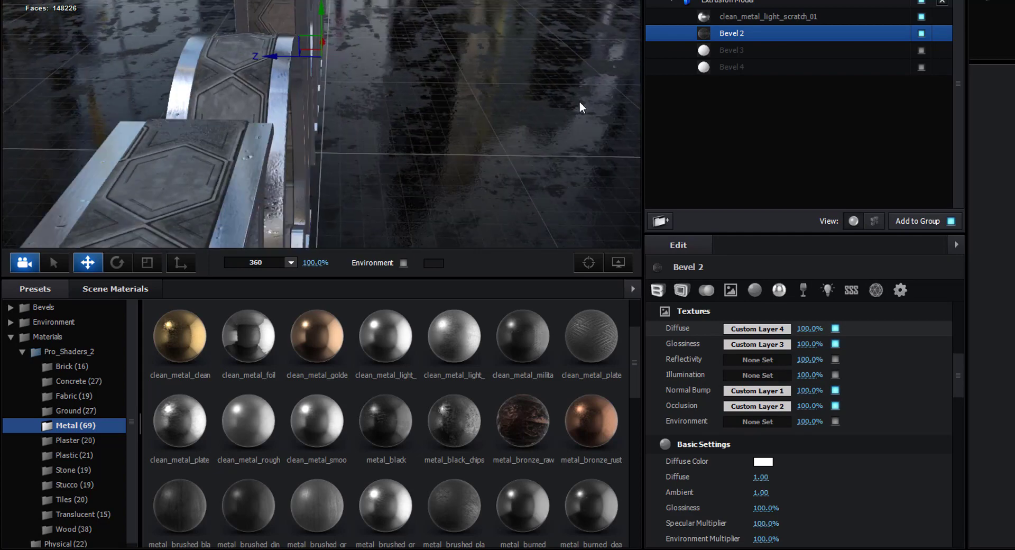
left_click(752, 2)
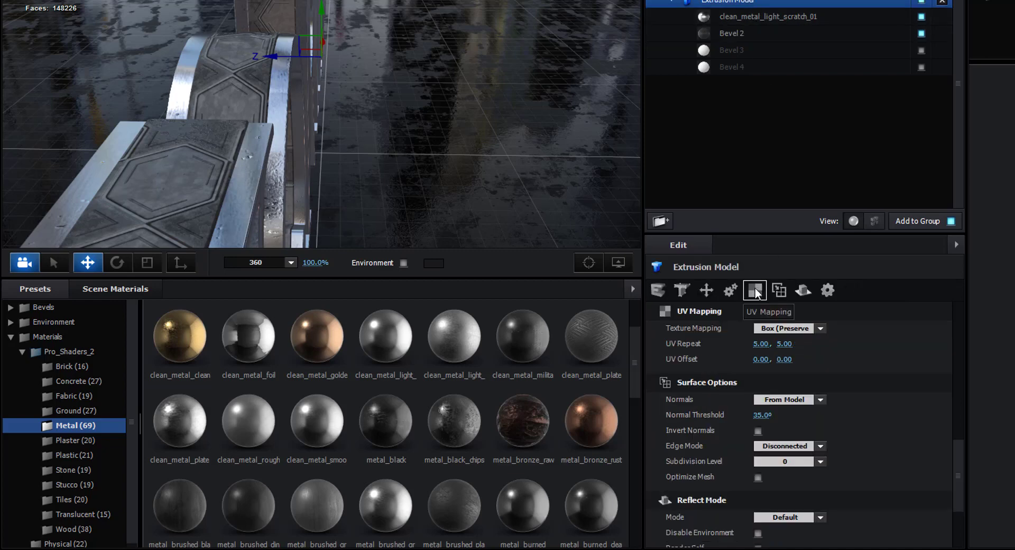
left_click(729, 39)
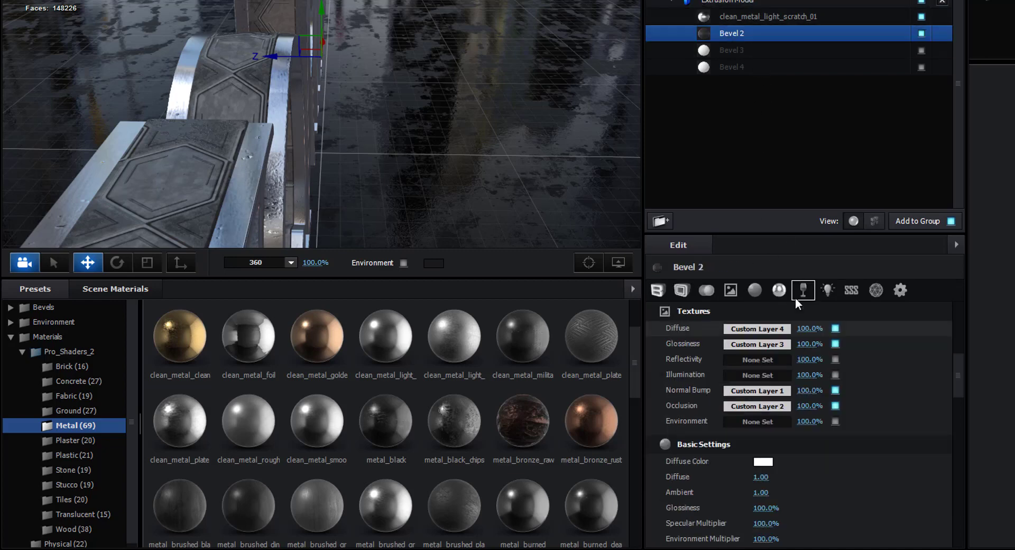
Set the UV Repeat of Bevel 2's Diffuse texture to 3.00 by 3.00 and accept the texture settings
left_click(757, 329)
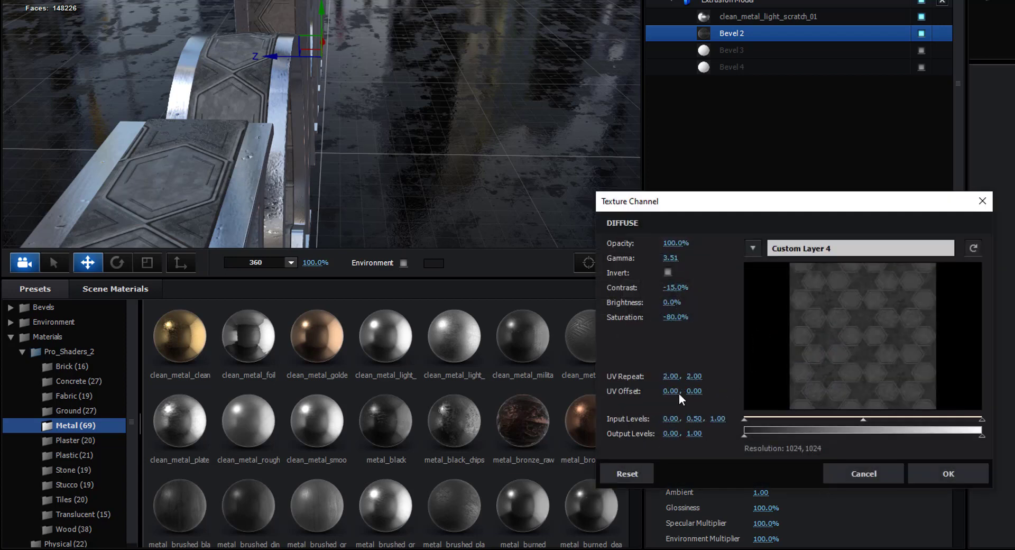
left_click(670, 376)
key("Return")
left_click_drag(702, 382, 699, 380)
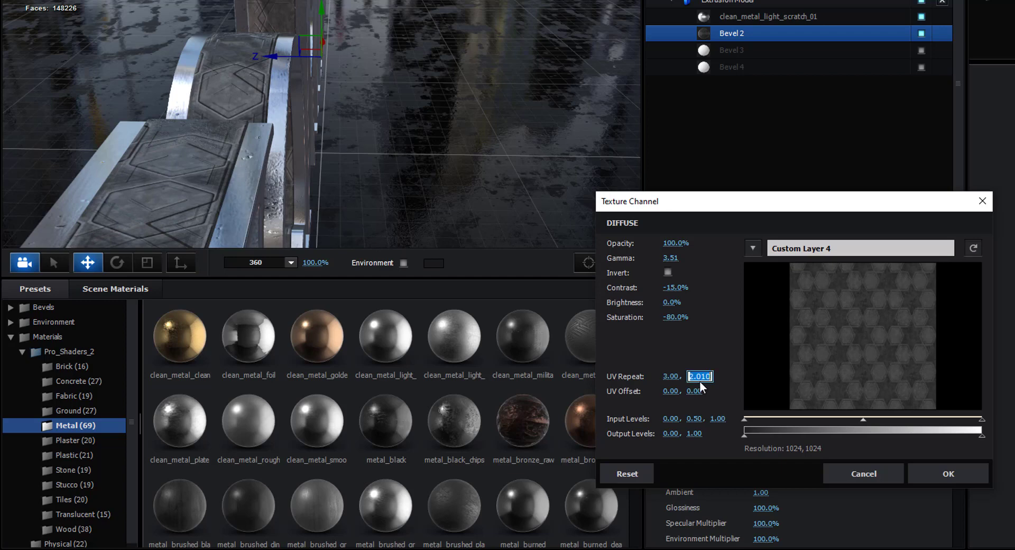
type("3")
key("Return")
left_click(947, 473)
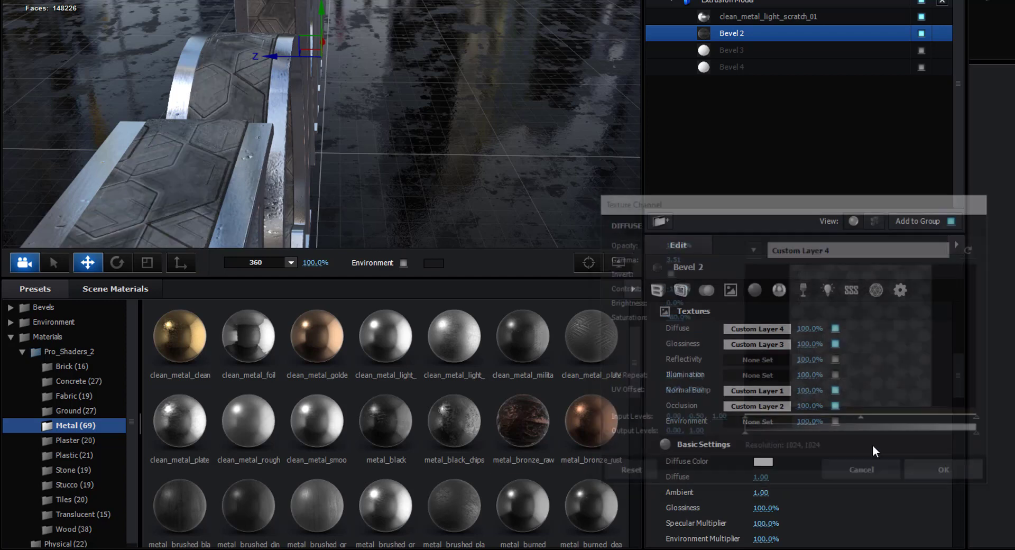
Set the UV Repeat of Bevel 2's Normal Bump texture to 3.00 by 3.00 and accept the texture settings
left_click(750, 388)
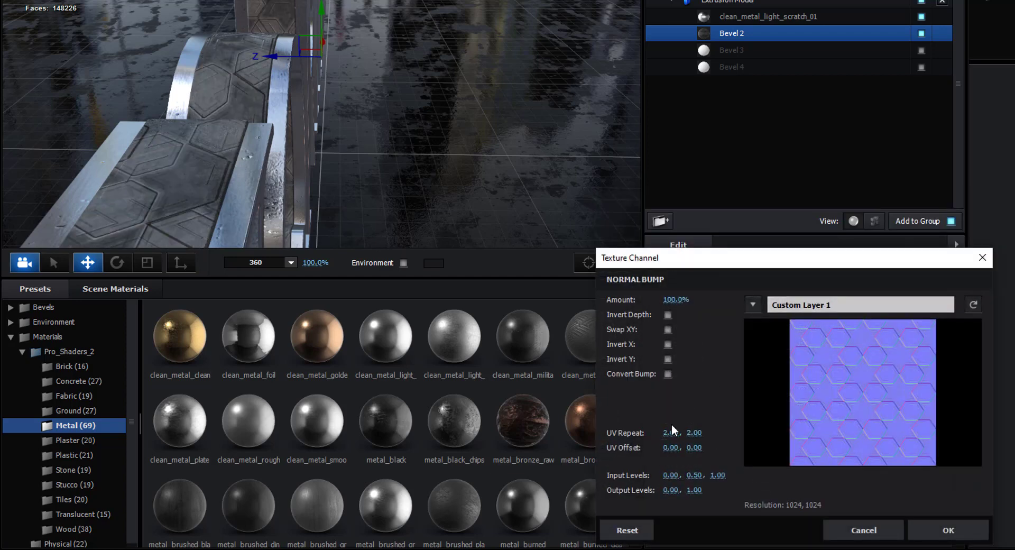
left_click(670, 432)
type("3")
key("Return")
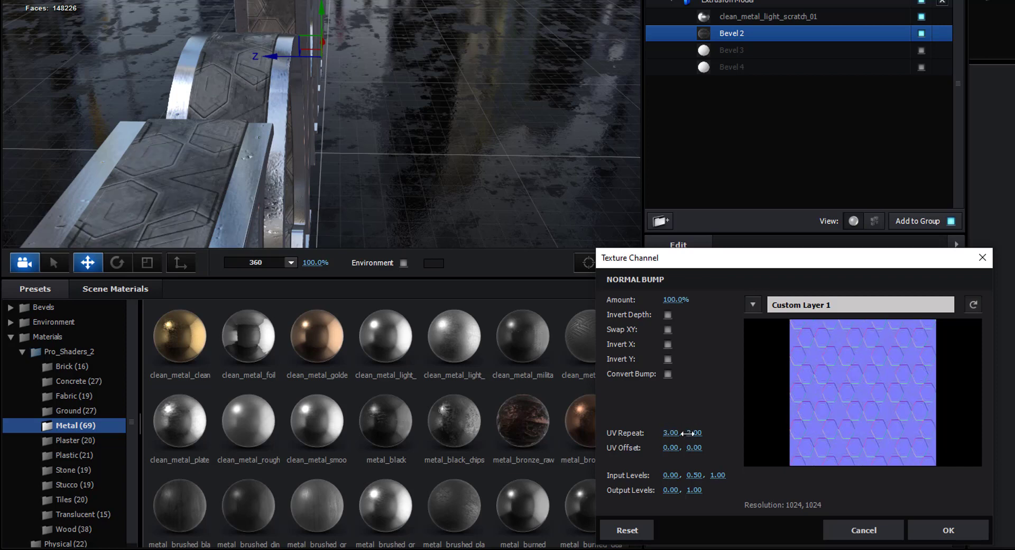
left_click(694, 433)
type("3")
key("Return")
left_click(950, 526)
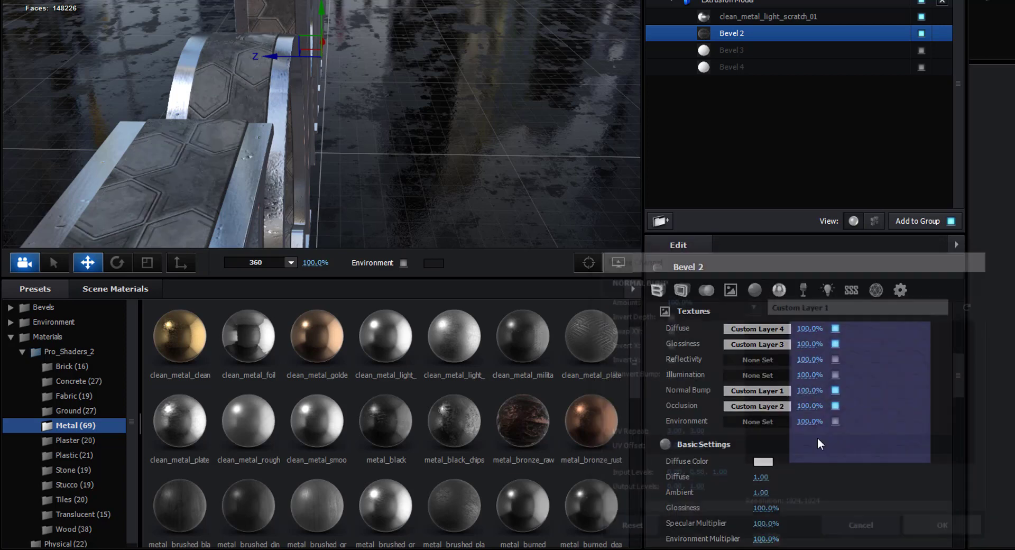
Set the UV Repeat of Bevel 2's Glossiness texture to 3.00 by 3.00 and accept the texture settings
left_click(757, 344)
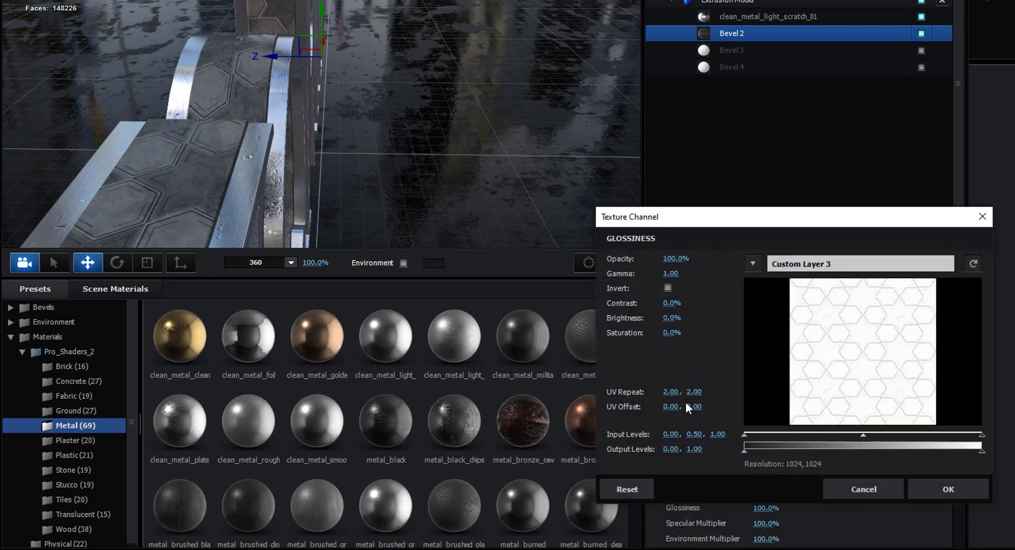
left_click(671, 391)
type("3")
key("Return")
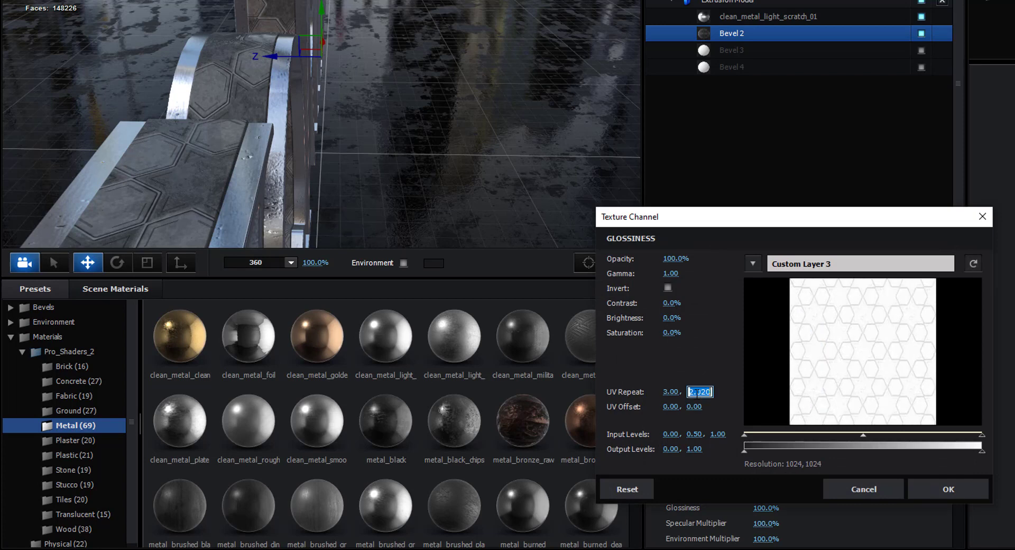
type("3")
key("Return")
left_click(945, 489)
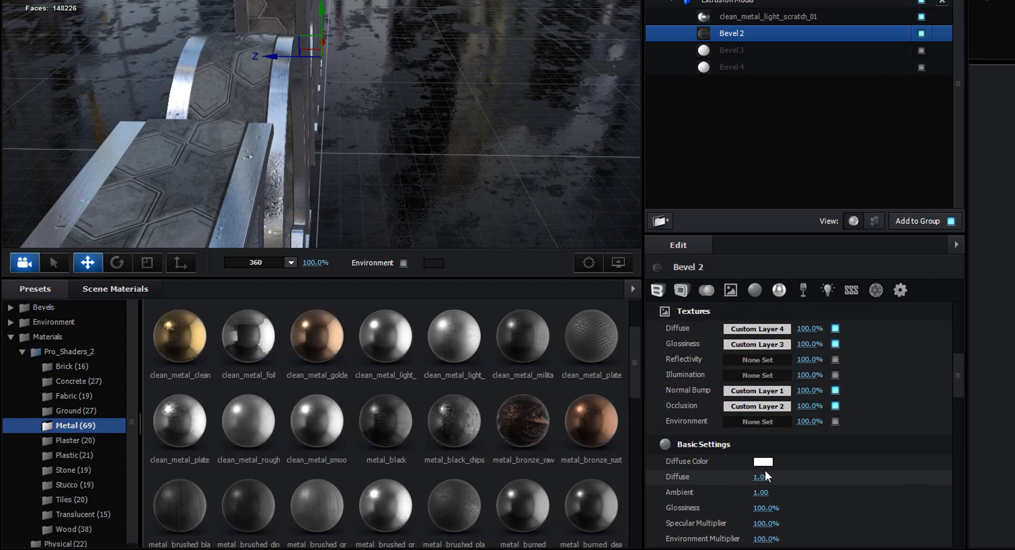
Set the first UV Repeat value of Bevel 2's Occlusion texture to 3.00 and accept the texture settings
left_click(754, 408)
type("3")
key("Return")
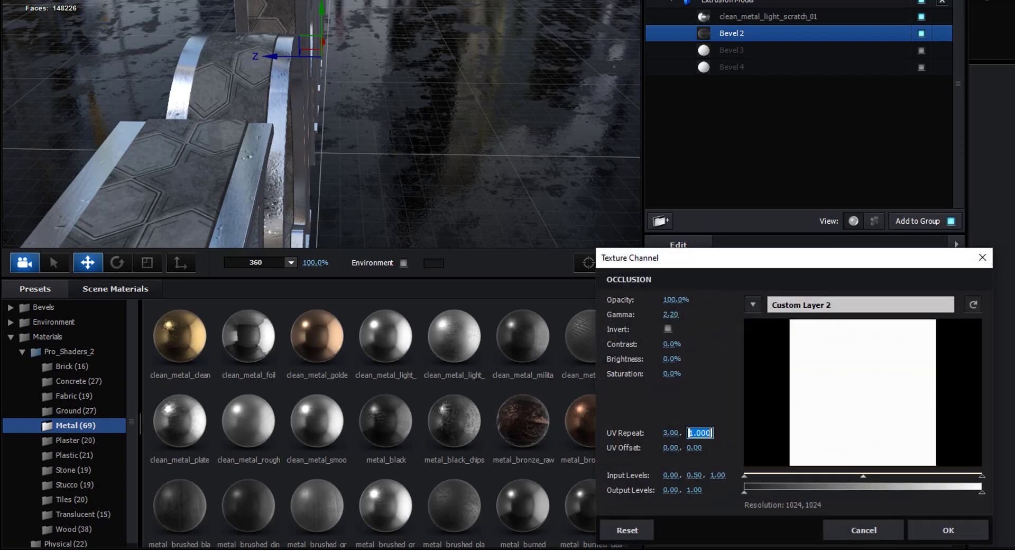
left_click(946, 530)
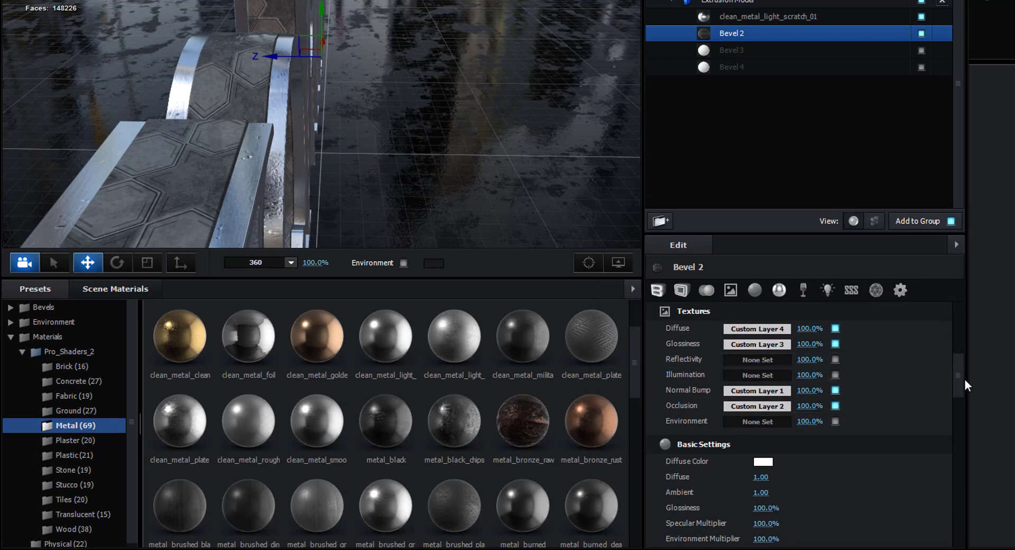
Set Bevel 2's Glossiness to 90% and its Reflectivity Intensity to 50%
left_click_drag(961, 373, 965, 401)
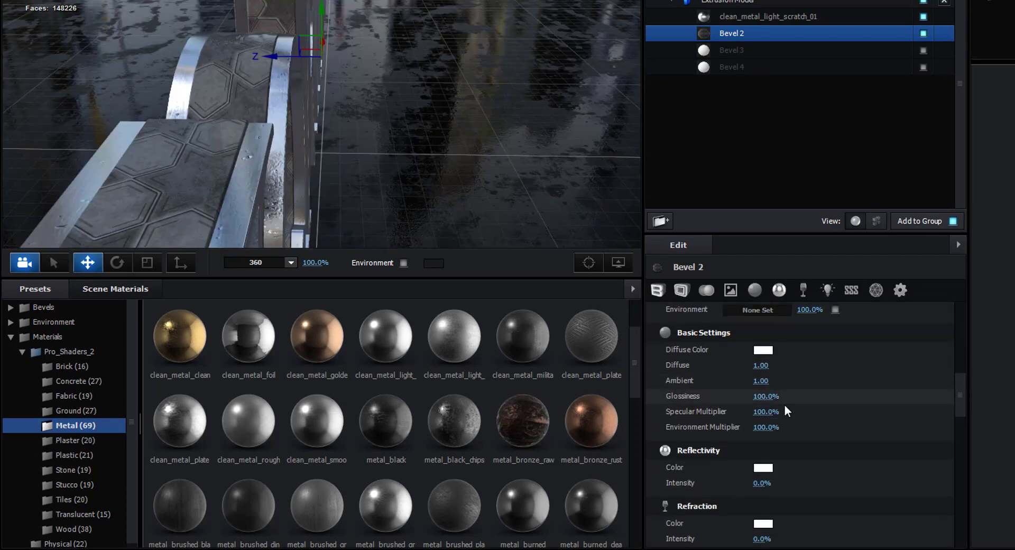
left_click(761, 396)
type("90")
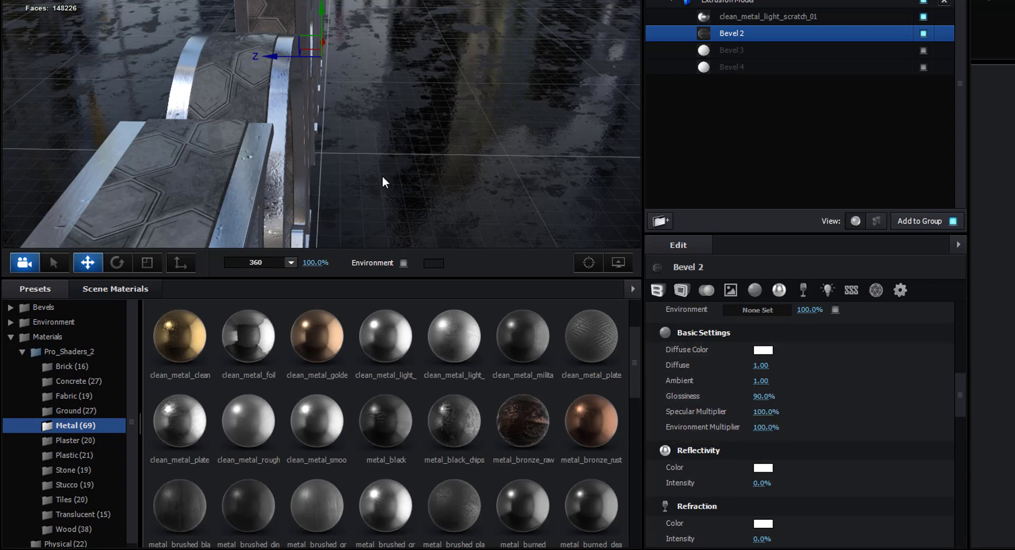
mouse_move(382, 175)
left_mouse_down()
mouse_move(380, 167)
mouse_move(380, 192)
left_mouse_up()
scroll(380, 168, "down", 4)
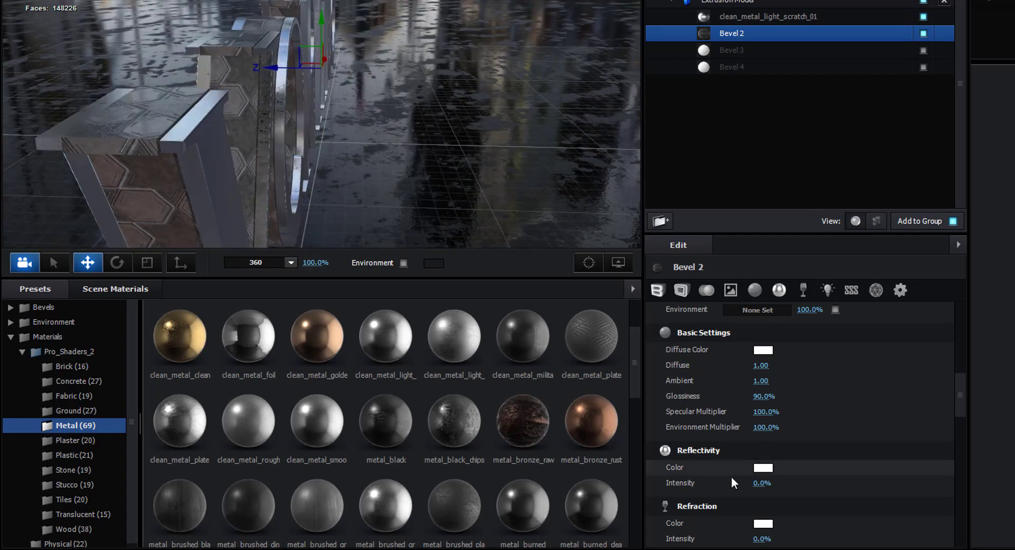
left_click(761, 483)
type("50")
key("Return")
Set the Plane Model's Reflect Mode to Mirror Surface
left_click_drag(432, 154, 230, 184)
scroll(142, 119, "up", 5)
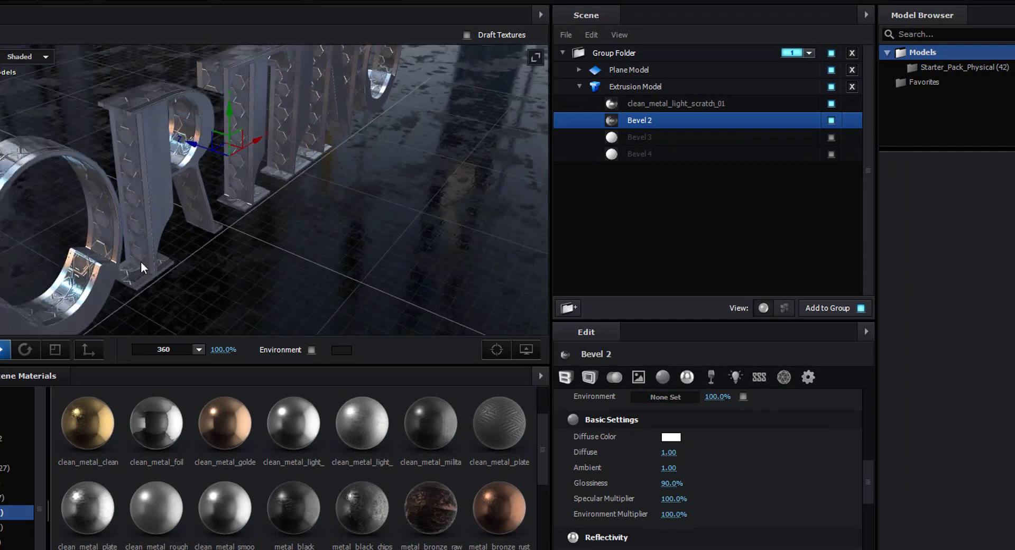
scroll(141, 261, "up", 3)
left_click_drag(140, 262, 109, 211)
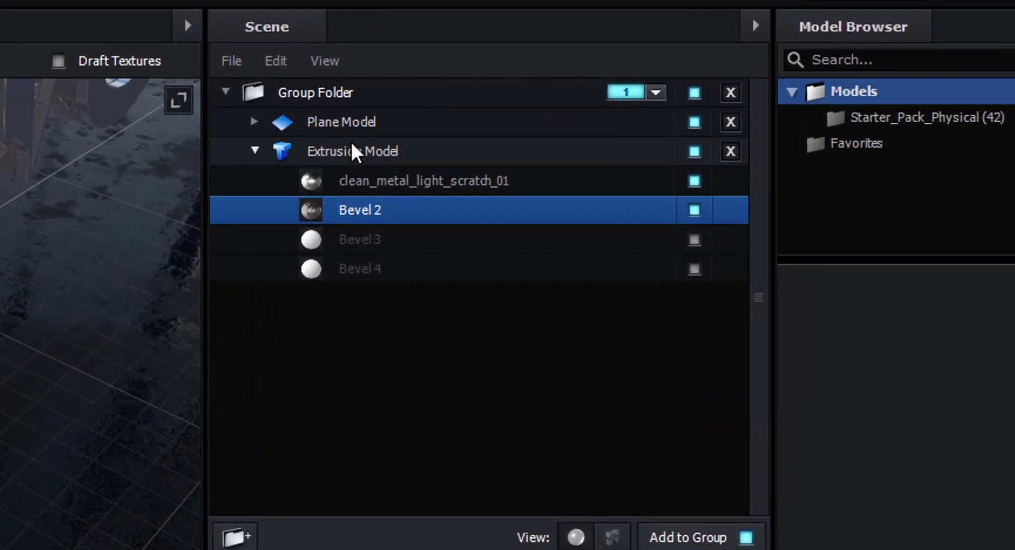
right_click(611, 74)
mouse_move(699, 192)
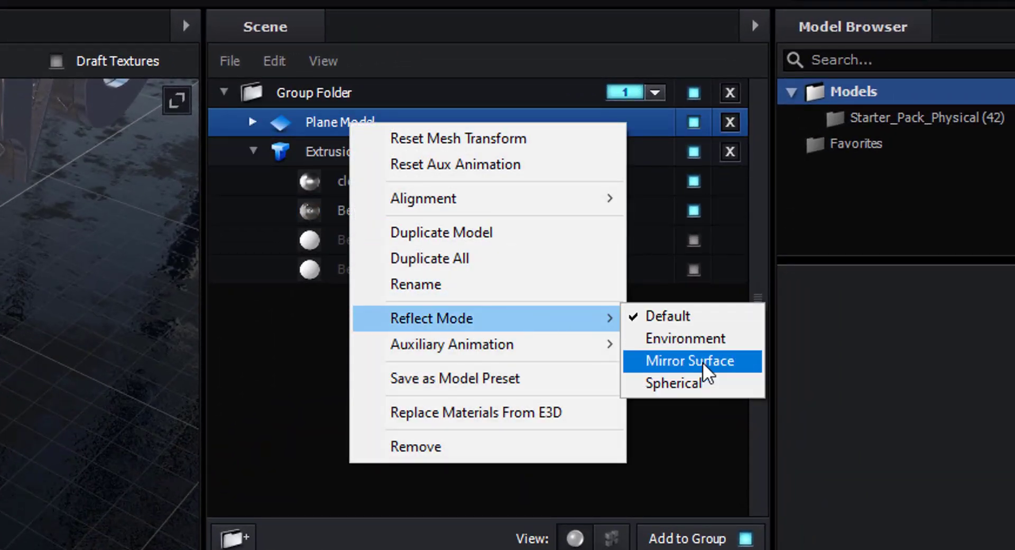
left_click(703, 361)
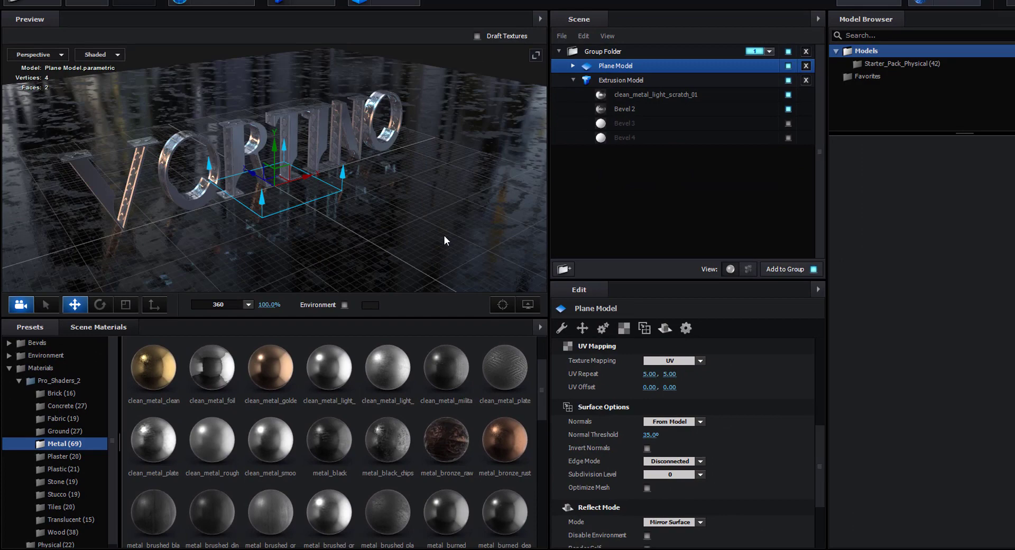
left_click_drag(444, 236, 300, 183)
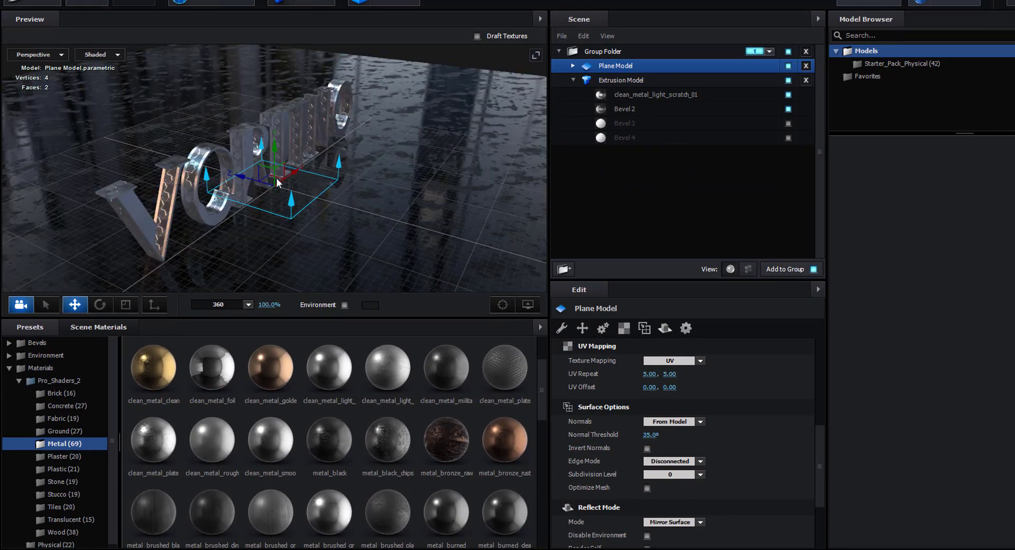
scroll(140, 206, "up", 5)
left_click_drag(141, 206, 115, 172)
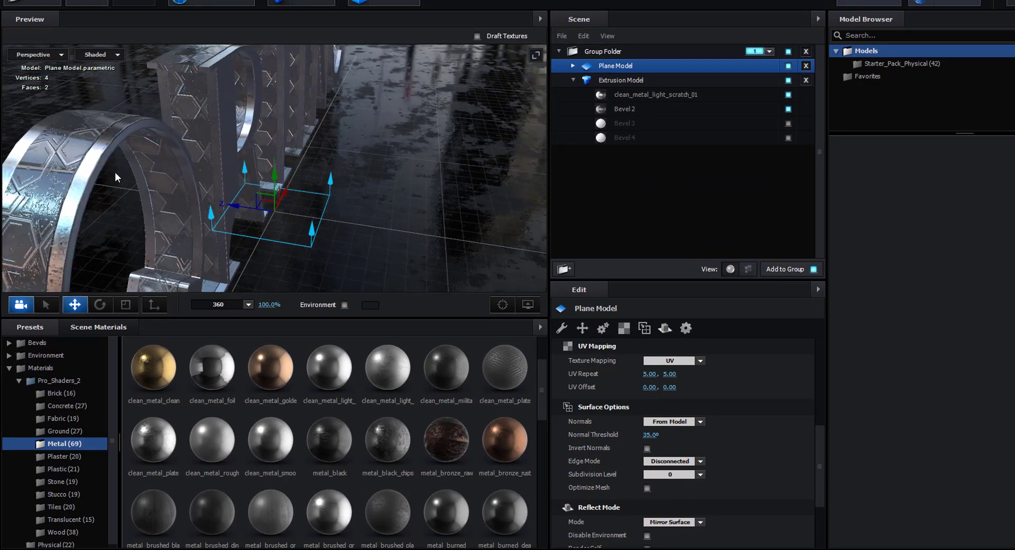
scroll(621, 413, "up", 5)
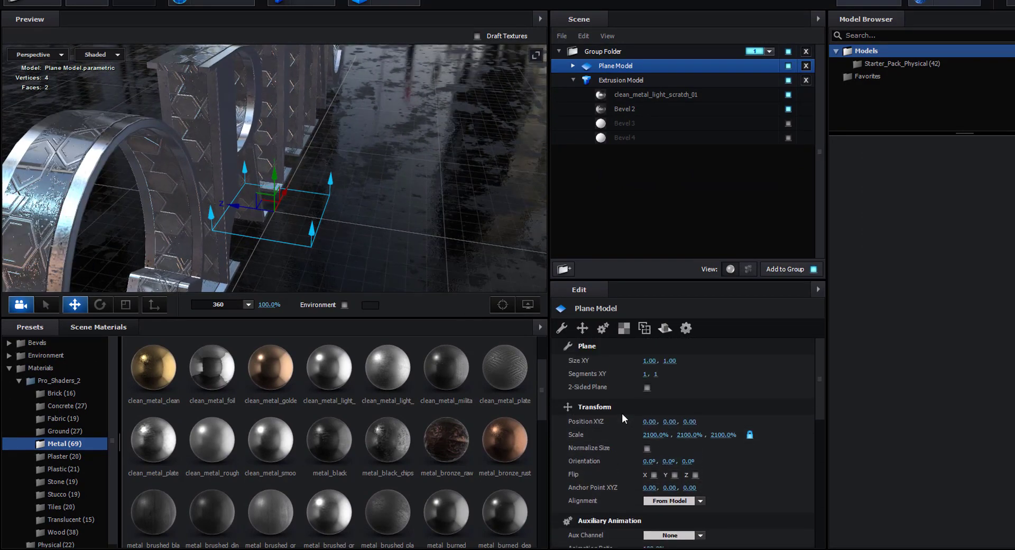
Remove all unused materials from the scene's material collection
left_click(630, 109)
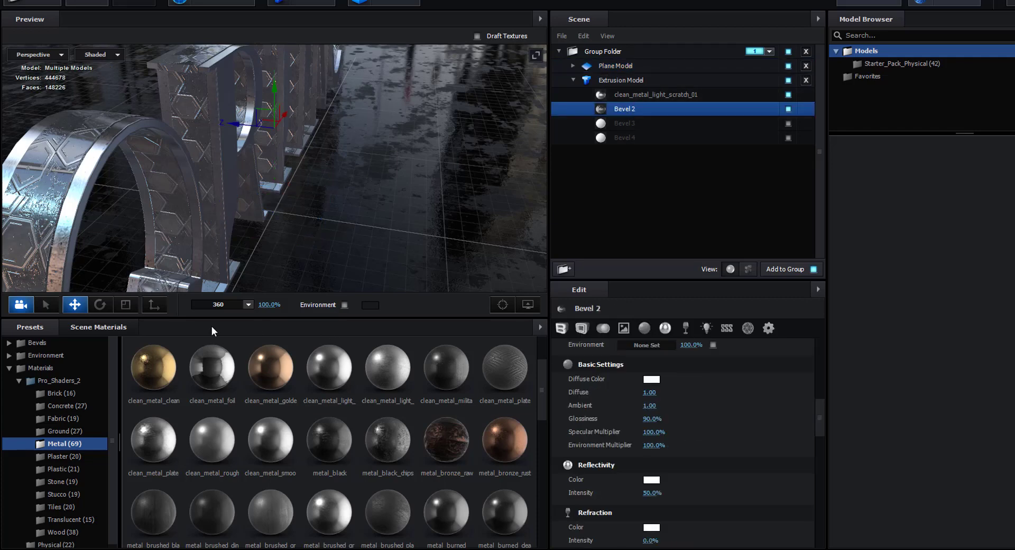
left_click(122, 329)
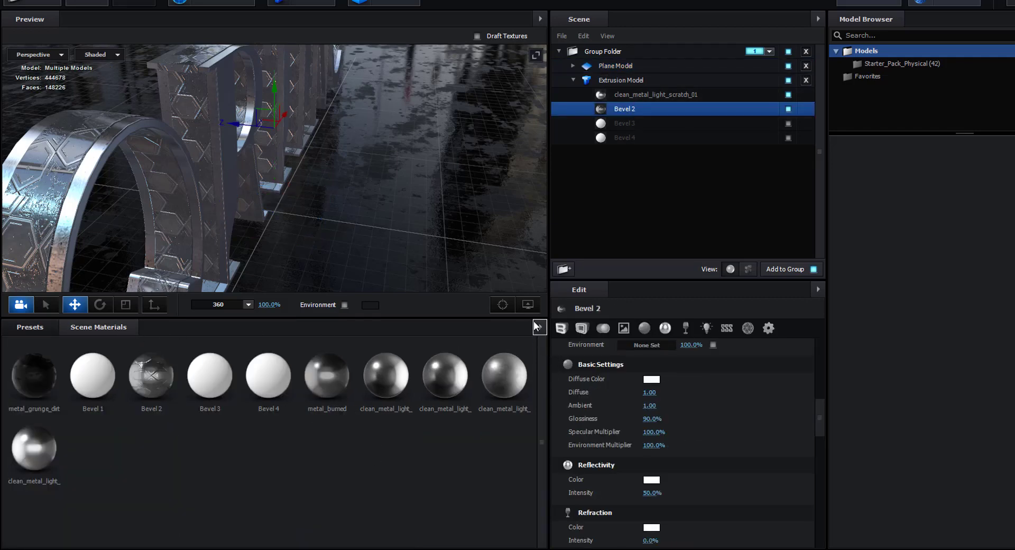
left_click(537, 326)
left_click(566, 343)
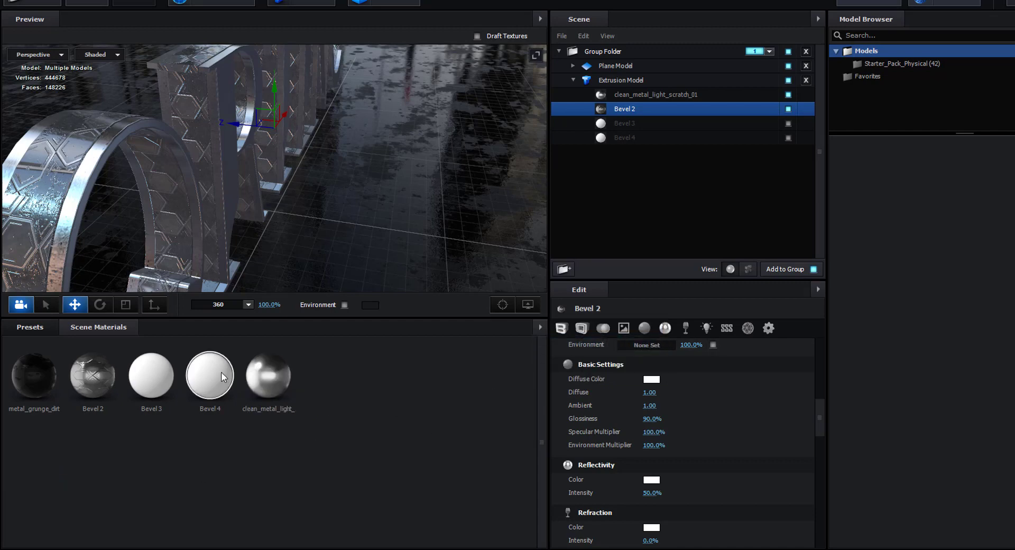
Apply the Physical preset Bright_Light to Bevel 3 of the Extrusion Model and enable that bevel layer
left_click(626, 129)
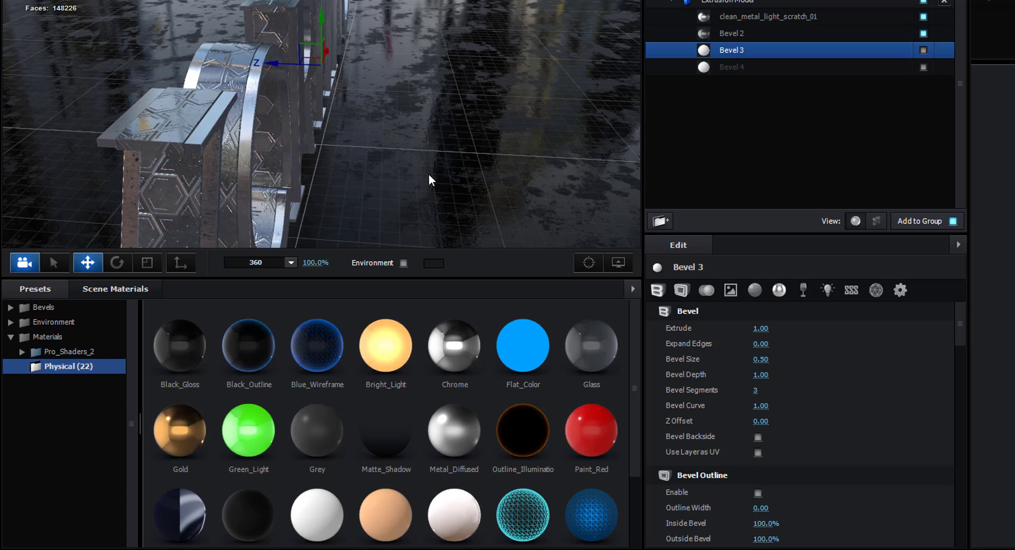
left_click_drag(428, 173, 425, 194)
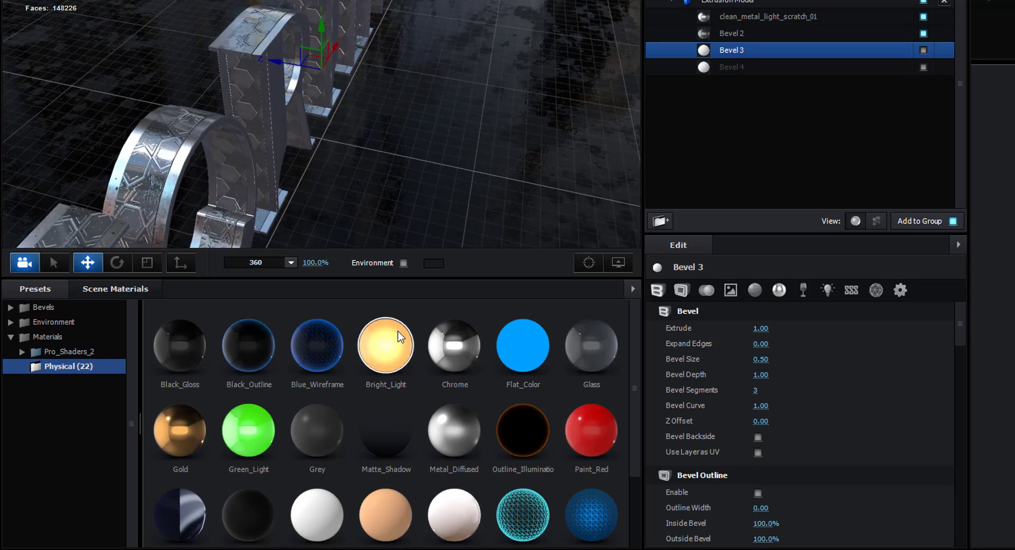
left_click_drag(398, 337, 740, 49)
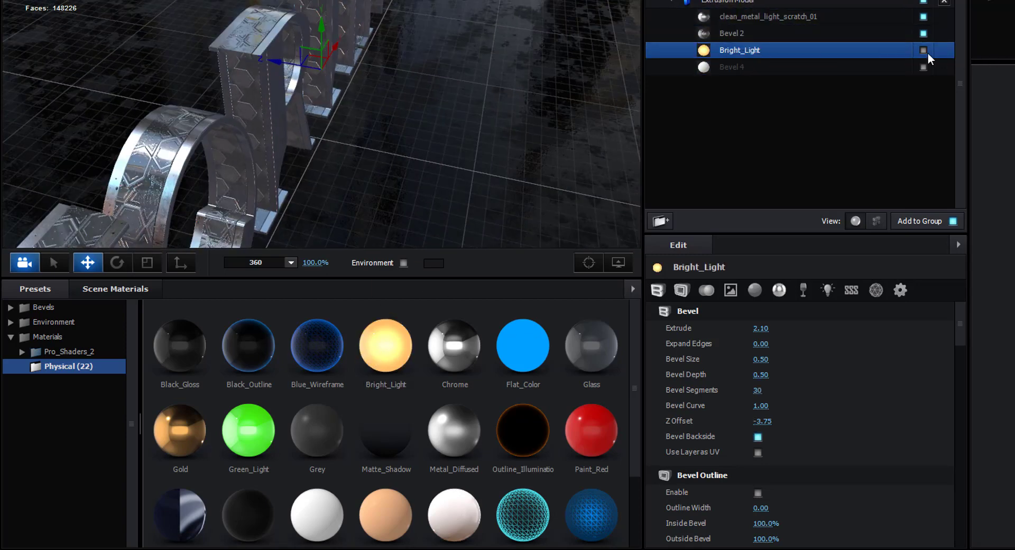
left_click(924, 50)
Set the Extrude of the Bright_Light bevel to 0.12
left_click_drag(449, 127, 445, 119)
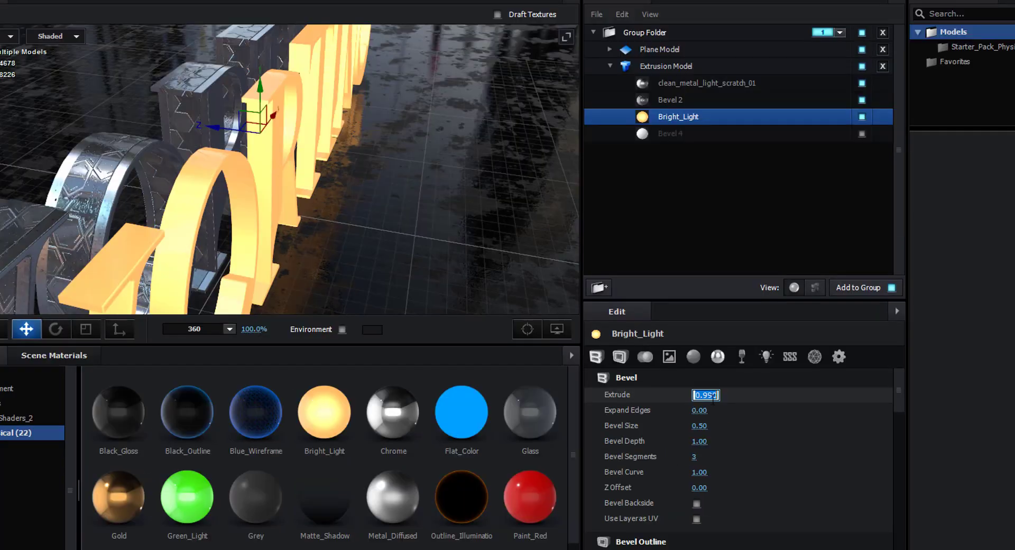
type("12")
key("Return")
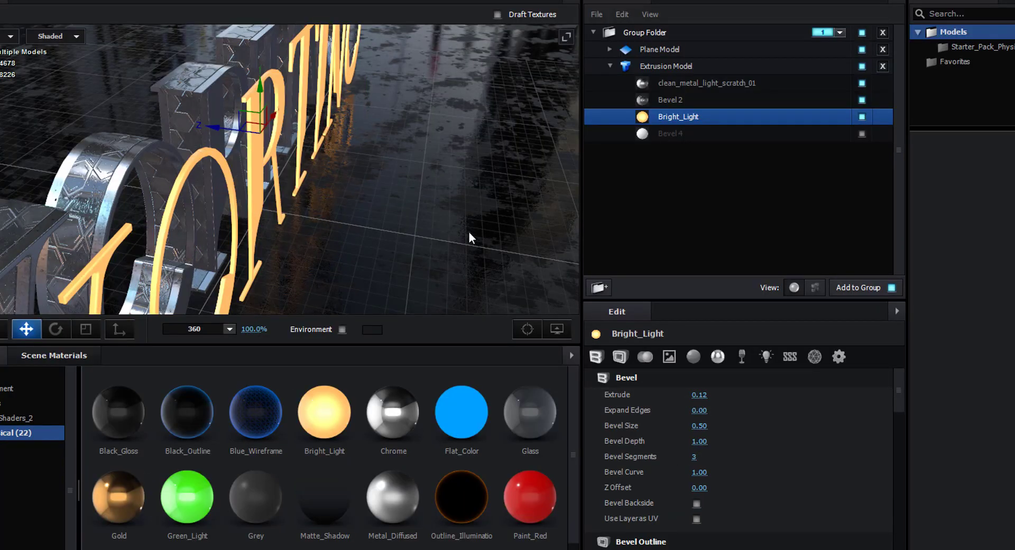
mouse_move(480, 227)
left_mouse_down()
mouse_move(448, 224)
mouse_move(468, 223)
left_mouse_up()
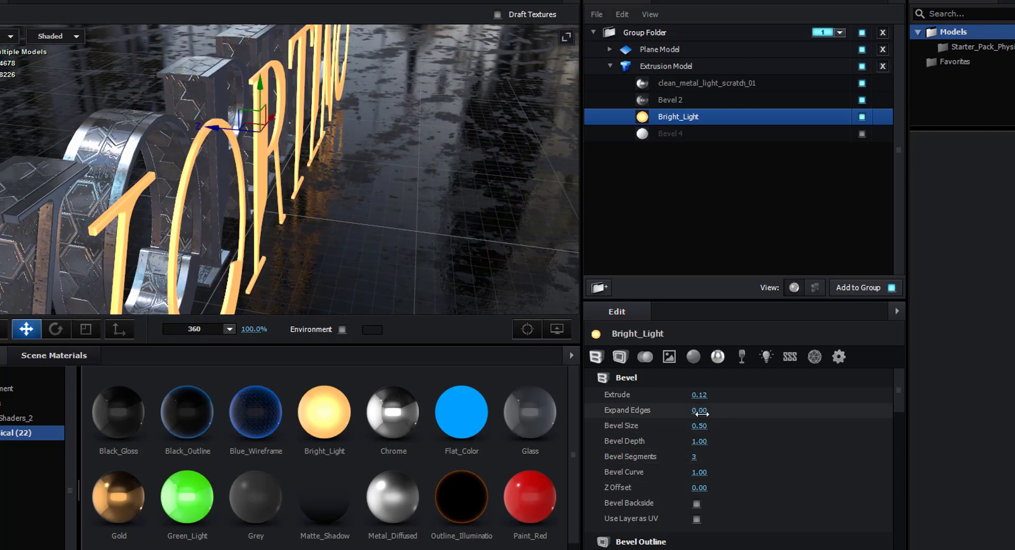
Set the Expand Edges of the Bright_Light bevel to -0.45
mouse_move(700, 411)
left_mouse_down()
mouse_move(678, 410)
mouse_move(699, 410)
left_mouse_up()
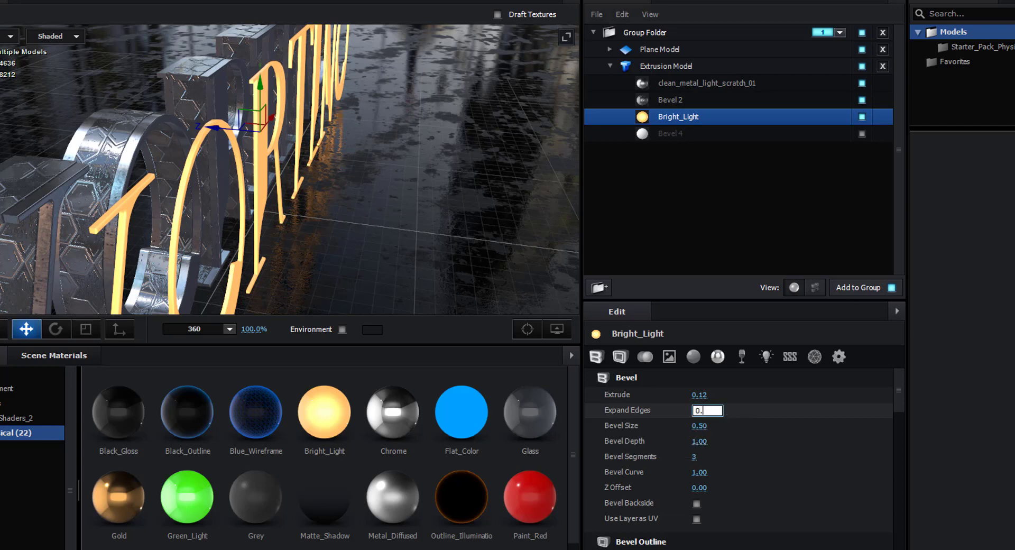
key("Return")
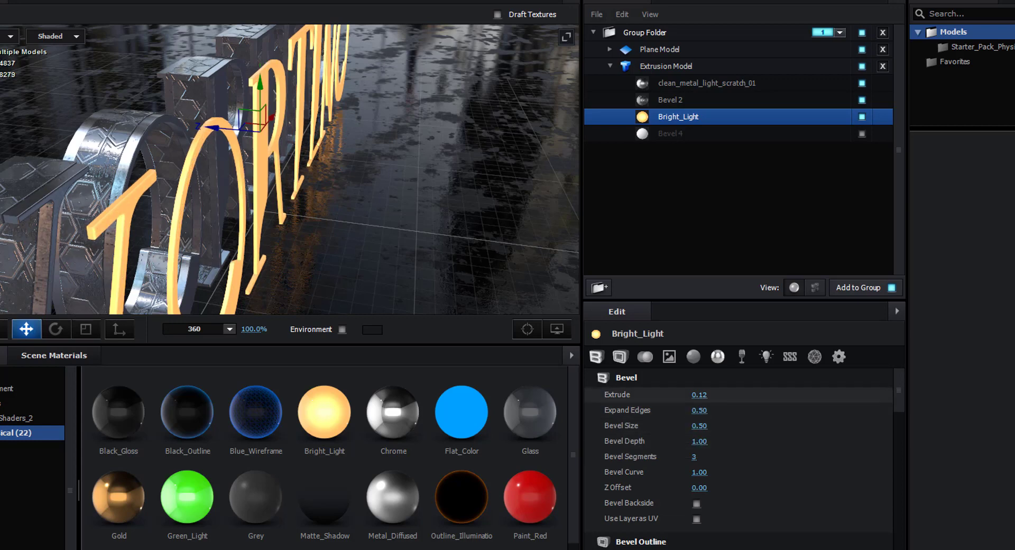
left_click(704, 410)
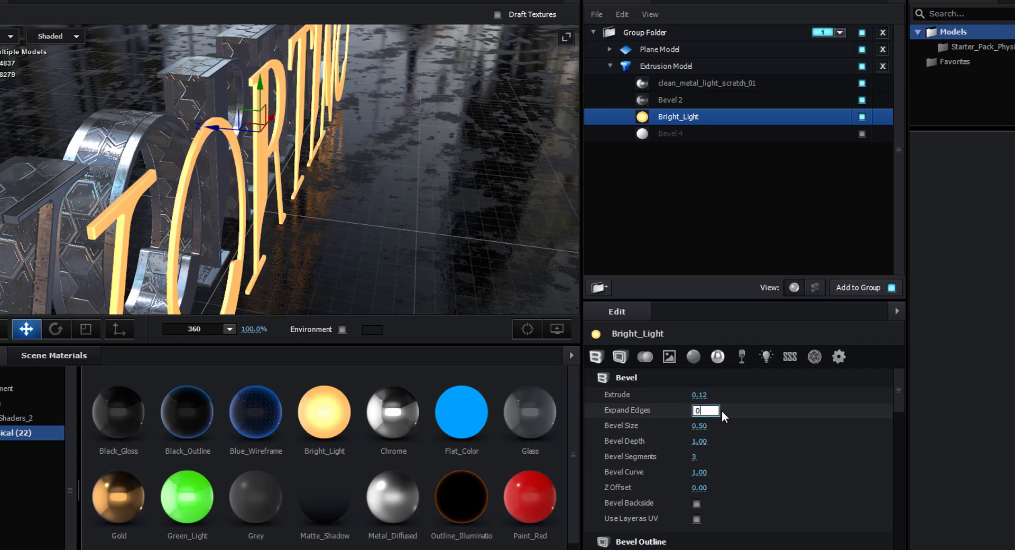
type("0.45")
key("Return")
type("-0.")
key("Return")
mouse_move(329, 242)
left_mouse_down()
mouse_move(292, 240)
mouse_move(328, 243)
left_mouse_up()
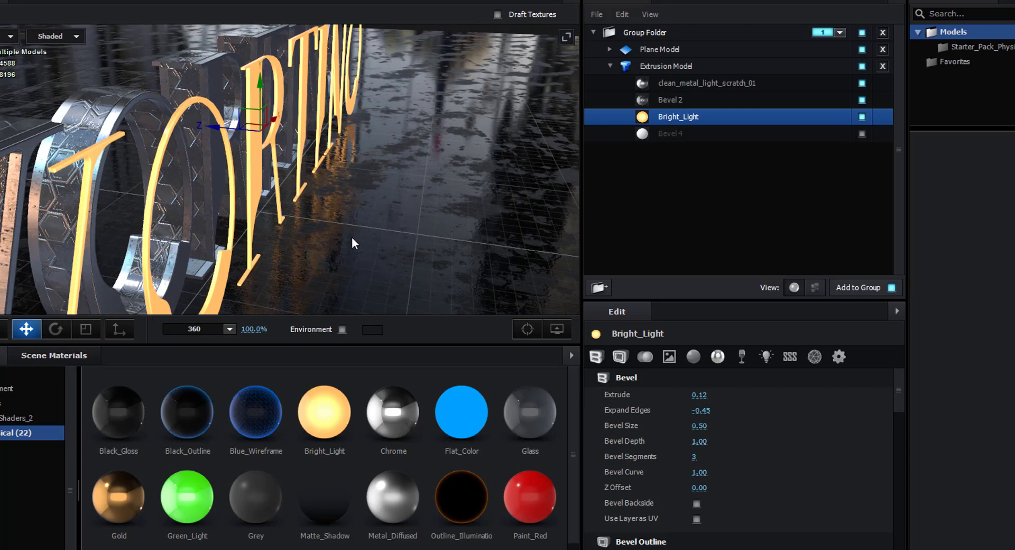
Set the Bright_Light bevel's Bevel Size to 0.45 and its Bevel Depth to 0.15
left_click(700, 426)
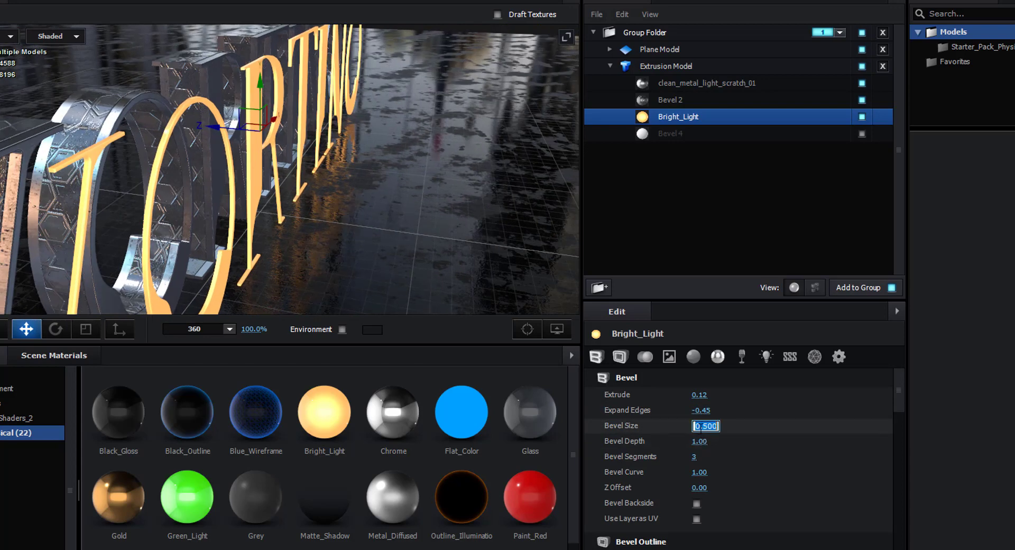
type("0.45")
key("Return")
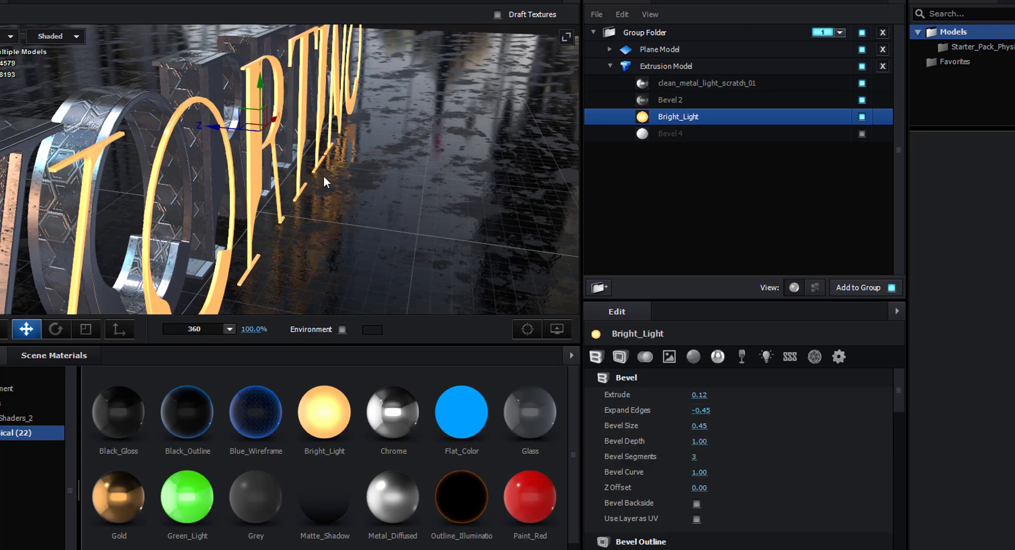
left_click(699, 440)
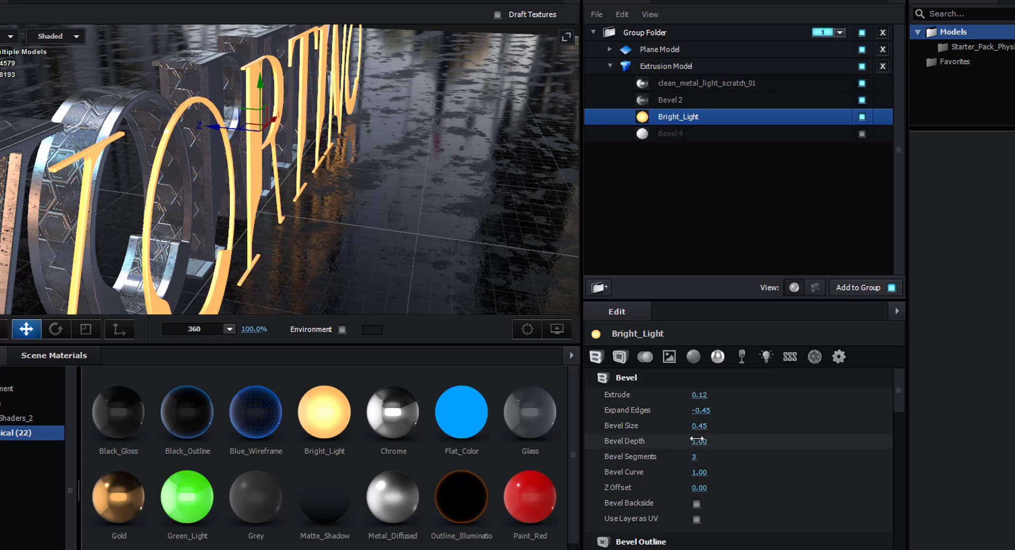
type("0.15")
key("Return")
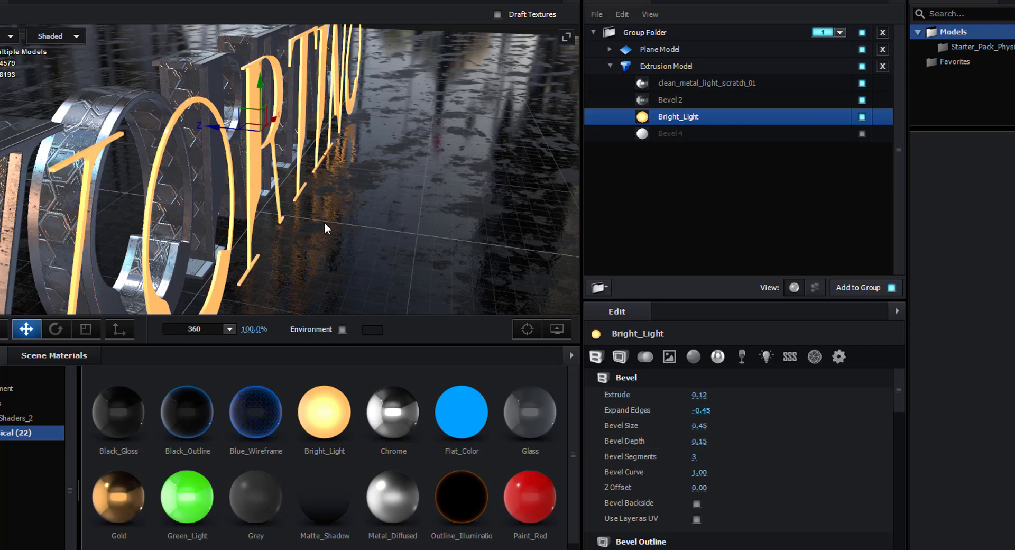
left_click_drag(325, 222, 336, 222)
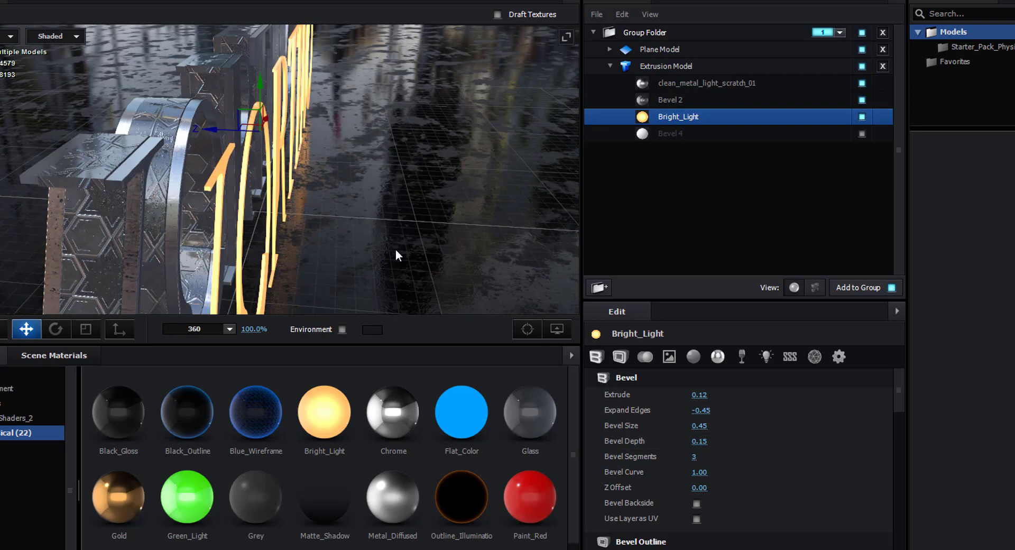
Set the Bright_Light bevel's Bevel Depth to 1.00 and its Bevel Size to 0.16
left_click(699, 441)
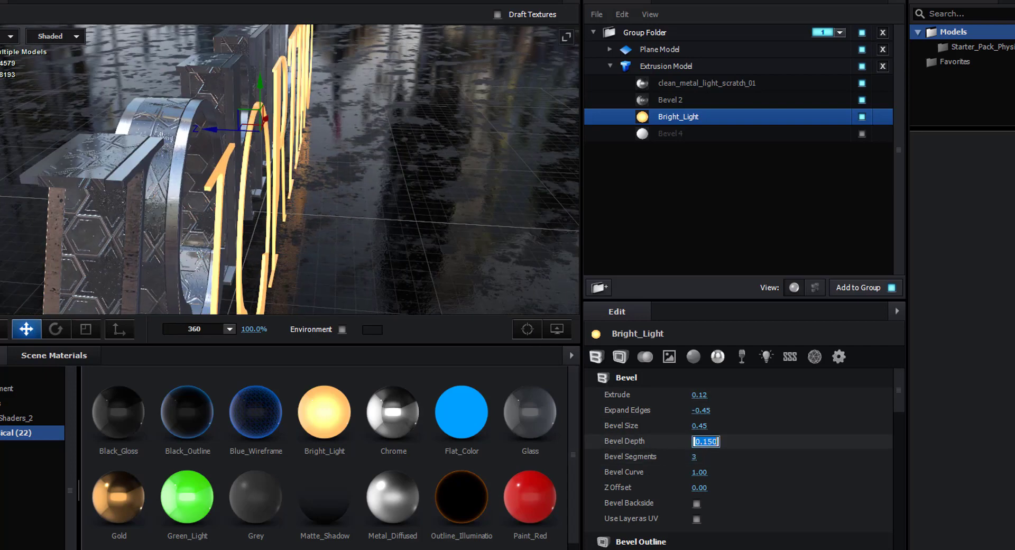
type("4")
key("Return")
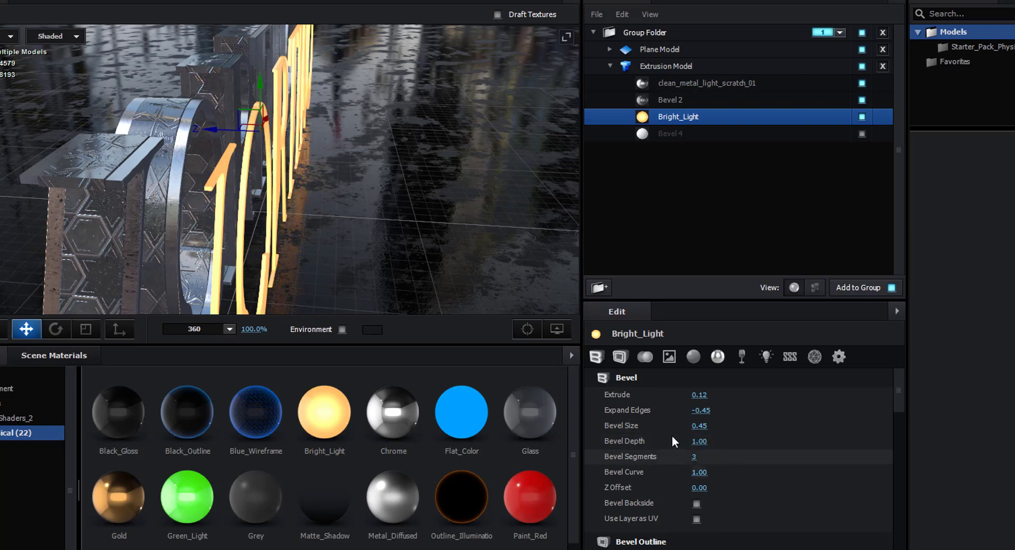
type("0.16")
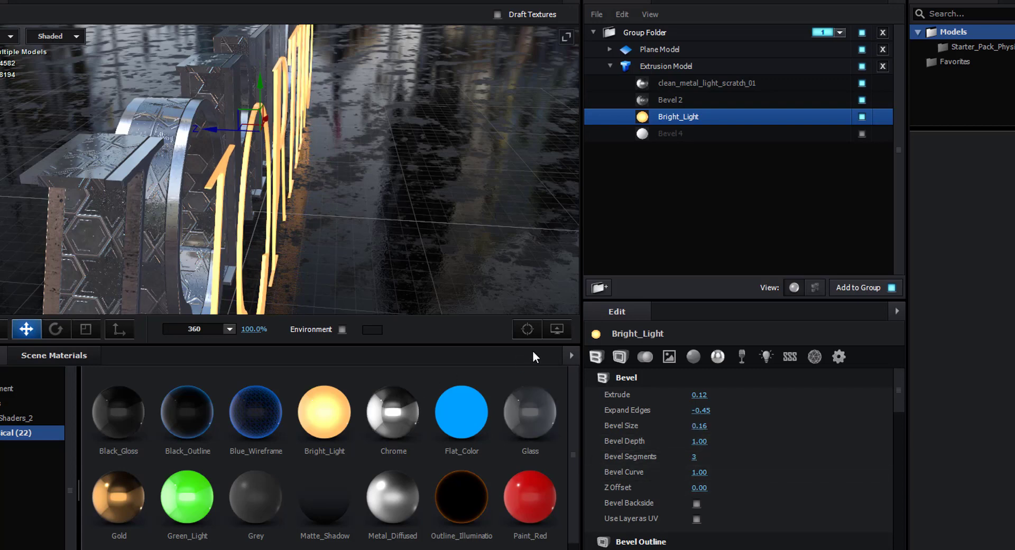
Adjust the Bright_Light bevel's Z Offset to -1.62 so the layer meets the front face of the metal letters
left_click_drag(699, 489, 604, 496)
left_click_drag(265, 180, 292, 233)
scroll(292, 233, "up", 3)
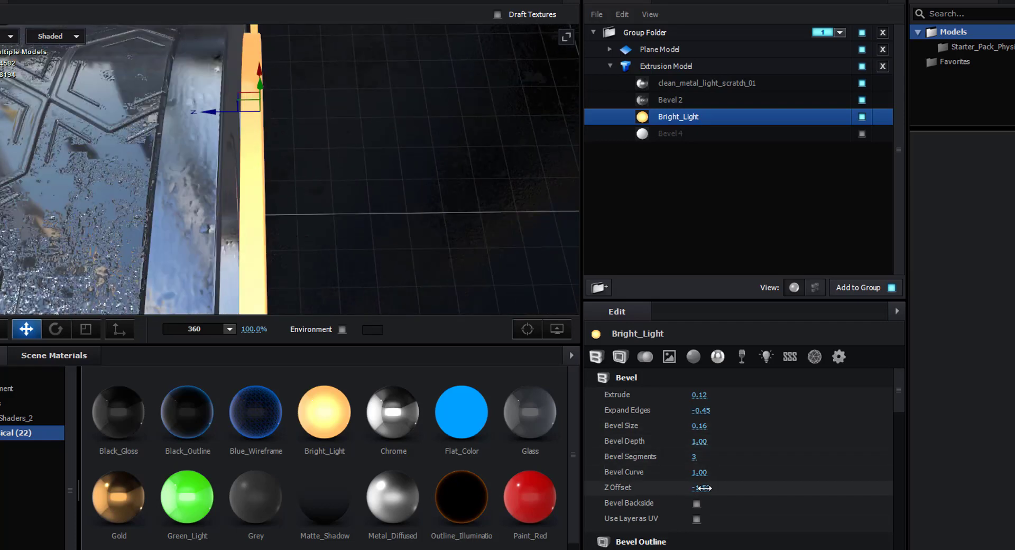
mouse_move(701, 487)
left_mouse_down()
mouse_move(705, 502)
mouse_move(701, 489)
left_mouse_up()
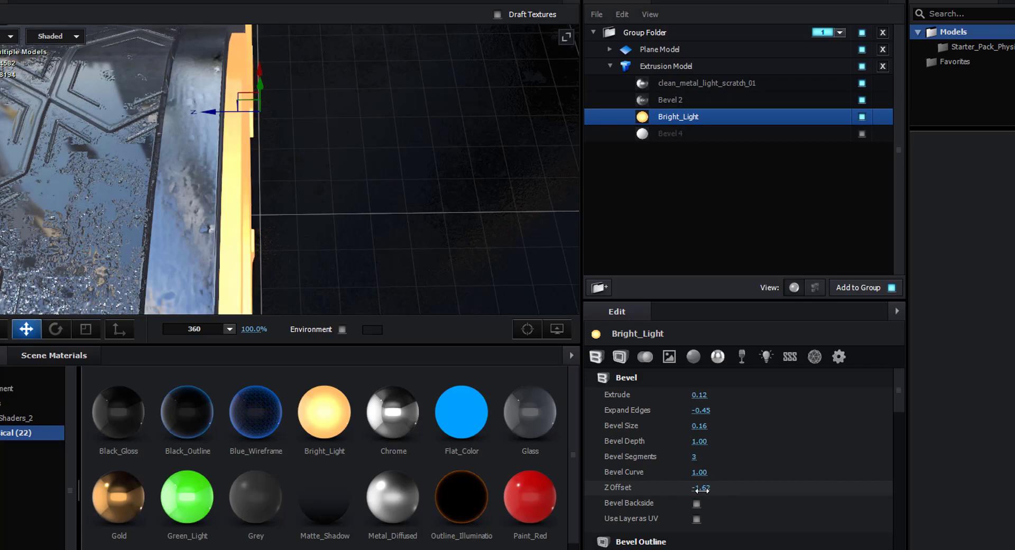
scroll(286, 191, "down", 3)
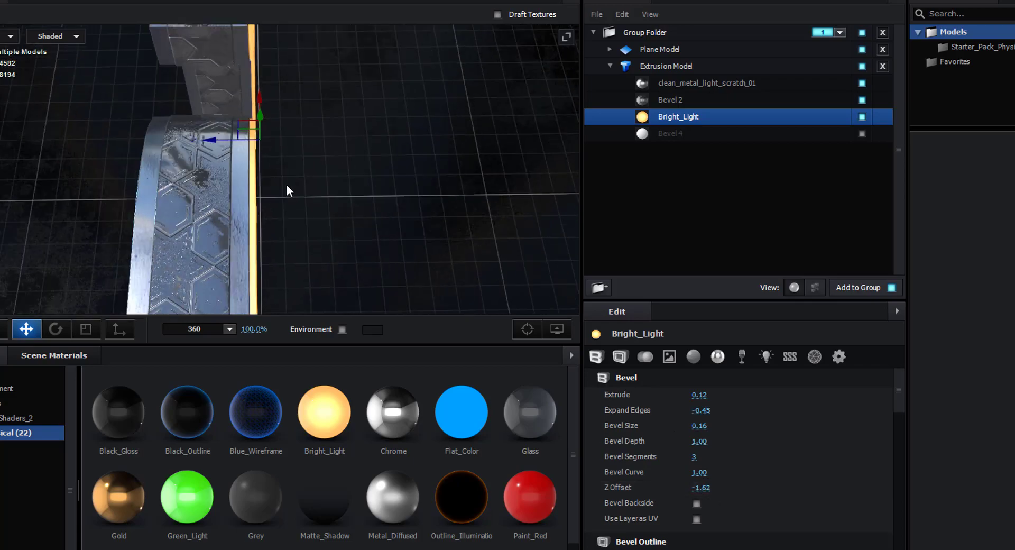
Enable Bevel Outline for the Bright_Light bevel
scroll(287, 186, "down", 3)
left_click_drag(357, 248, 272, 185)
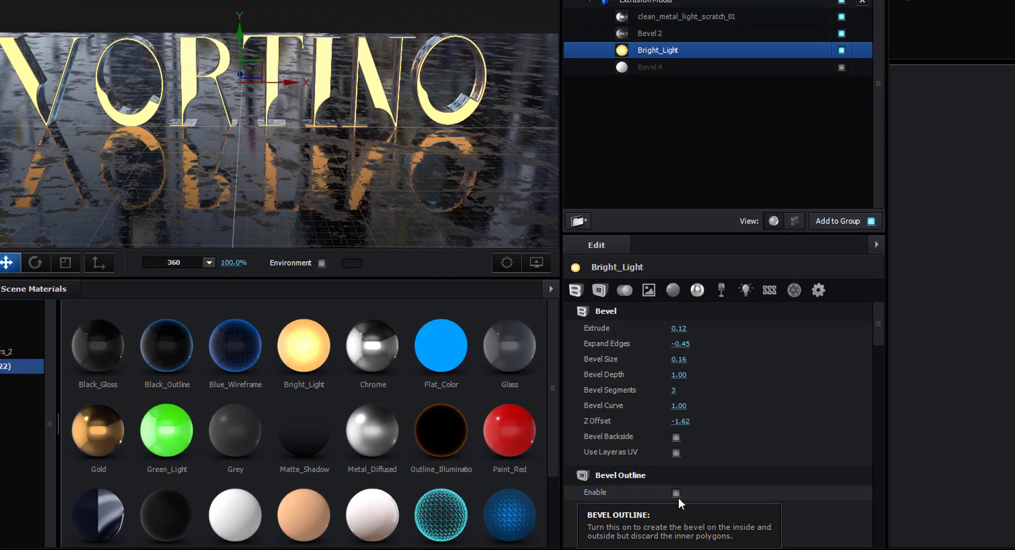
left_click(676, 492)
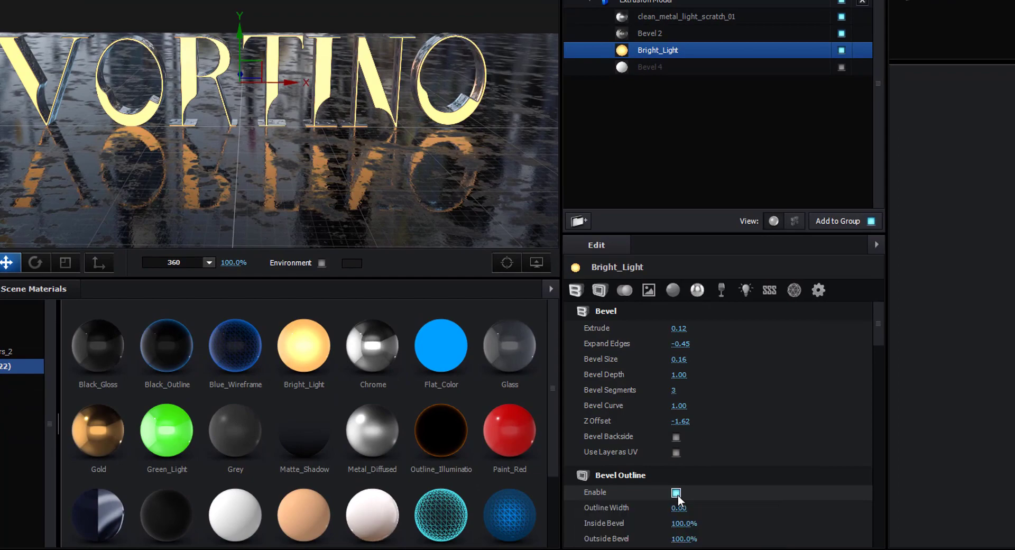
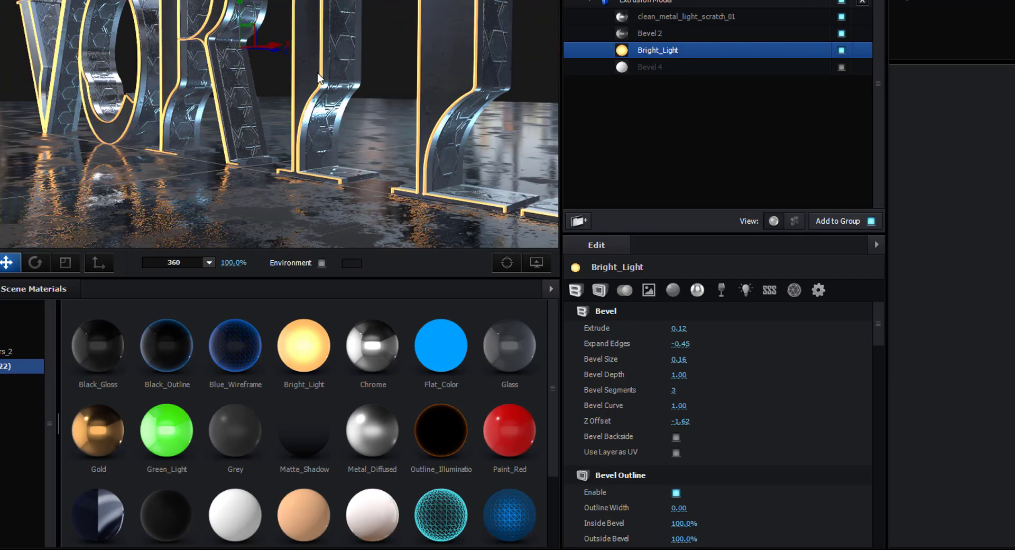
List the Extrusion Model's individual paths and nudge Path 4 and Path 5 vertically, Path 5 to a Y position of about -0.02
left_click(624, 5)
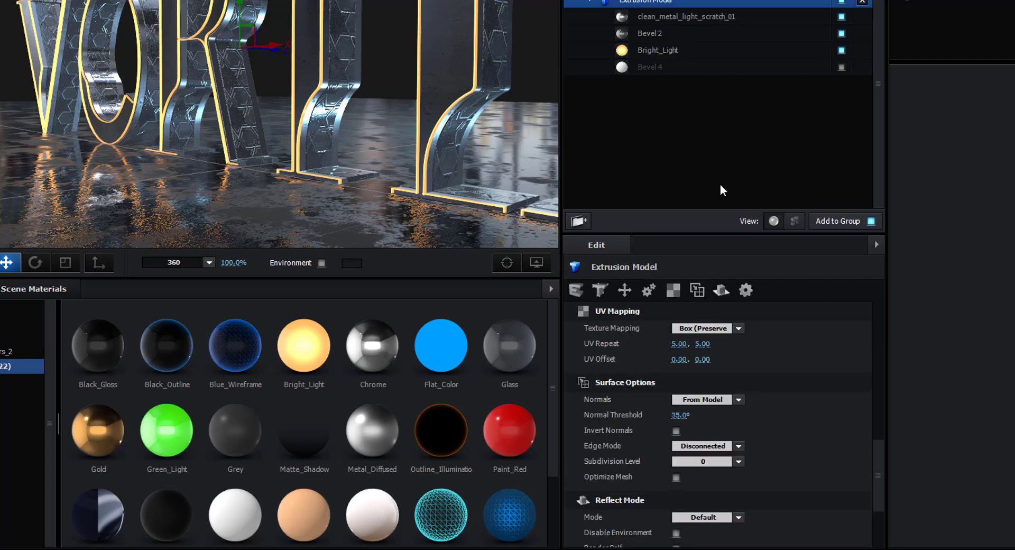
scroll(680, 77, "down", 3)
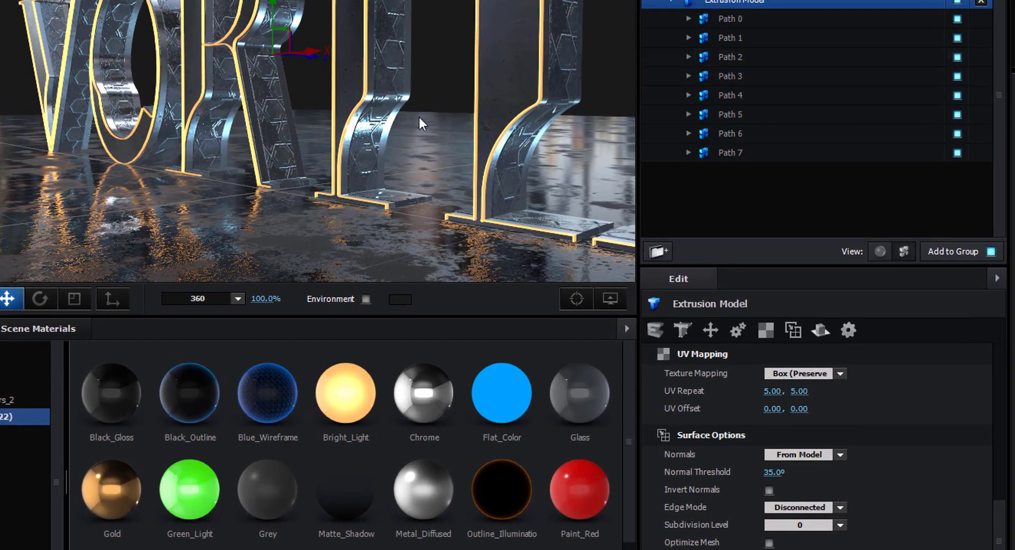
left_click(383, 76)
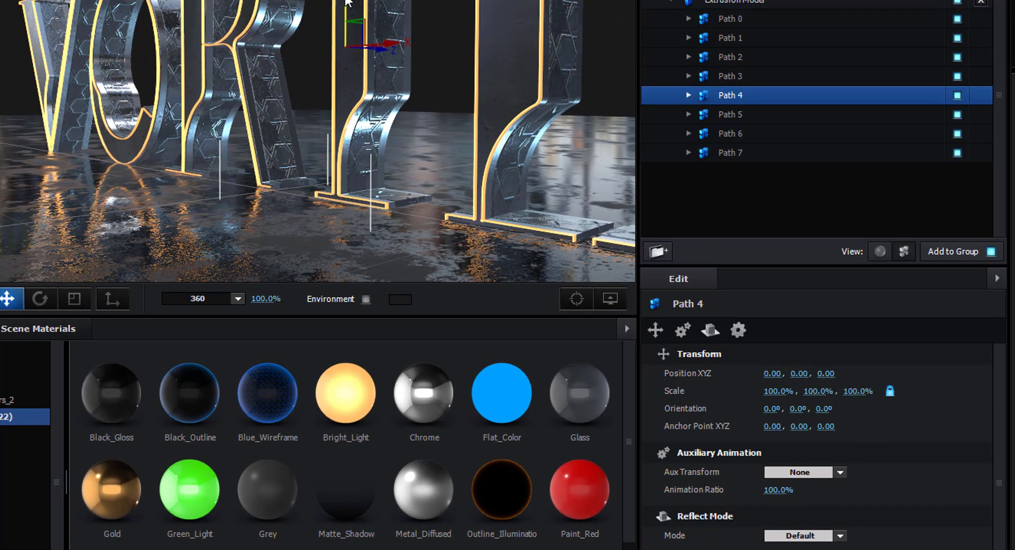
left_click_drag(346, 0, 345, 0)
left_click(526, 36)
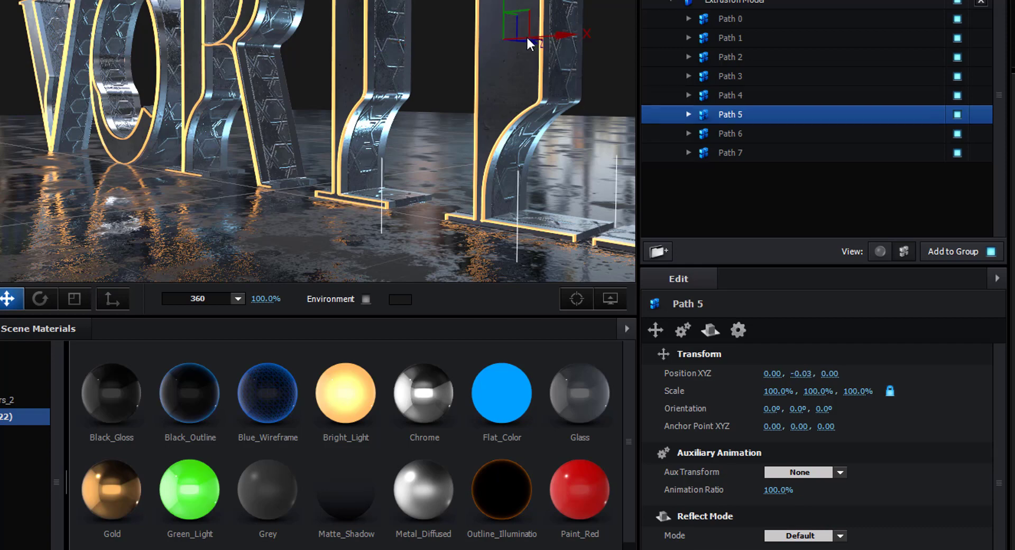
left_click_drag(510, 0, 510, 0)
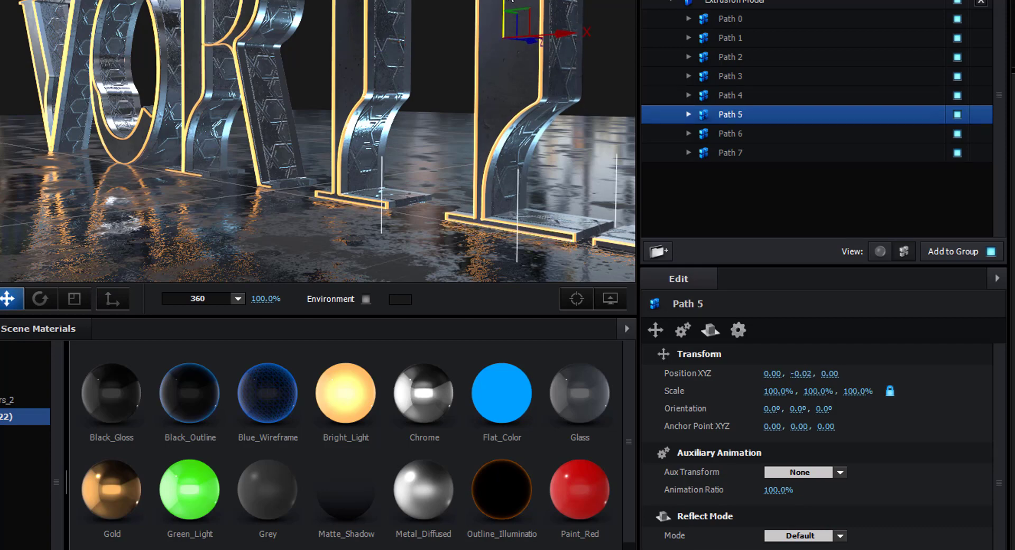
Inspect the letter bases against the floor, and switch the Extrusion Model's listing from individual paths back to its bevel materials
left_click_drag(390, 195, 455, 195)
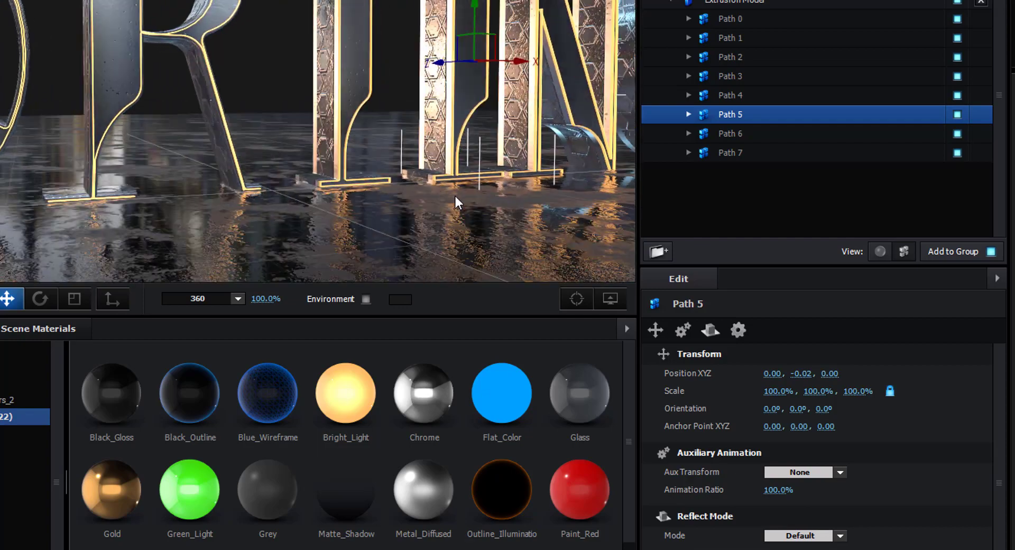
left_click(271, 114)
left_click(271, 114)
left_click_drag(271, 114, 482, 228)
left_click(449, 62)
left_click(521, 108)
left_click(879, 252)
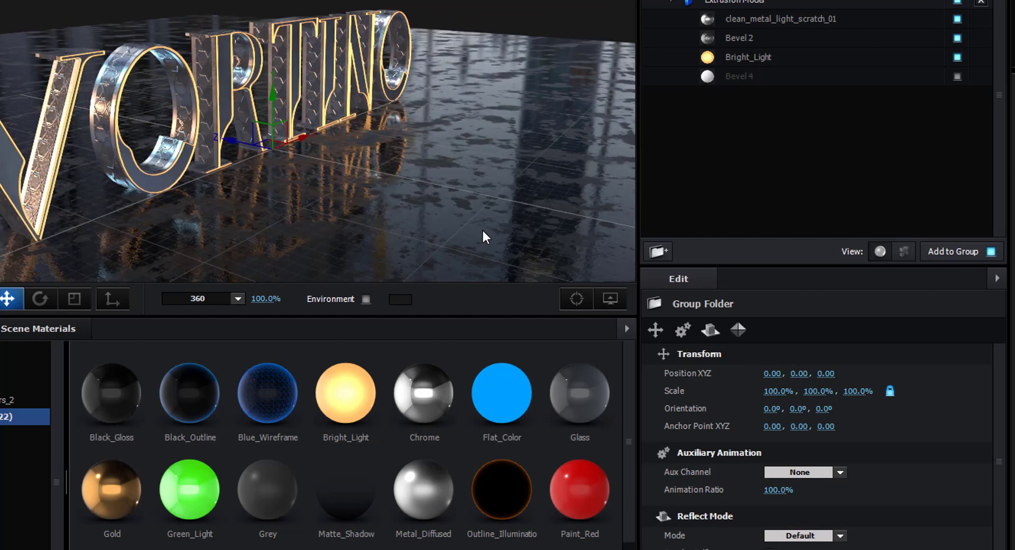
Enable Bevel 4 of the Extrusion Model as an additional layer of the title
left_click(747, 78)
left_click_drag(592, 138, 470, 171)
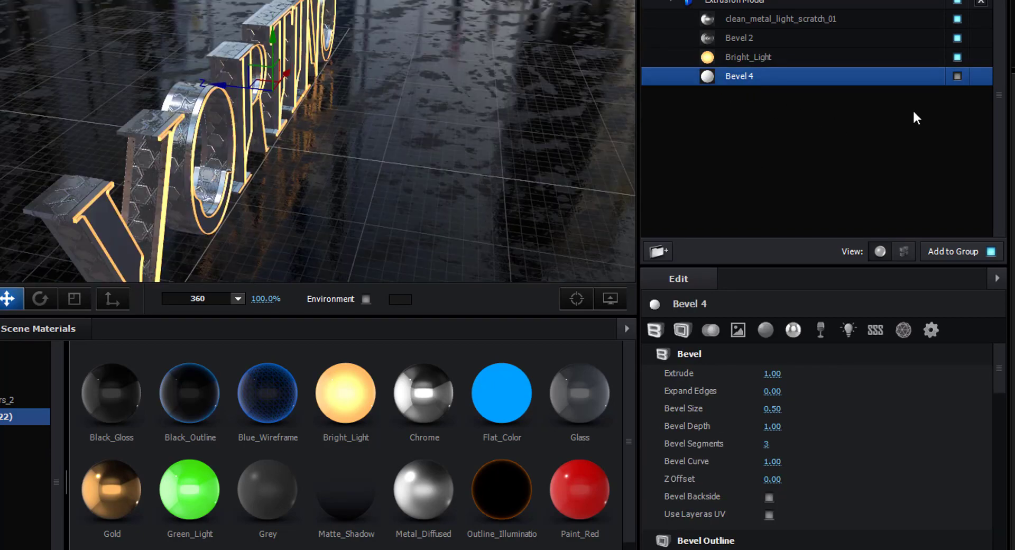
left_click(957, 77)
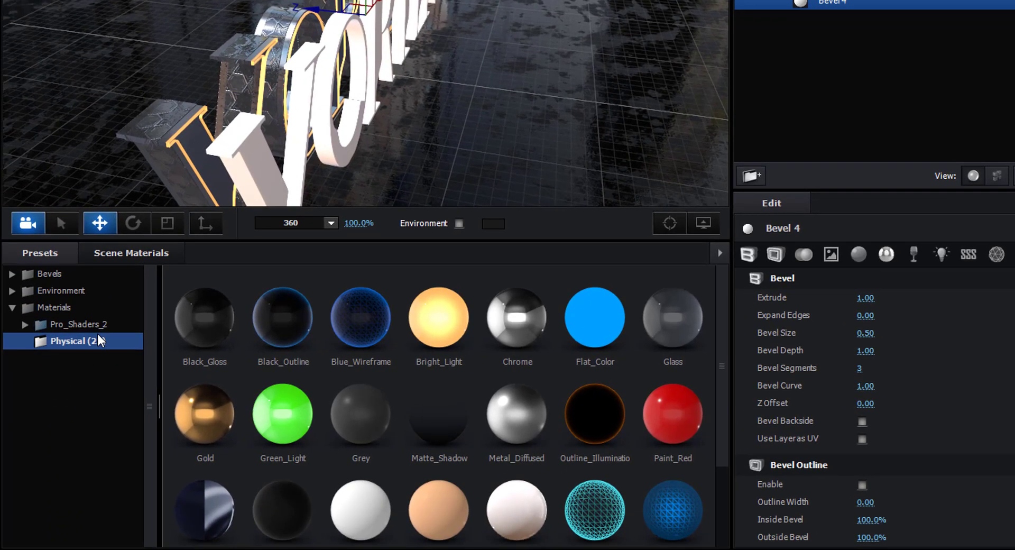
Browse the Metal materials in the Pro_Shaders_2 presets for a shader suited to Bevel 4
double_click(97, 328)
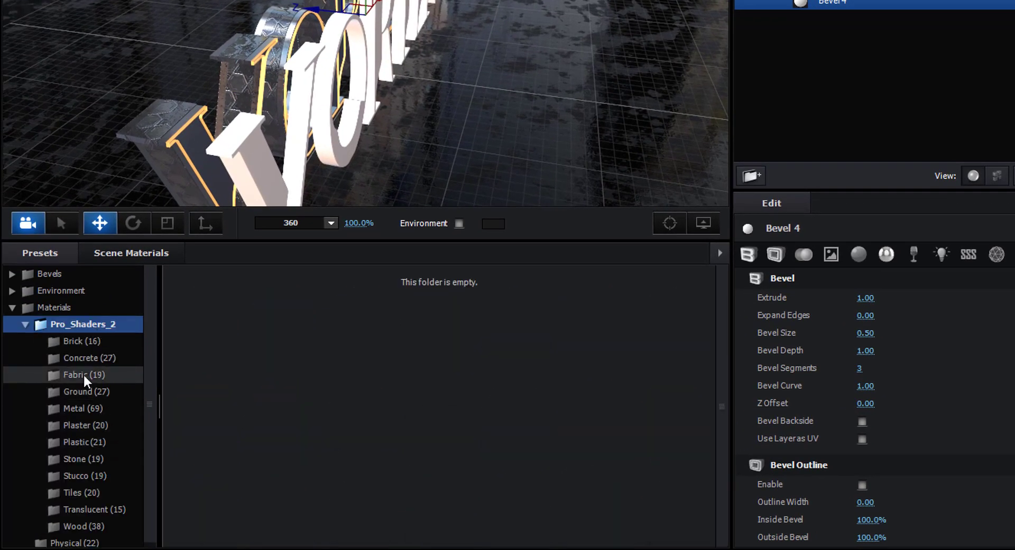
left_click(94, 409)
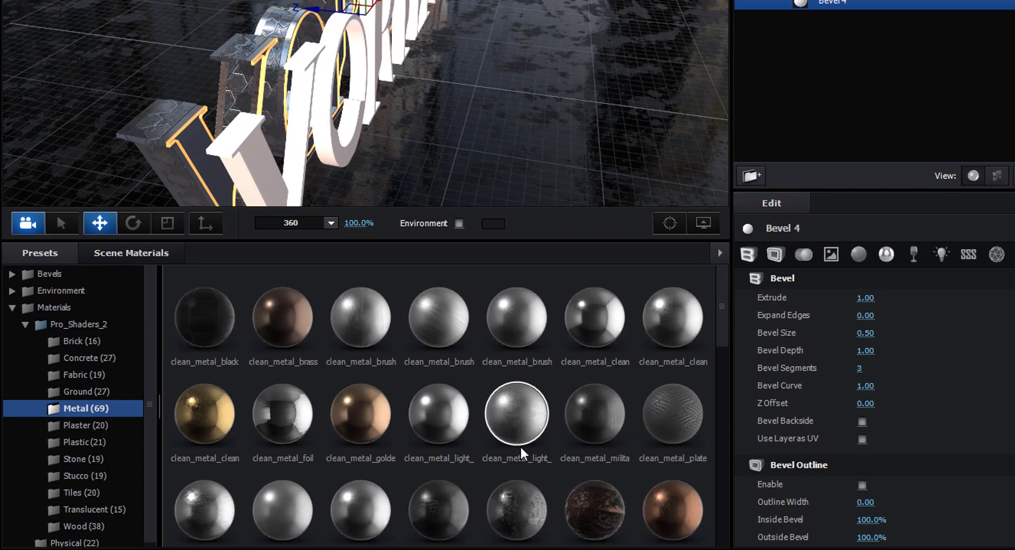
scroll(521, 447, "down", 1)
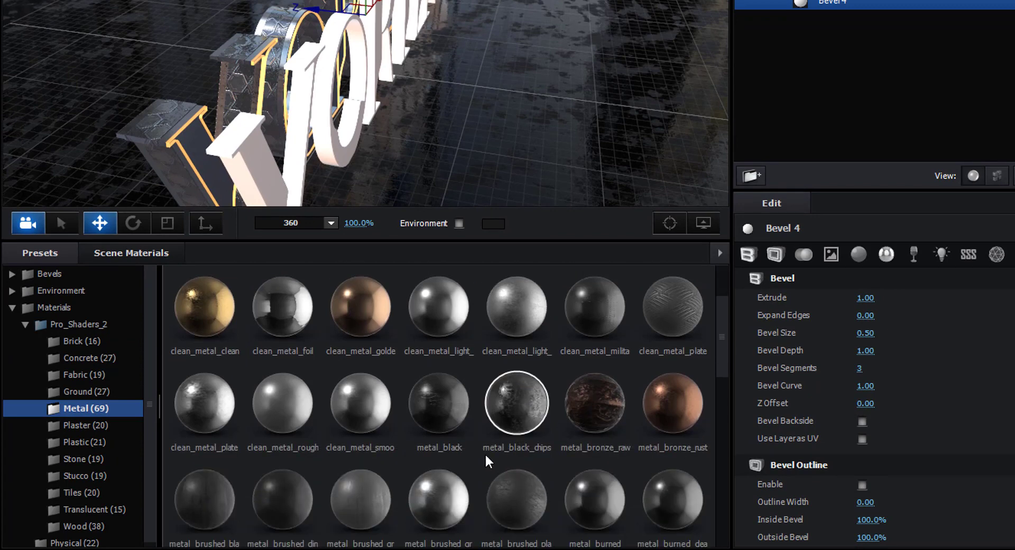
scroll(485, 453, "down", 1)
scroll(487, 456, "up", 2)
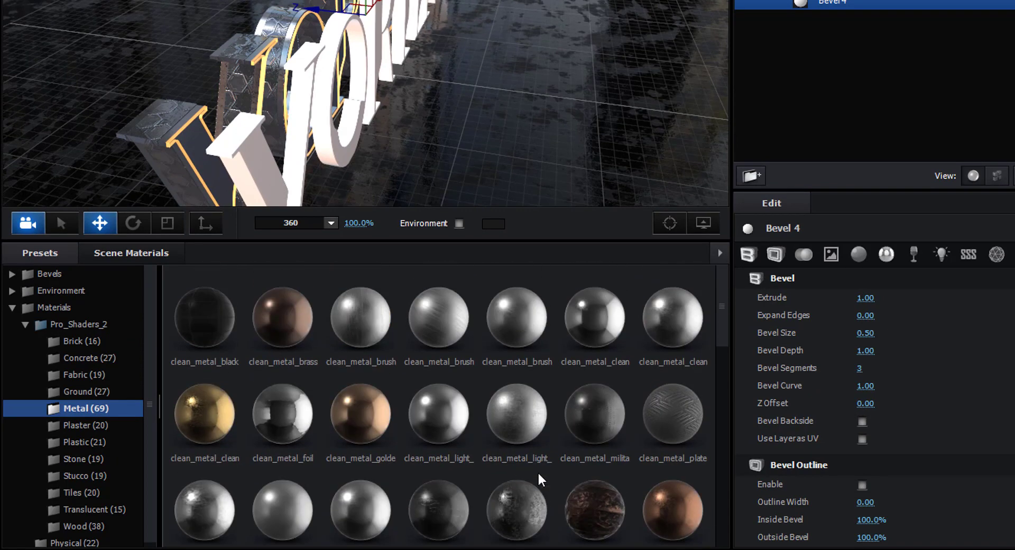
Apply the metal_black_chips material to Bevel 4 of the Extrusion Model and set its extrude to 0.30
scroll(559, 474, "down", 2)
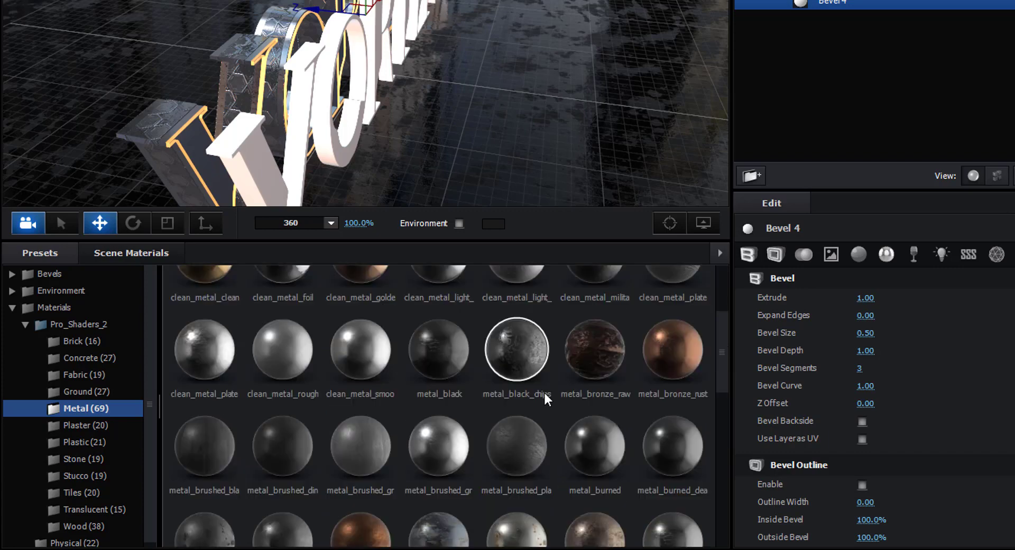
left_click_drag(549, 378, 835, 5)
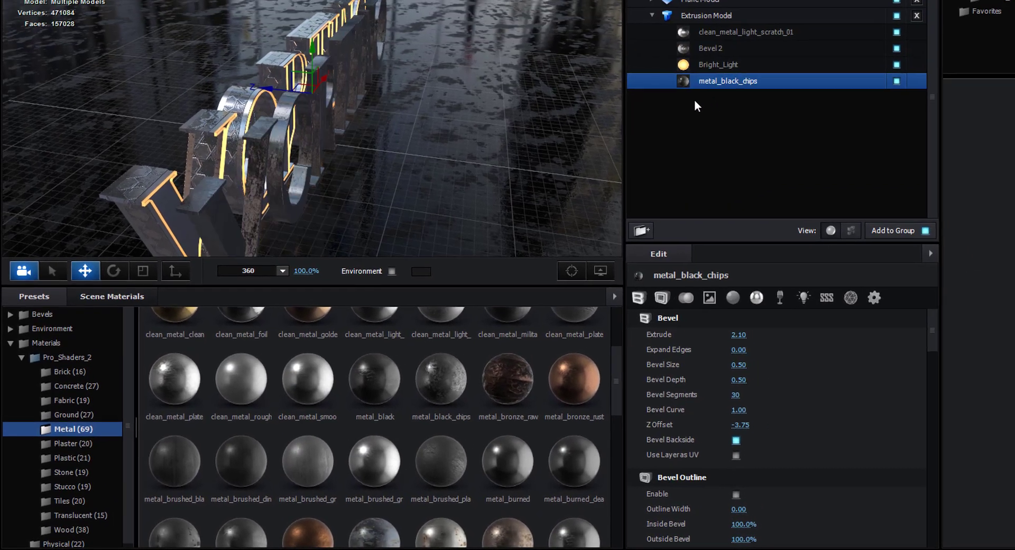
left_click_drag(436, 215, 211, 179)
scroll(212, 179, "up", 5)
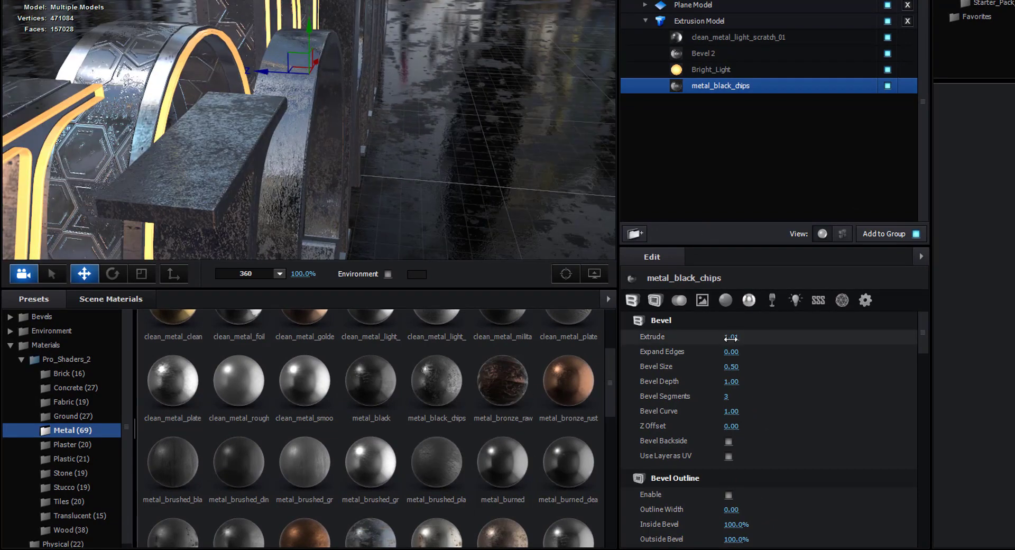
left_click(732, 337)
type("0.2")
key("BackSpace")
key("BackSpace")
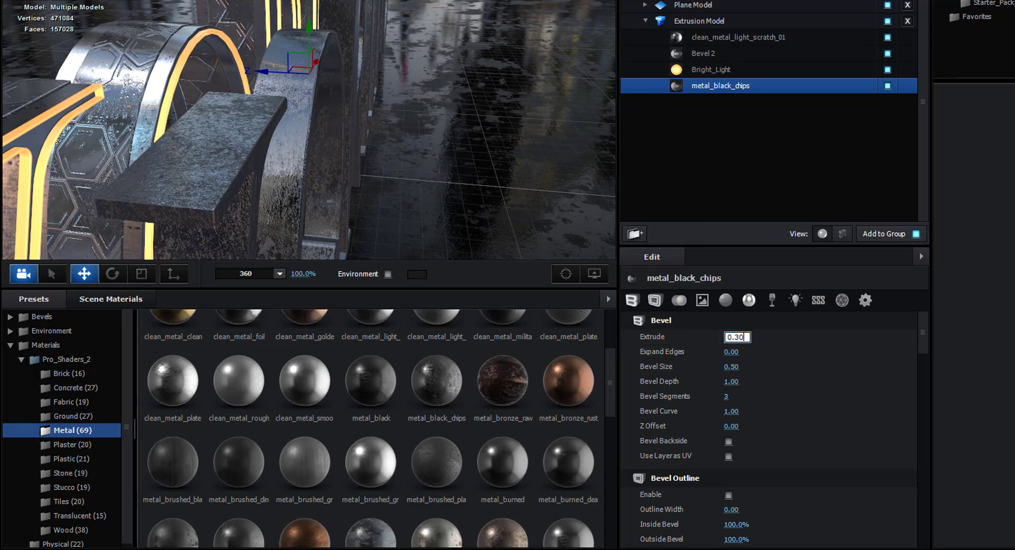
key("Return")
Set the metal_black_chips bevel's Expand Edges to -0.40
left_click_drag(449, 132, 449, 169)
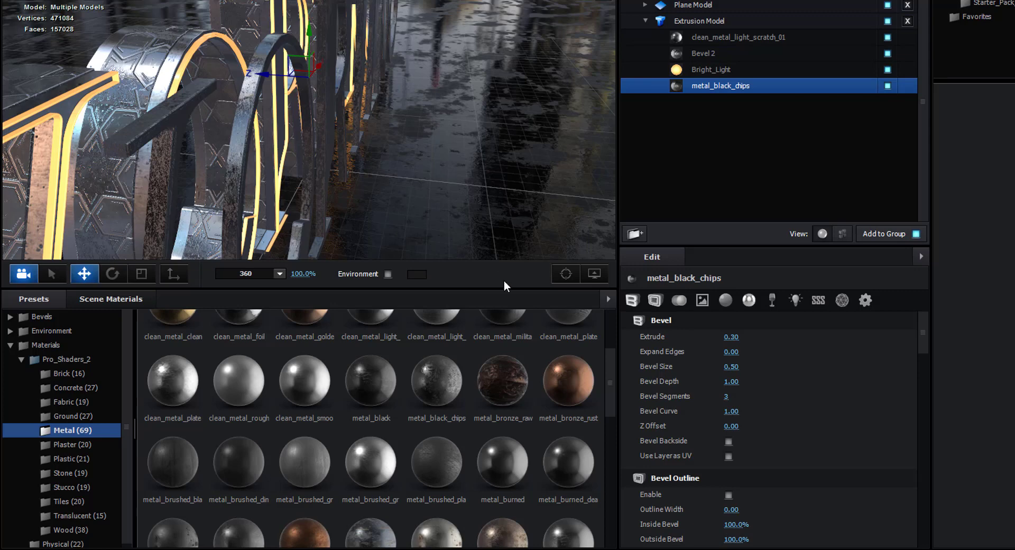
left_click(734, 352)
type("-")
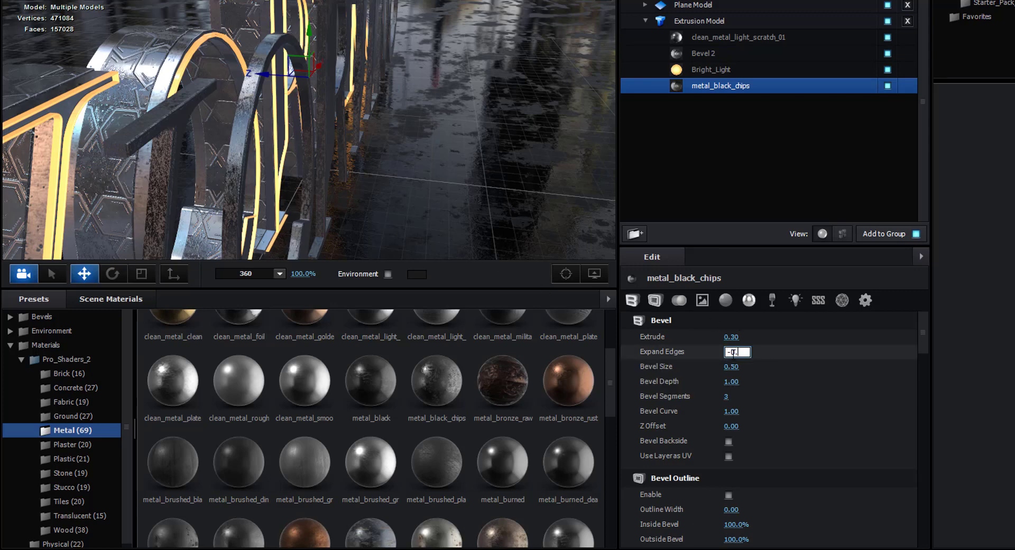
type("0.40")
key("Return")
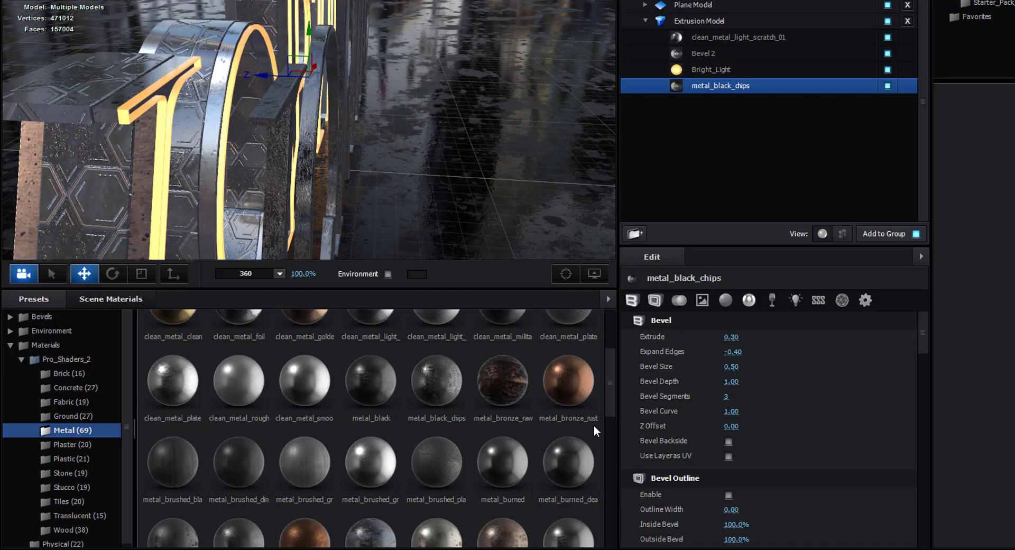
Set the metal_black_chips bevel's size to 1.00 and its depth to 0.50
left_click_drag(732, 367, 766, 378)
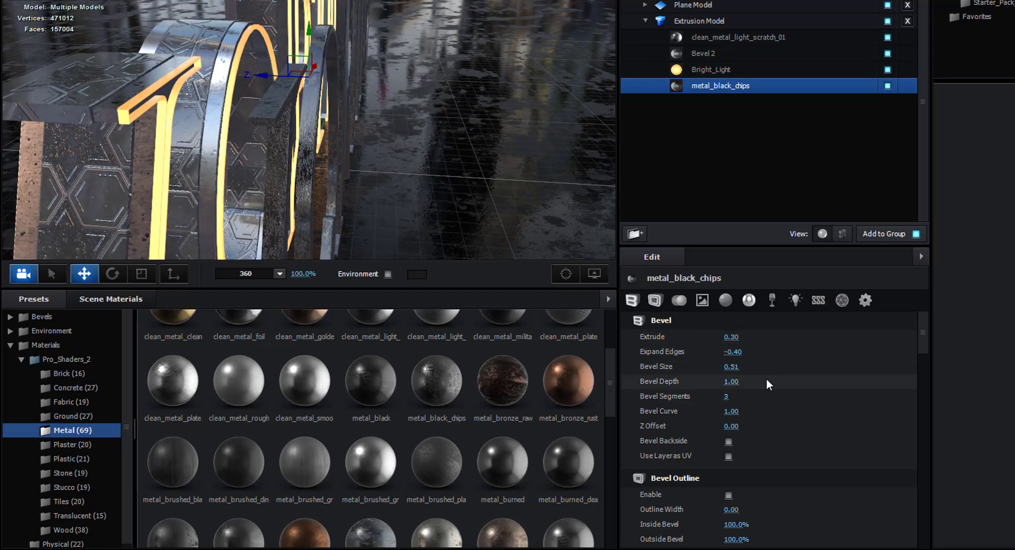
left_click(739, 367)
type("1")
key("Return")
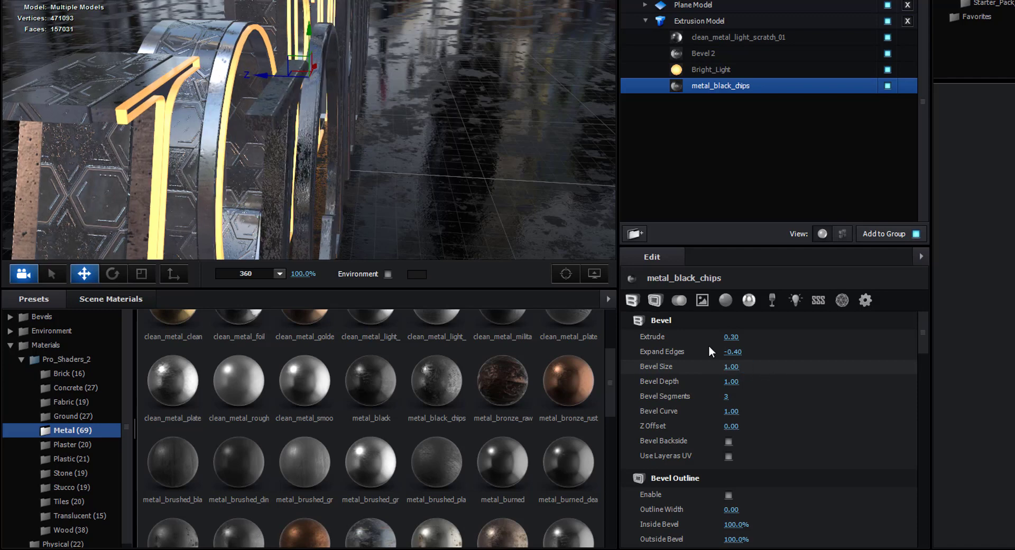
left_click_drag(728, 381, 730, 384)
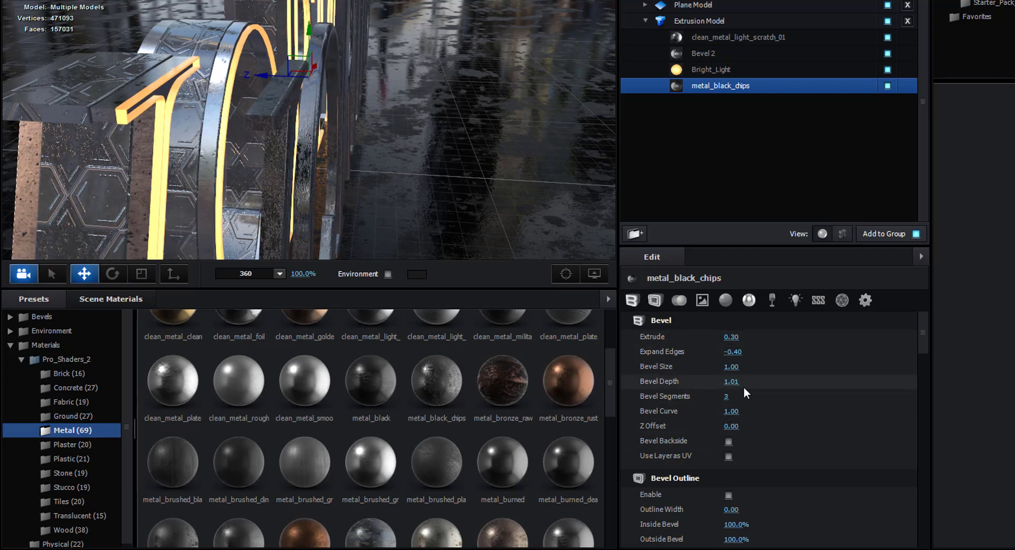
left_click(738, 381)
type(".5")
key("Return")
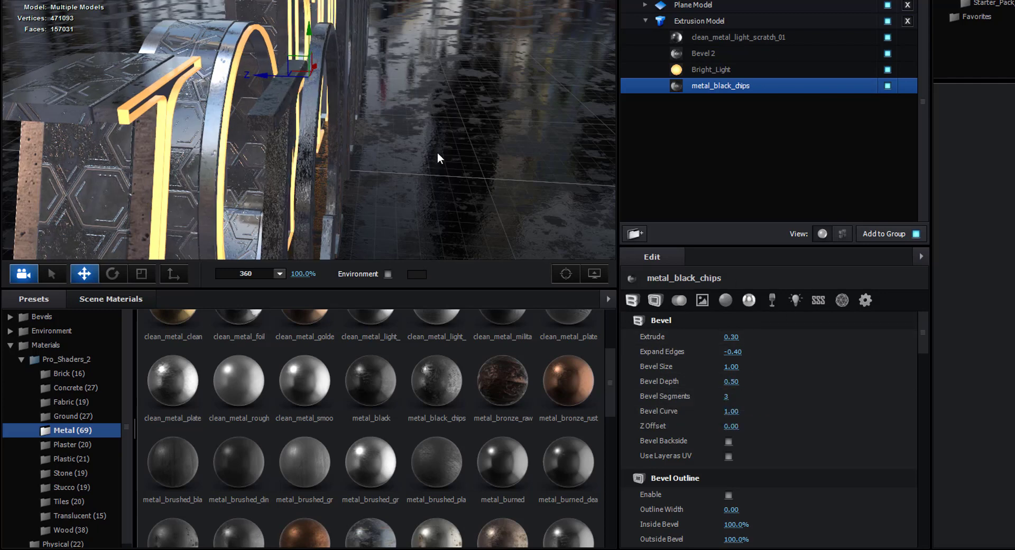
Shift the metal_black_chips bevel to a Z Offset of about -2.13 and enable Bevel Backside
left_click_drag(438, 152, 441, 146)
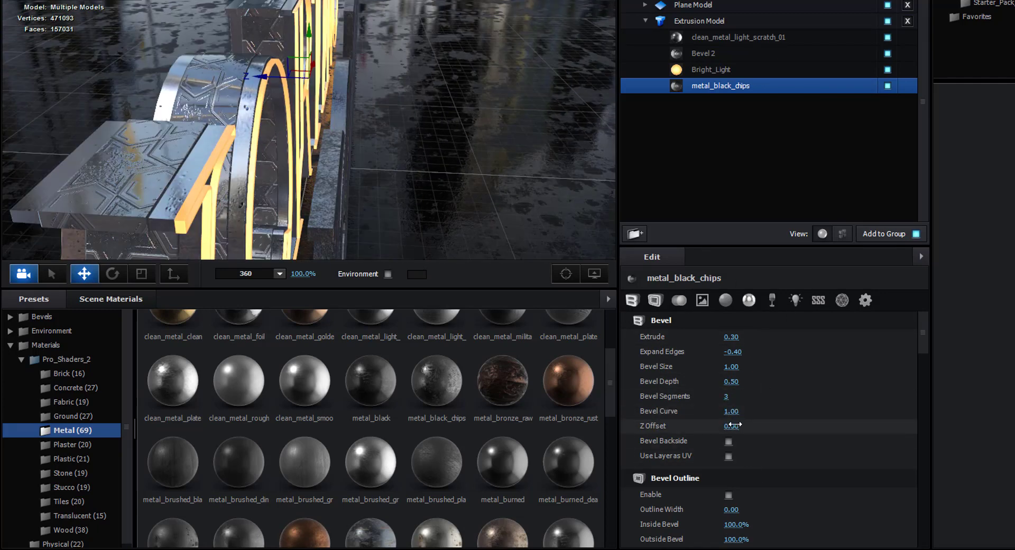
left_click_drag(735, 423, 644, 427)
scroll(384, 212, "up", 5)
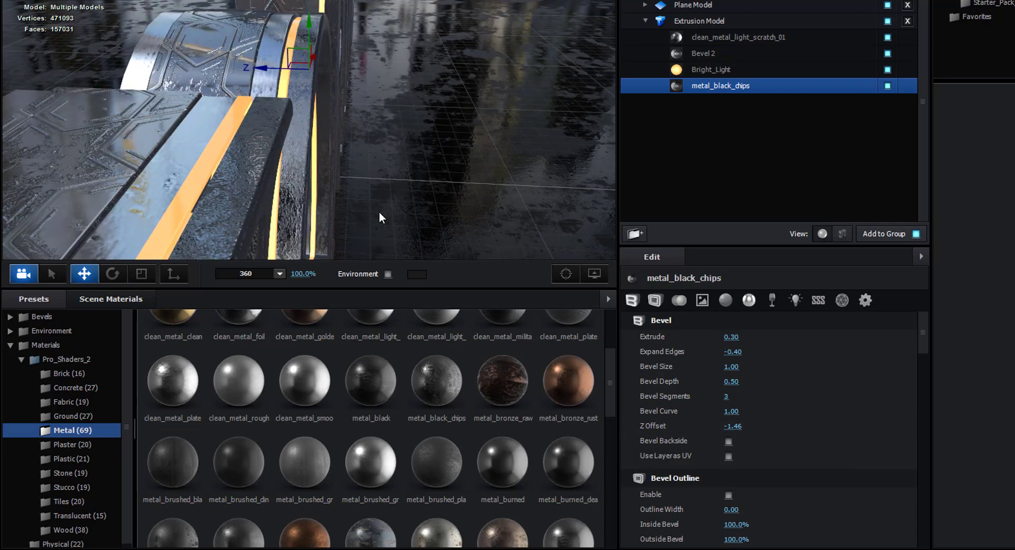
scroll(380, 217, "up", 3)
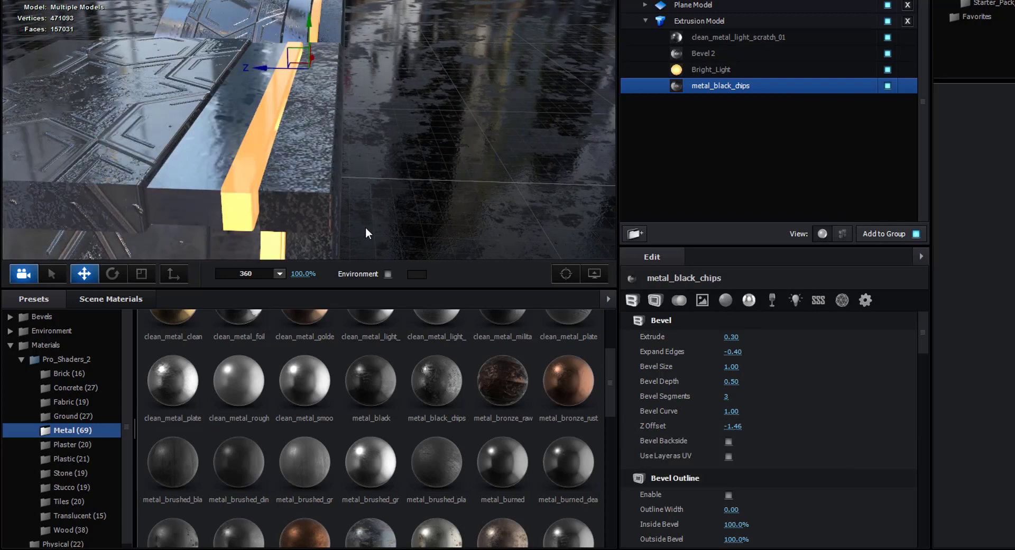
left_click_drag(731, 426, 714, 429)
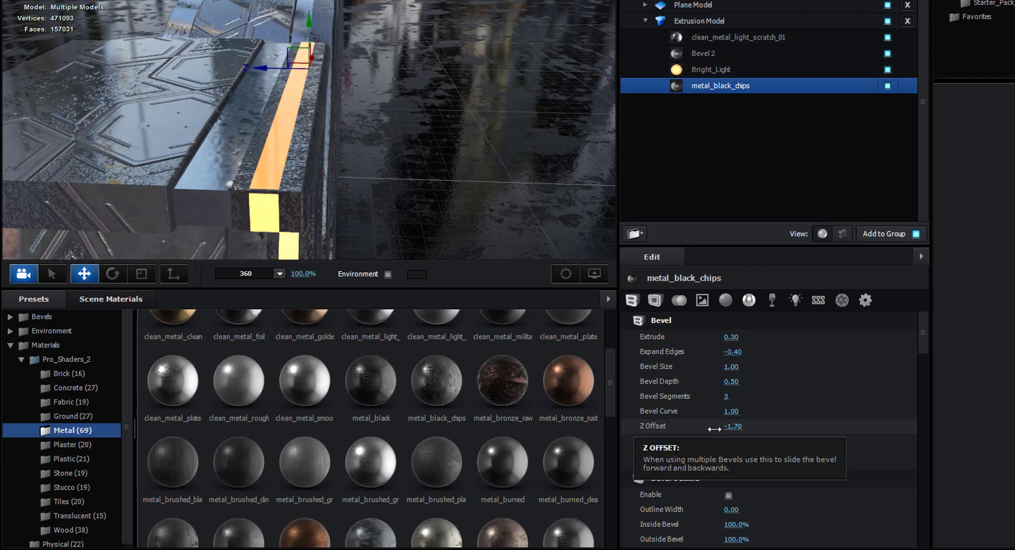
left_click_drag(712, 429, 753, 440)
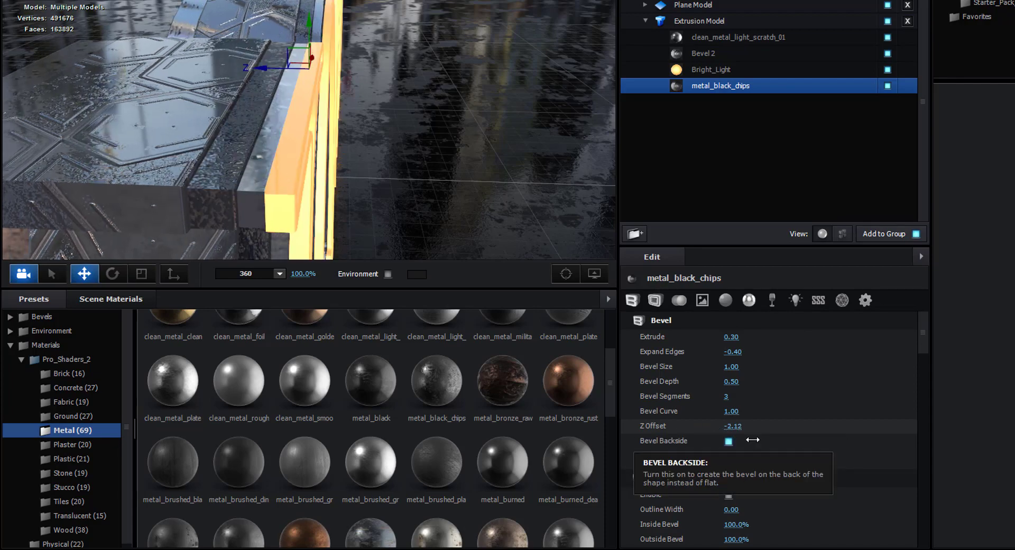
Duplicate the Extrusion Model together with its materials using Duplicate All
scroll(434, 234, "down", 5)
left_click_drag(435, 234, 248, 213)
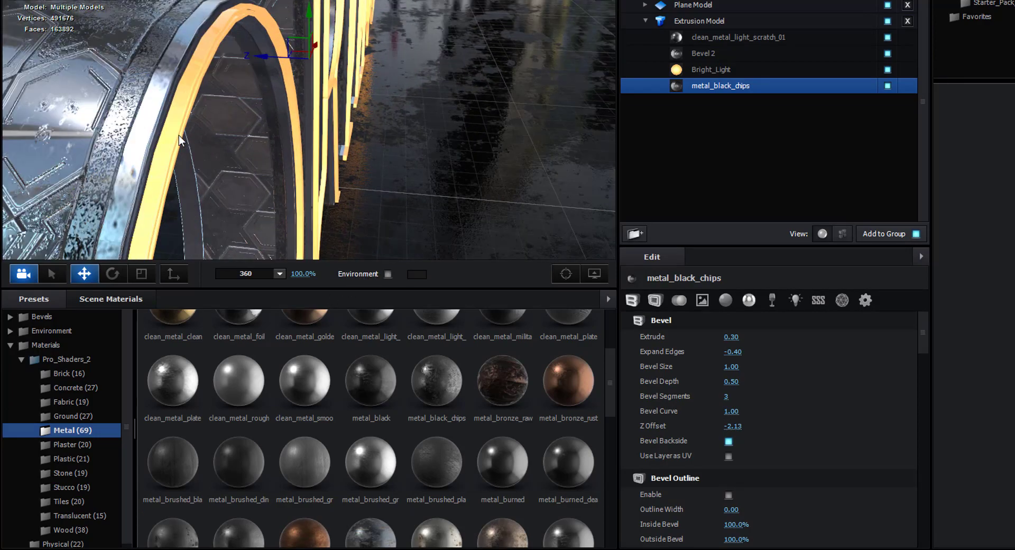
scroll(179, 136, "down", 6)
left_click_drag(198, 128, 229, 147)
scroll(185, 173, "up", 4)
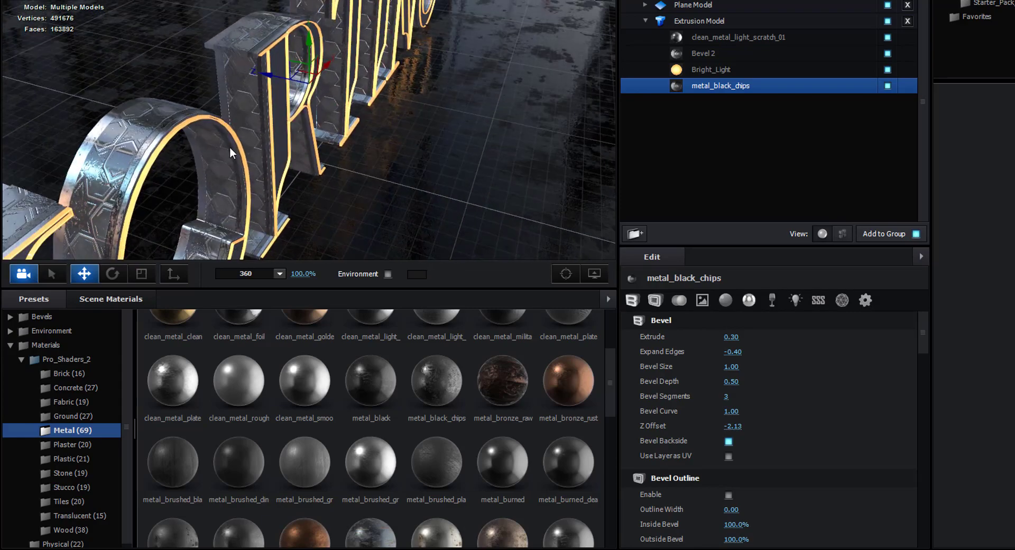
scroll(231, 148, "down", 4)
left_click_drag(269, 189, 217, 164)
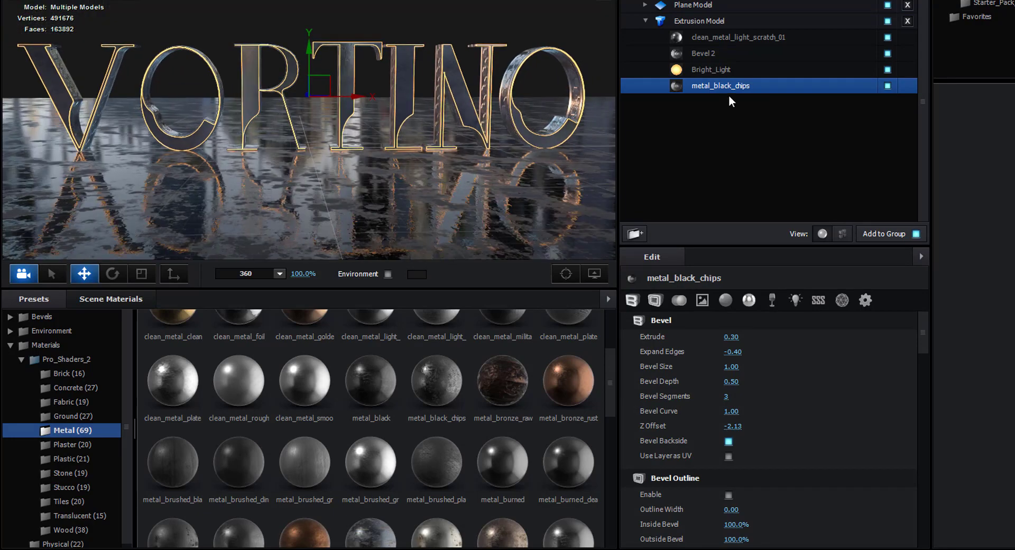
left_click(646, 21)
right_click(666, 22)
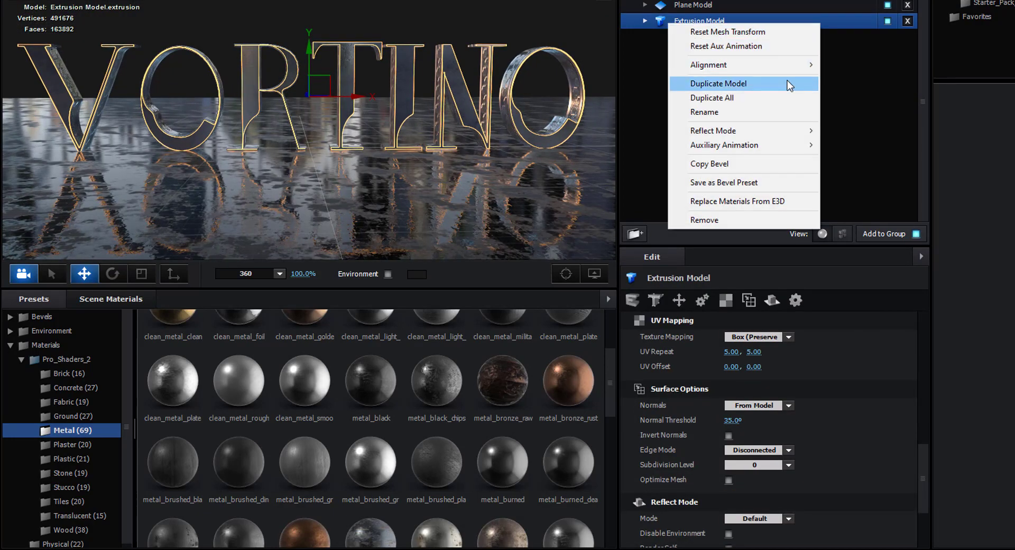
left_click(771, 97)
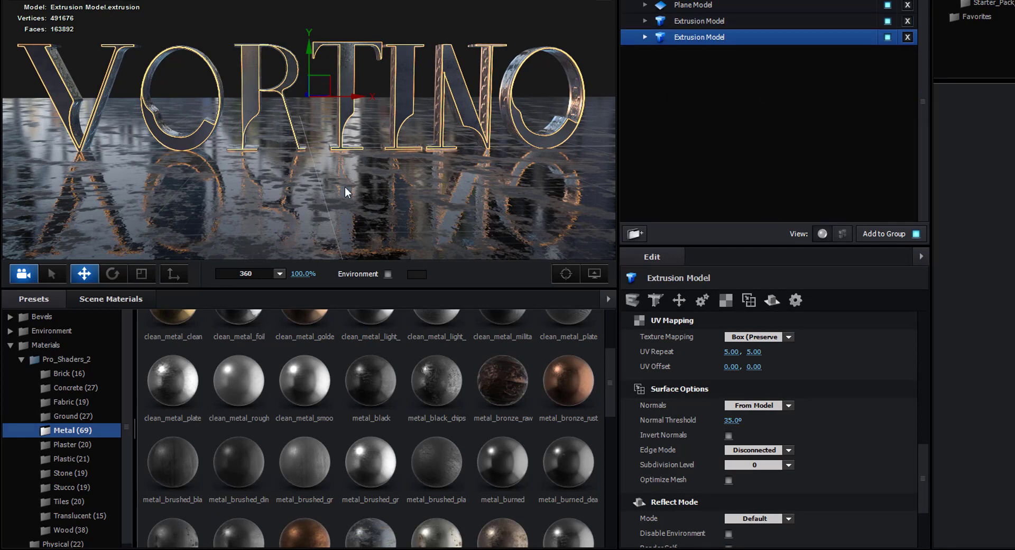
Remove the unused materials from the scene materials
left_click(95, 304)
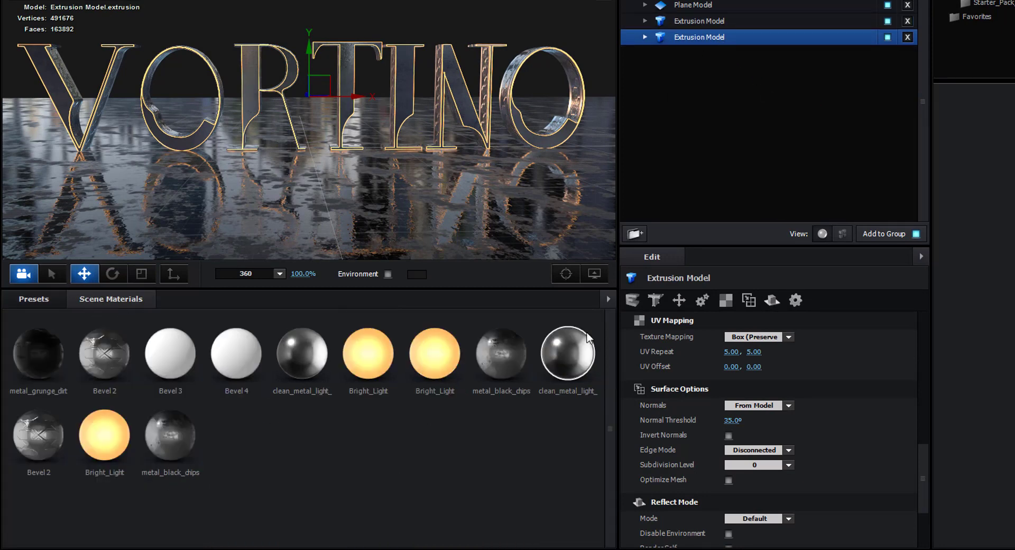
left_click(612, 294)
left_click(638, 314)
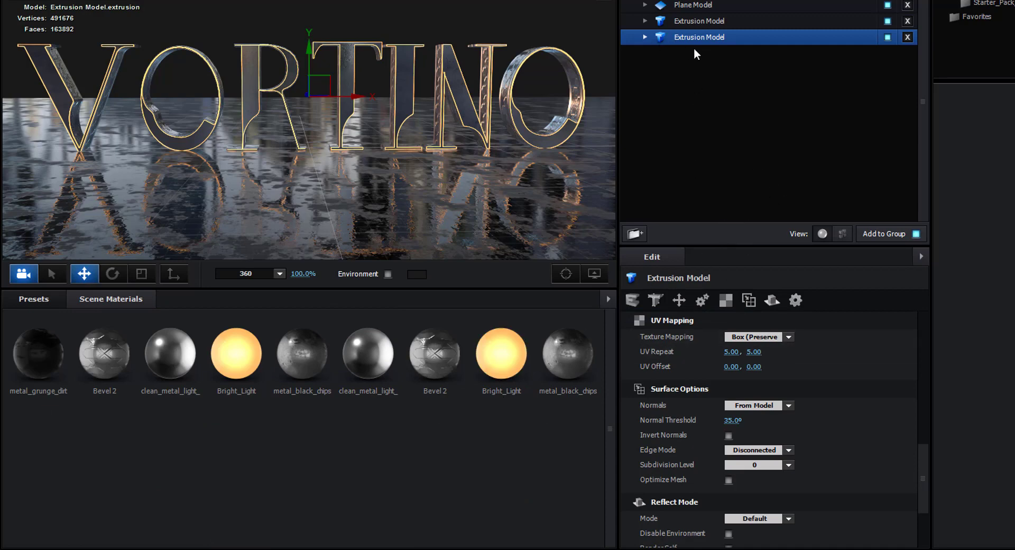
Set the duplicated Extrusion Model's Bevel Copies to 3
left_click(633, 301)
left_click(759, 353)
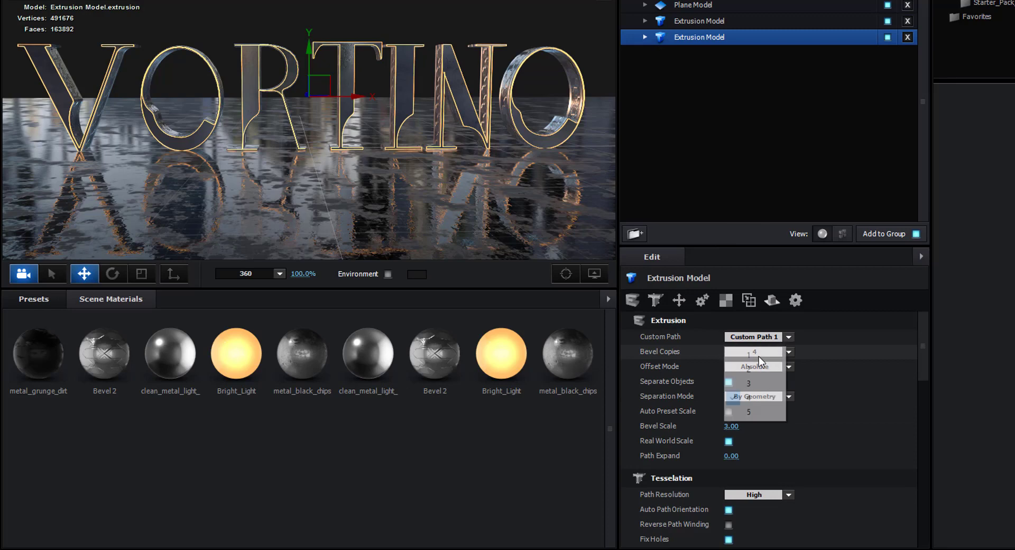
left_click(766, 376)
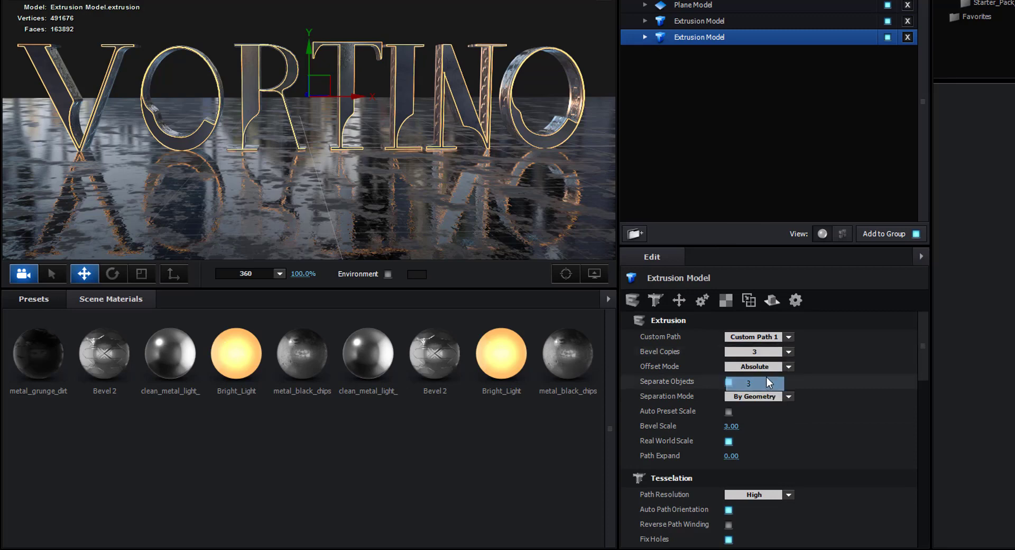
Expand the duplicated Extrusion Model's bevel list and examine the doubled lettering from several angles
left_click(647, 40)
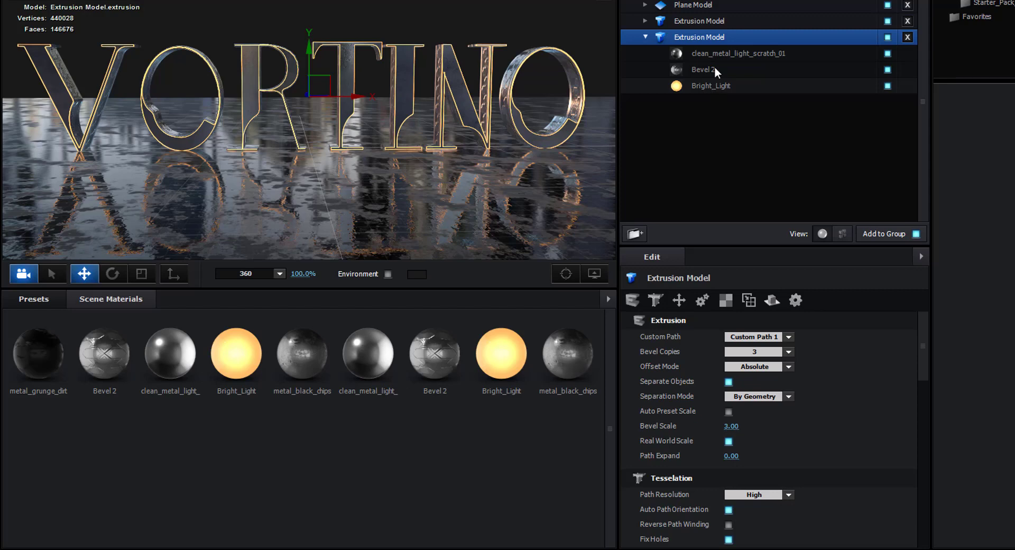
left_click(888, 85)
left_click(888, 86)
left_click_drag(353, 192, 410, 204)
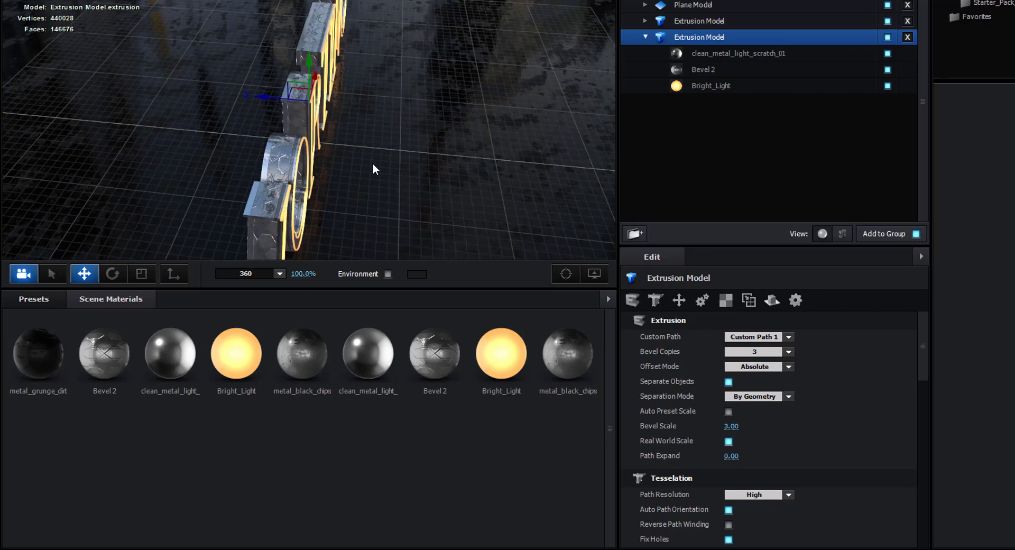
scroll(368, 162, "up", 5)
left_click_drag(273, 80, 349, 93)
scroll(324, 106, "up", 5)
scroll(410, 187, "down", 5)
scroll(410, 186, "down", 8)
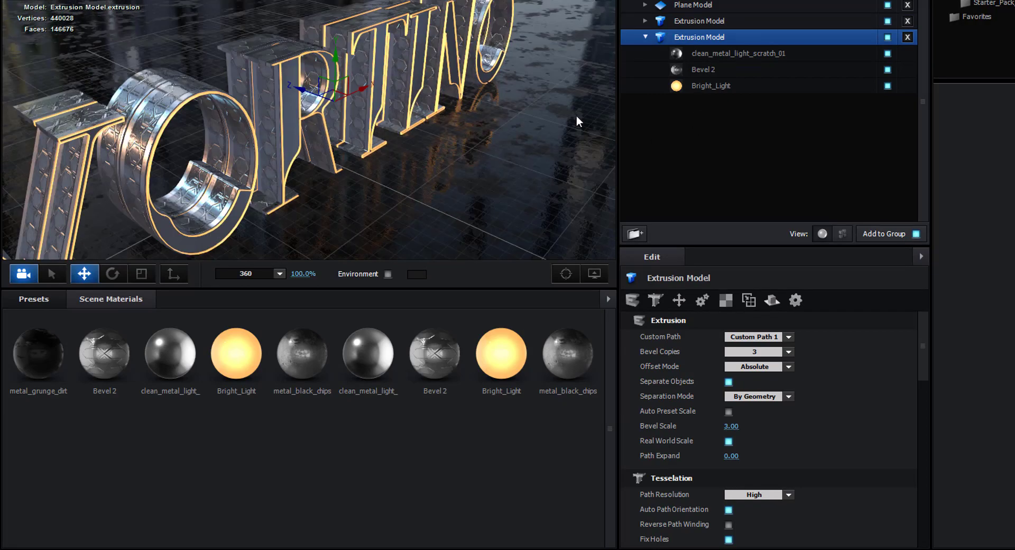
mouse_move(578, 121)
left_mouse_down()
mouse_move(414, 138)
mouse_move(575, 126)
left_mouse_up()
Turn off the Bright_Light and Bevel 2 bevels of the duplicated Extrusion Model
left_click(748, 84)
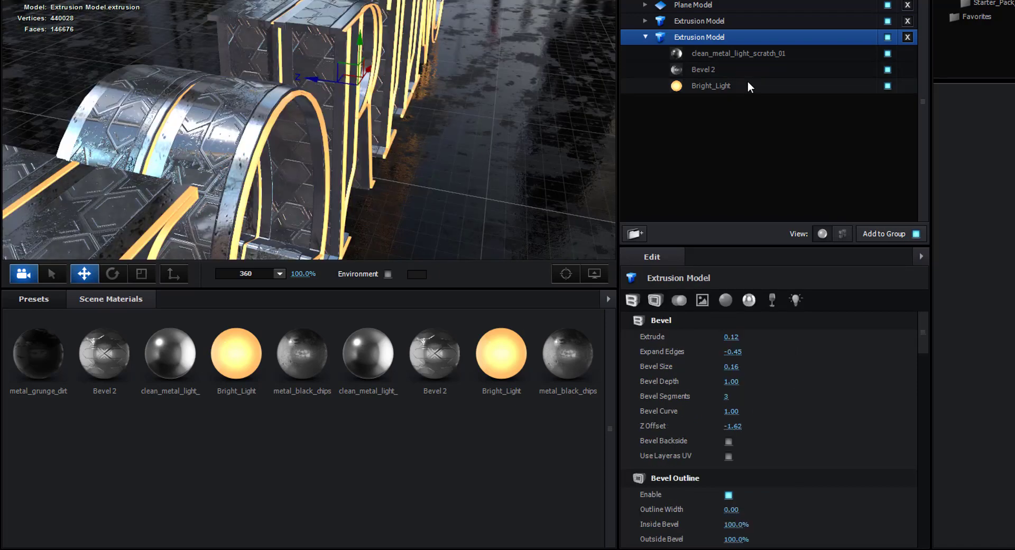
left_click(888, 86)
left_click(888, 69)
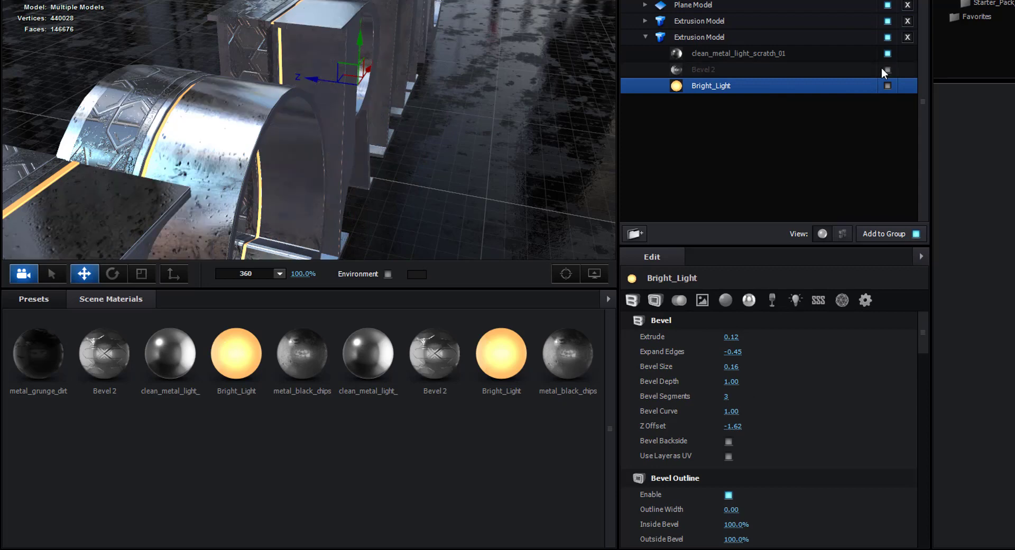
Set the extrude of the duplicated model's clean_metal_light_scratch_01 bevel to 0.50
left_click(825, 56)
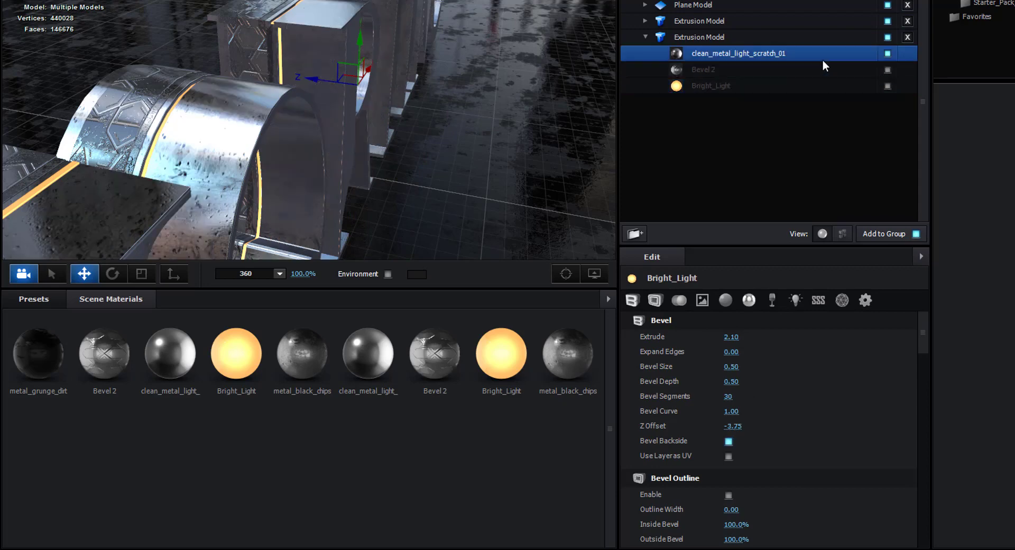
left_click(735, 336)
type("0.5")
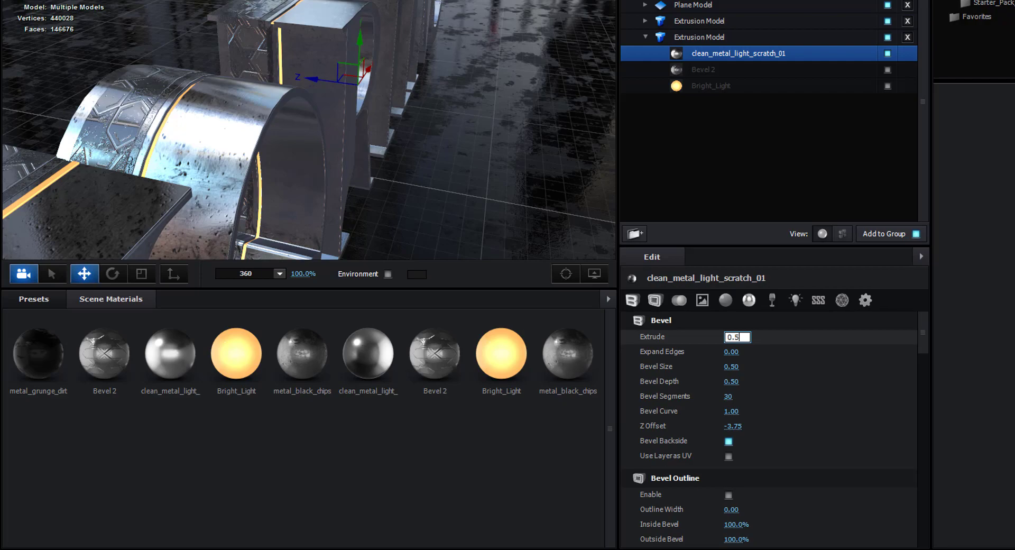
key("Return")
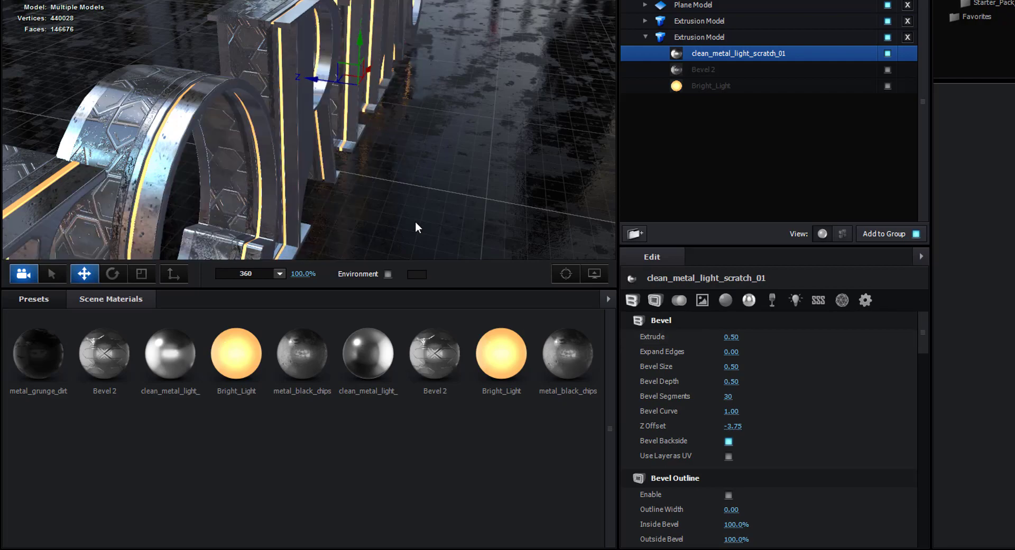
left_click_drag(416, 222, 421, 222)
scroll(329, 180, "up", 4)
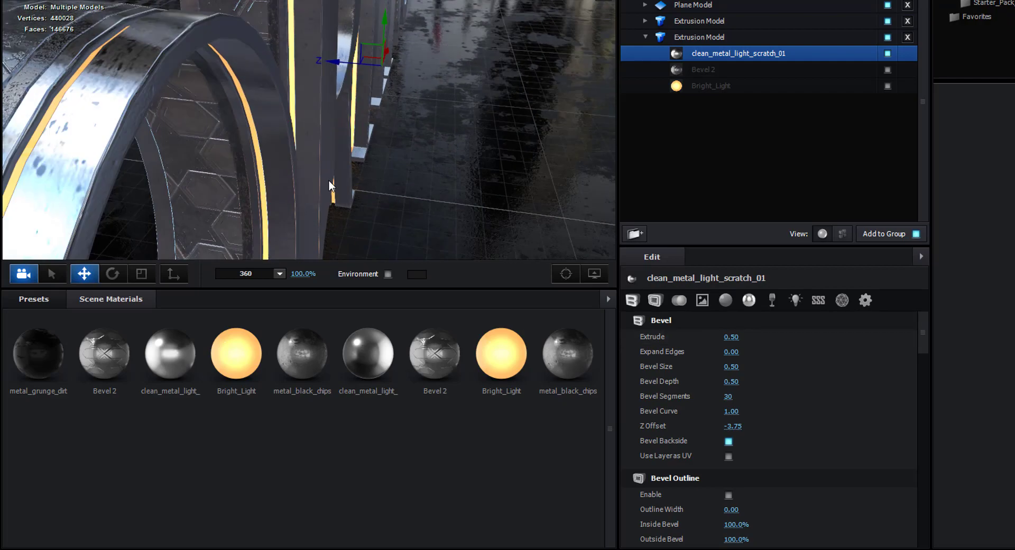
scroll(329, 180, "up", 3)
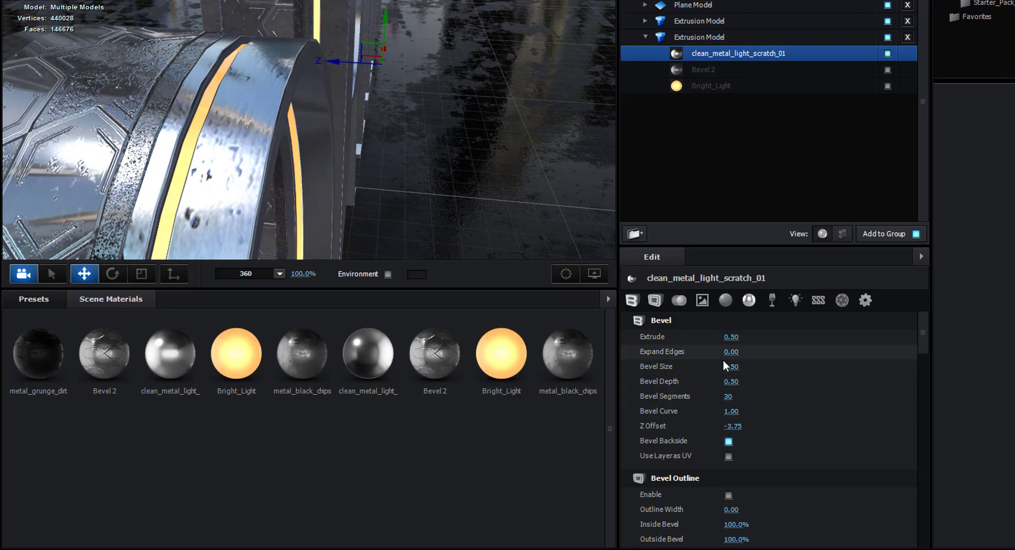
Set the duplicated model's clean_metal_light_scratch_01 bevel to Expand Edges -0.99 and Bevel Size 0.45
left_click_drag(711, 354, 664, 364)
left_click_drag(677, 363, 676, 366)
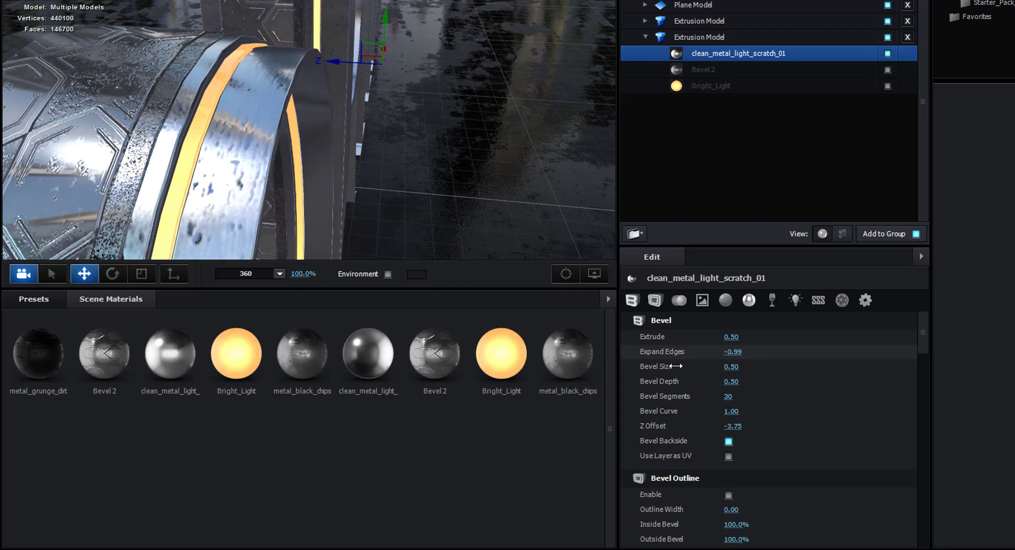
left_click(733, 366)
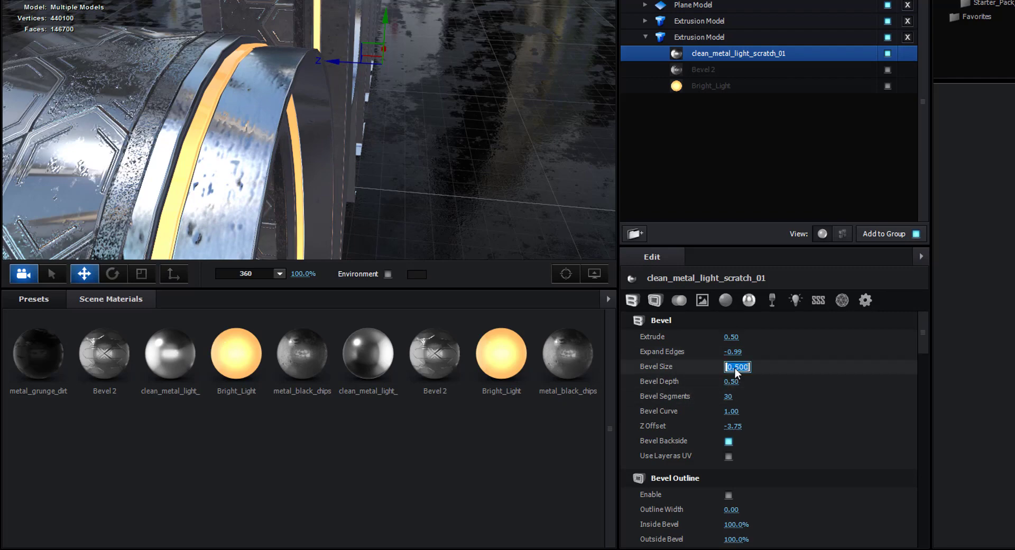
type("0.45")
key("Return")
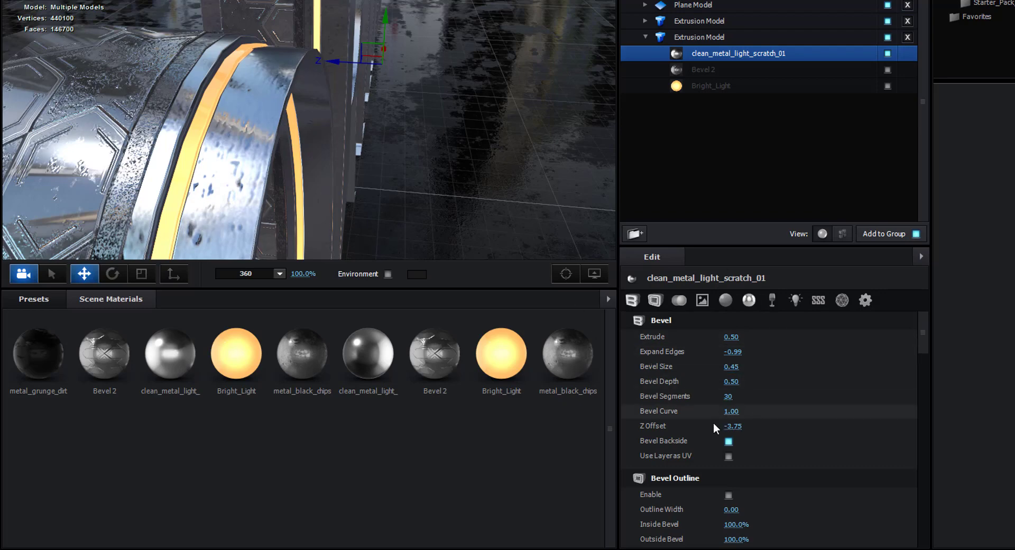
Set the Z Offset of the clean_metal_light_scratch_01 bevel to 1.00
left_click_drag(732, 426, 739, 426)
type("1")
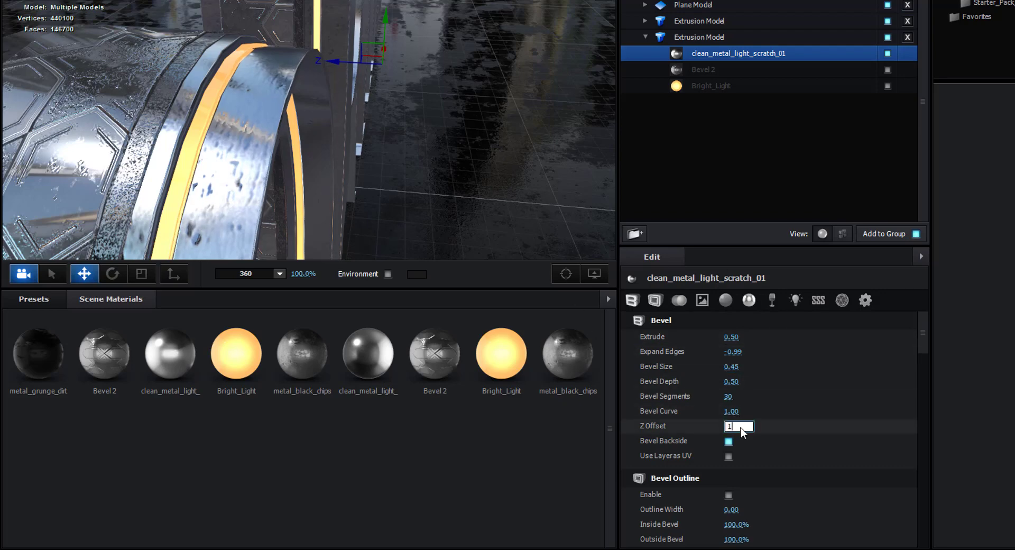
key("Return")
left_click_drag(421, 214, 405, 223)
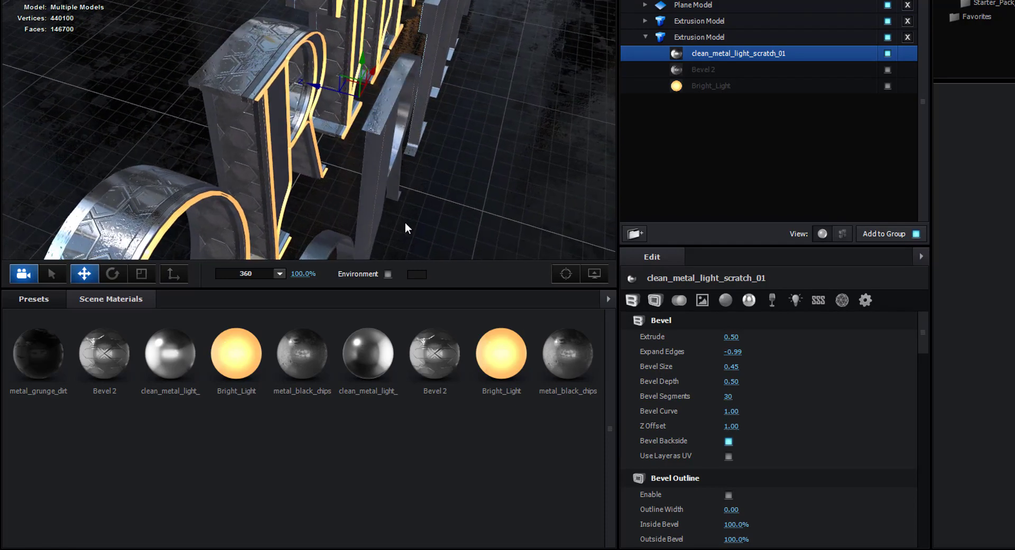
scroll(759, 465, "down", 1)
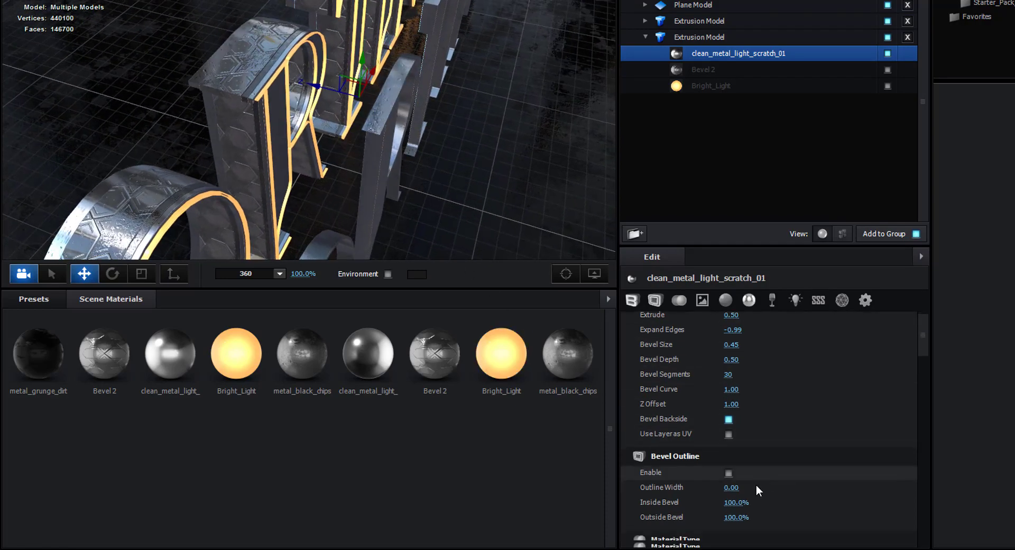
scroll(756, 484, "down", 5)
scroll(785, 411, "up", 4)
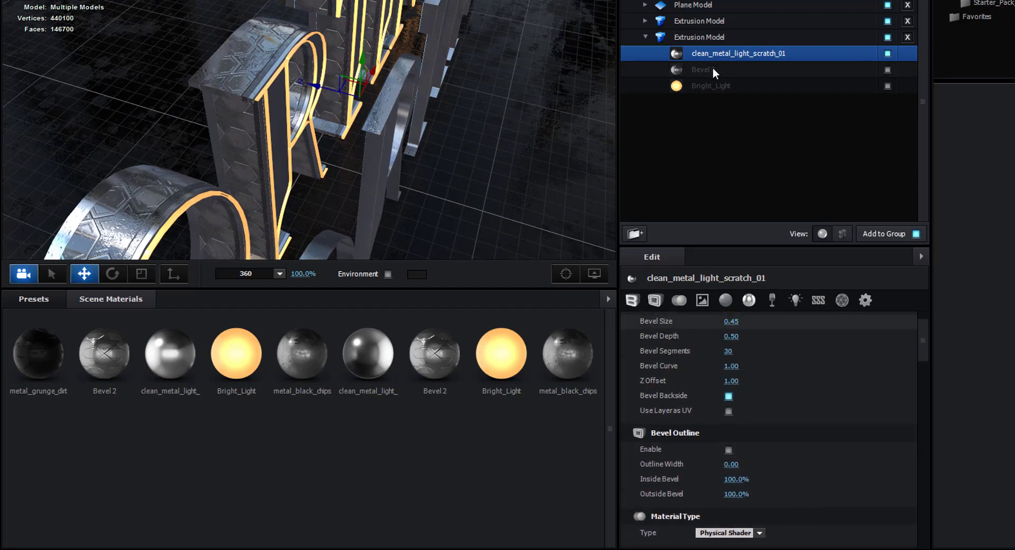
left_click_drag(420, 189, 463, 184)
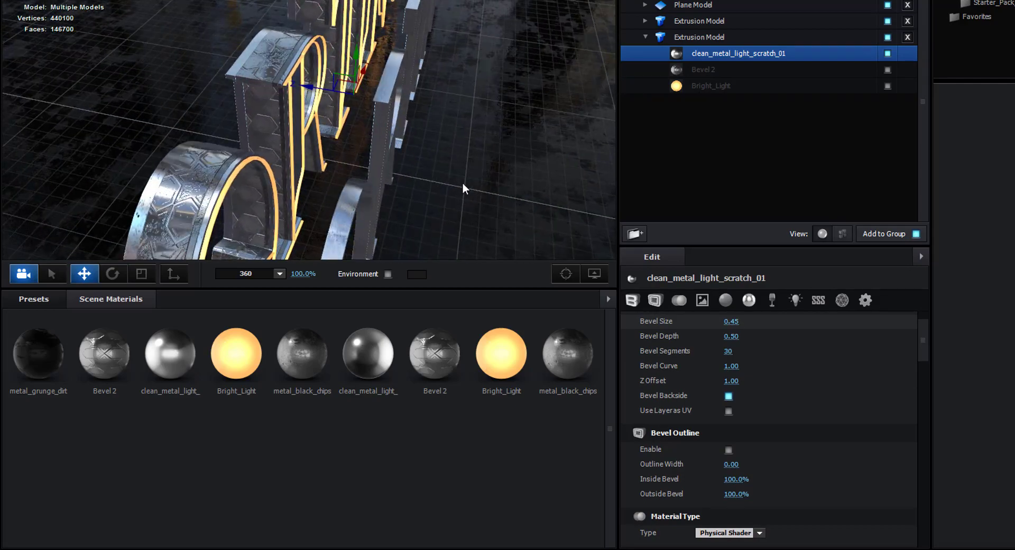
Turn the duplicated Extrusion Model's Bevel 2 back on and select it for editing
left_click(702, 71)
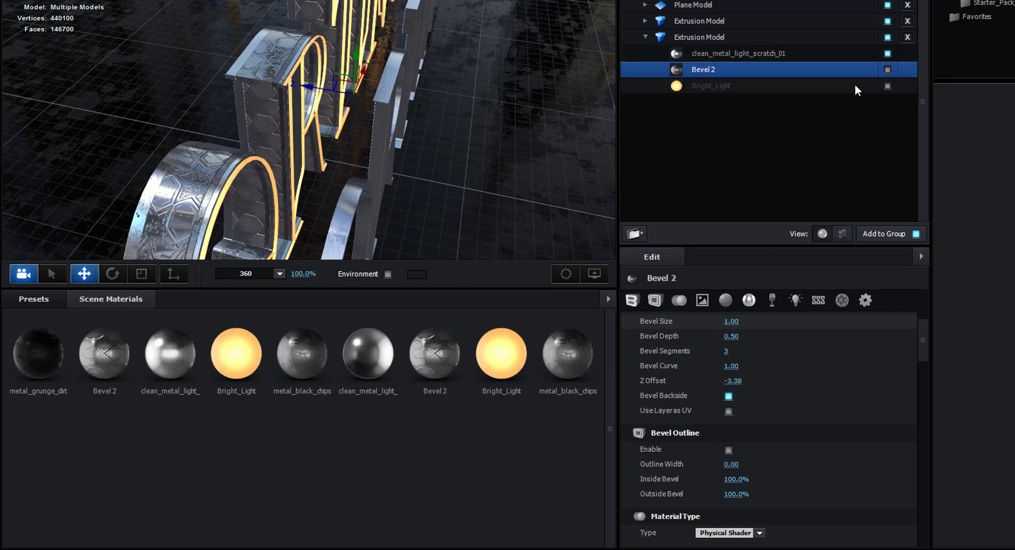
left_click(887, 69)
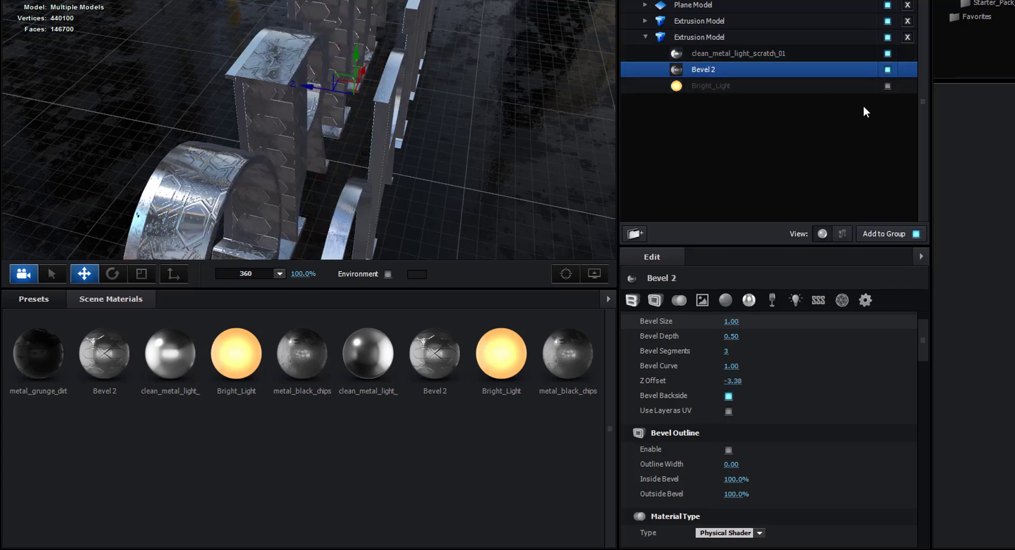
left_click(740, 54)
left_click(725, 71)
mouse_move(440, 184)
left_mouse_down()
mouse_move(404, 173)
mouse_move(425, 178)
left_mouse_up()
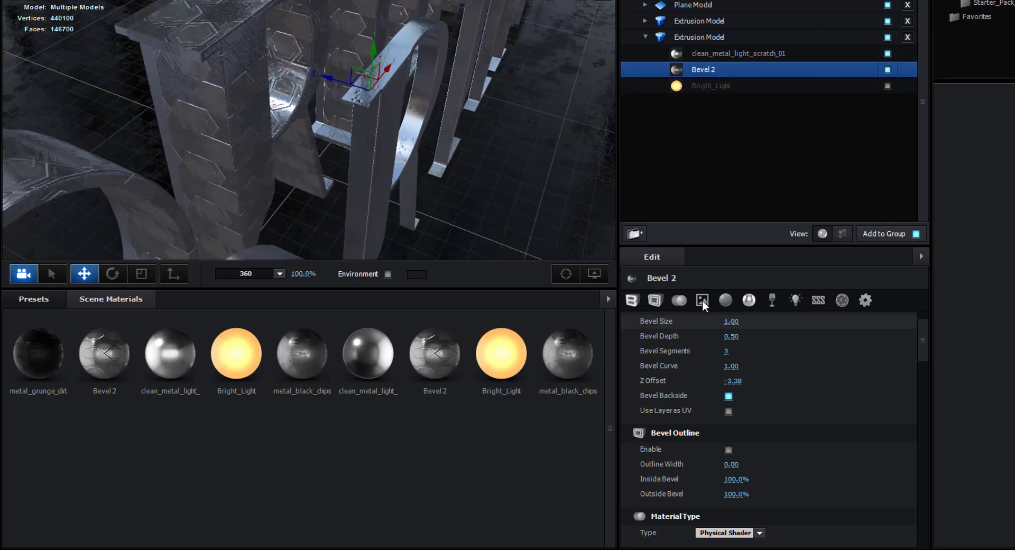
Try a Bevel Size of 0.45 on the duplicated Extrusion Model's Bevel 2
left_click_drag(729, 323, 731, 323)
left_click(731, 323)
type("0.4")
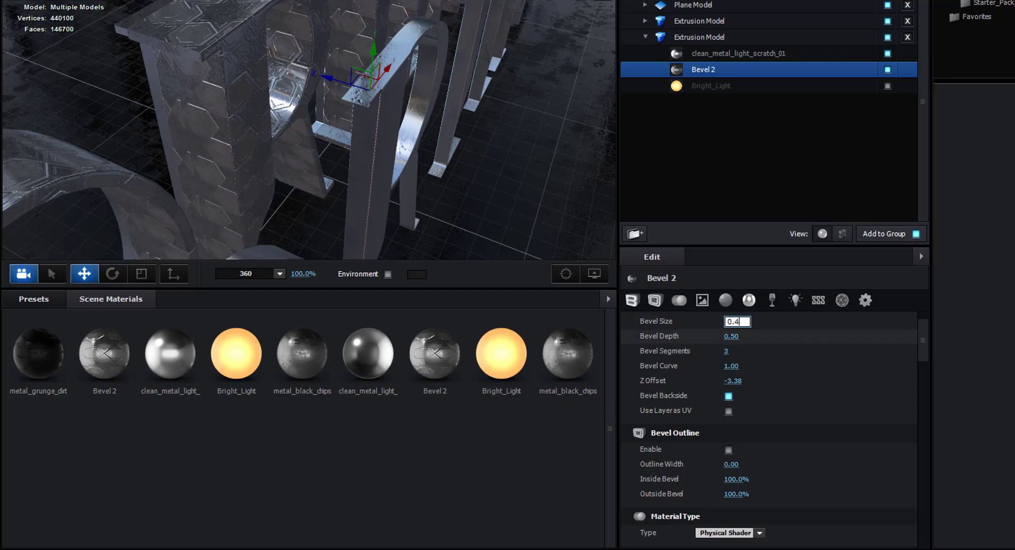
type("5")
key("Return")
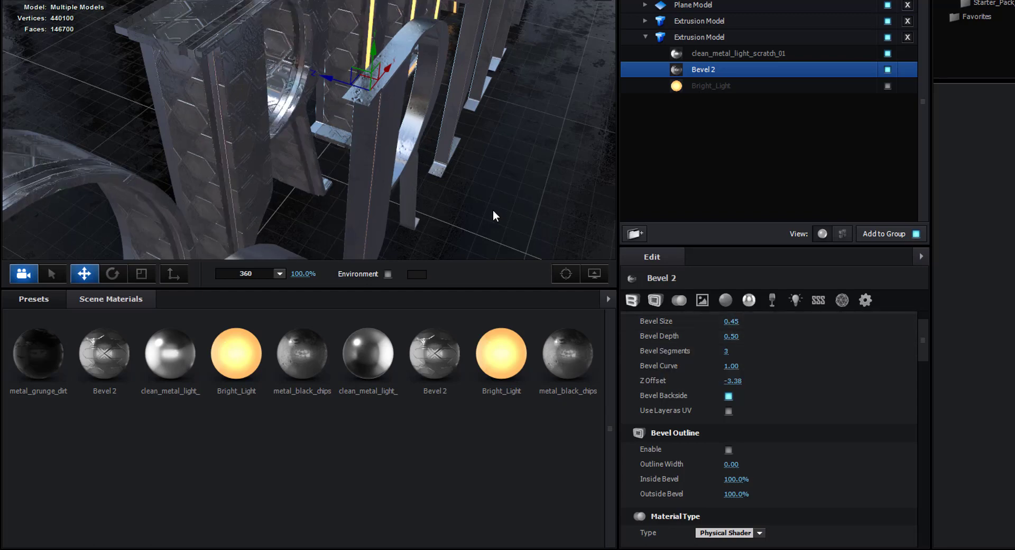
left_click_drag(495, 214, 769, 90)
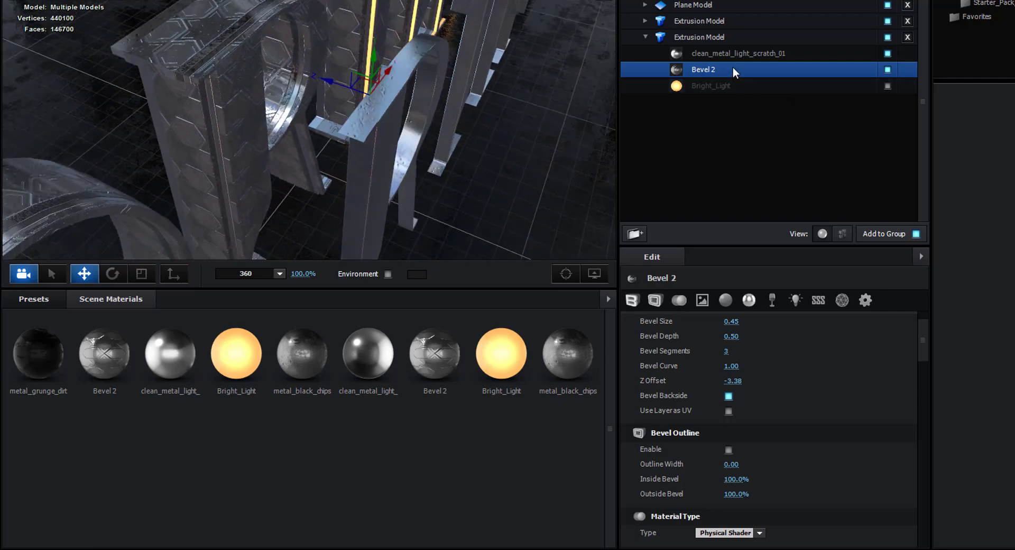
scroll(832, 365, "up", 2)
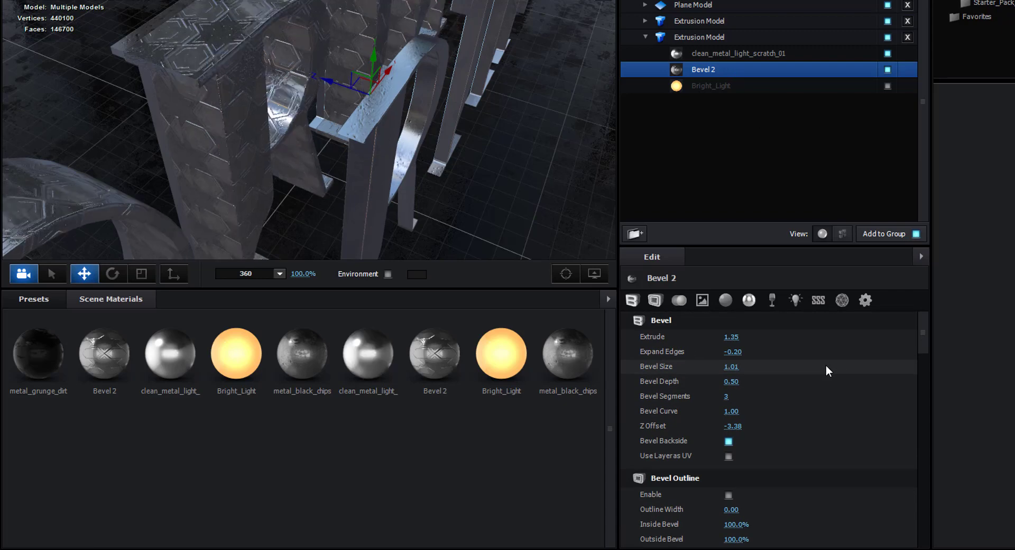
Remove the unused materials from the scene materials, keeping the duplicated model's Bevel 2 selected
left_click_drag(573, 190, 505, 177)
left_click(750, 57)
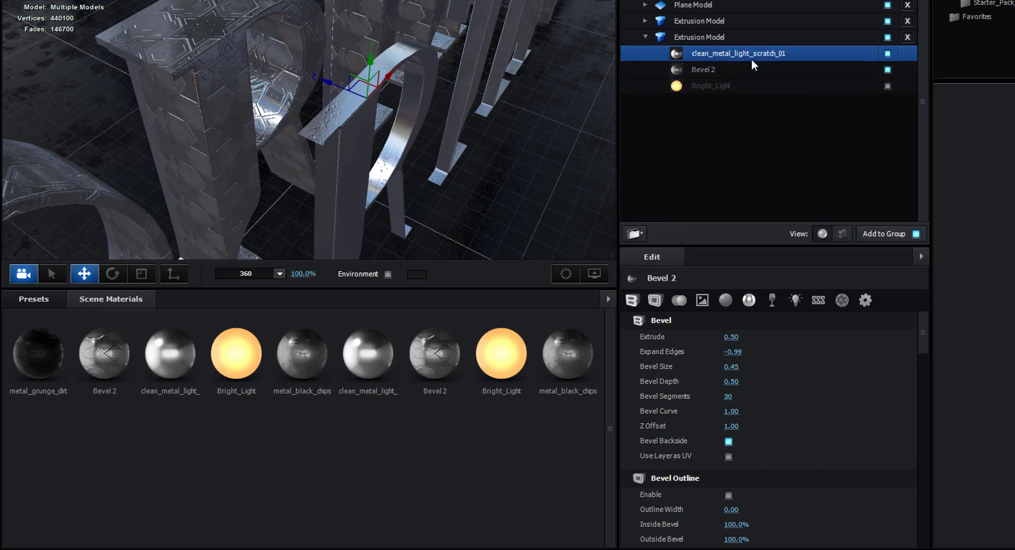
left_click(731, 68)
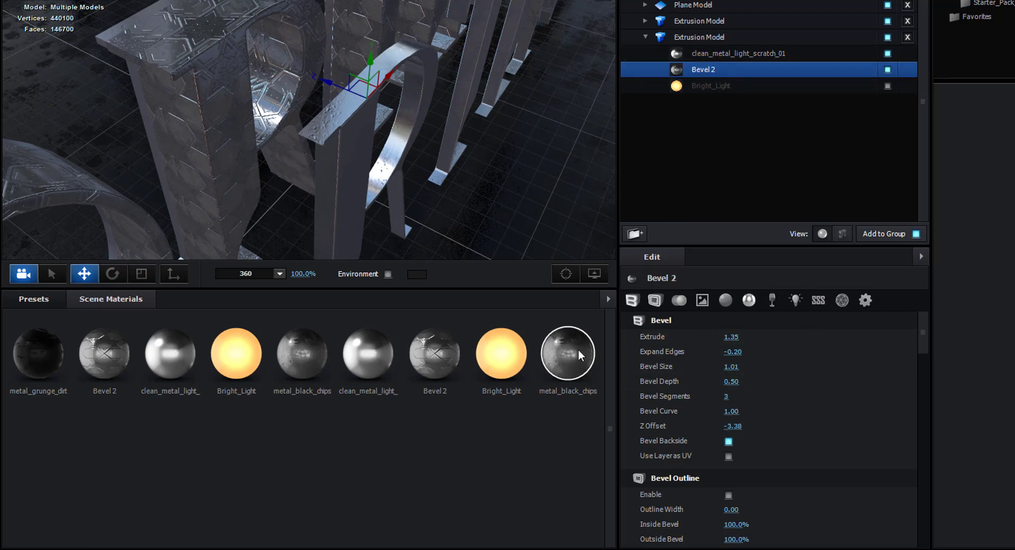
left_click(608, 299)
left_click(640, 315)
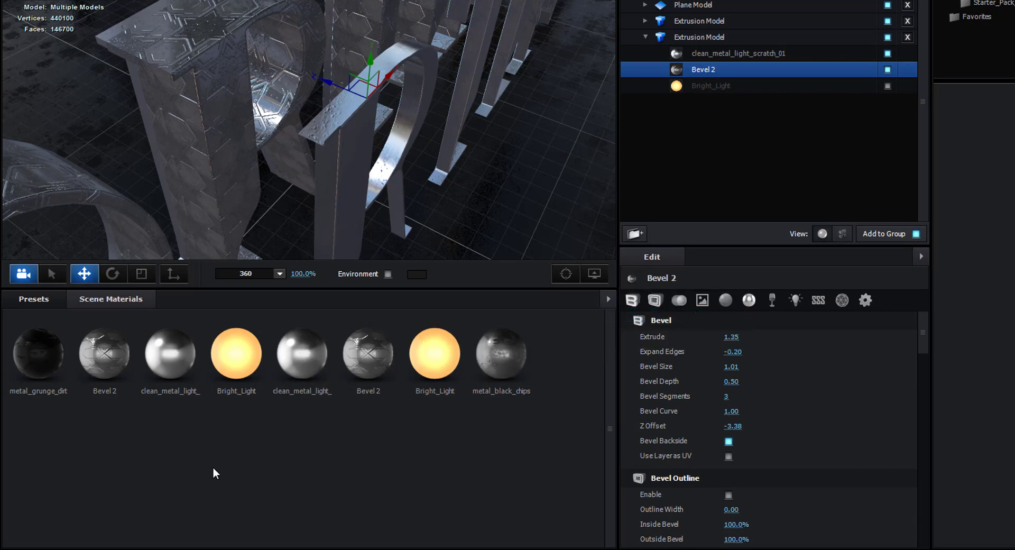
Browse the Pro_Shaders_2 Metal material presets for a suitable material
left_click(44, 295)
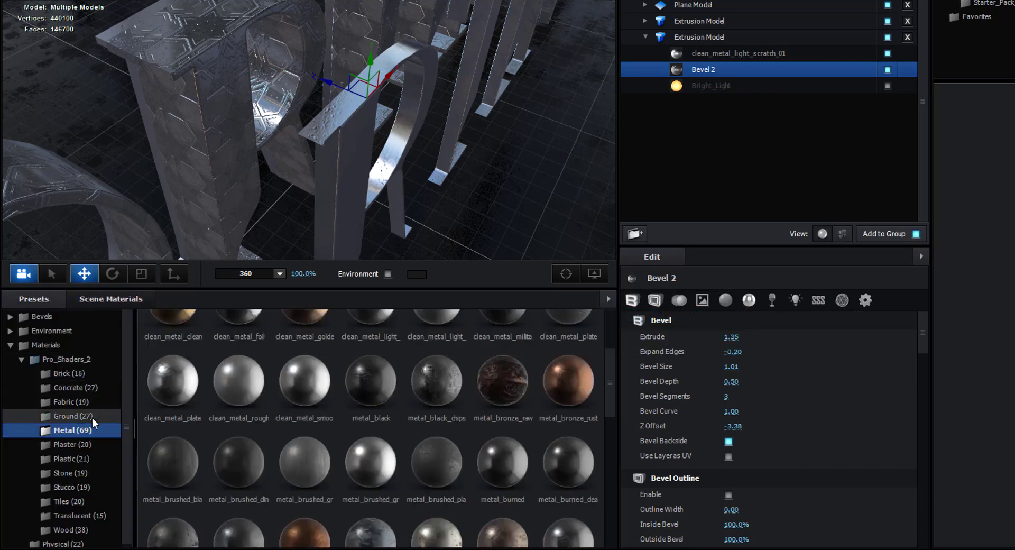
scroll(249, 454, "up", 1)
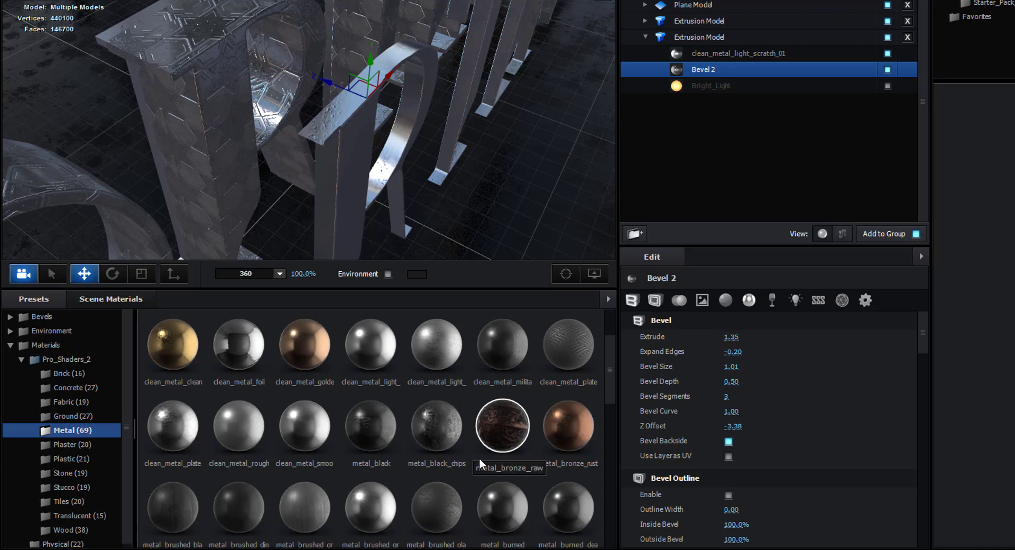
scroll(479, 458, "down", 2)
scroll(479, 457, "down", 8)
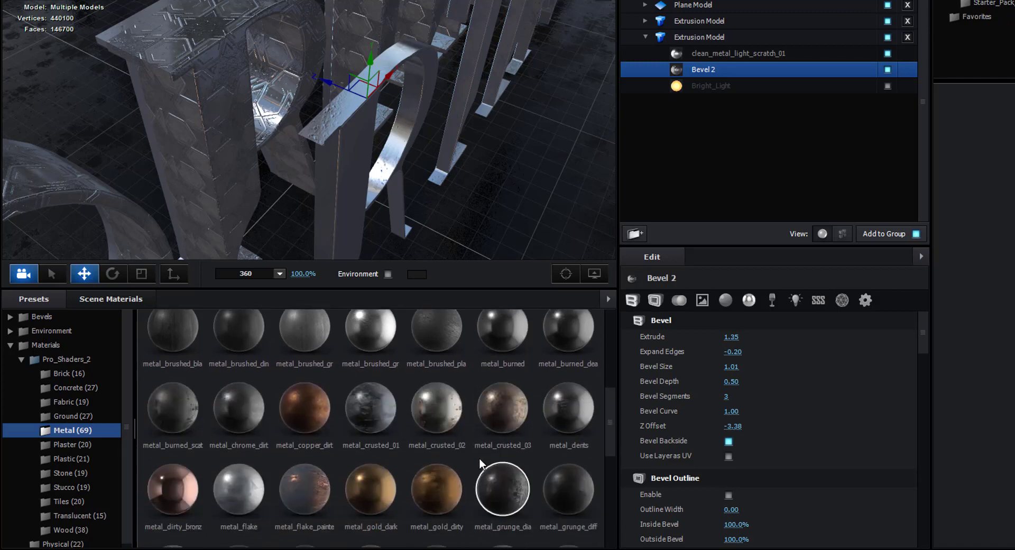
scroll(481, 458, "up", 8)
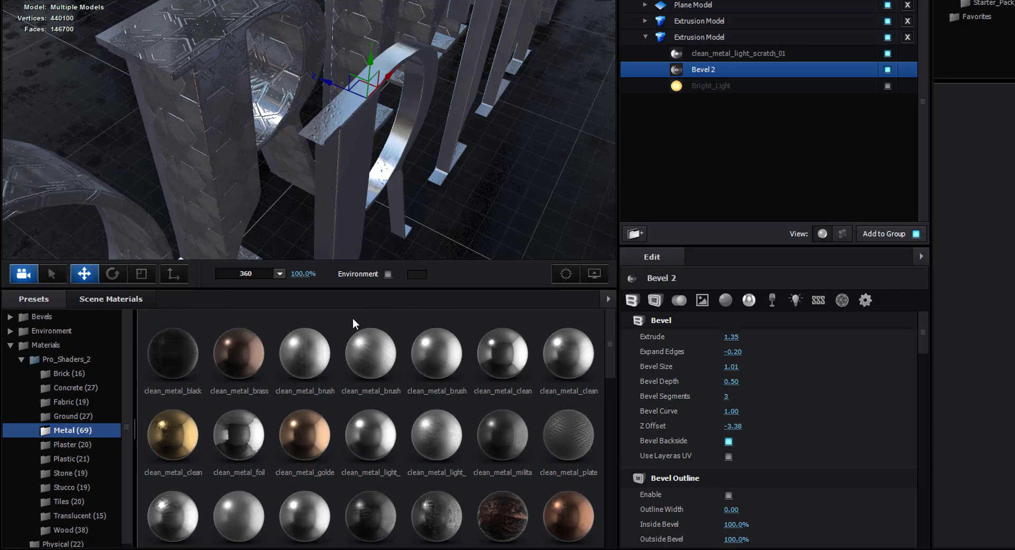
Return to the scene materials and purge unused ones once more
left_click(129, 301)
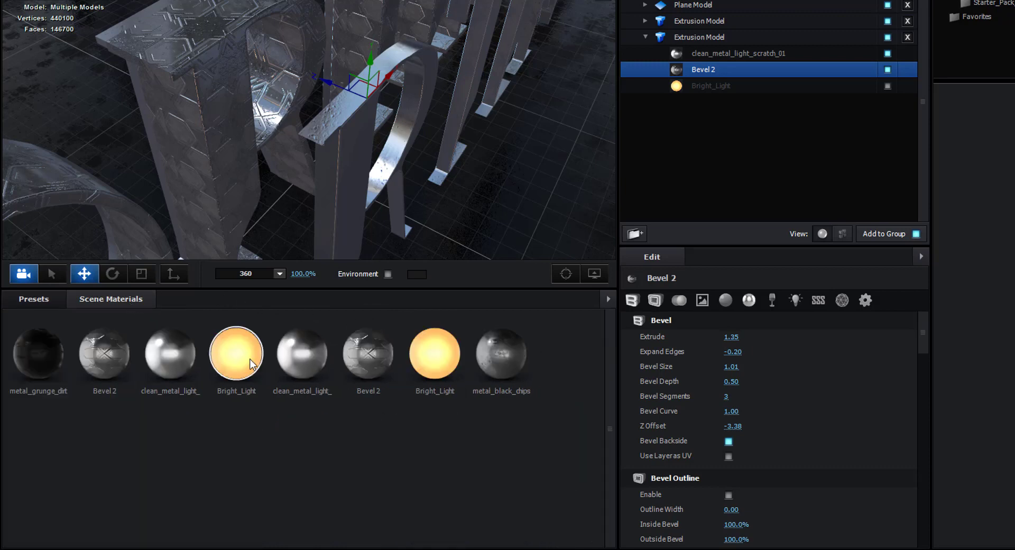
left_click(608, 299)
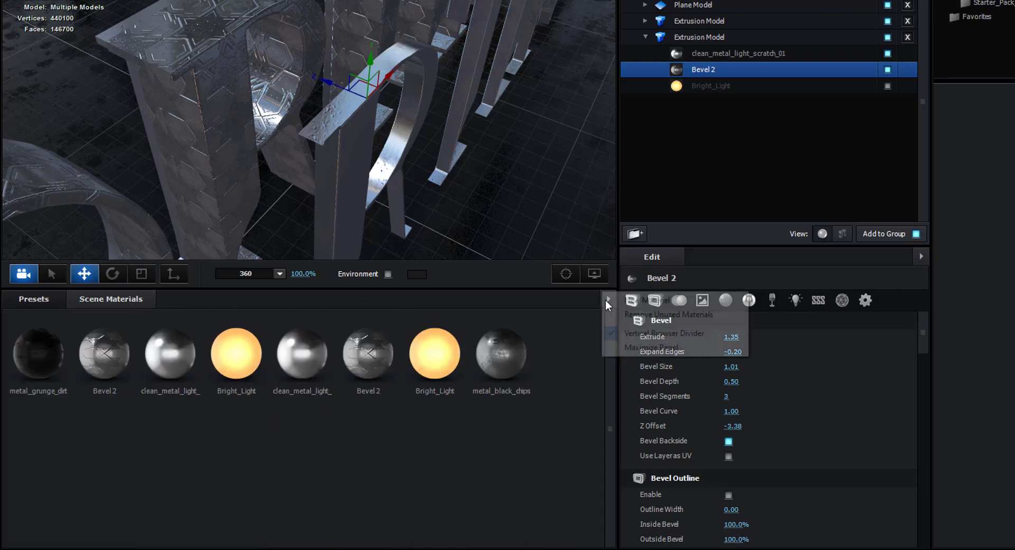
left_click(659, 313)
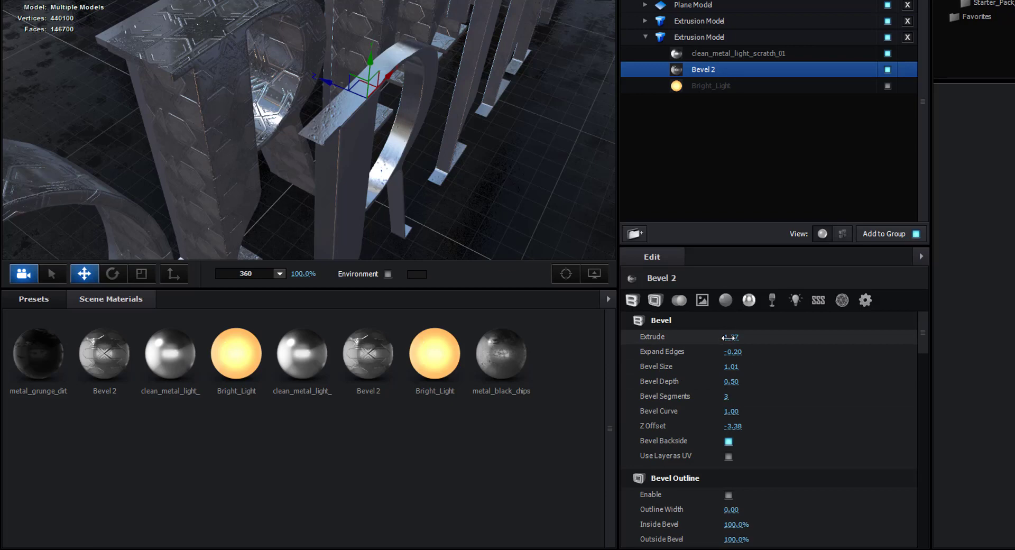
Set the duplicated model's Bevel 2 to Extrude 0.70 and Expand Edges 0.18
left_click_drag(730, 337, 689, 336)
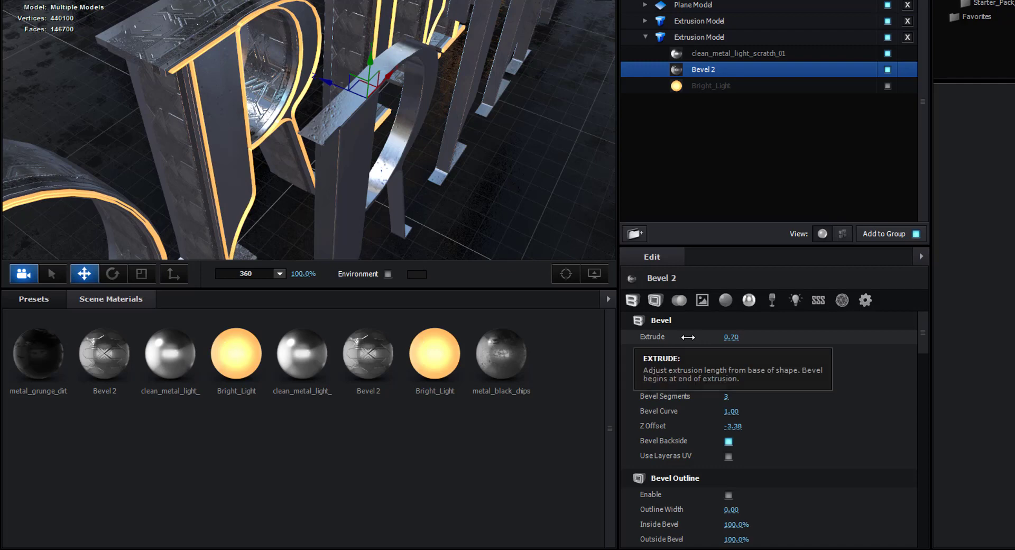
left_click_drag(456, 137, 501, 163)
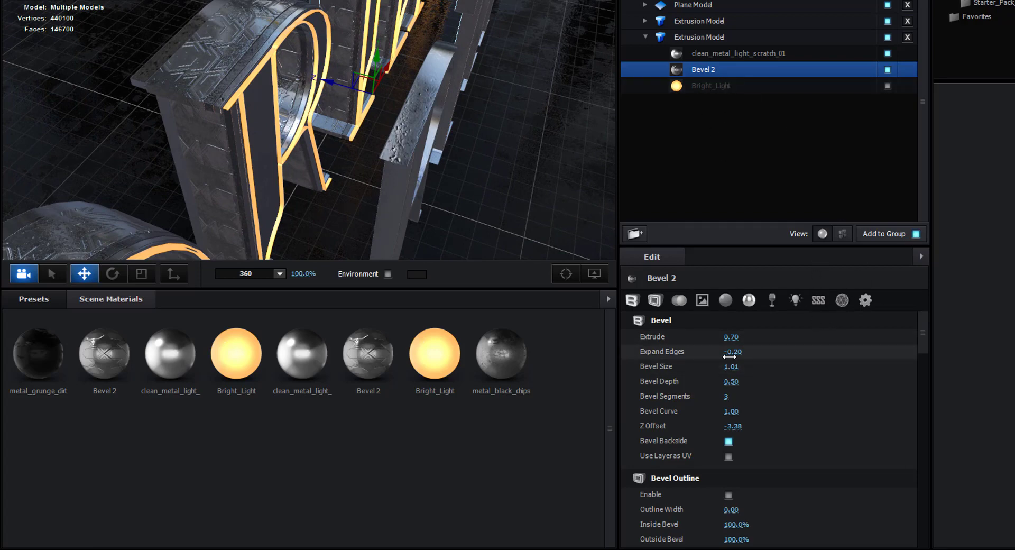
left_click_drag(730, 356, 762, 361)
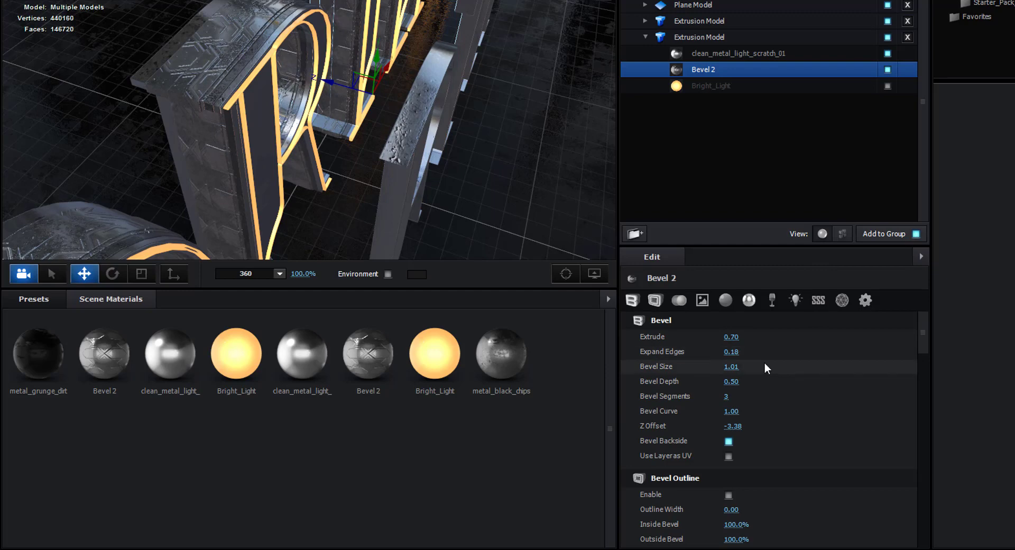
Set Bevel 2's Bevel Size to 0, Bevel Depth to 0.90 and Bevel Curve to 0.44
left_click(731, 368)
type("0")
key("Return")
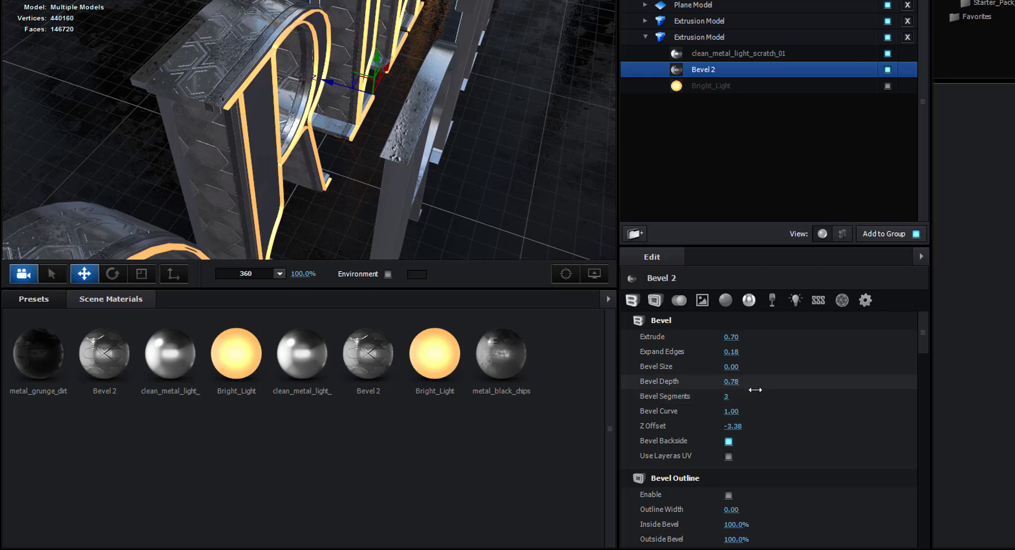
left_click_drag(755, 389, 696, 413)
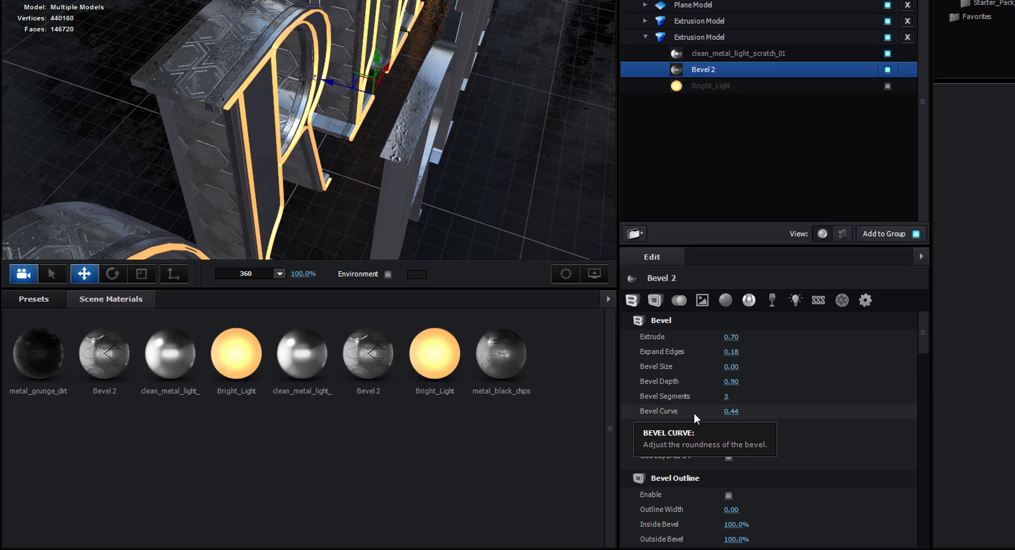
Bring Bevel 2 against the duplicated model's scratched metal bevel with a Z Offset of 0.38
left_click_drag(742, 426, 1009, 459)
left_click_drag(496, 199, 480, 182)
scroll(481, 186, "up", 5)
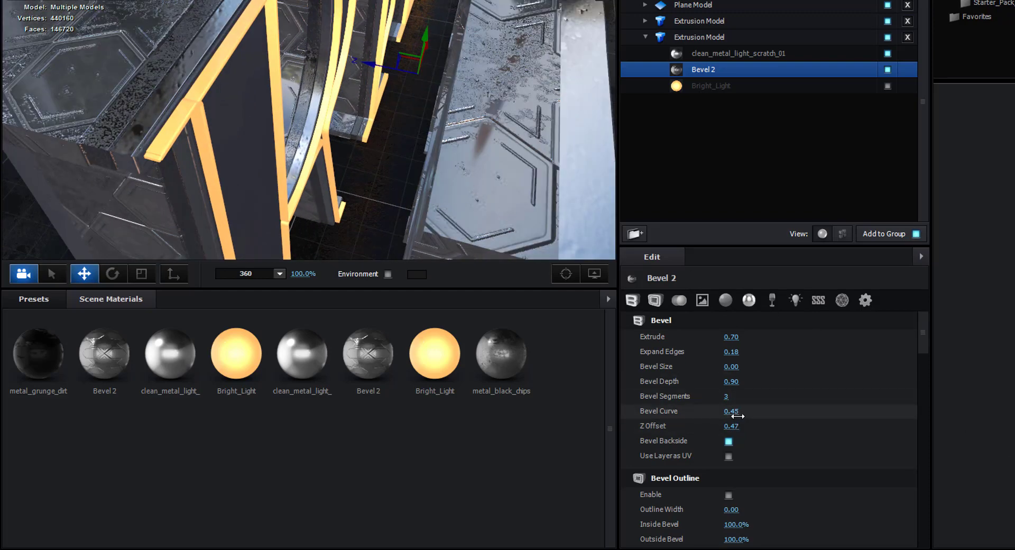
left_click_drag(730, 416, 728, 428)
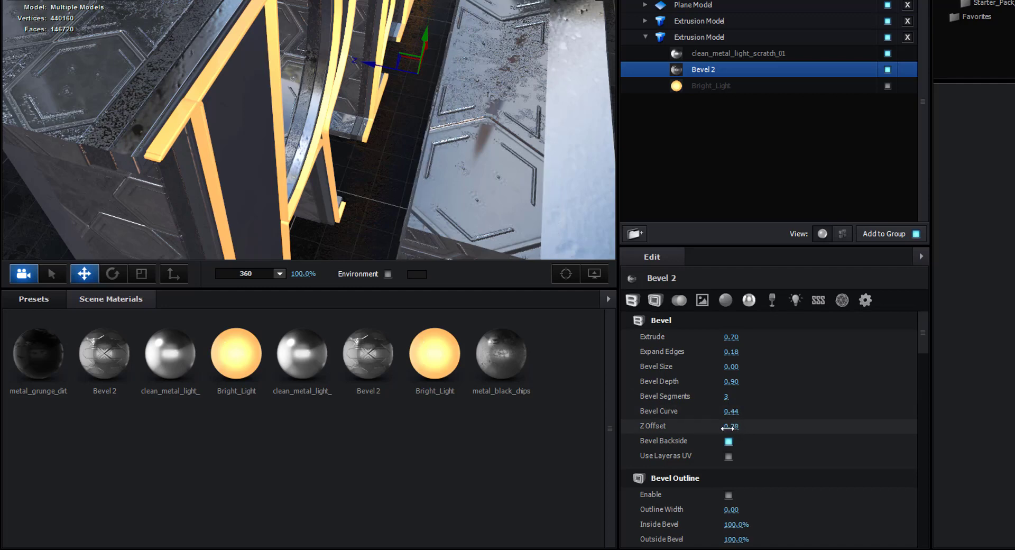
mouse_move(454, 196)
left_mouse_down()
mouse_move(402, 223)
mouse_move(455, 206)
mouse_move(438, 204)
left_mouse_up()
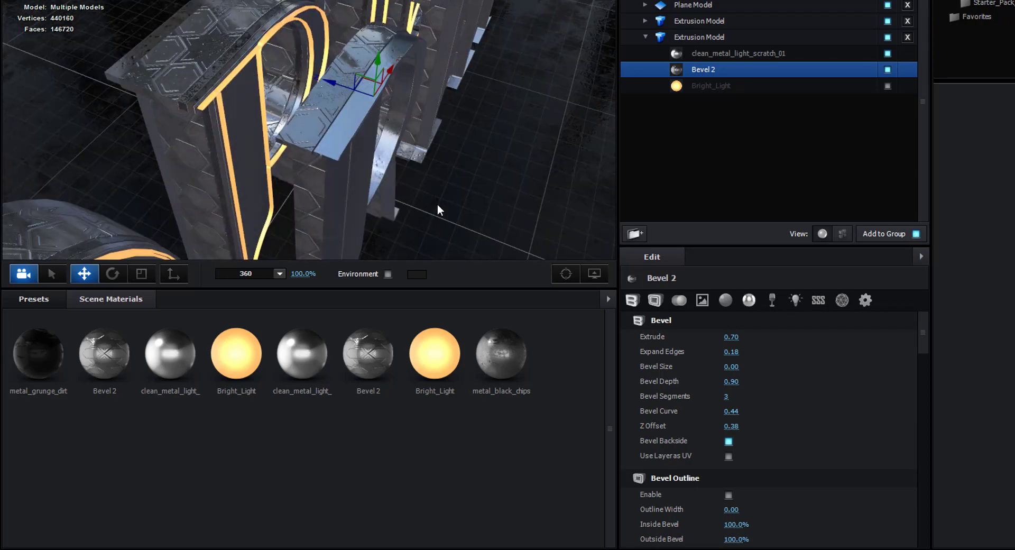
Duplicate the metal_black_chips material and apply the copy to the duplicated extrusion model in place of Bright_Light
left_click(711, 86)
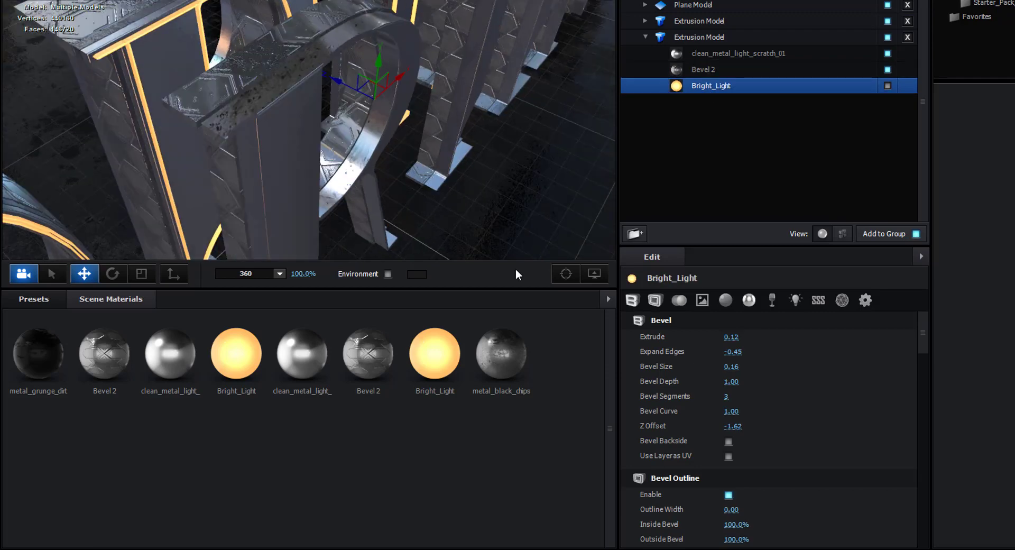
right_click(528, 366)
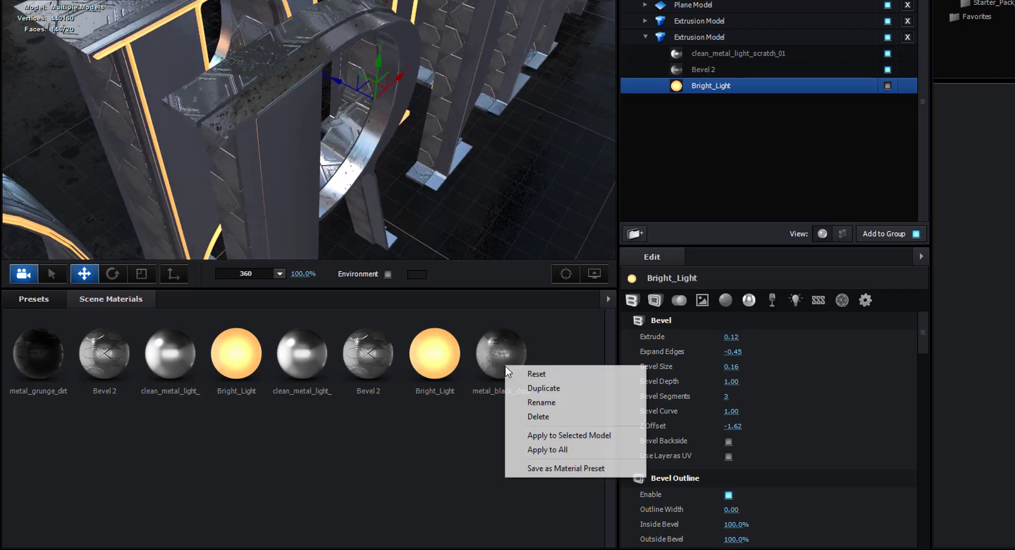
left_click(554, 387)
left_click(836, 86)
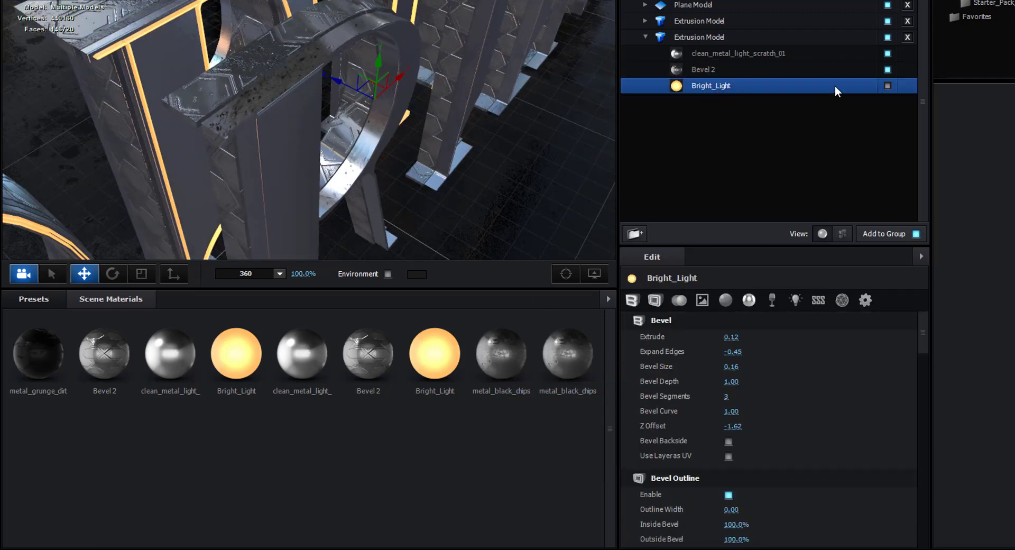
left_click(738, 75)
left_click(731, 84)
left_click_drag(569, 357, 734, 91)
mouse_move(497, 163)
left_mouse_down()
mouse_move(480, 165)
mouse_move(493, 163)
left_mouse_up()
left_click(719, 88)
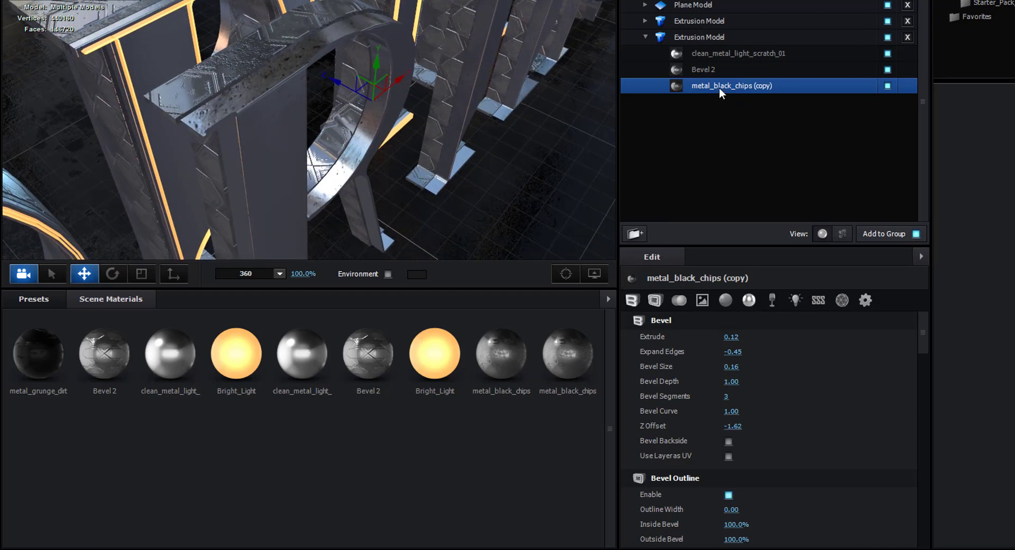
Set the metal_black_chips copy's Expand Edges to 0.04 and Bevel Size to 0.50
left_click(733, 352)
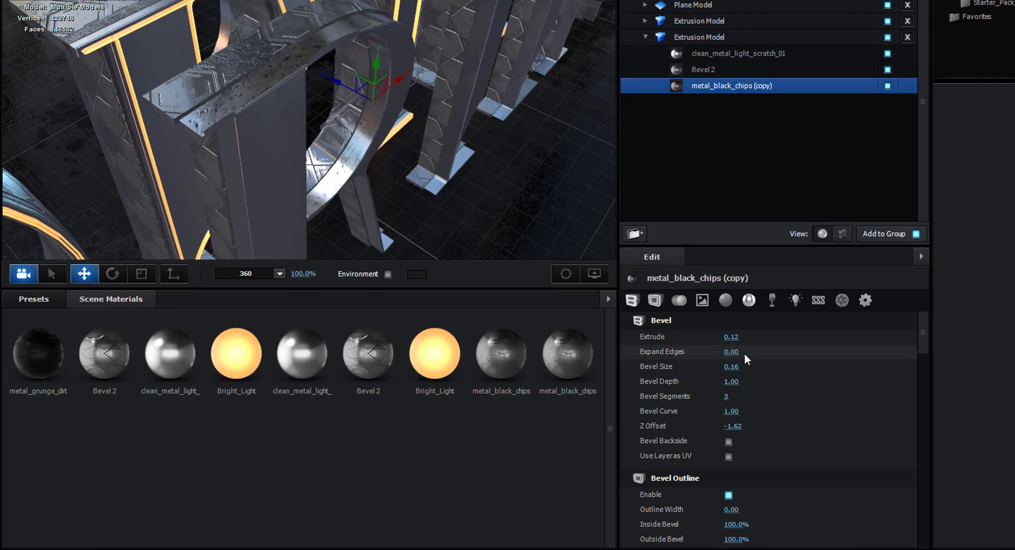
left_click_drag(736, 355, 739, 357)
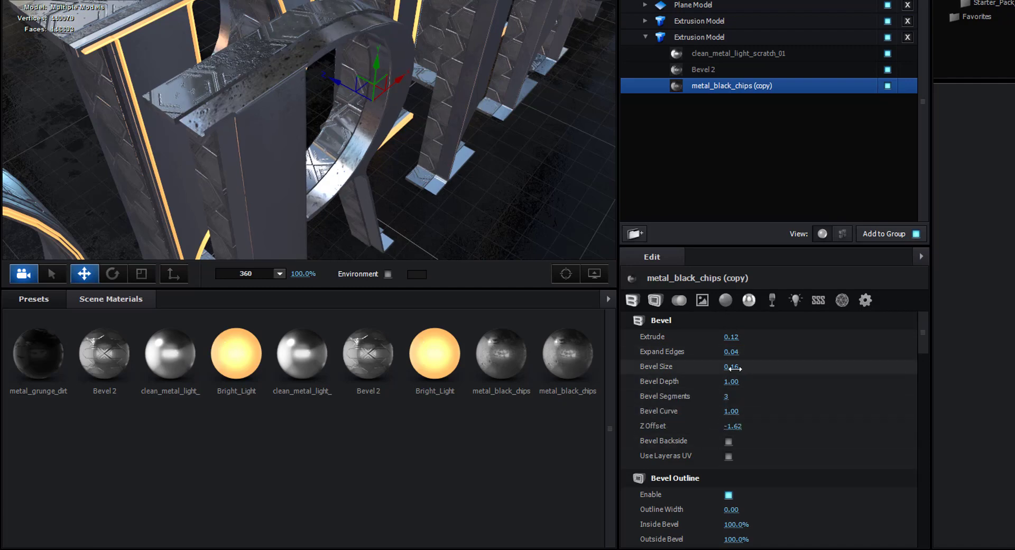
left_click(731, 367)
type("0.5")
key("Return")
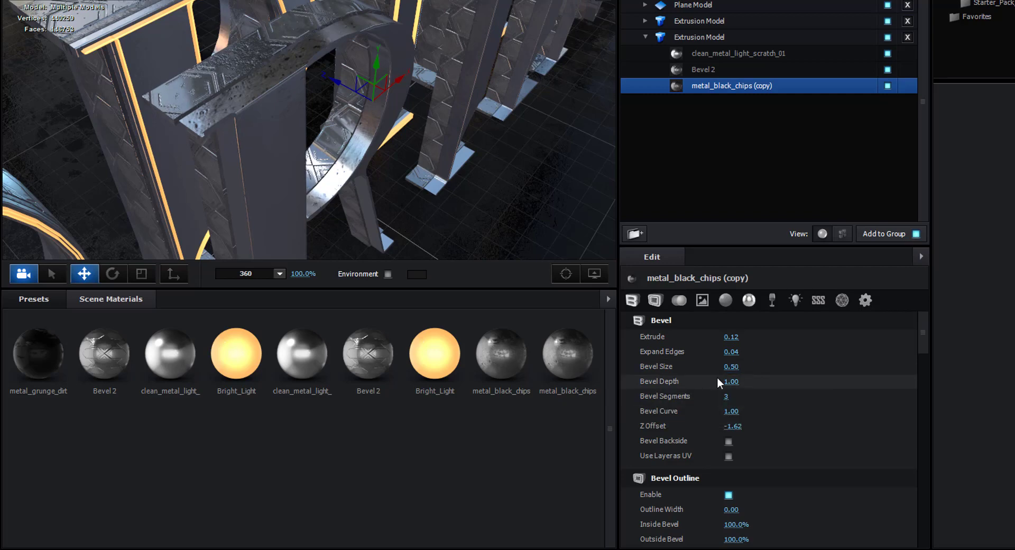
Push the metal_black_chips copy's bevel layer along the duplicated model with a Z Offset of 0.67
left_click_drag(739, 427, 940, 485)
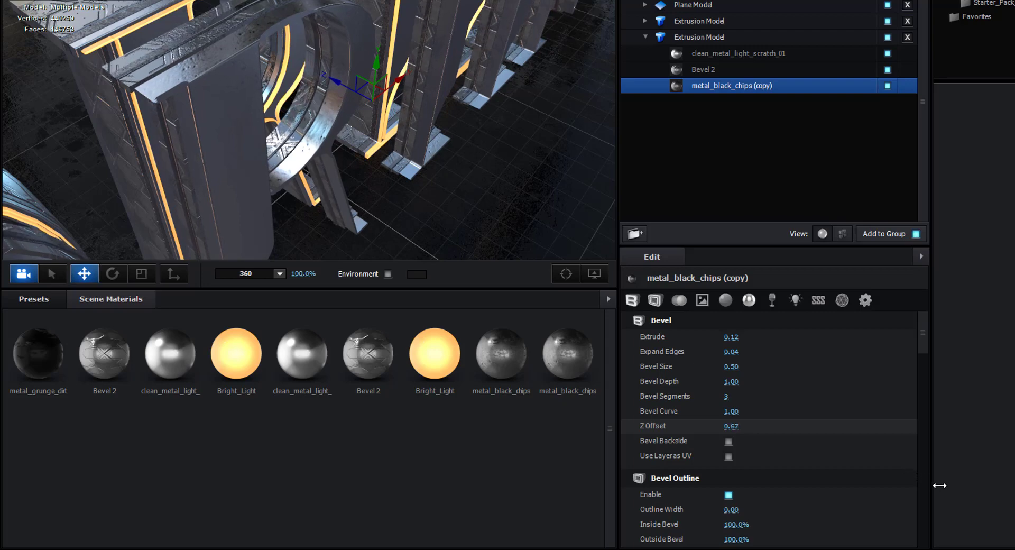
scroll(390, 188, "up", 1)
left_click_drag(428, 210, 437, 212)
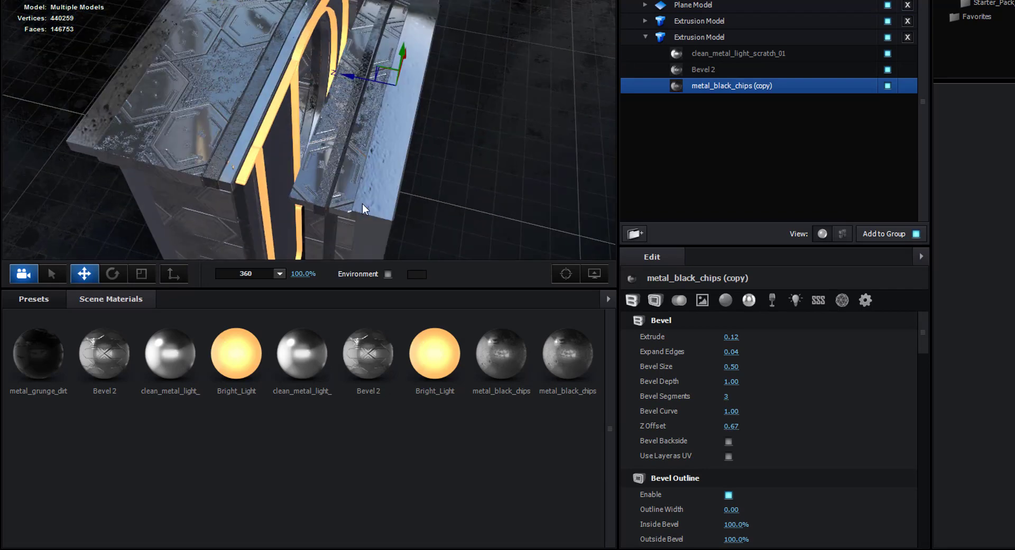
Try moving the duplicated model along Z against the original lettering and inspect the join from several angles
left_click_drag(353, 79, 333, 79)
left_click_drag(351, 154, 378, 195)
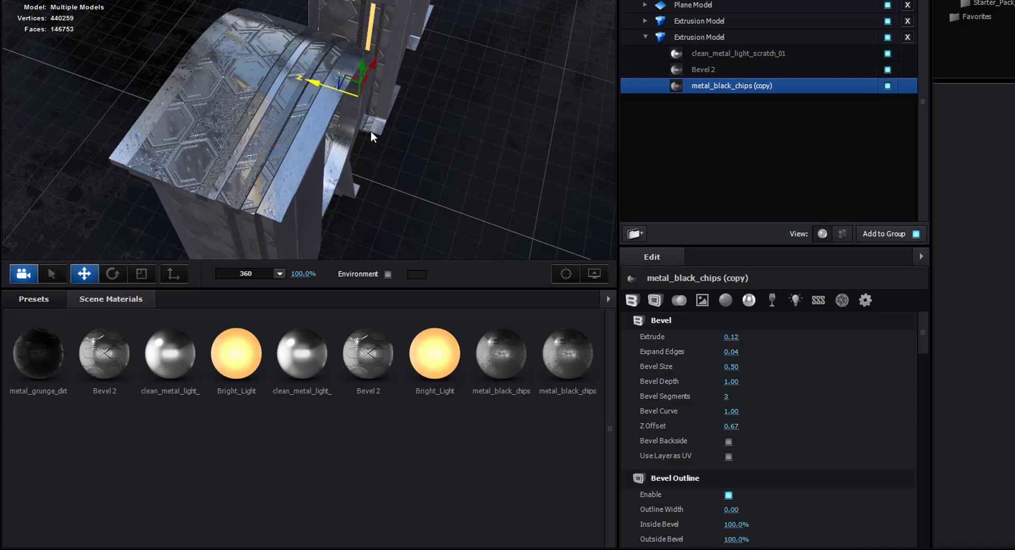
left_click_drag(374, 132, 37, 141)
left_click_drag(270, 163, 428, 172)
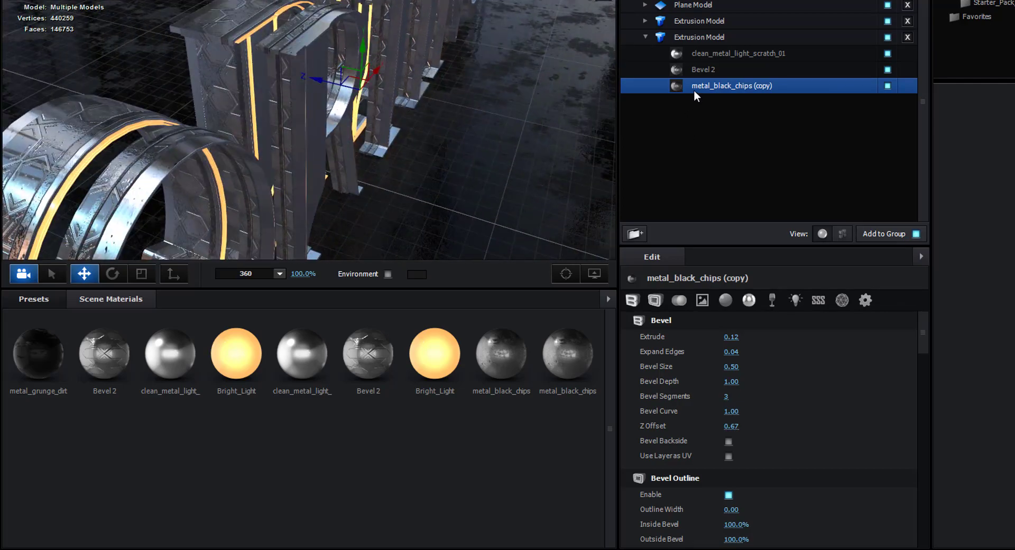
Enable the Bevel Outline on the duplicated model's clean_metal_light_scratch_01 bevel
left_click(319, 117)
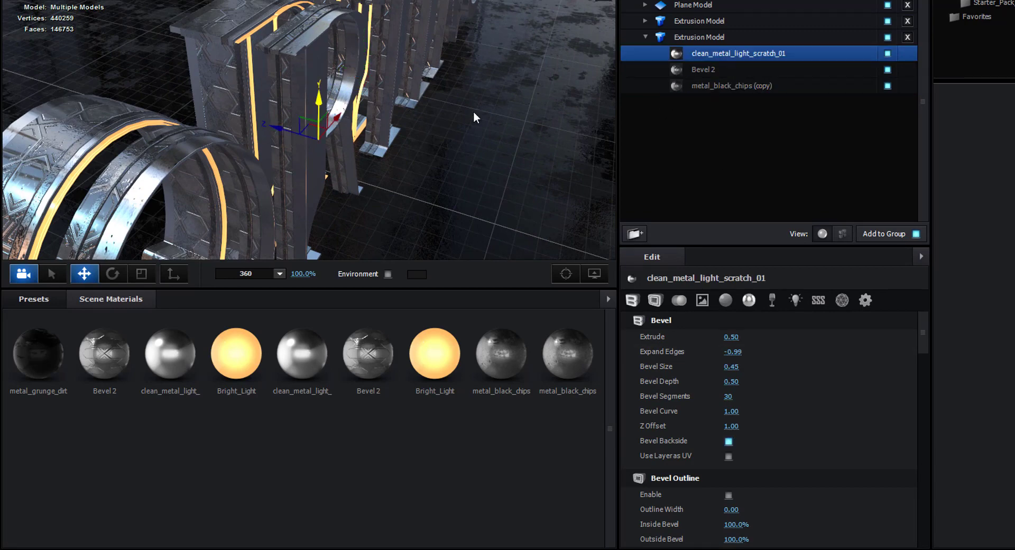
left_click(712, 66)
left_click(718, 54)
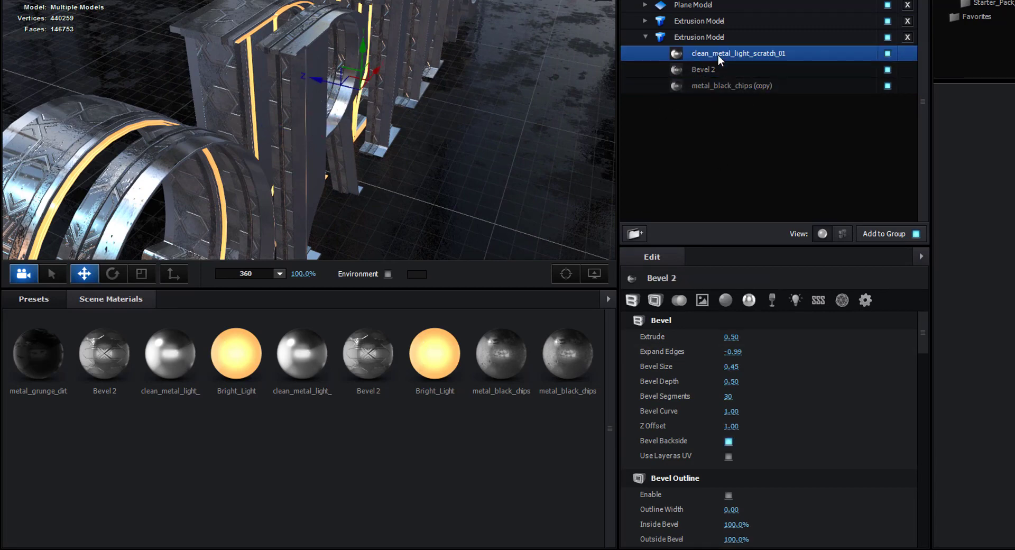
left_click(728, 495)
Move the duplicated model along Z until it sits directly against the original lettering
left_click_drag(404, 185, 368, 124)
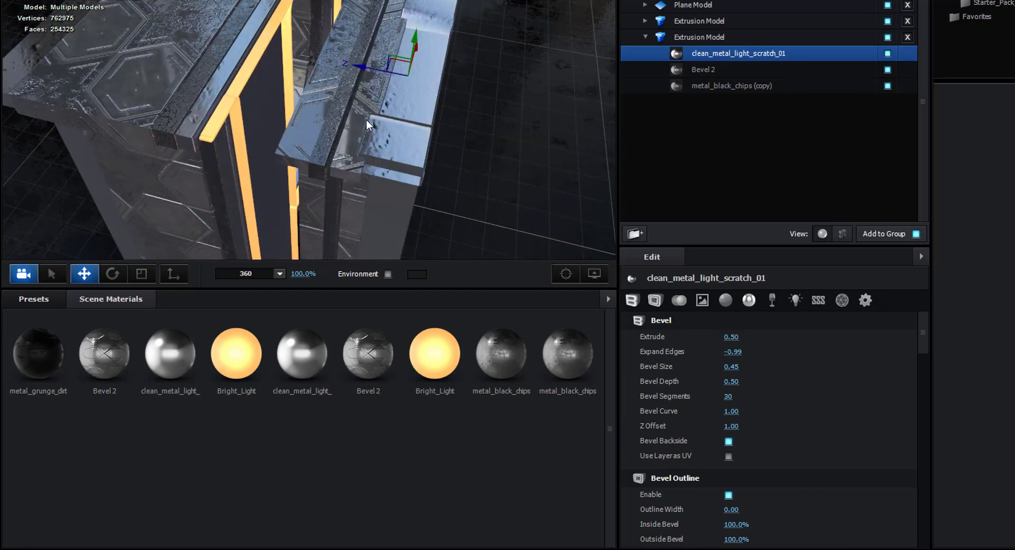
left_click_drag(363, 72, 332, 63)
left_click_drag(427, 151, 311, 203)
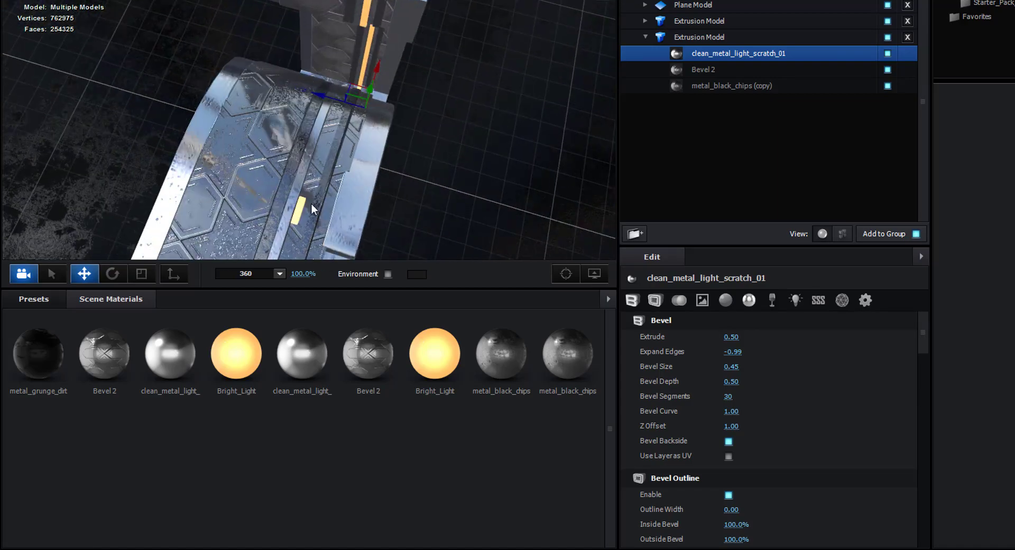
left_click_drag(321, 101, 312, 127)
Collapse the duplicated model's material list and purge the unused scene materials
left_click(645, 37)
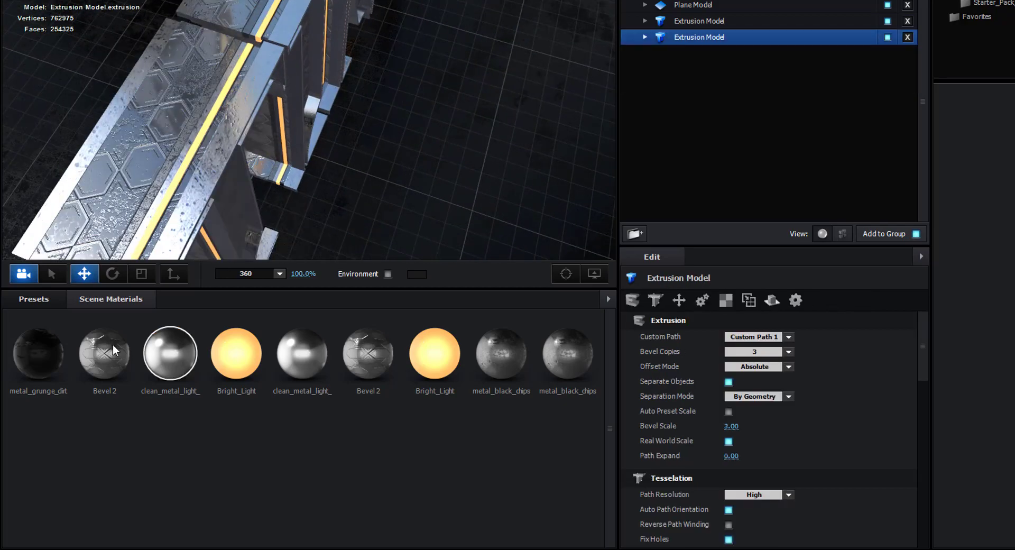
left_click(608, 298)
left_click(634, 313)
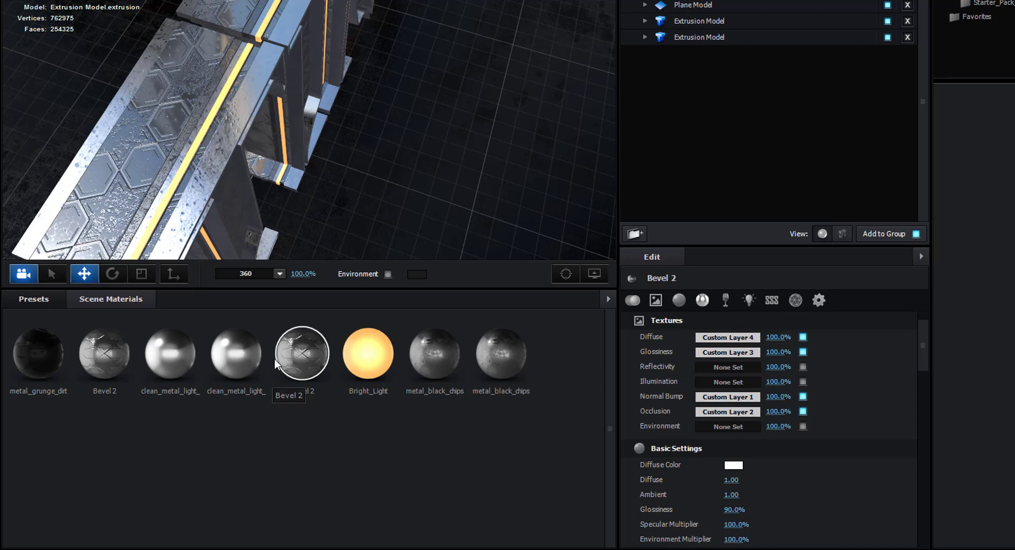
Set the Diffuse texture's UV Repeat to 5 on the Bevel 2 scene material
left_click_drag(275, 359, 153, 246)
left_click(711, 337)
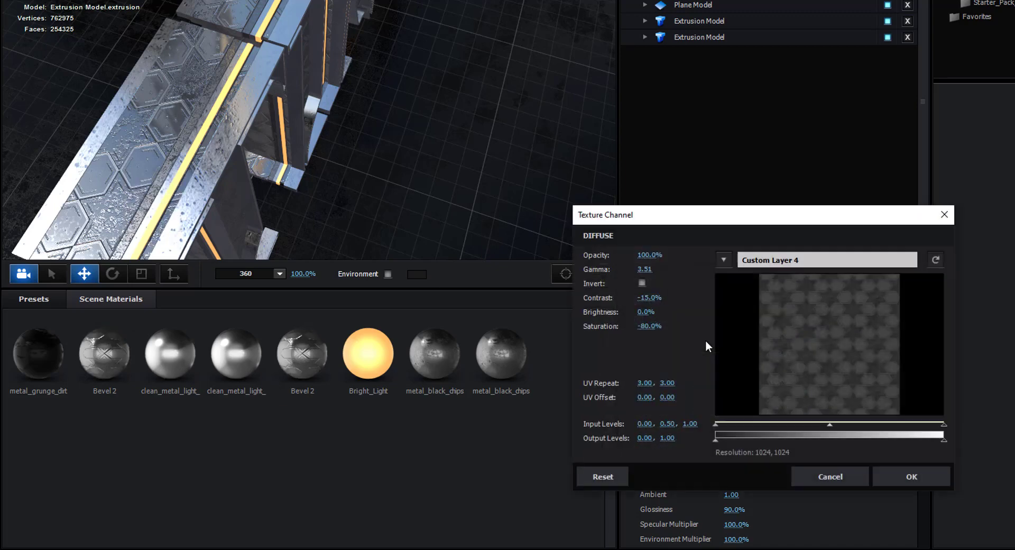
left_click(658, 383)
type("5")
key("Return")
left_click(911, 476)
Set the UV Repeat of Bevel 2's Glossiness and Normal Bump textures to 5.00, comparing the surface with the bump off and on
left_click(731, 357)
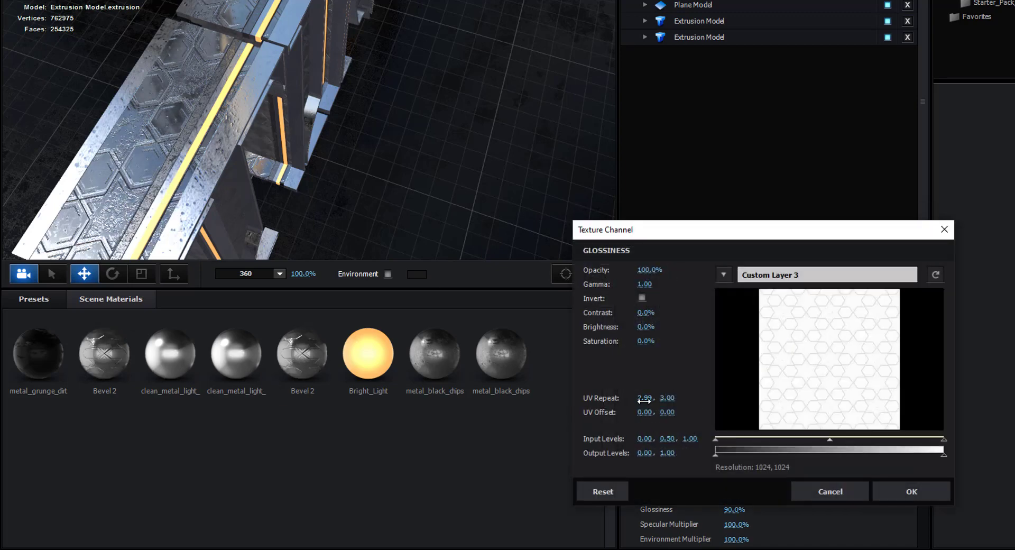
left_click(911, 491)
left_click(731, 396)
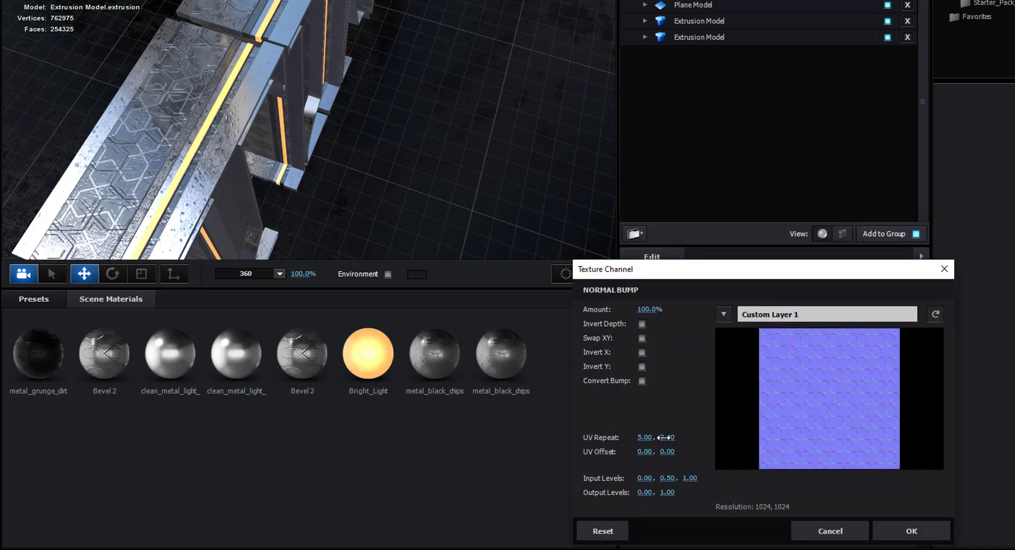
left_click(873, 526)
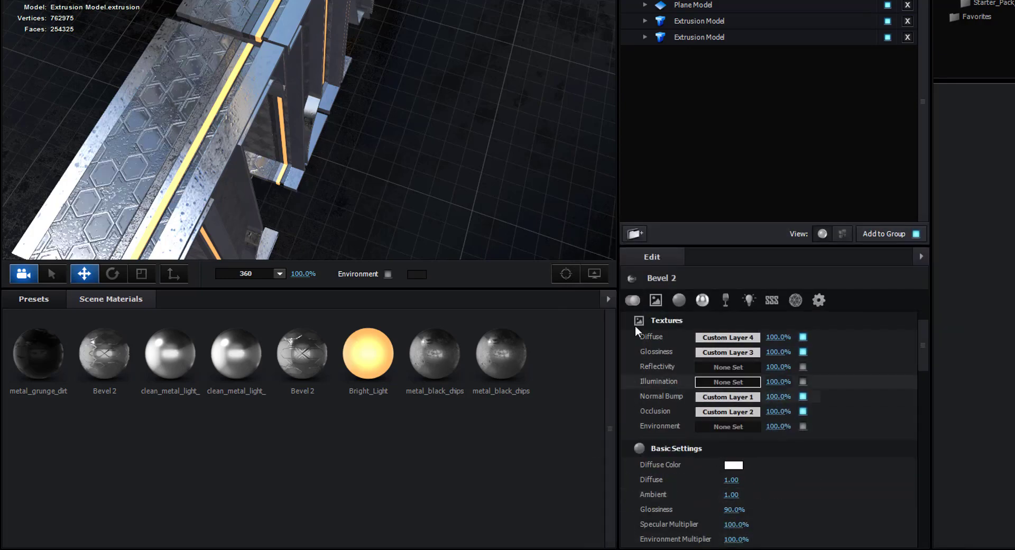
left_click(803, 396)
left_click(803, 397)
left_click(803, 397)
left_click(803, 398)
Set Bevel 2's Reflectivity Intensity to 25% and check the whole VORTINO title with it
left_click_drag(433, 183, 492, 157)
scroll(408, 148, "down", 3)
scroll(778, 477, "down", 5)
left_click(735, 458)
type("25")
key("Return")
scroll(183, 125, "up", 5)
scroll(209, 176, "down", 3)
scroll(287, 160, "down", 5)
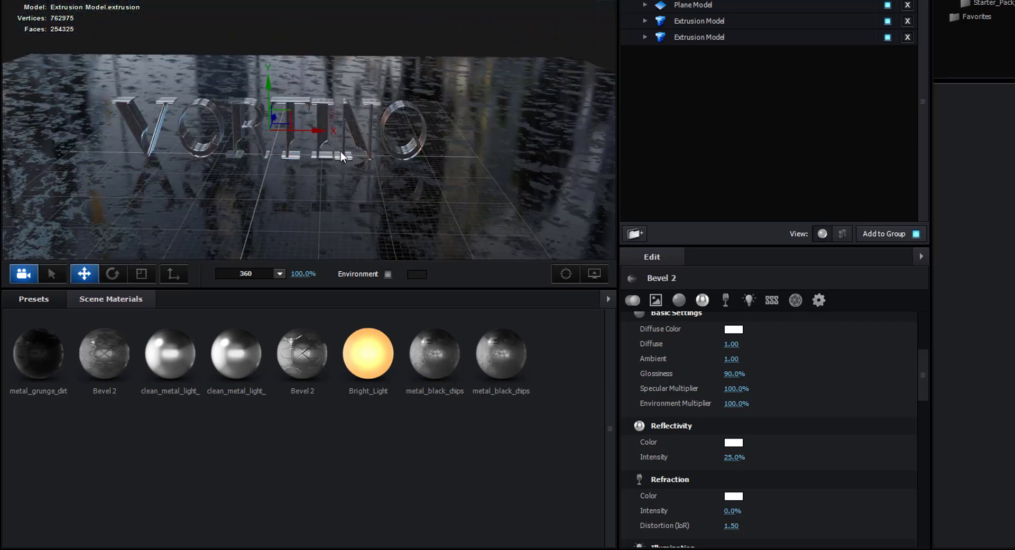
scroll(297, 193, "up", 4)
scroll(349, 164, "down", 2)
scroll(386, 148, "up", 3)
Change the Bright_Light material's illumination colour and accept the scene setup to return to the After Effects composition
left_click(370, 355)
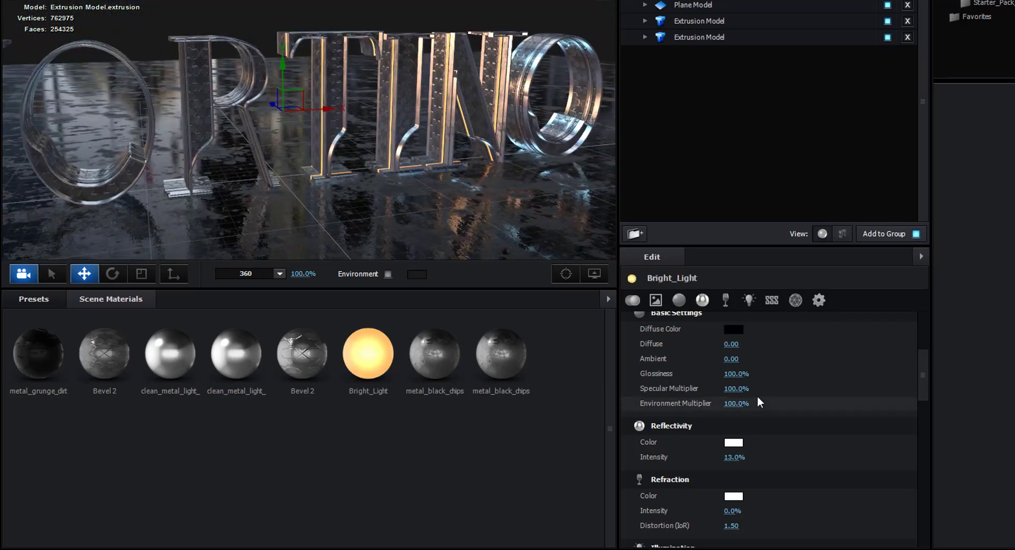
scroll(757, 398, "down", 3)
left_click(733, 430)
left_click(796, 428)
left_click_drag(750, 426, 785, 367)
left_click(799, 436)
left_click(845, 523)
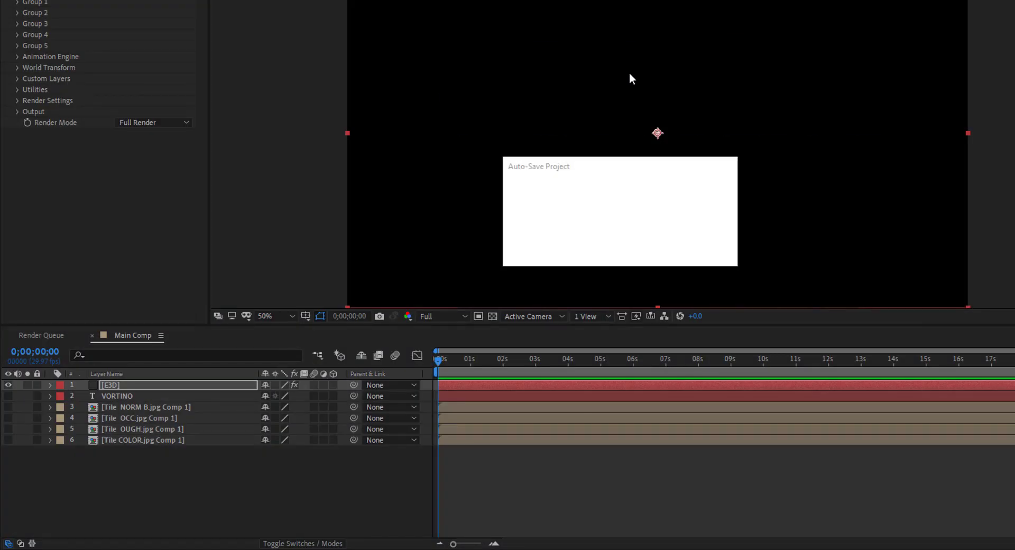
Add a two-node camera with the 50mm preset to Main Comp
right_click(166, 494)
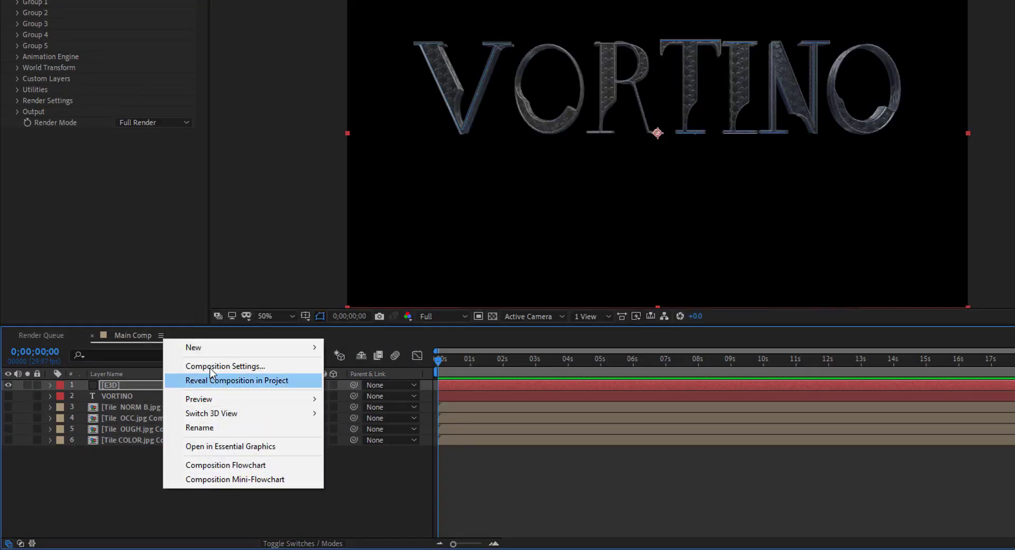
mouse_move(258, 351)
left_click(374, 409)
key("BackSpace")
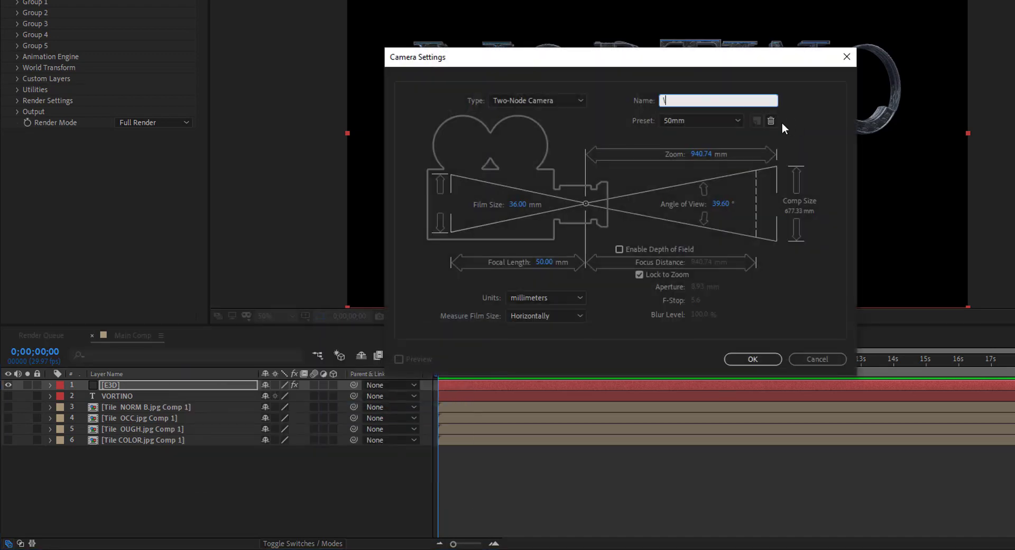
type("\\")
left_click(752, 359)
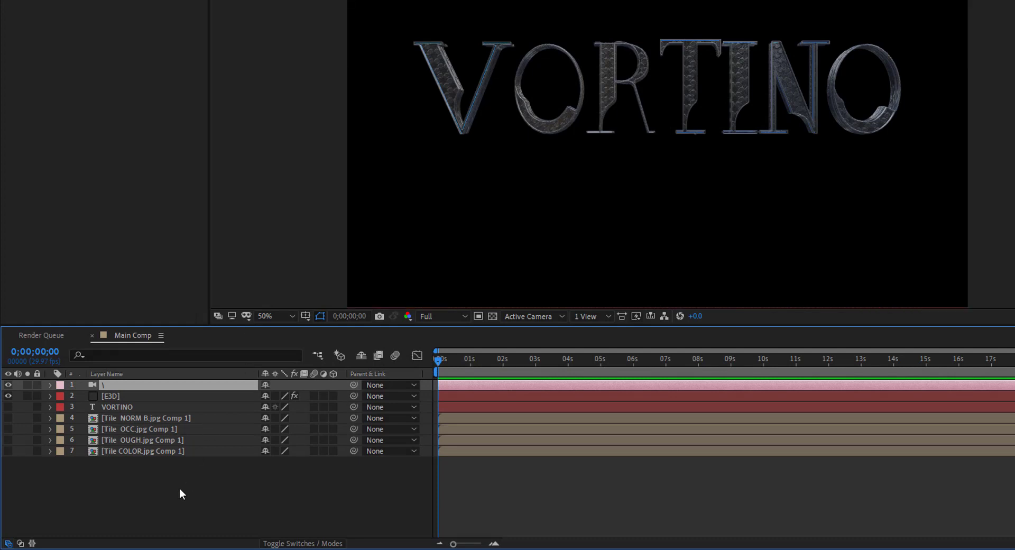
Rename the new camera layer as camera
key("Return")
type("camera")
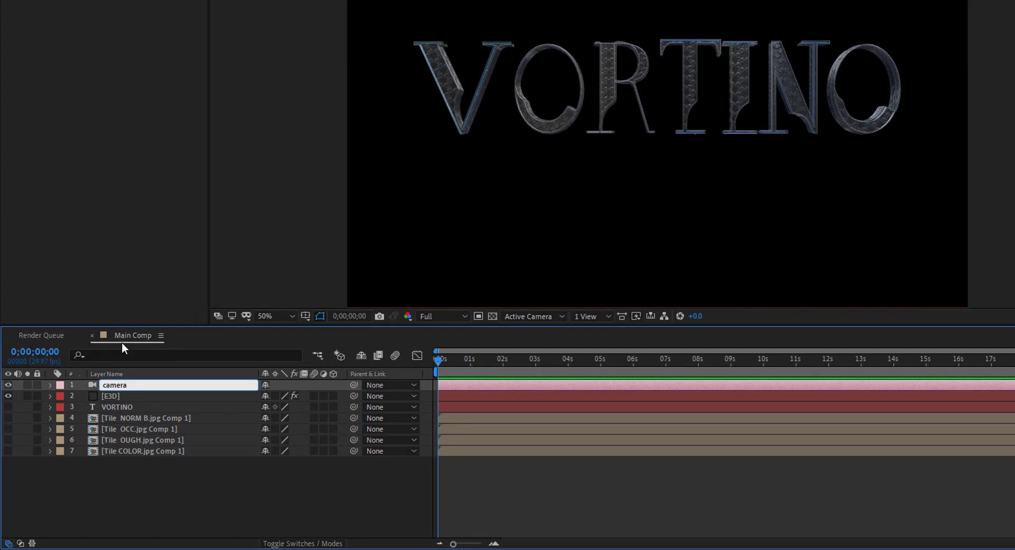
left_click(181, 496)
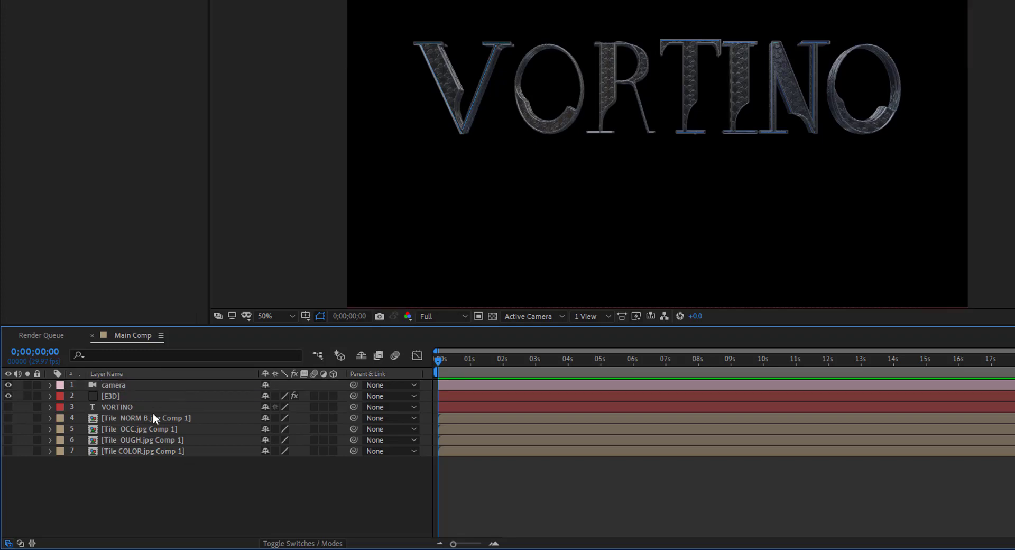
Add a null object to Main Comp and make it a 3D layer
right_click(141, 497)
mouse_move(216, 351)
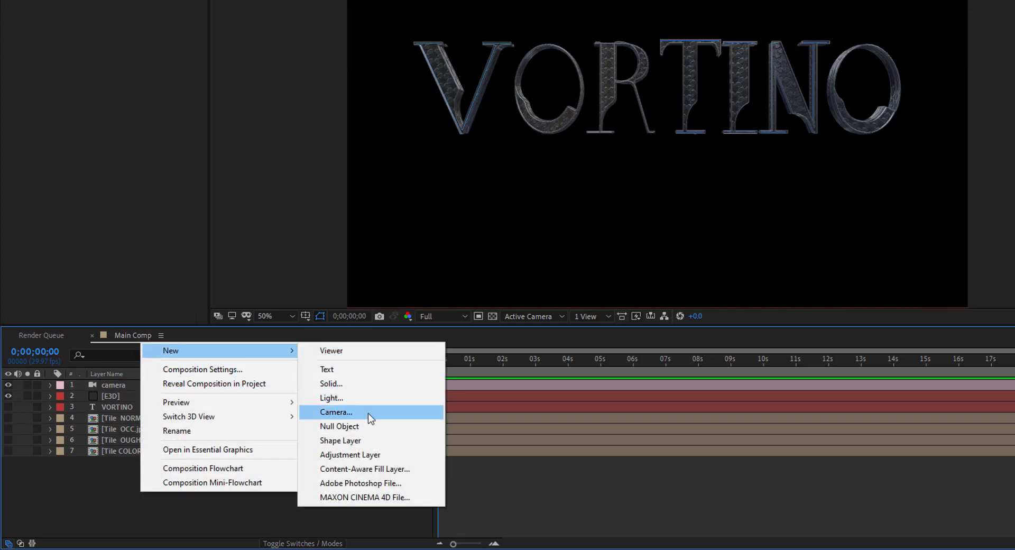
left_click(367, 428)
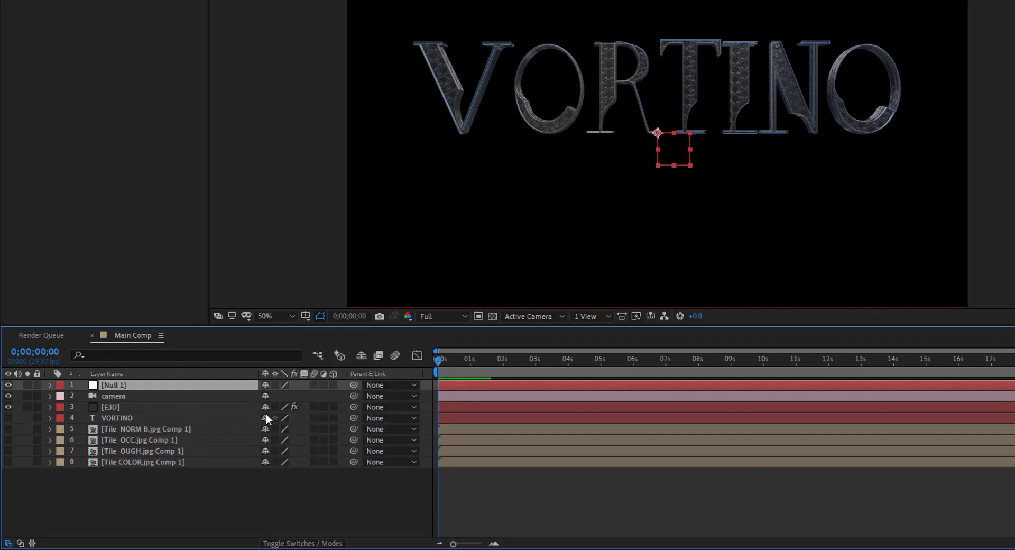
left_click(332, 386)
Parent the camera layer to Null 1
left_click(157, 399)
left_click(384, 397)
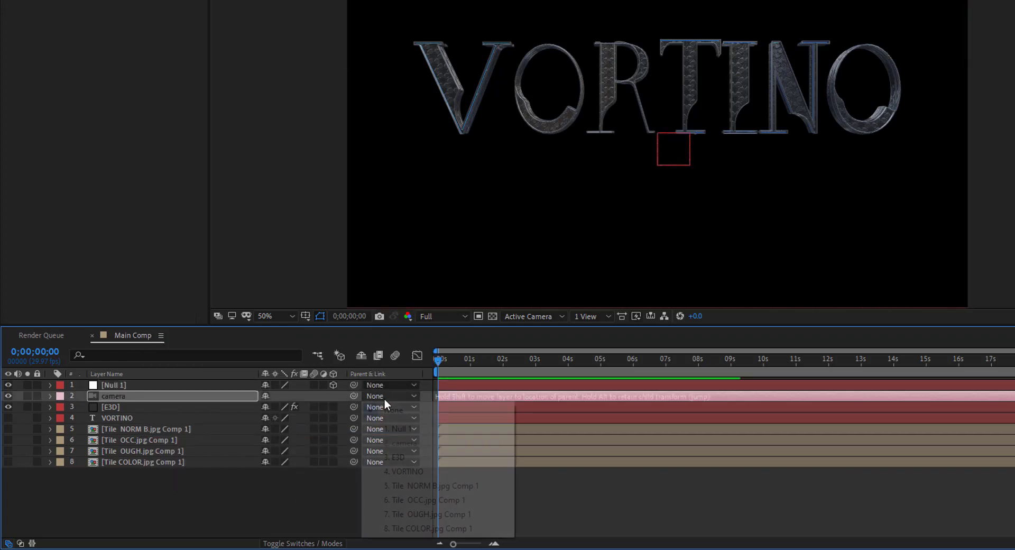
left_click(414, 429)
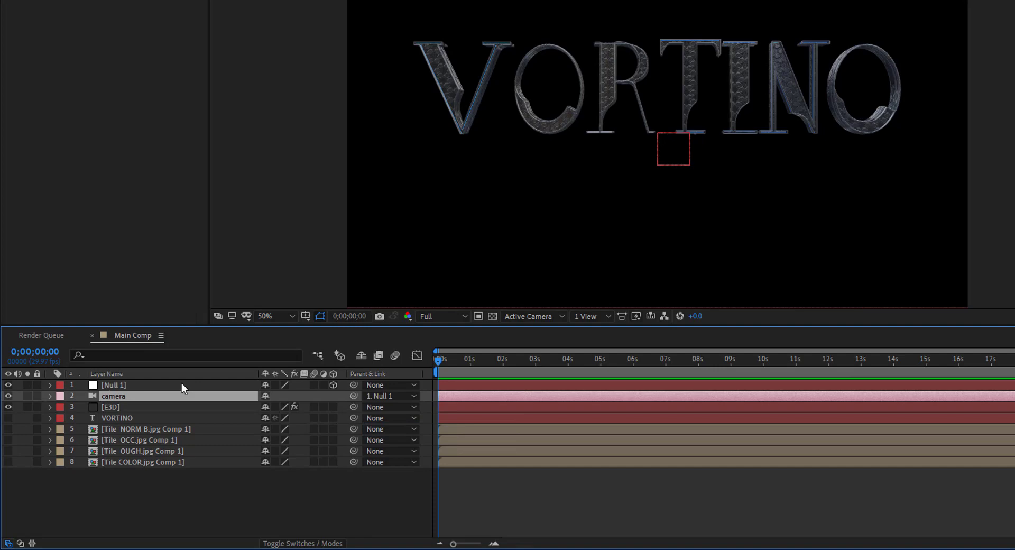
Tilt the camera rig by setting the X Rotation of Null 1 to -26°
left_click(133, 388)
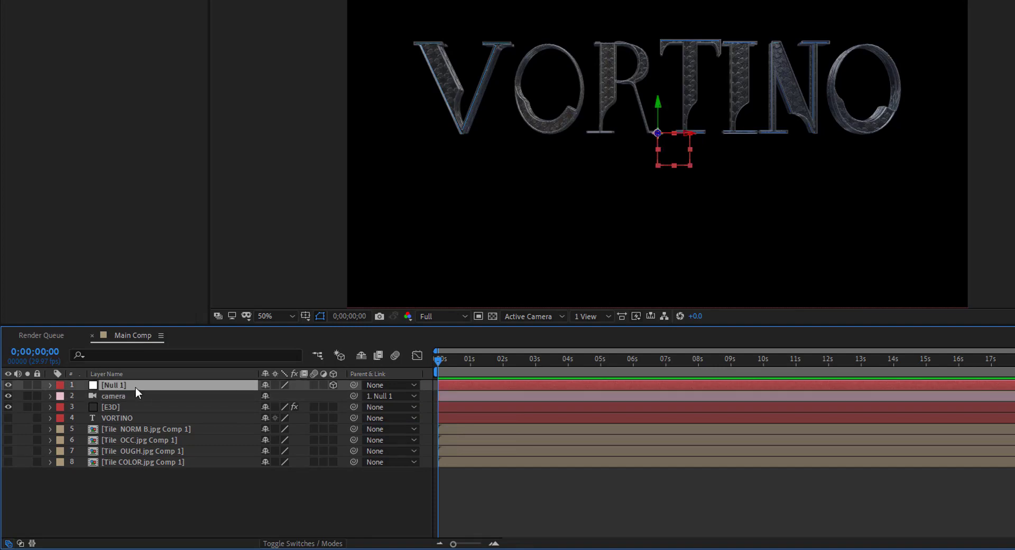
left_click(51, 386)
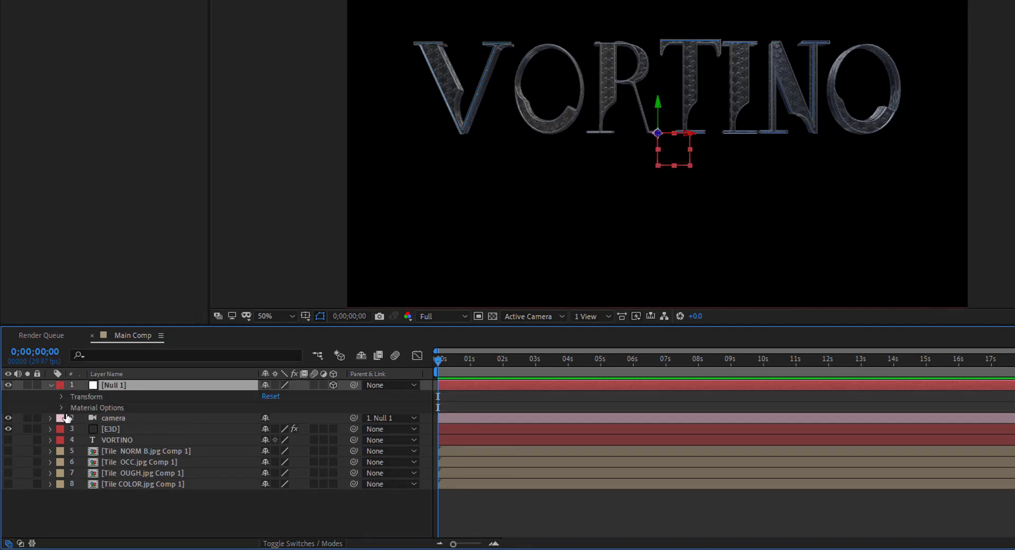
left_click(62, 407)
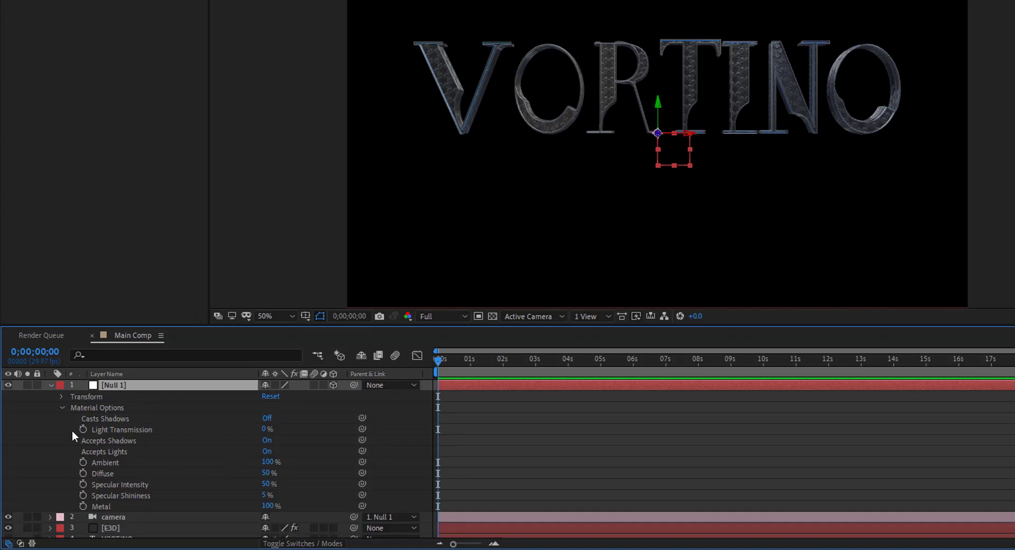
left_click(61, 407)
left_click(61, 396)
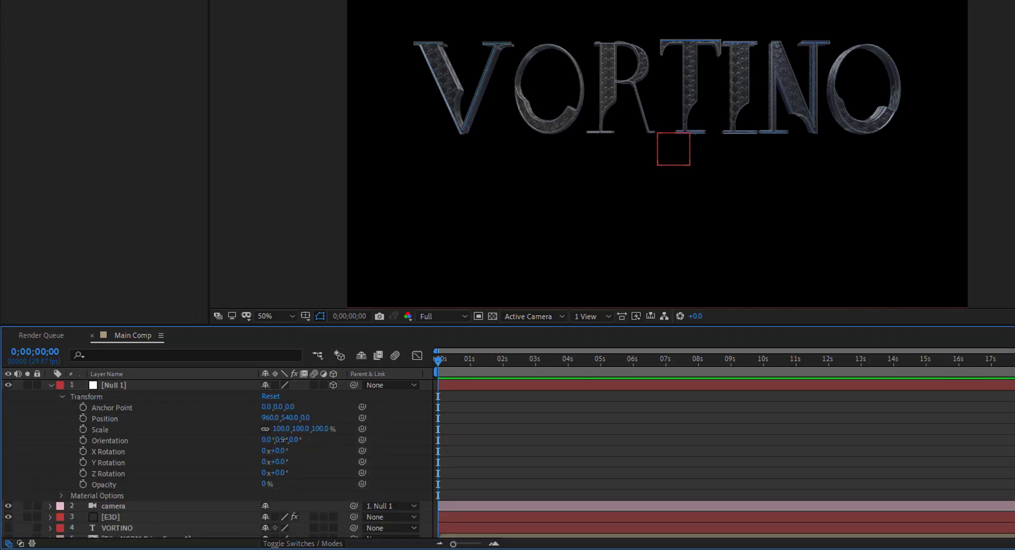
left_click_drag(283, 439, 285, 441)
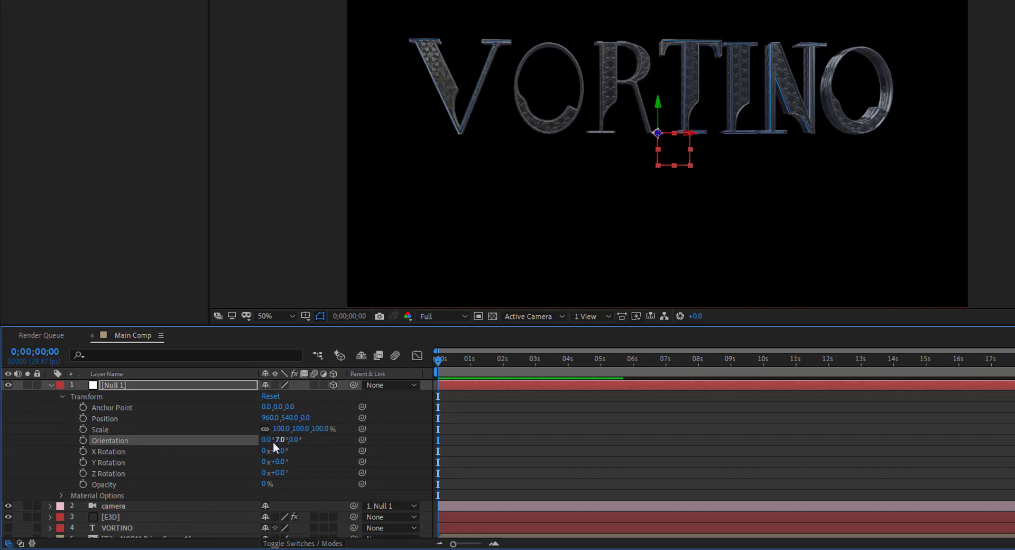
key("ctrl+z")
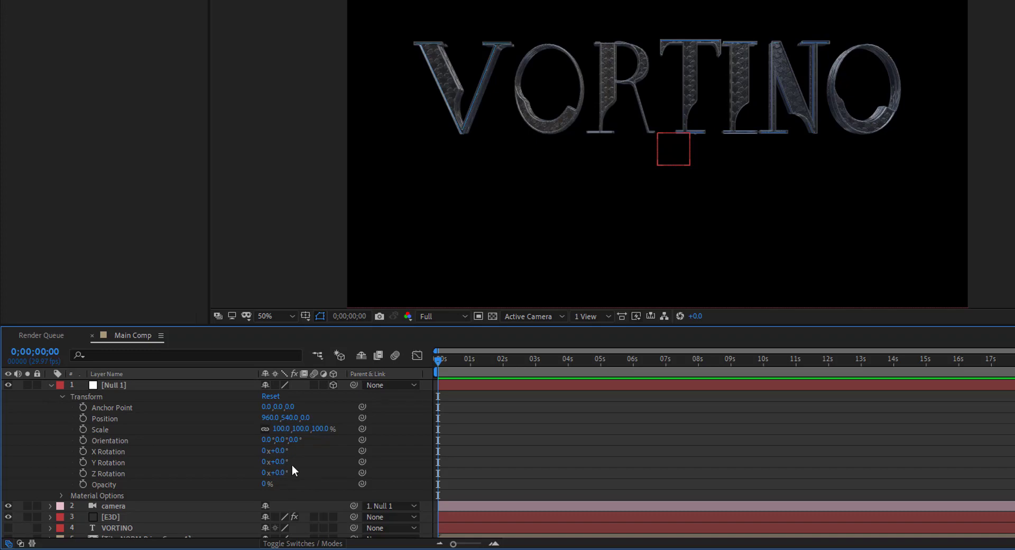
left_click_drag(285, 450, 269, 452)
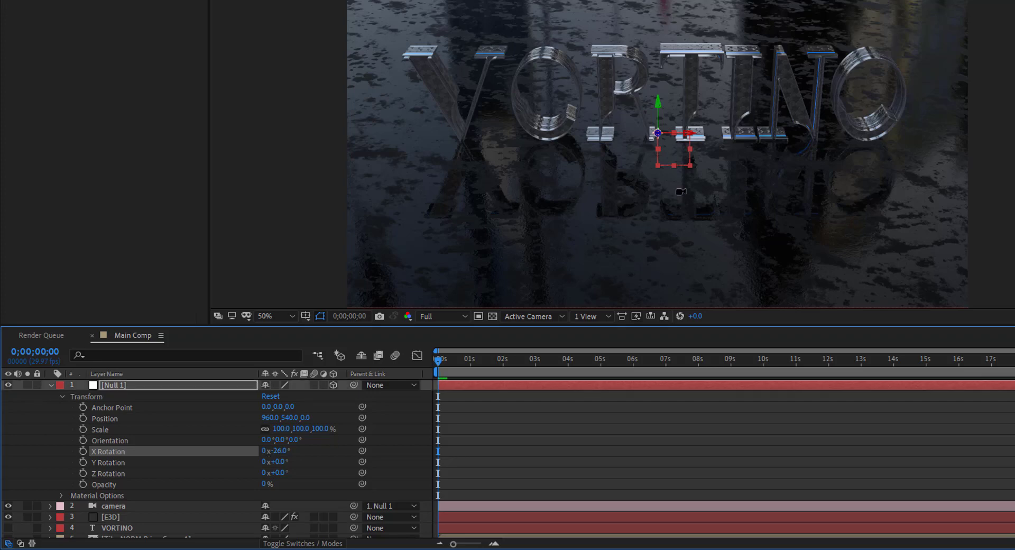
scroll(681, 189, "up", 1)
scroll(680, 186, "down", 1)
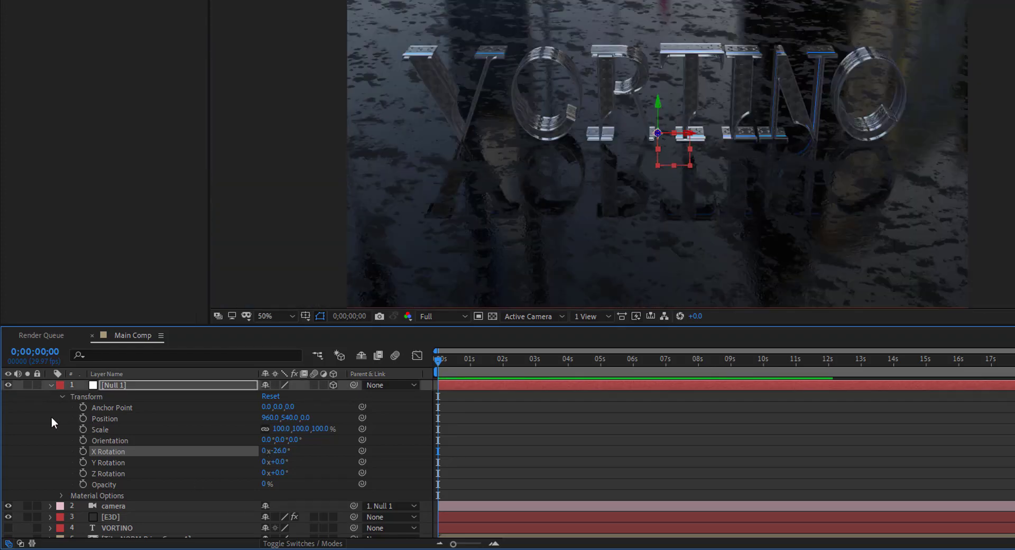
left_click(55, 392)
left_click(51, 385)
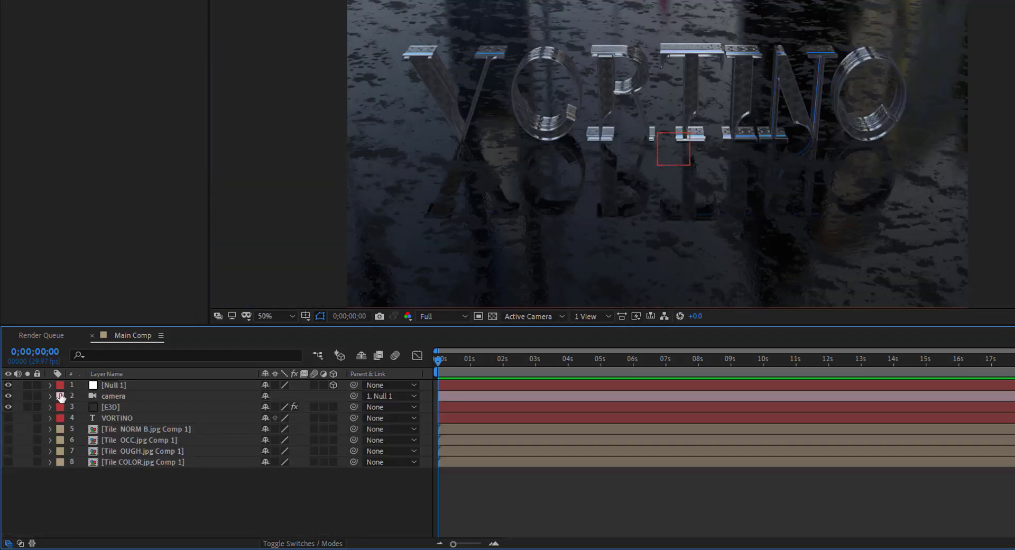
right_click(181, 523)
mouse_move(317, 380)
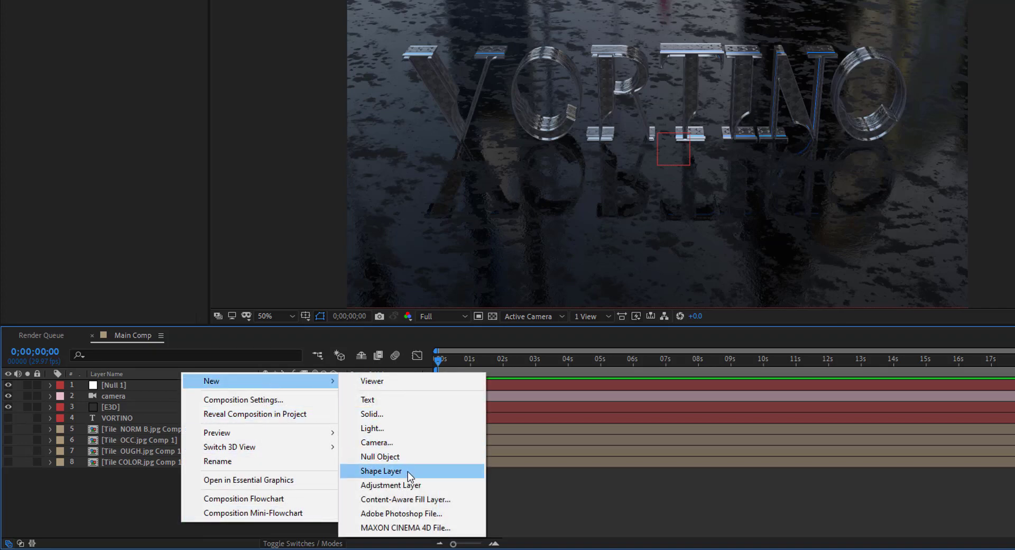
left_click(128, 498)
right_click(128, 498)
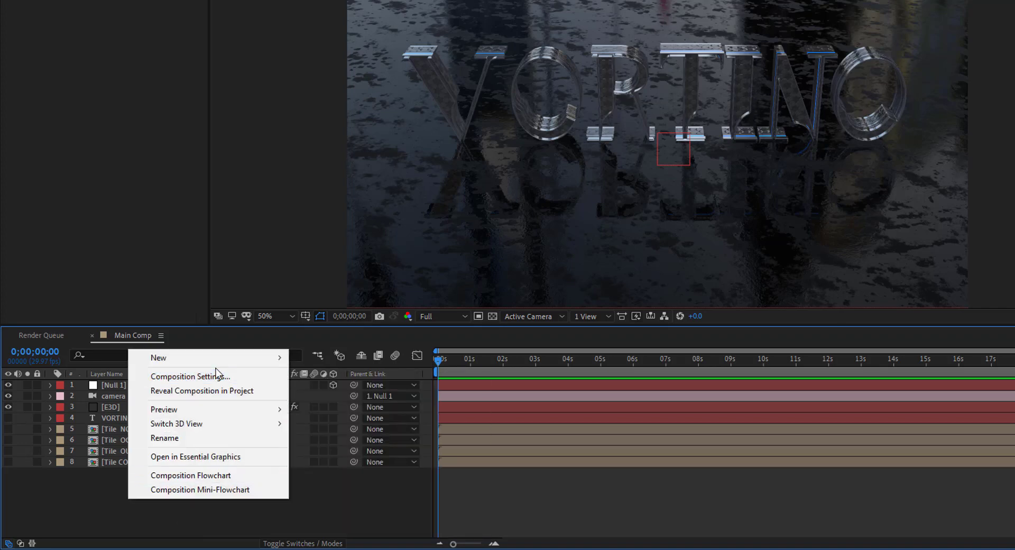
left_click(105, 517)
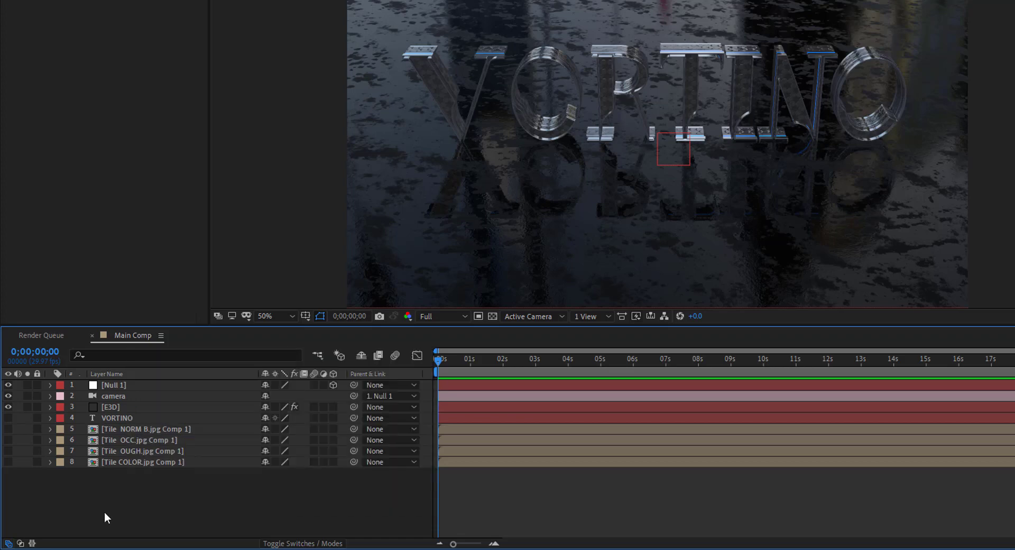
right_click(113, 515)
left_click(214, 361)
Add a white shadow-casting spot light at 100% intensity to Main Comp and set its X position to -283
right_click(141, 501)
mouse_move(219, 370)
left_click(328, 411)
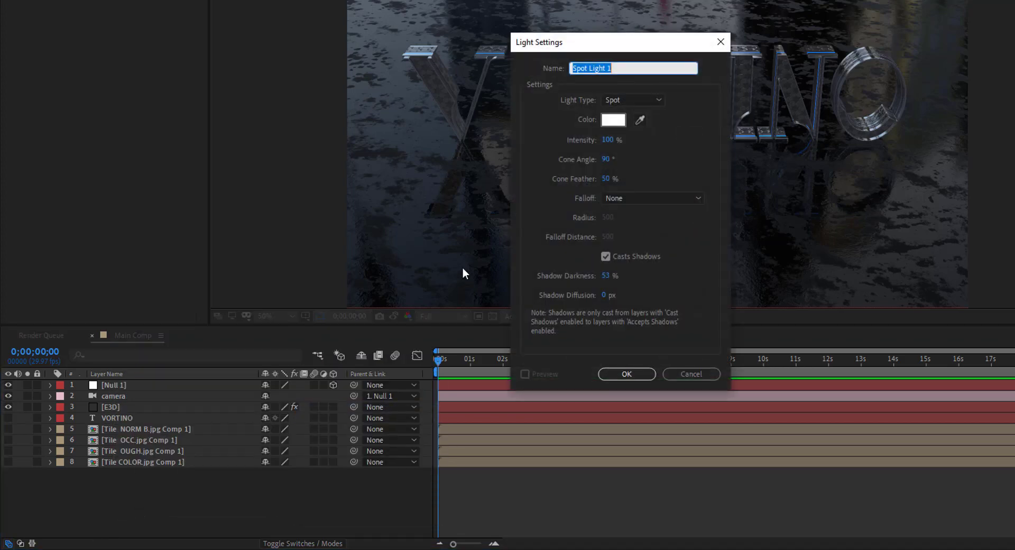
left_click(636, 97)
left_click(642, 126)
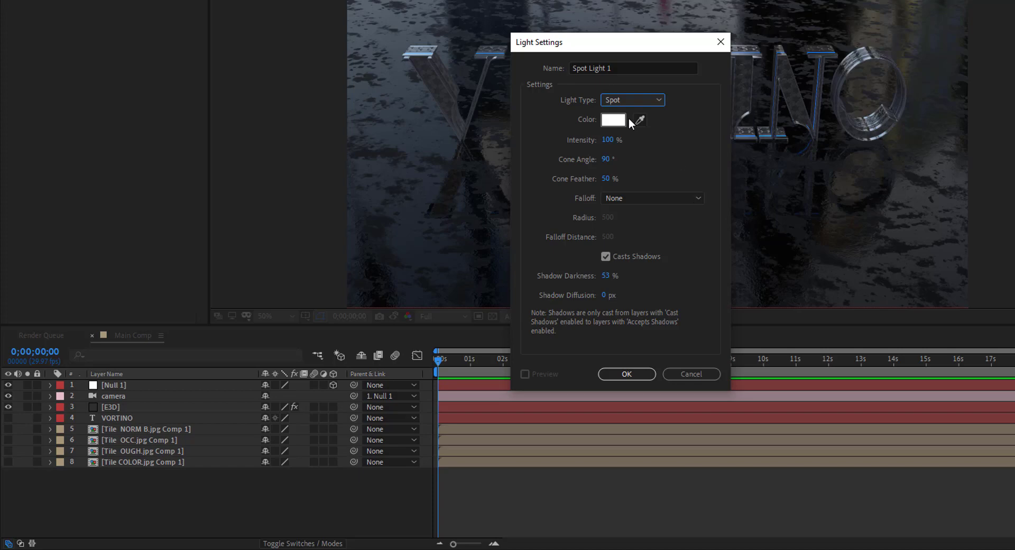
left_click(626, 374)
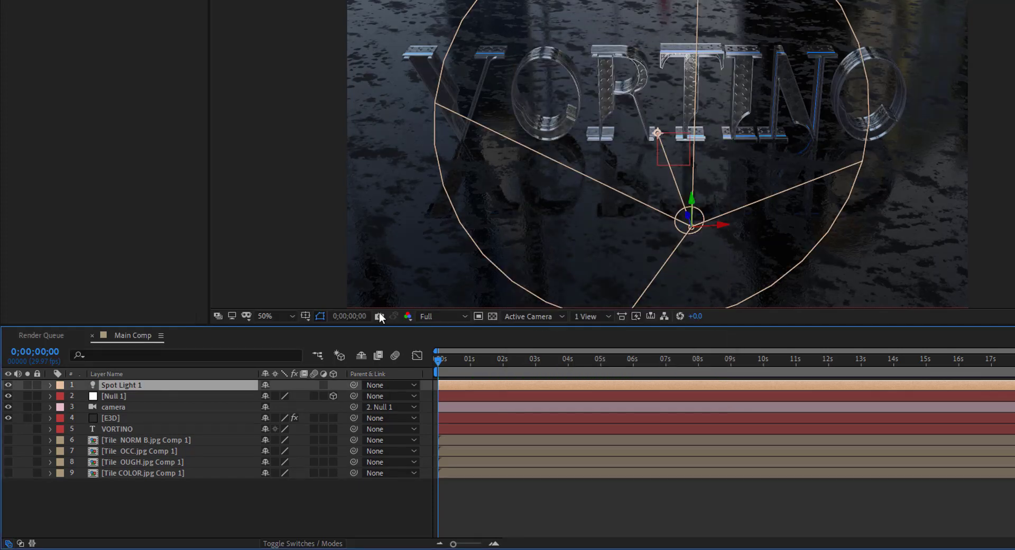
key("p")
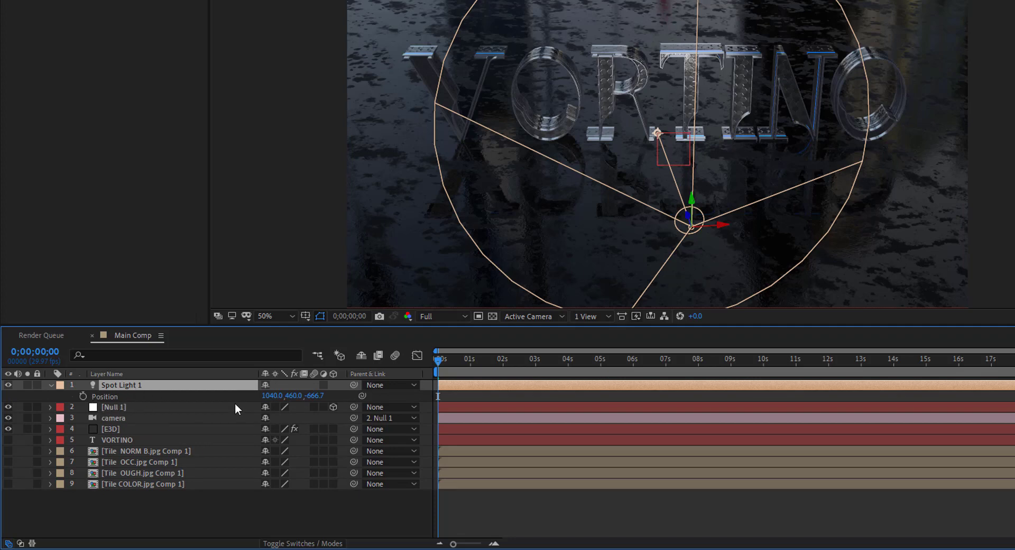
left_click_drag(274, 404, 21, 419)
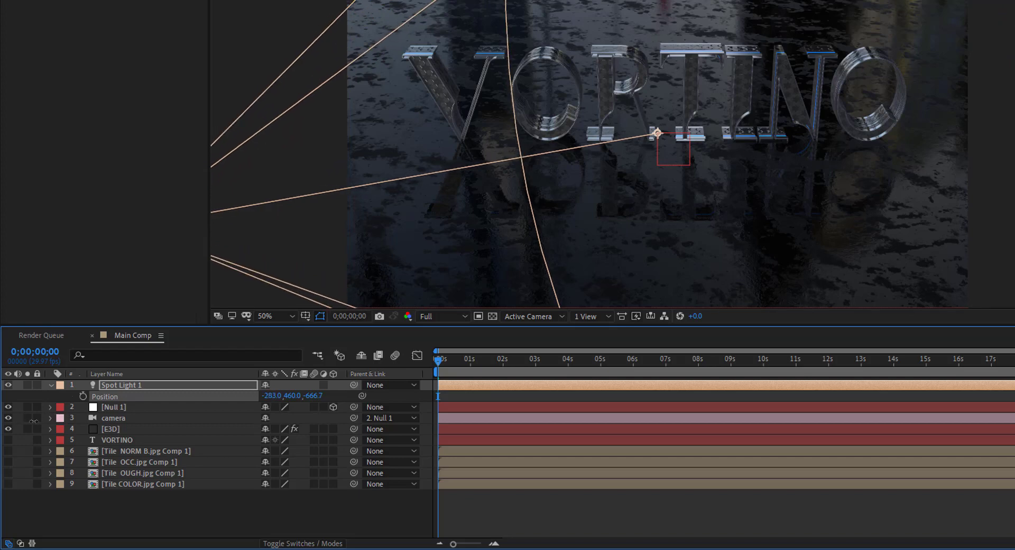
Set Add Lighting to 360 in the Element render settings of the E3D layer
left_click(105, 428)
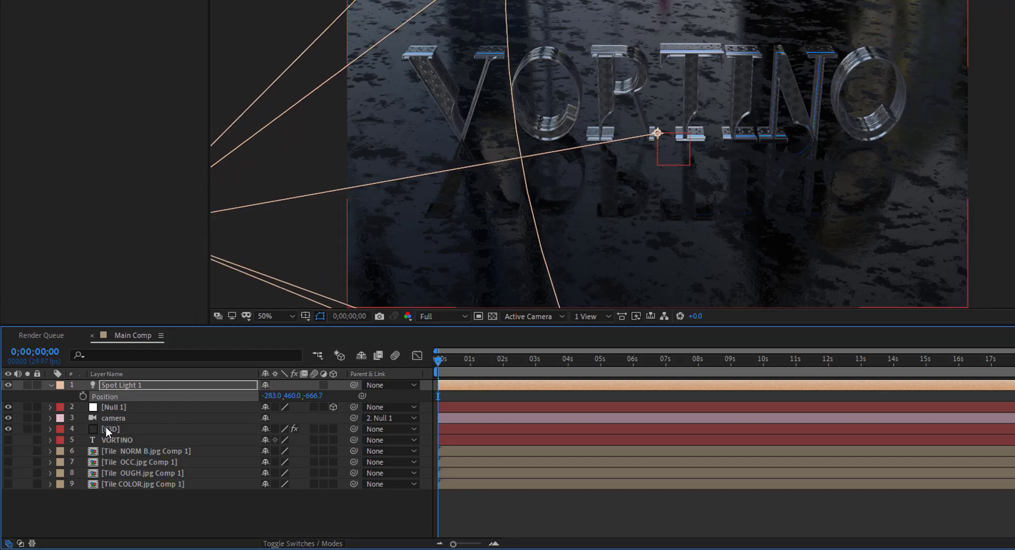
left_click(16, 103)
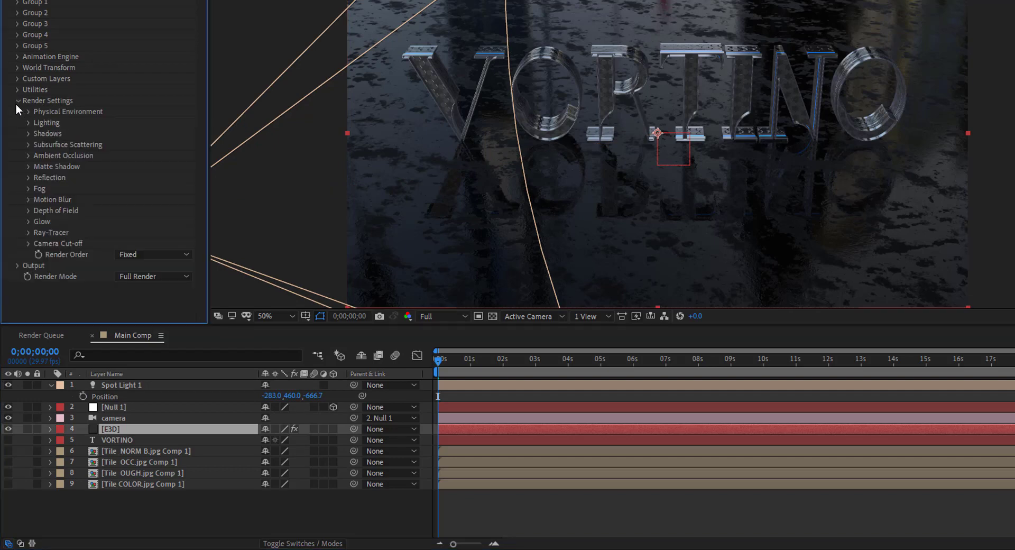
left_click(28, 125)
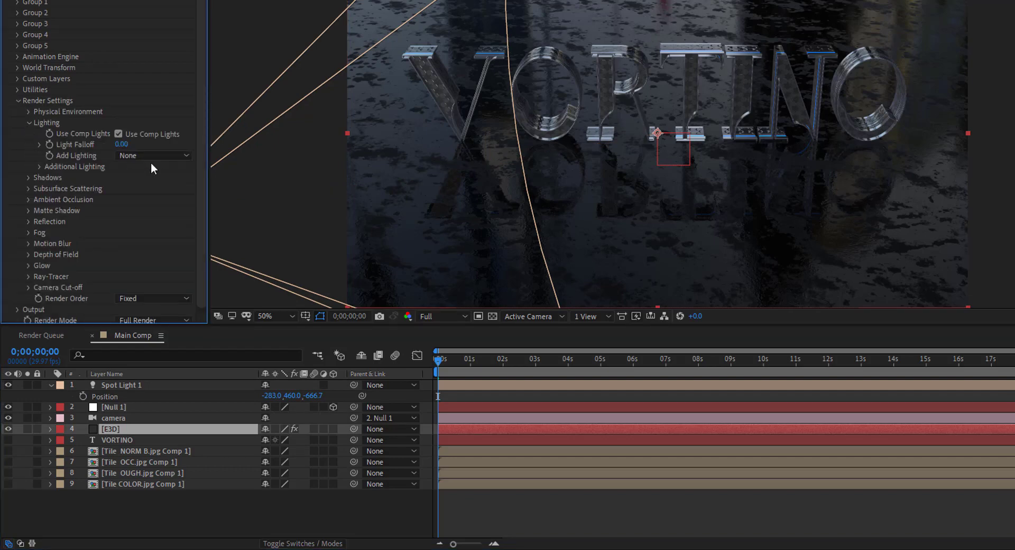
left_click(151, 156)
left_click(184, 341)
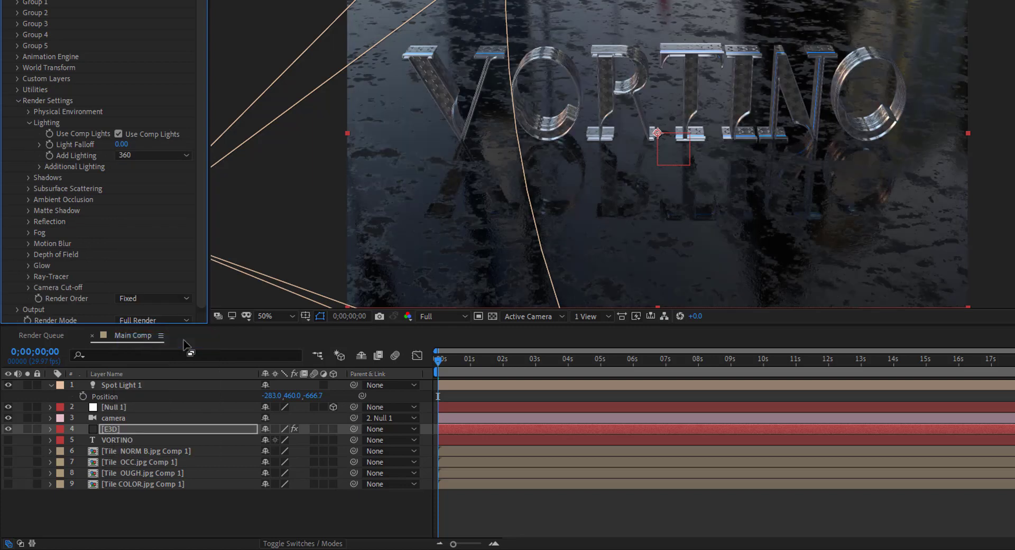
Set the Element Shadow Mode of the E3D layer to Ray-Traced
left_click(28, 178)
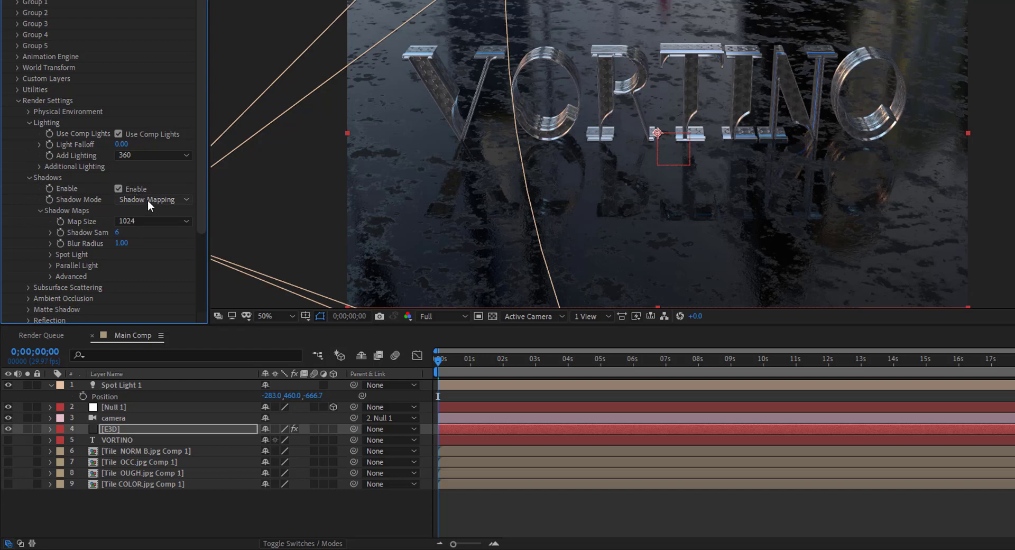
left_click(148, 200)
left_click(143, 224)
left_click(28, 181)
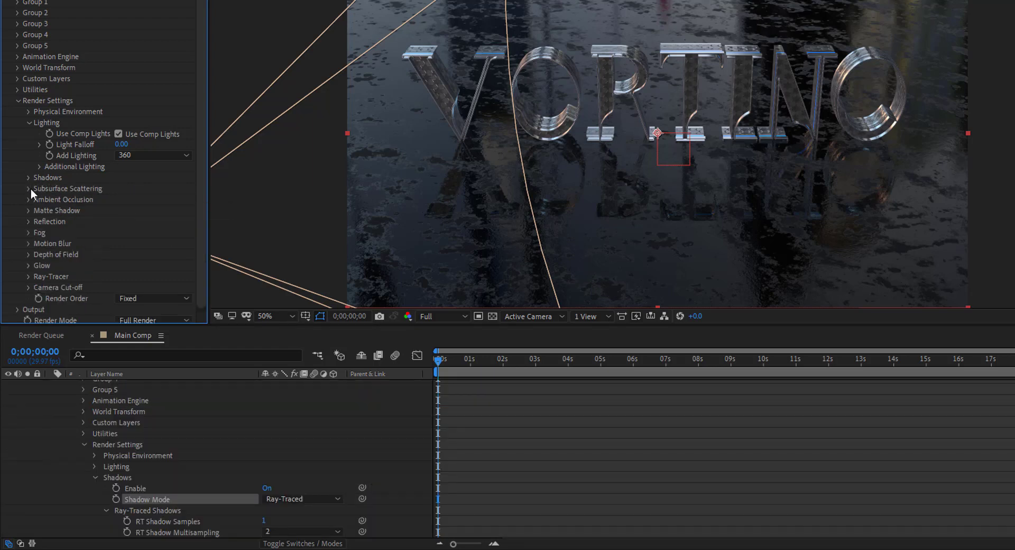
Set the Element Ambient Occlusion mode to Ray-Traced and collapse the E3D layer's settings
left_click(29, 200)
scroll(90, 188, "down", 2)
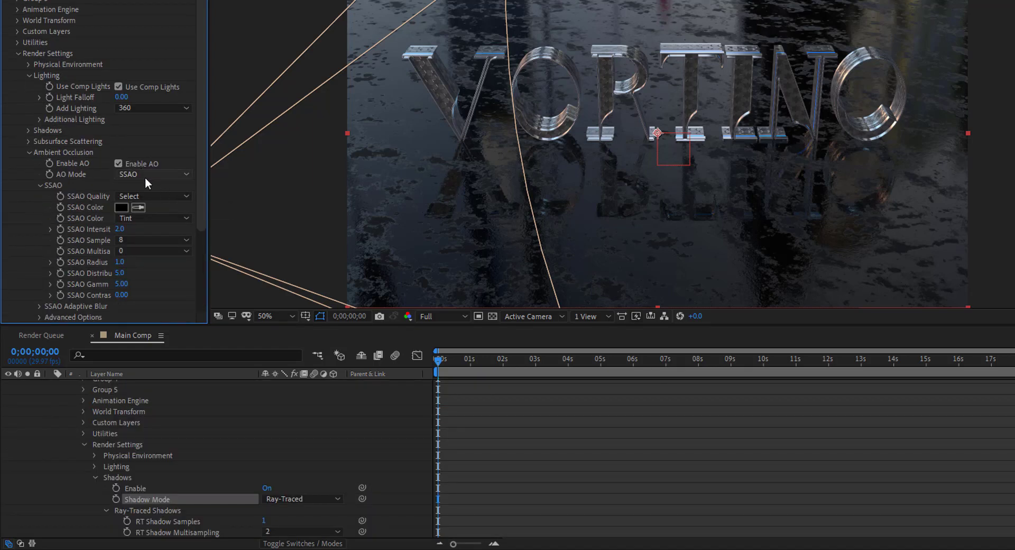
left_click(145, 174)
left_click(155, 203)
scroll(156, 206, "down", 2)
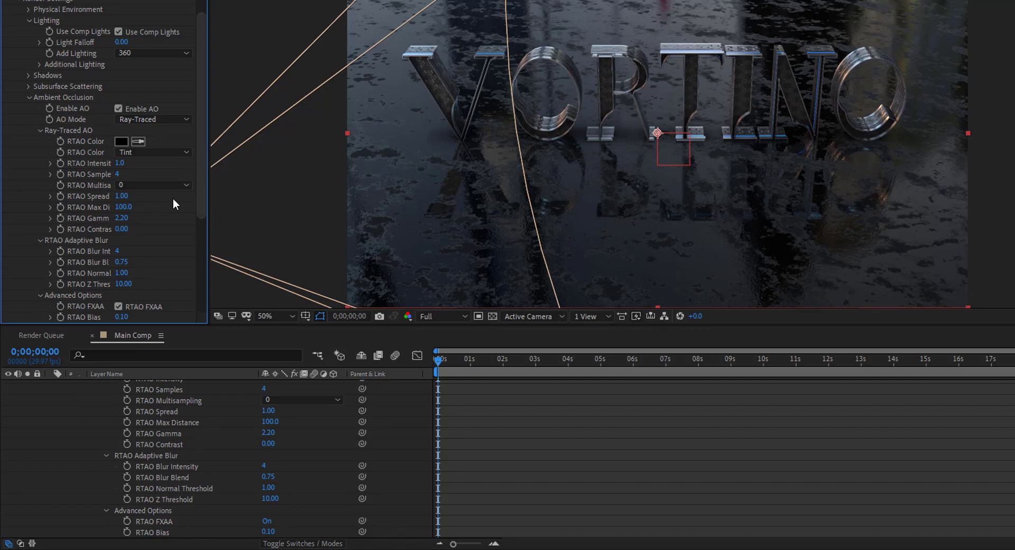
left_click(30, 97)
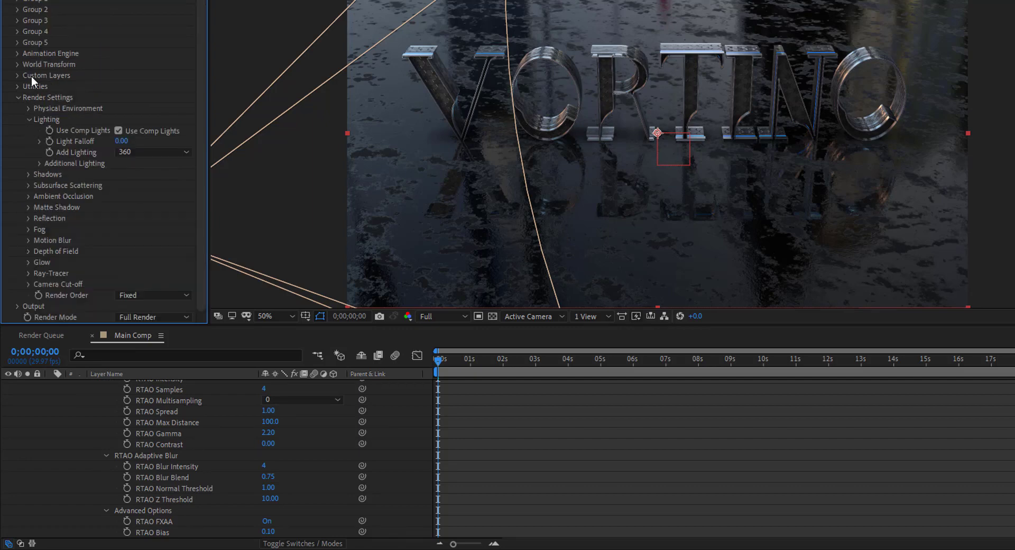
left_click(30, 120)
left_click(16, 100)
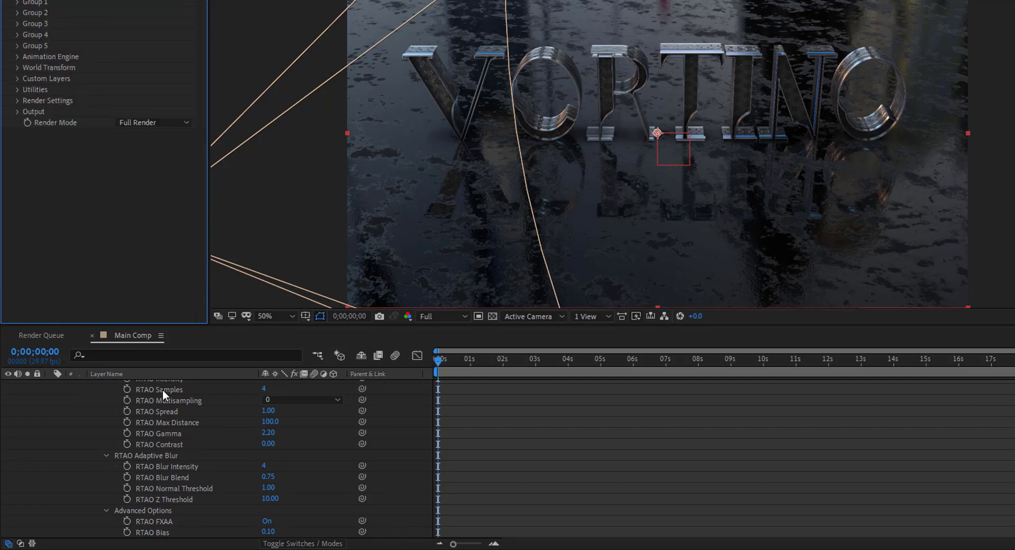
scroll(142, 442, "up", 10)
left_click(70, 413)
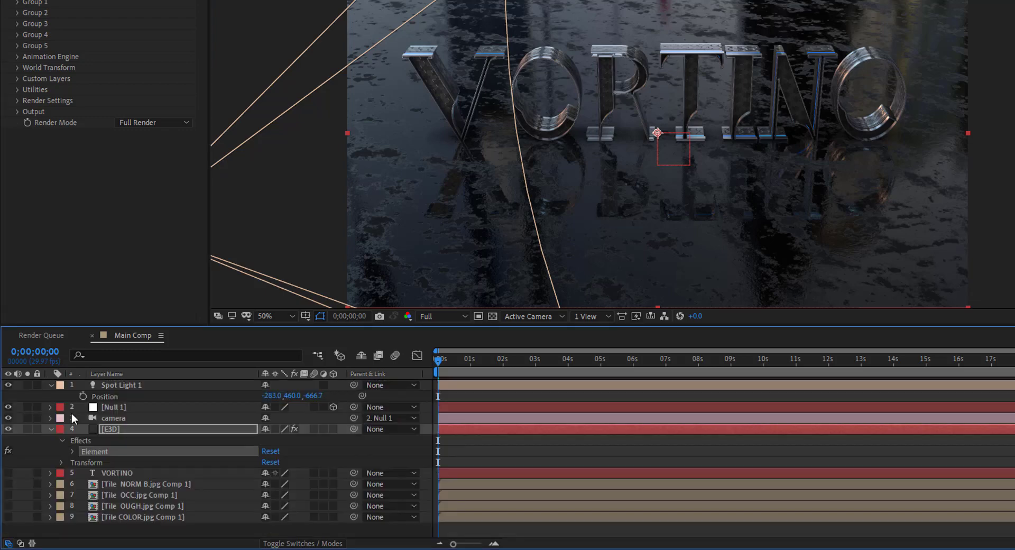
left_click(52, 433)
Reposition Spot Light 1 by setting its Y position to 33 and its Z position to 1522.3
left_click(131, 385)
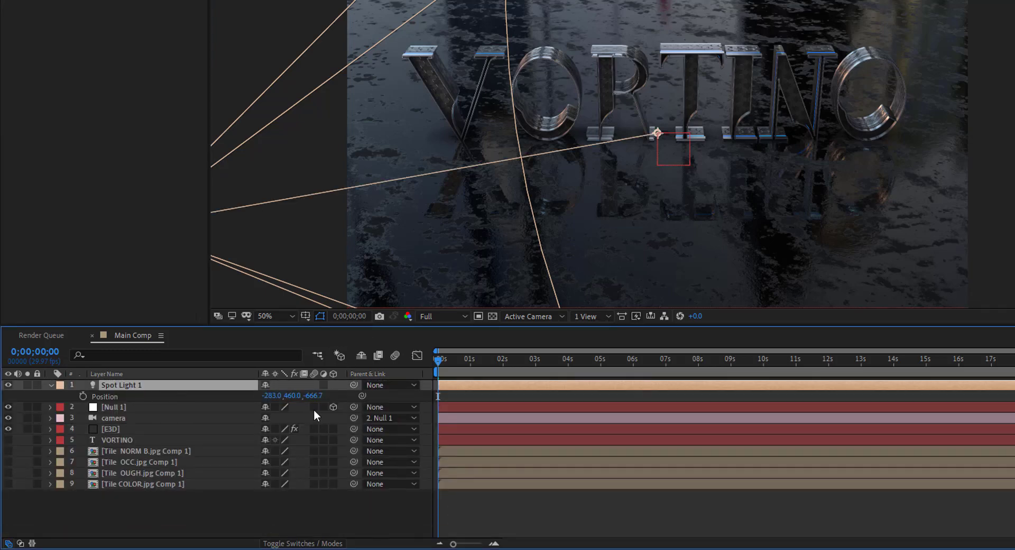
left_click_drag(292, 395, 249, 402)
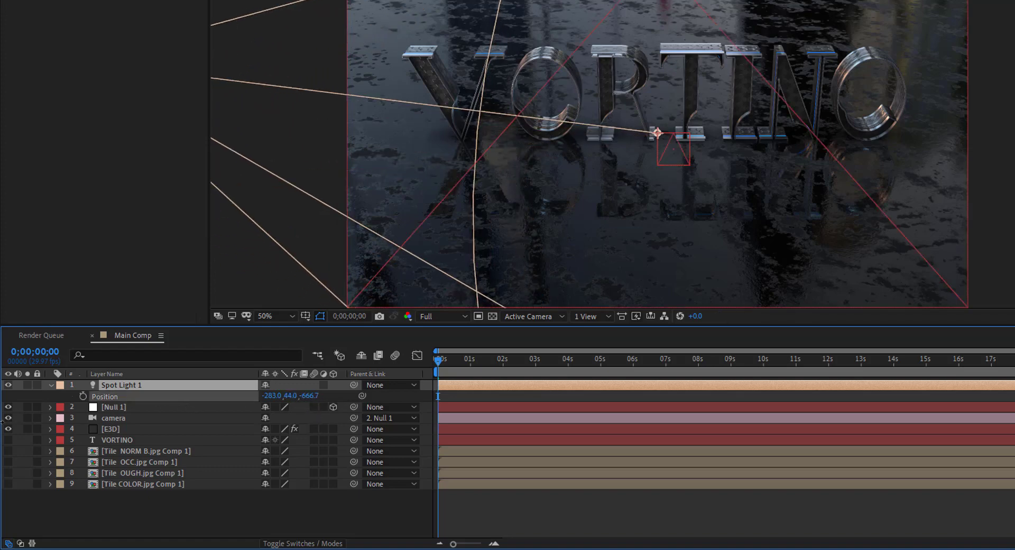
left_click_drag(310, 396, 843, 396)
left_click_drag(309, 396, 910, 405)
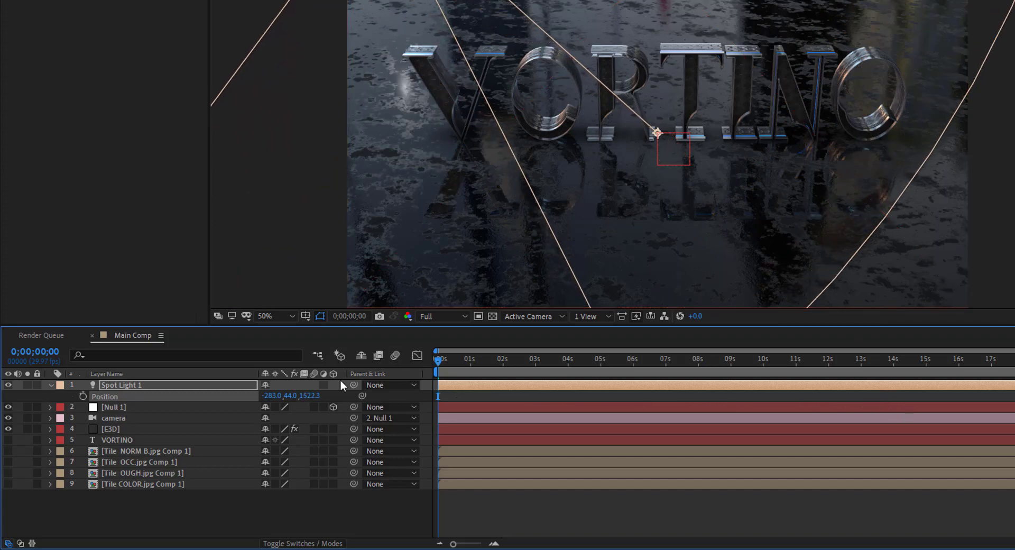
left_click_drag(291, 399, 282, 402)
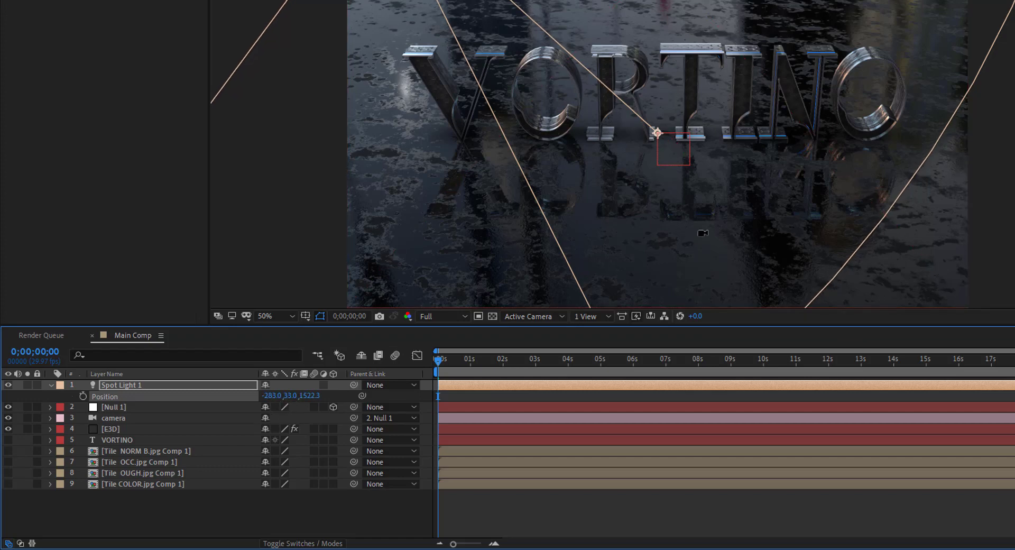
Toggle the visibility of Spot Light 1 repeatedly to compare the lettering with and without its light
left_click(8, 385)
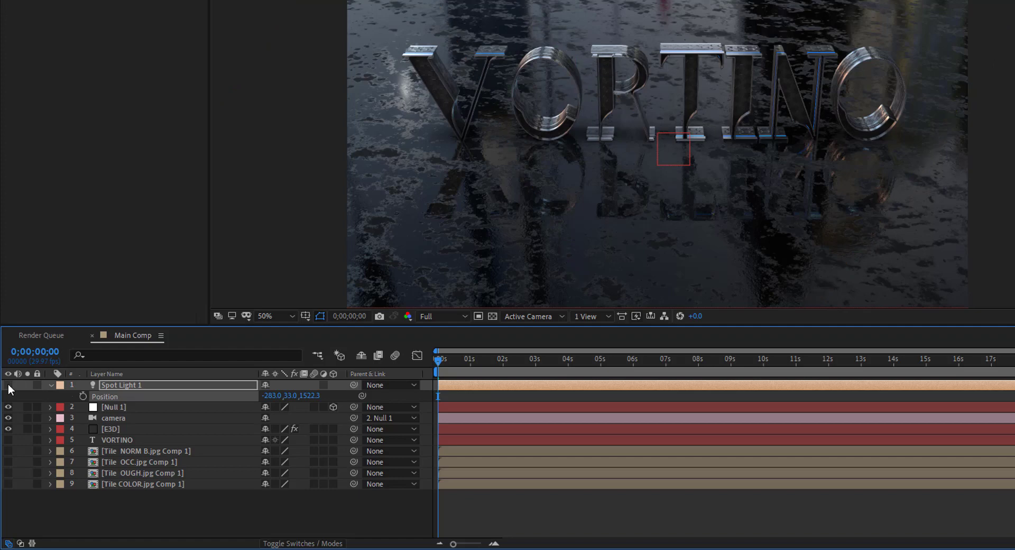
left_click(8, 384)
left_click(8, 384)
left_click(8, 385)
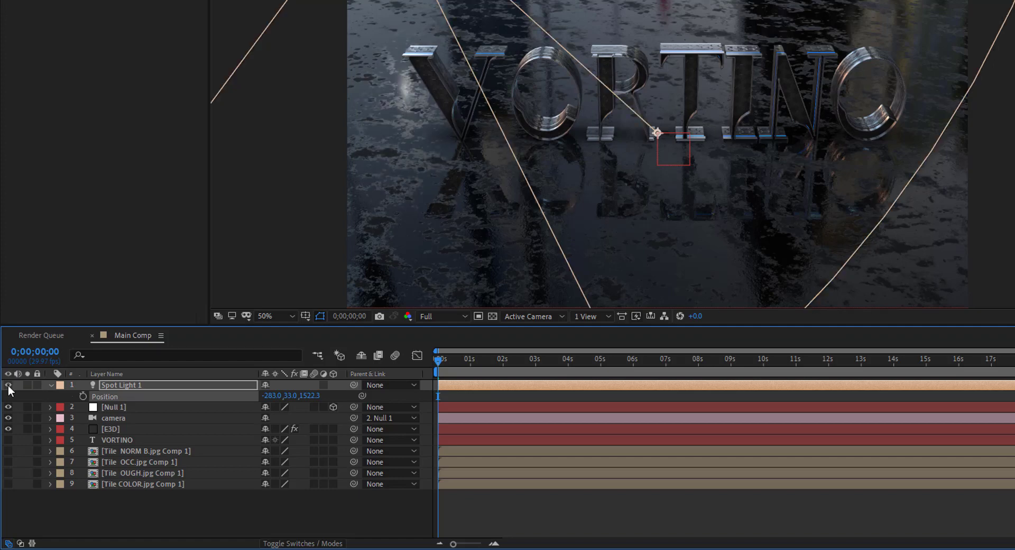
left_click(8, 385)
left_click(8, 385)
left_click(8, 385)
left_click(8, 386)
Set the Z position of Spot Light 1 to -1471.7 and turn off its visibility
left_click_drag(310, 396, 169, 407)
left_click_drag(313, 407, 207, 419)
left_click(8, 385)
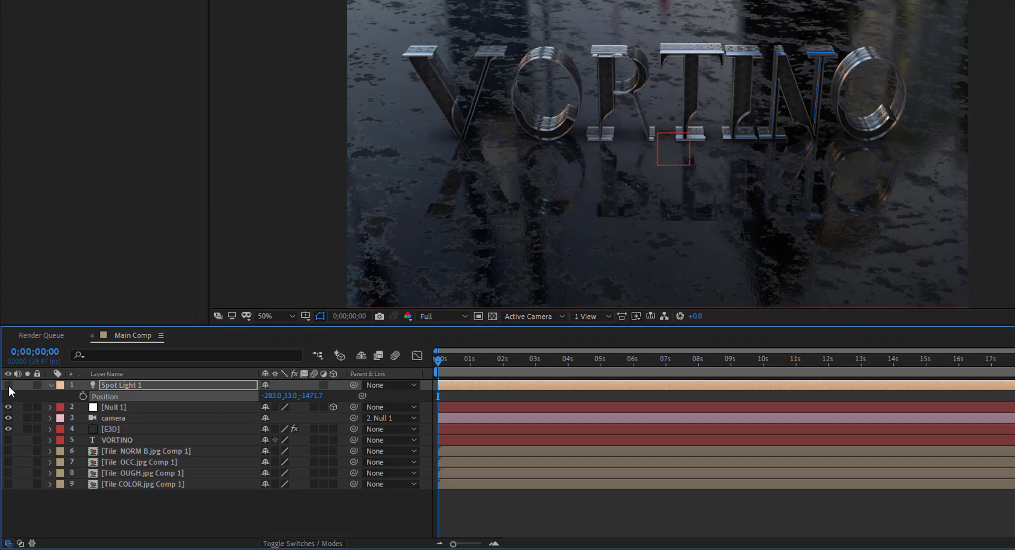
Toggle Spot Light 1 to compare the lettering with and without it, leave it visible, and inspect the letters up close
left_click(9, 385)
left_click(9, 385)
left_click(9, 385)
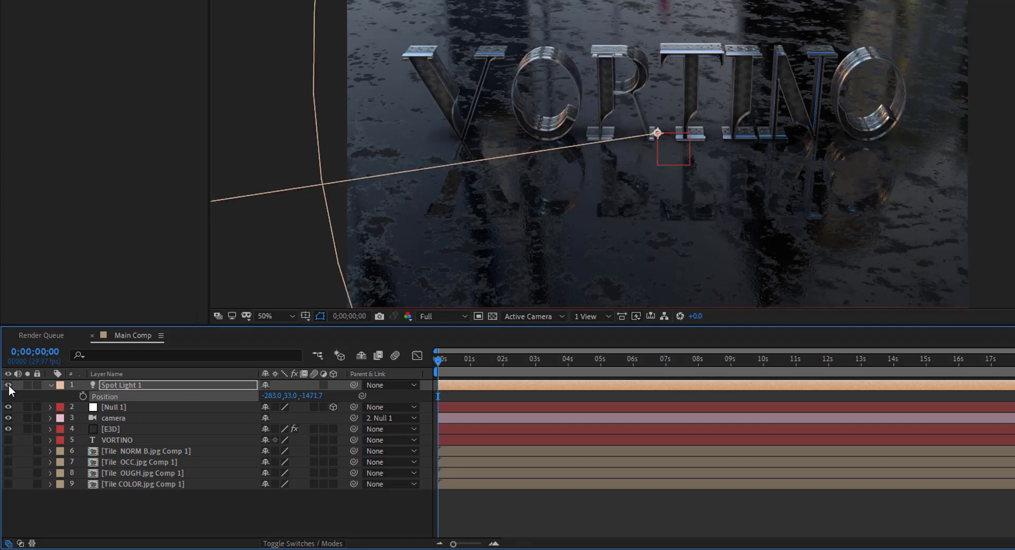
scroll(658, 133, "up", 2)
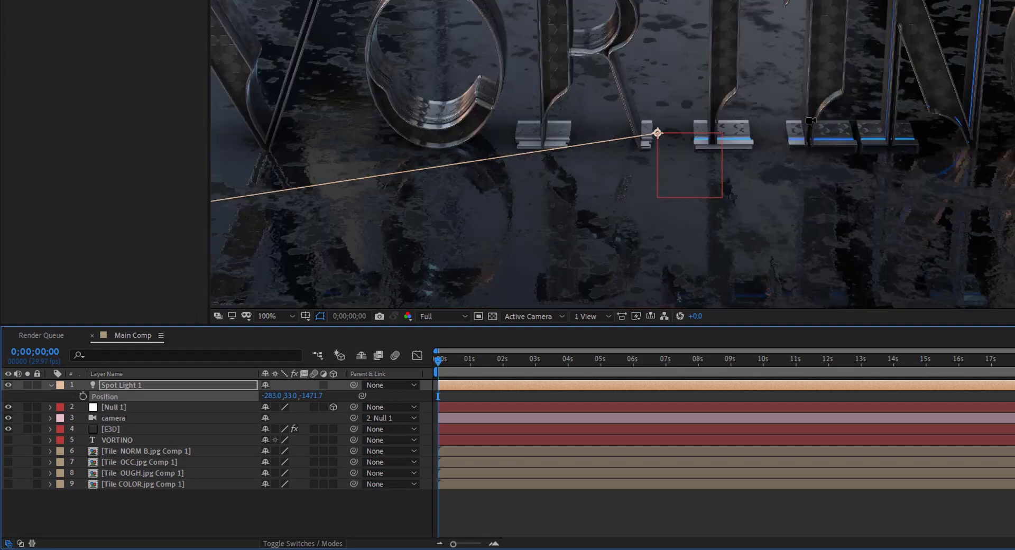
scroll(657, 132, "up", 4)
scroll(657, 132, "down", 6)
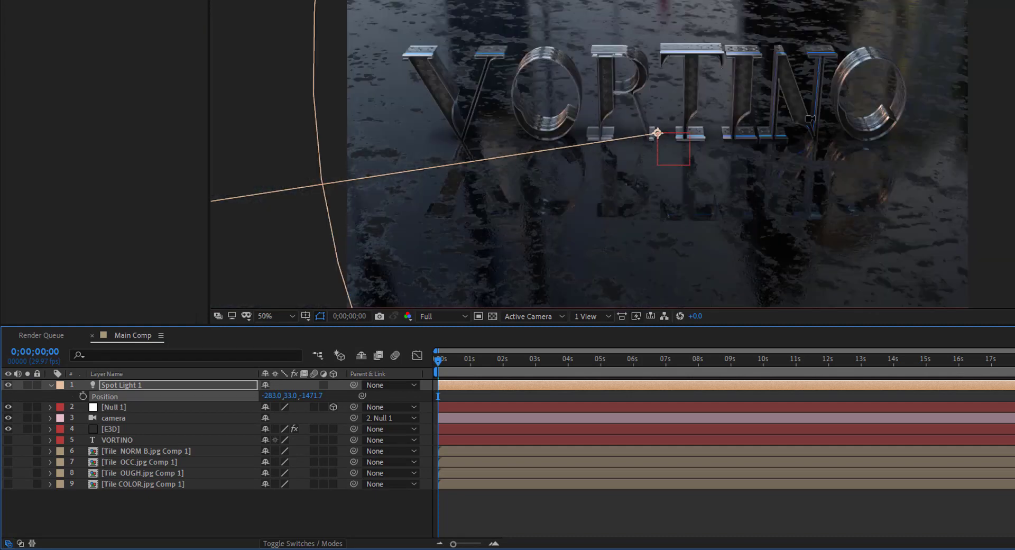
Add an ambient light named Ambient Light 1 to the composition with 100% intensity
left_click(179, 526)
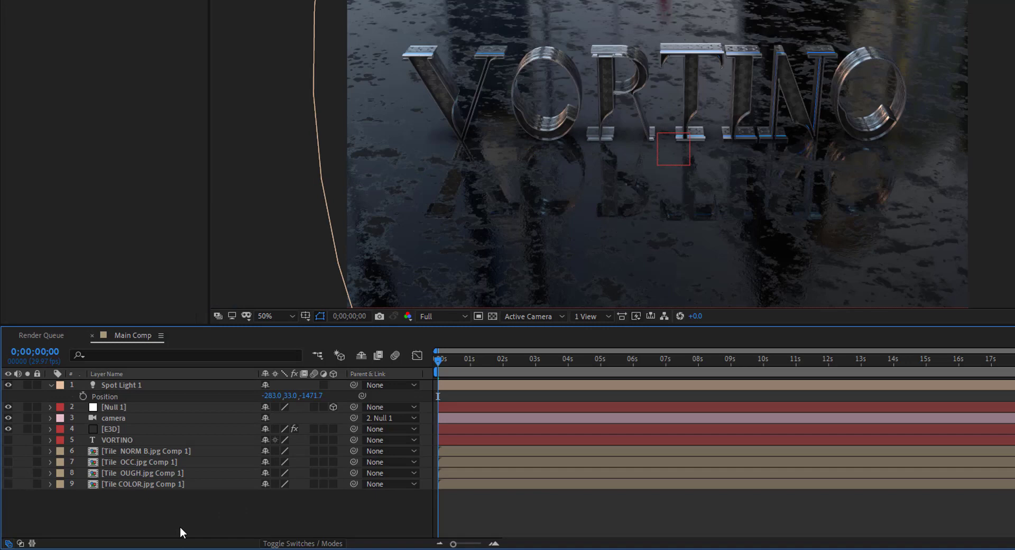
right_click(156, 513)
mouse_move(257, 377)
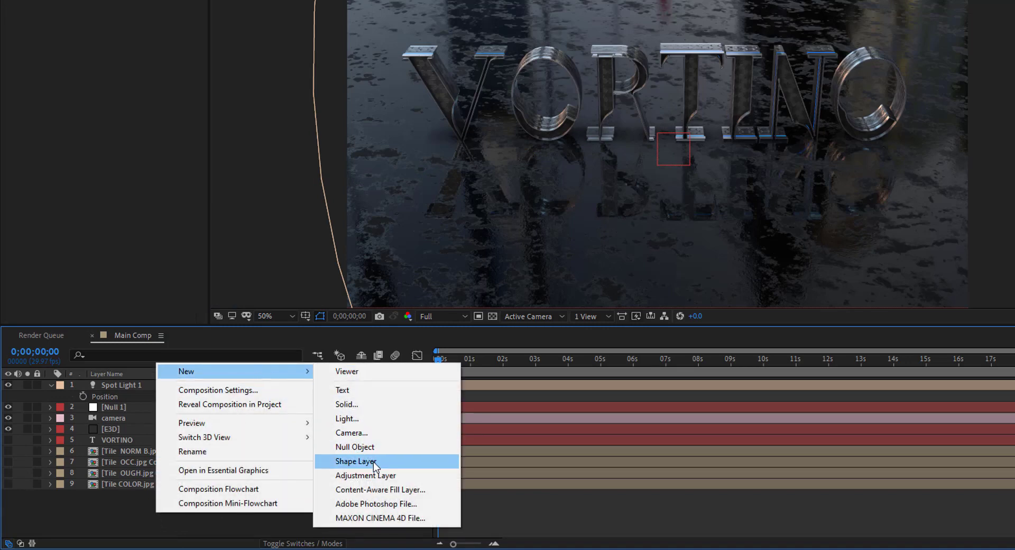
left_click(372, 418)
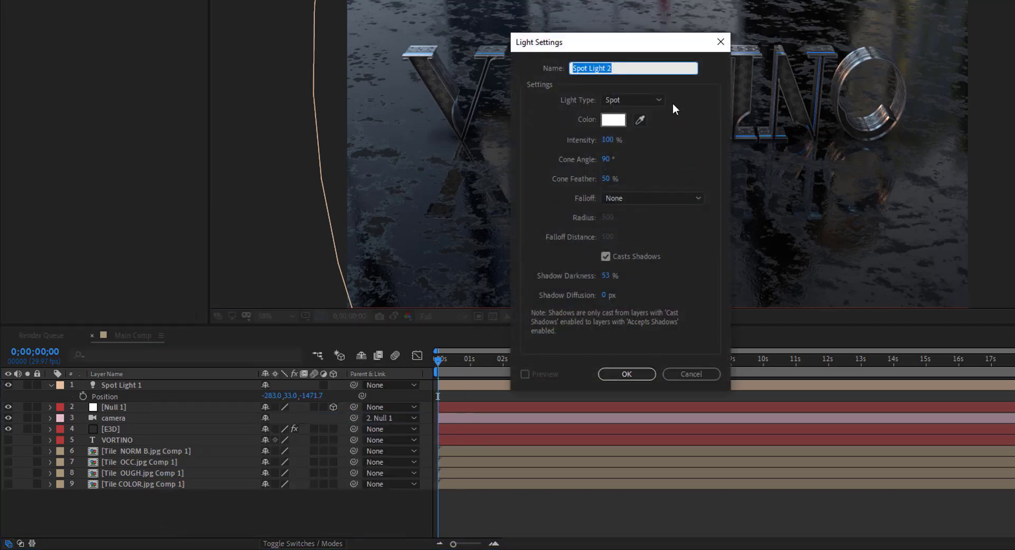
left_click(644, 73)
left_click(651, 100)
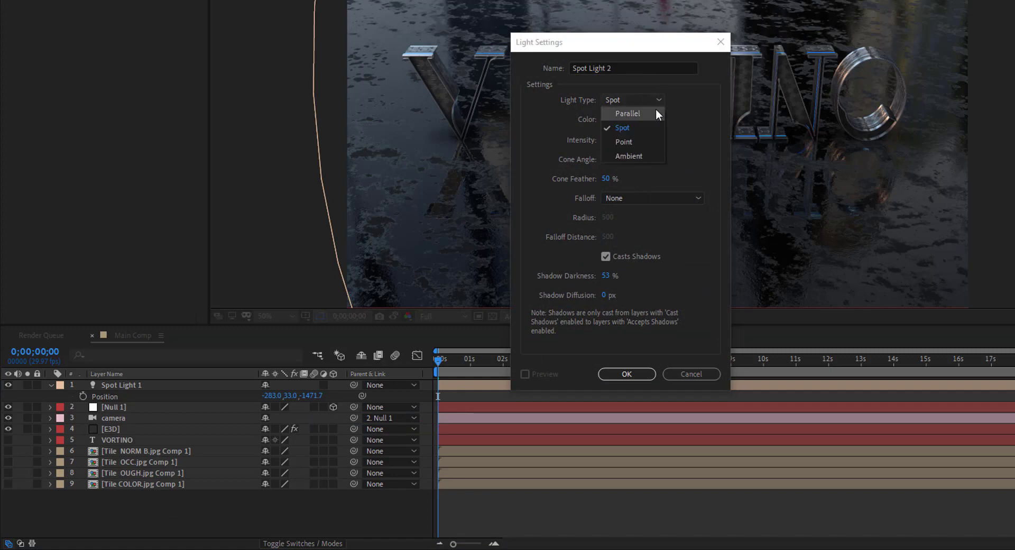
left_click(652, 155)
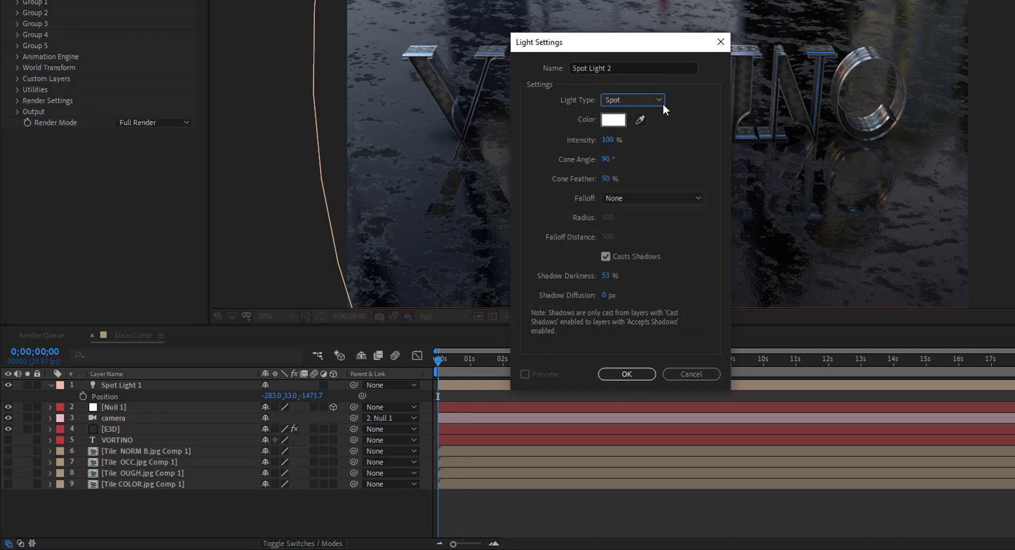
left_click(661, 101)
left_click(644, 151)
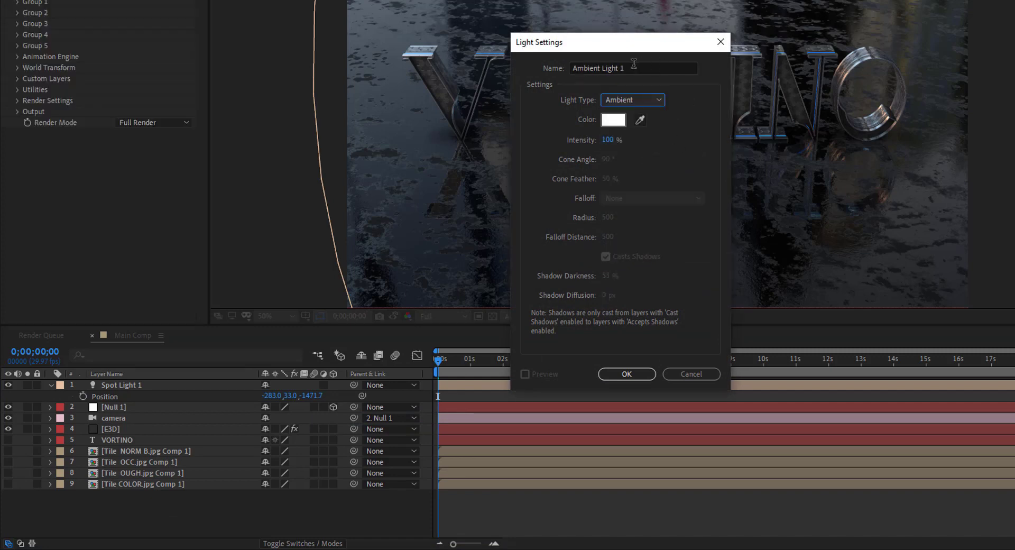
left_click(627, 372)
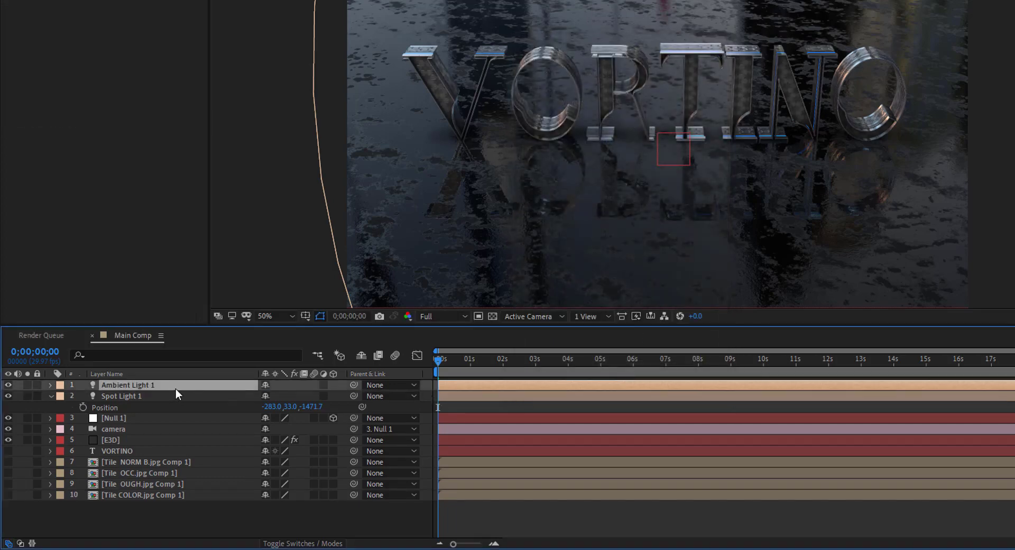
Add a second spot light named Spot Light 2 with 100% intensity, a 90° cone angle and shadows cast at 53% darkness
left_click(151, 395)
left_click(150, 384)
right_click(170, 515)
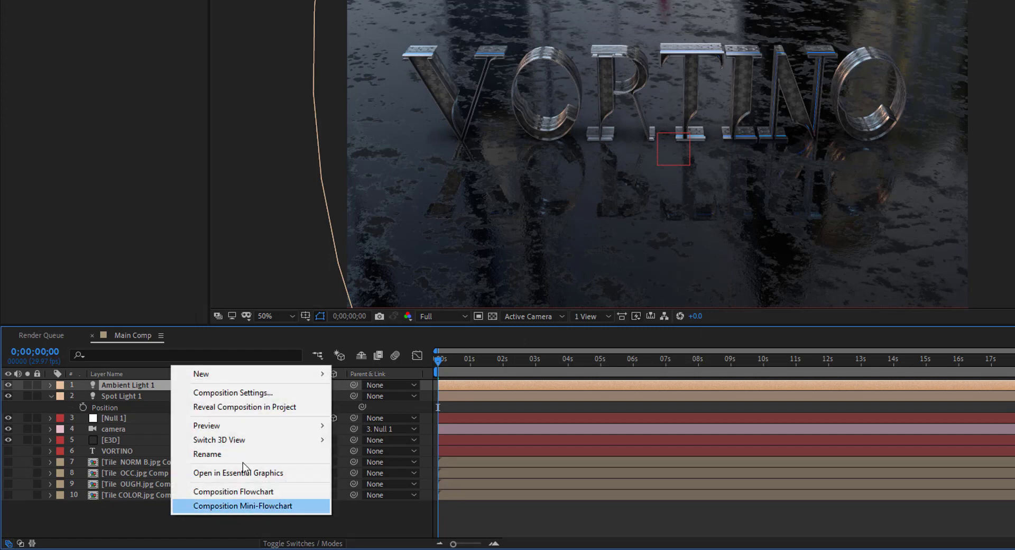
mouse_move(279, 378)
left_click(380, 420)
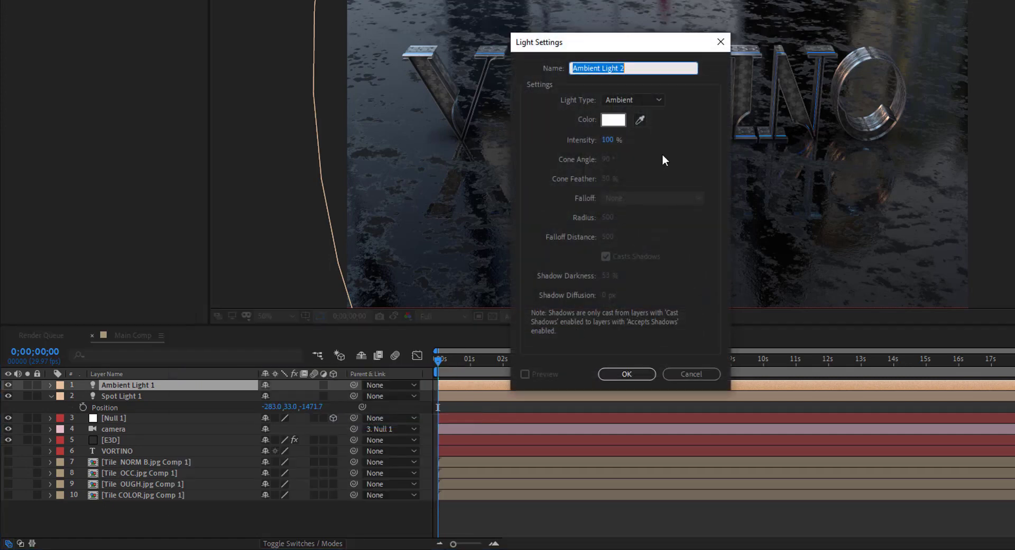
left_click(634, 97)
left_click(638, 126)
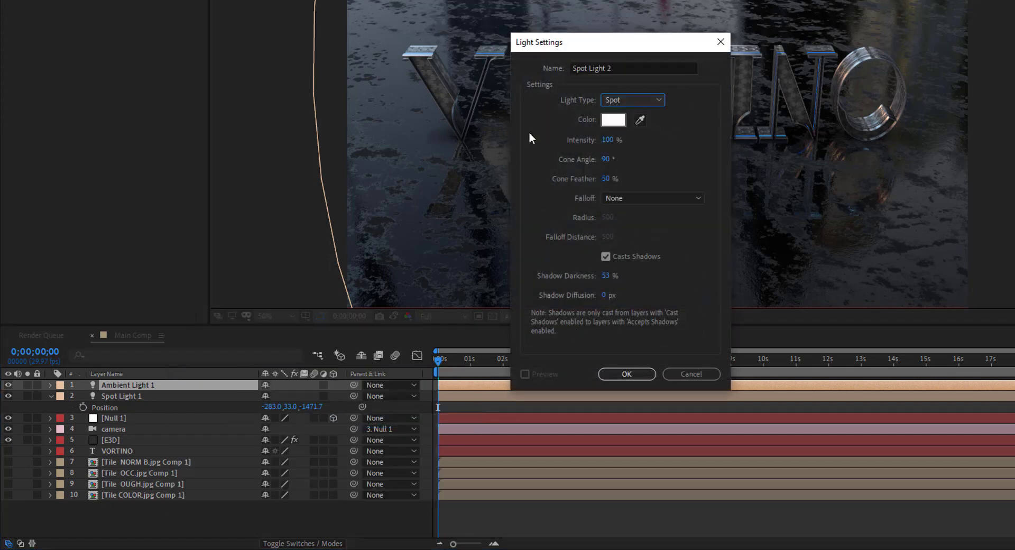
left_click(623, 374)
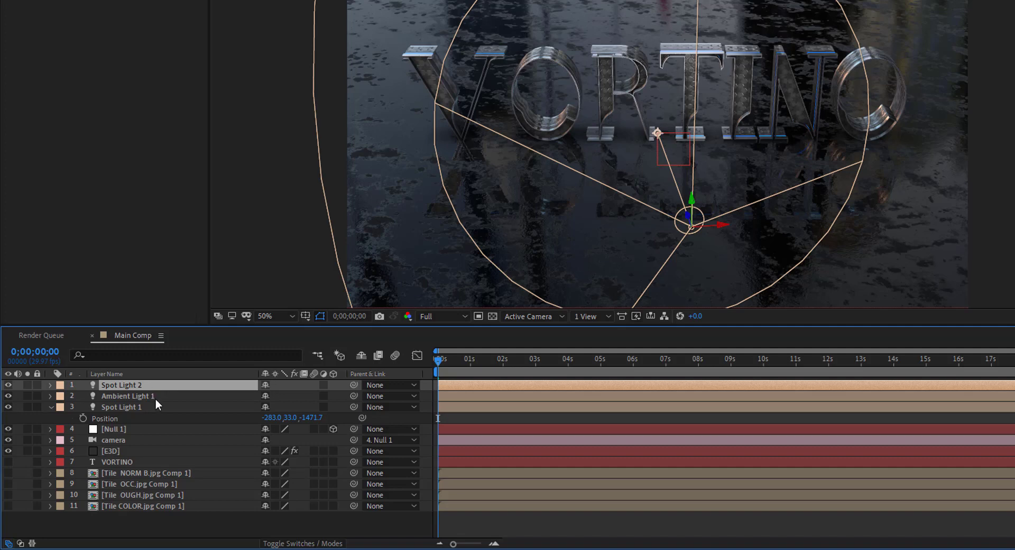
Set the position of Spot Light 2 to 2177, 751, -655.7 and collapse the properties of both spot lights
key("p")
left_click_drag(271, 397, 981, 377)
left_click_drag(296, 397, 499, 413)
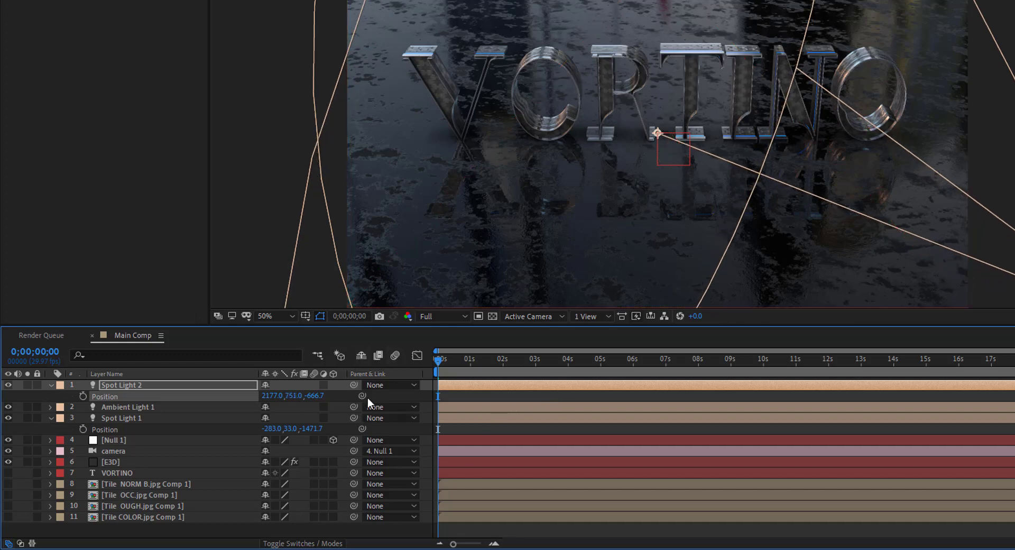
left_click_drag(315, 395, 349, 405)
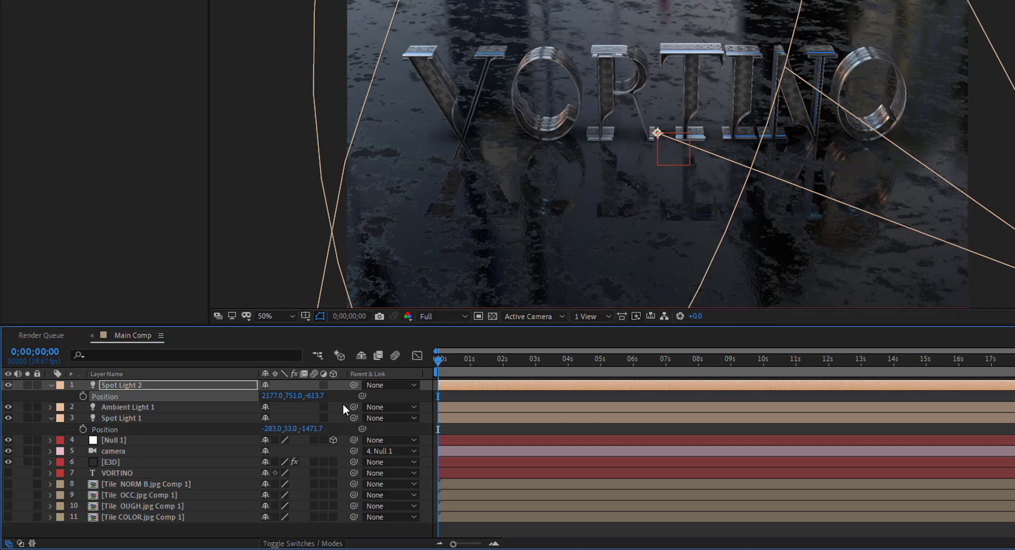
key("ctrl+z")
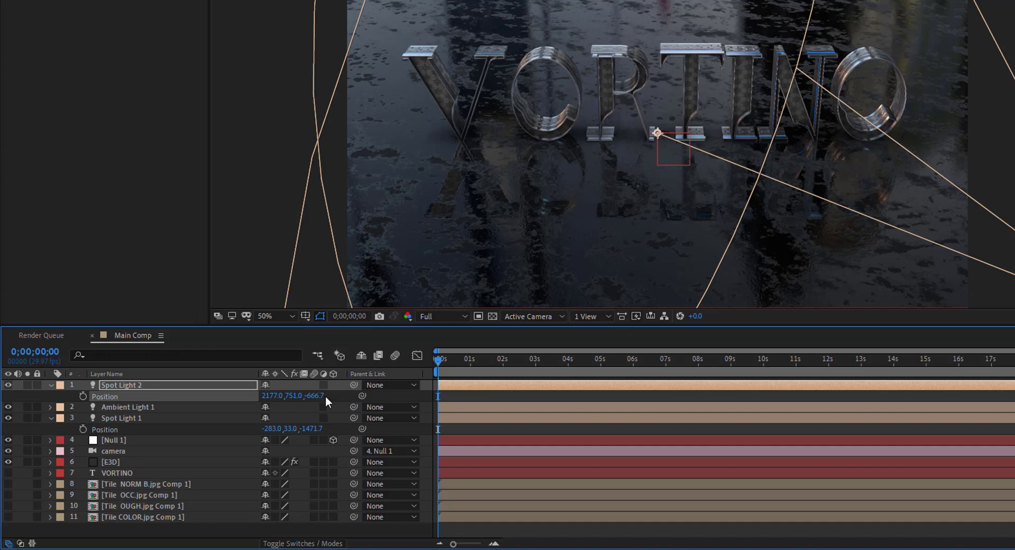
left_click_drag(326, 396, 332, 409)
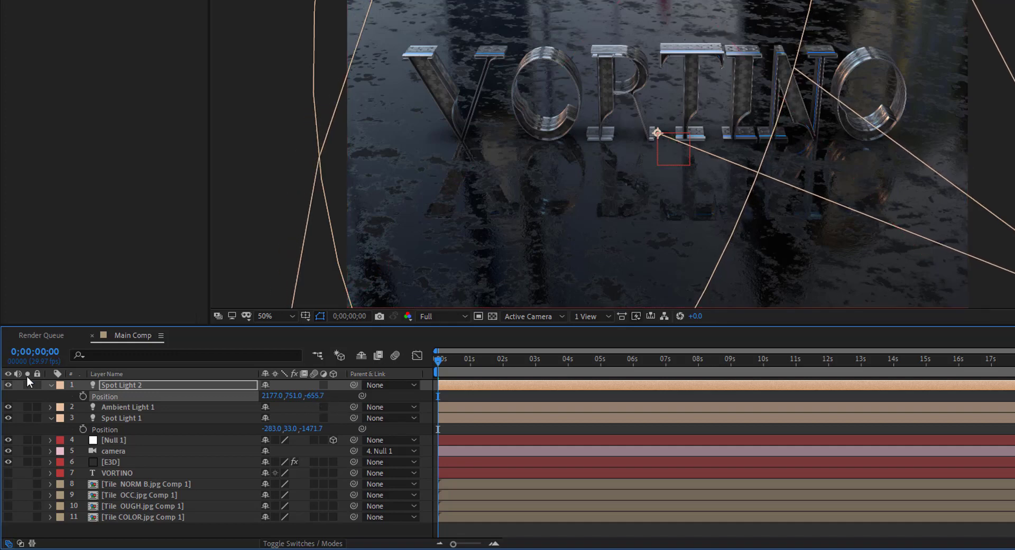
left_click(51, 385)
left_click(49, 407)
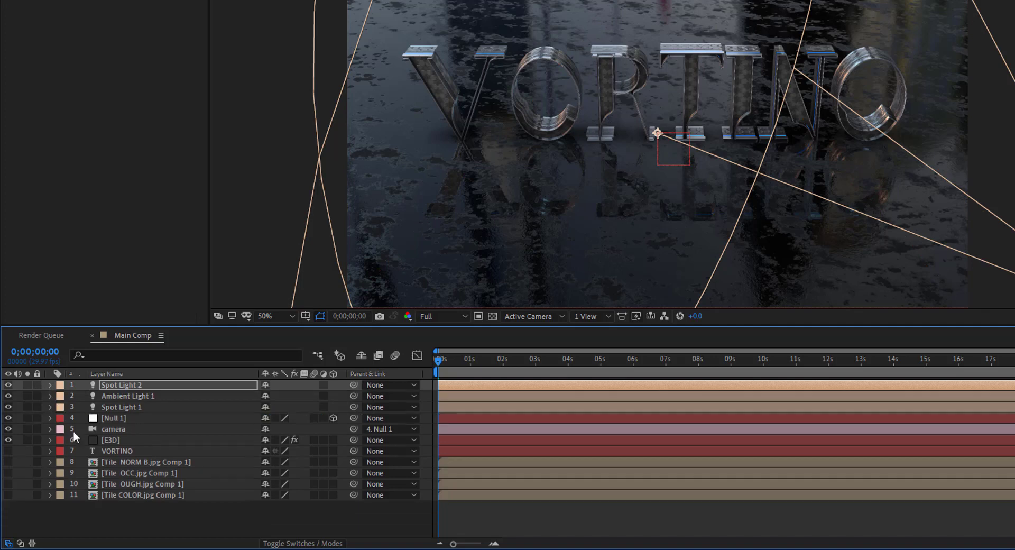
left_click(183, 530)
Add an adjustment layer above the lights and rename it cc
scroll(656, 132, "up", 2)
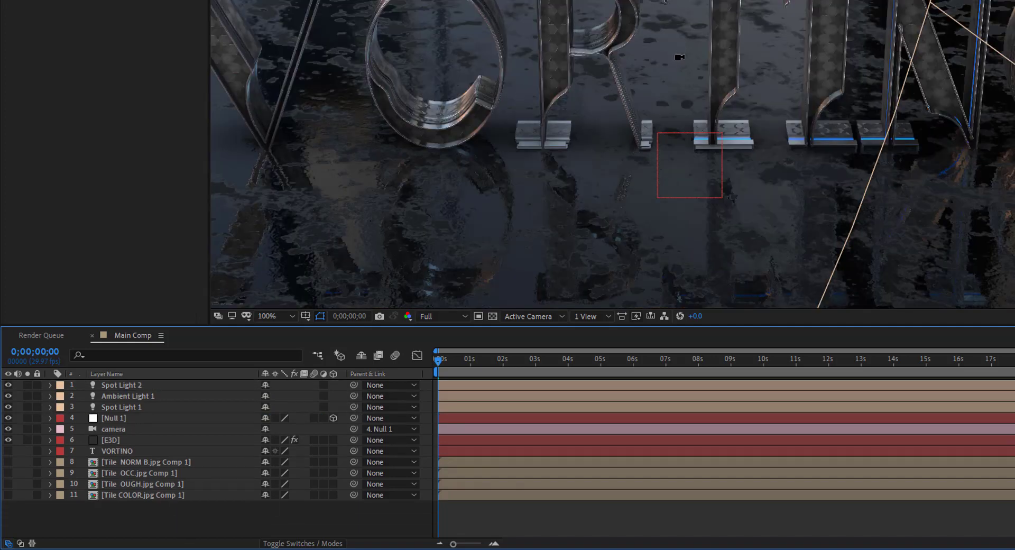
scroll(679, 57, "down", 2)
scroll(672, 89, "up", 2)
scroll(653, 134, "down", 2)
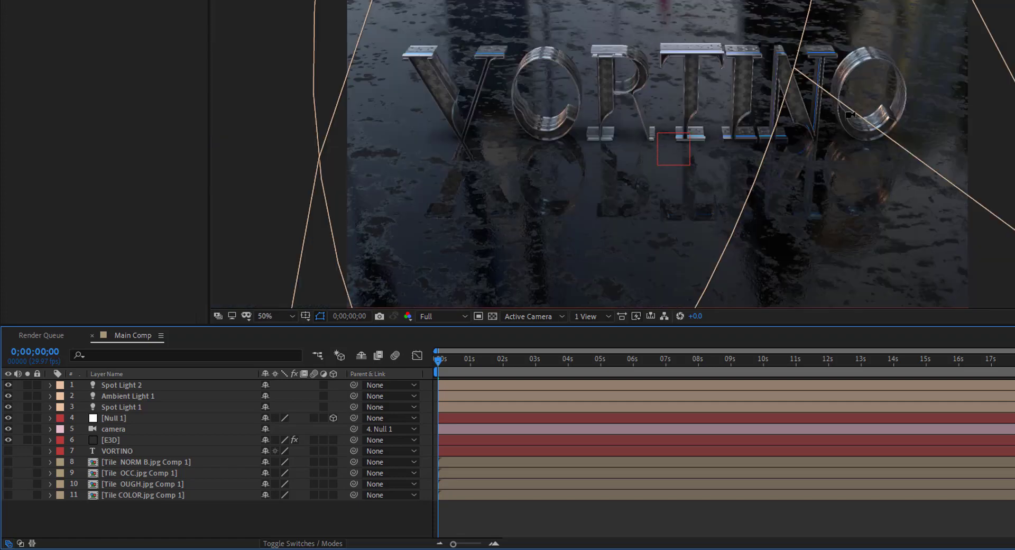
right_click(100, 521)
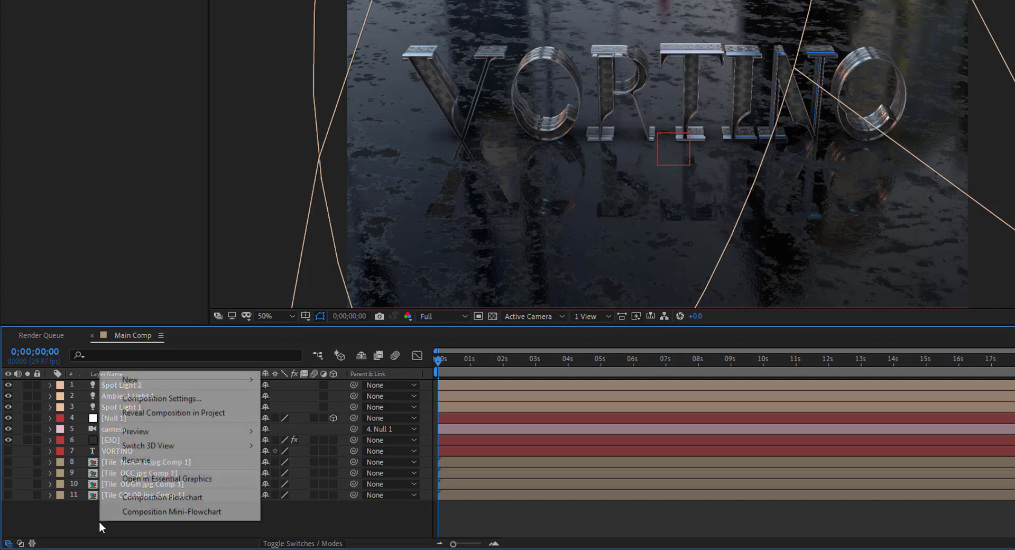
mouse_move(187, 379)
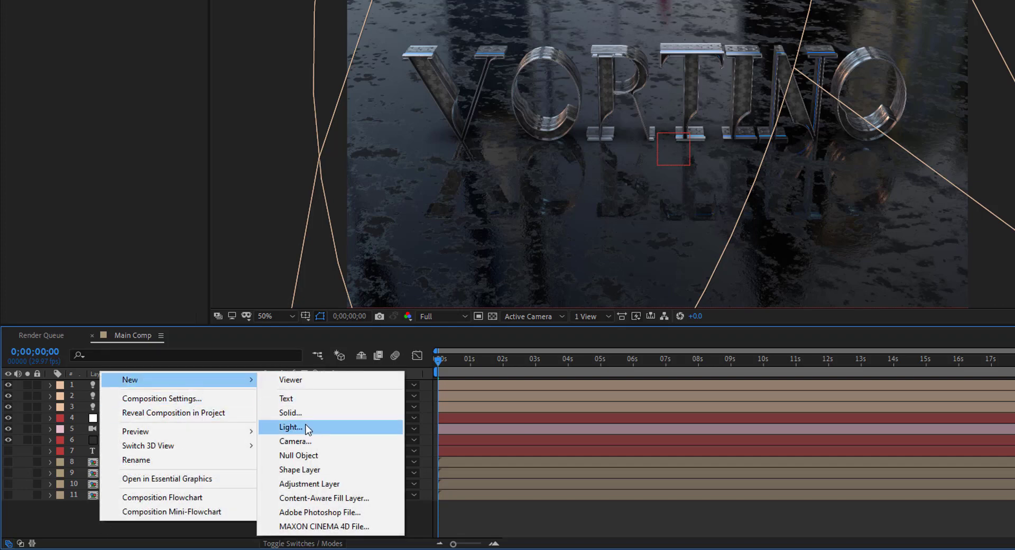
left_click(316, 484)
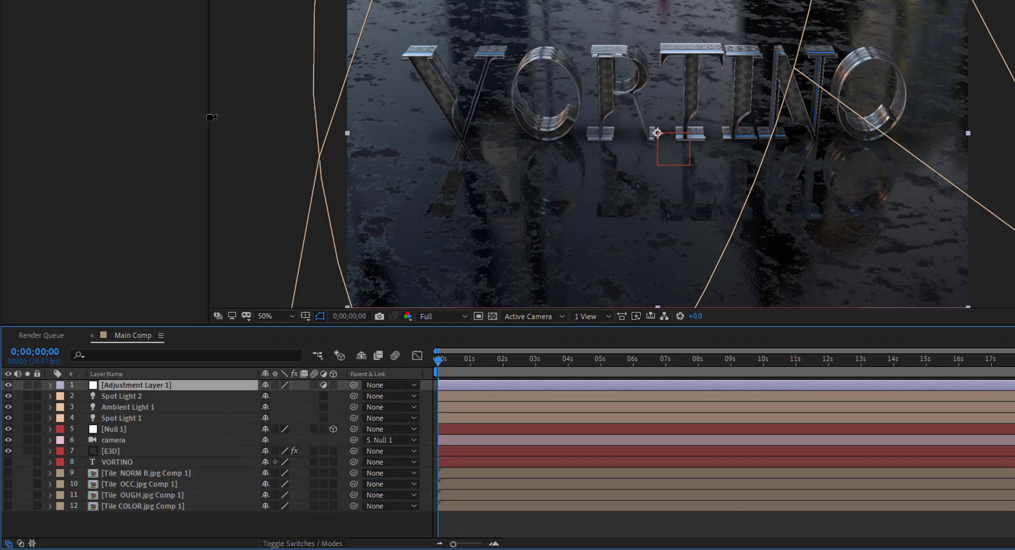
key("Return")
type("cc")
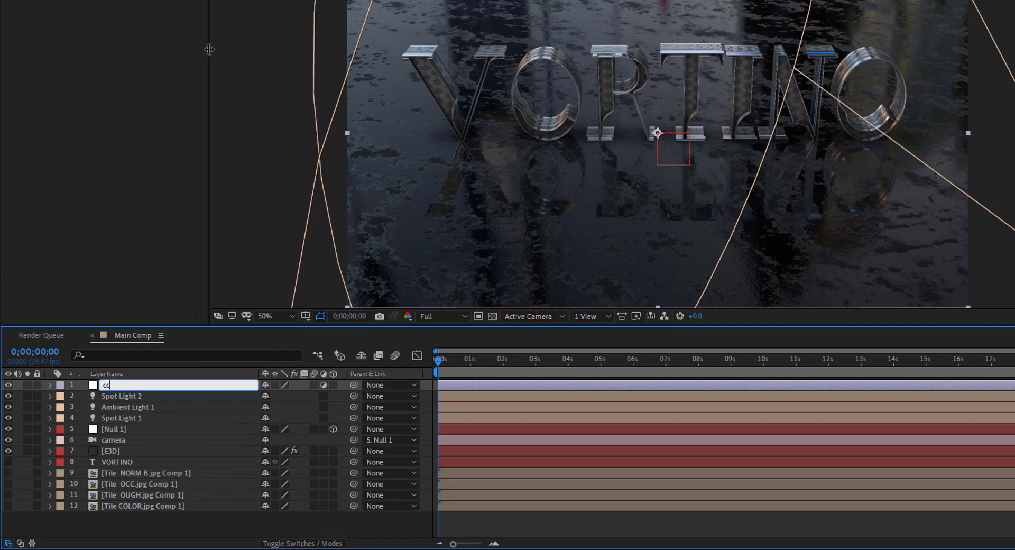
key("Return")
Apply the Curves effect to the cc layer and pull the midtones of the RGB and red curves slightly down
key("ctrl+space")
type("cur")
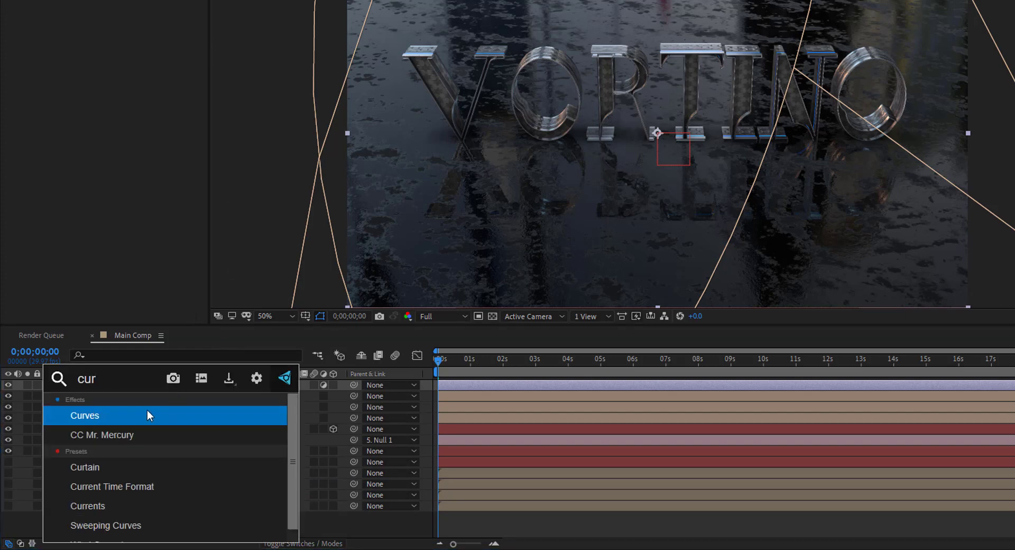
left_click(147, 411)
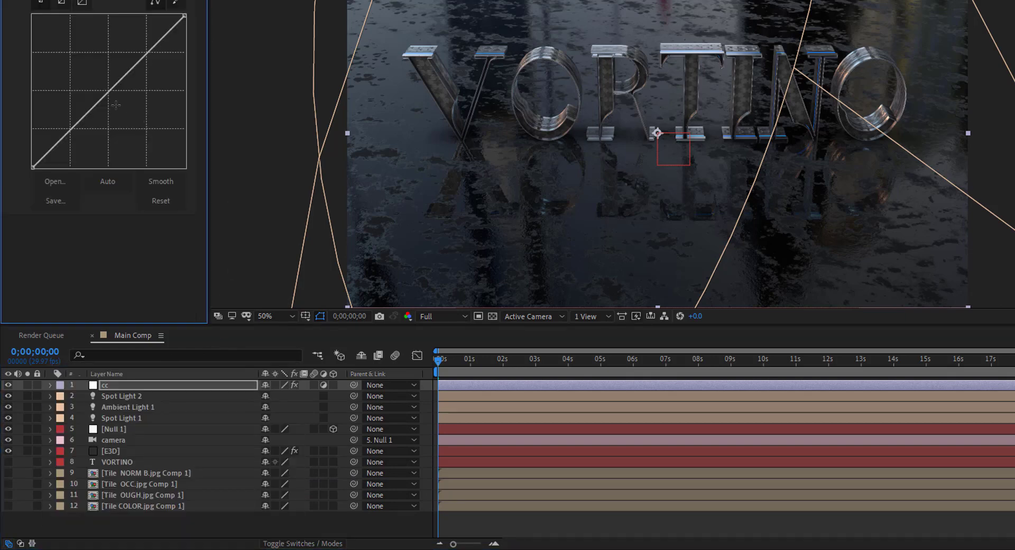
mouse_move(107, 95)
left_mouse_down()
mouse_move(107, 106)
mouse_move(112, 98)
left_mouse_up()
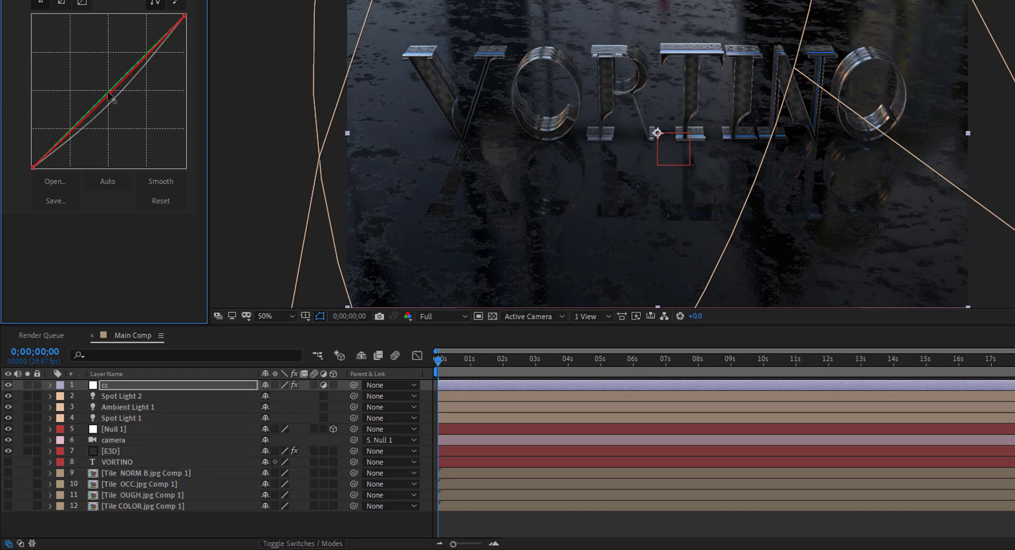
left_click_drag(109, 91, 110, 93)
scroll(734, 106, "up", 1)
scroll(734, 107, "down", 1)
Set the position of Null 1 to 960, 540, 59 to move the camera closer to the title
left_click(128, 429)
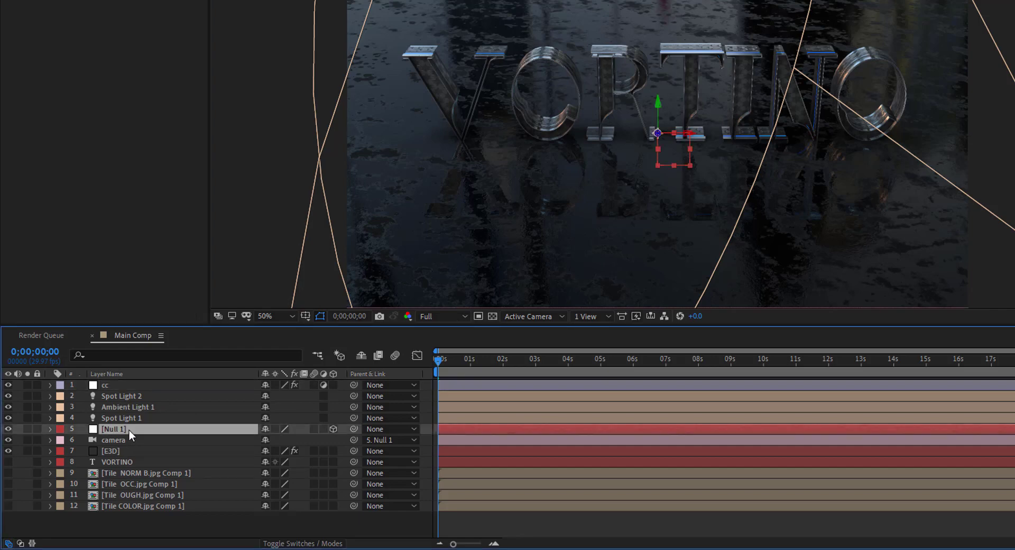
key("p")
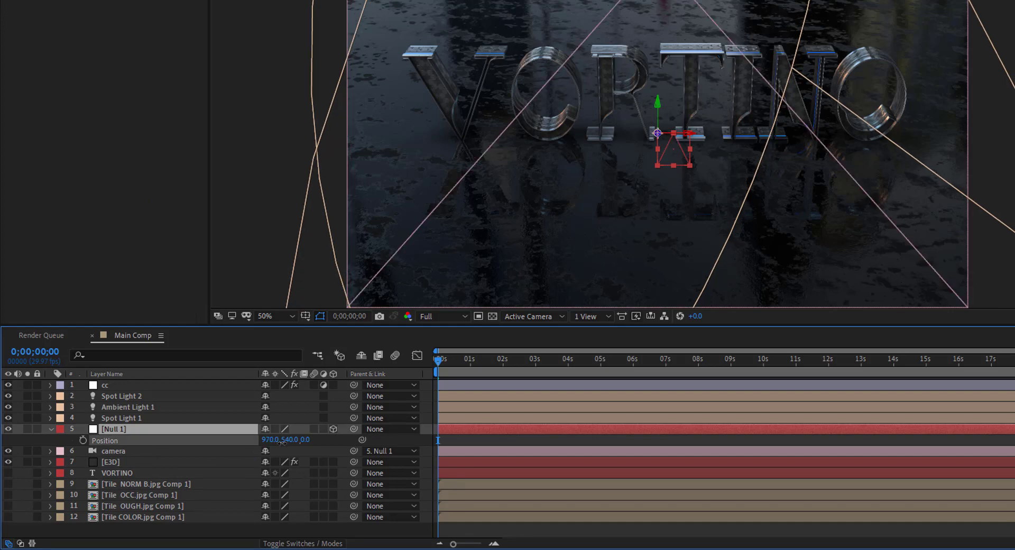
left_click_drag(307, 445, 362, 439)
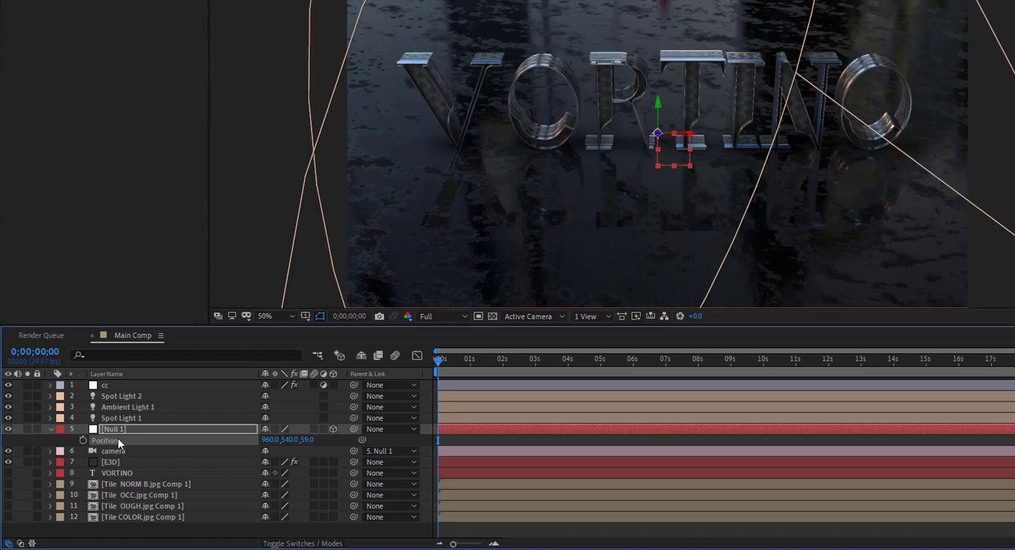
Turn on the camera's Depth of Field and set its Focus Distance to 2370.7 pixels
left_click(50, 451)
left_click(61, 474)
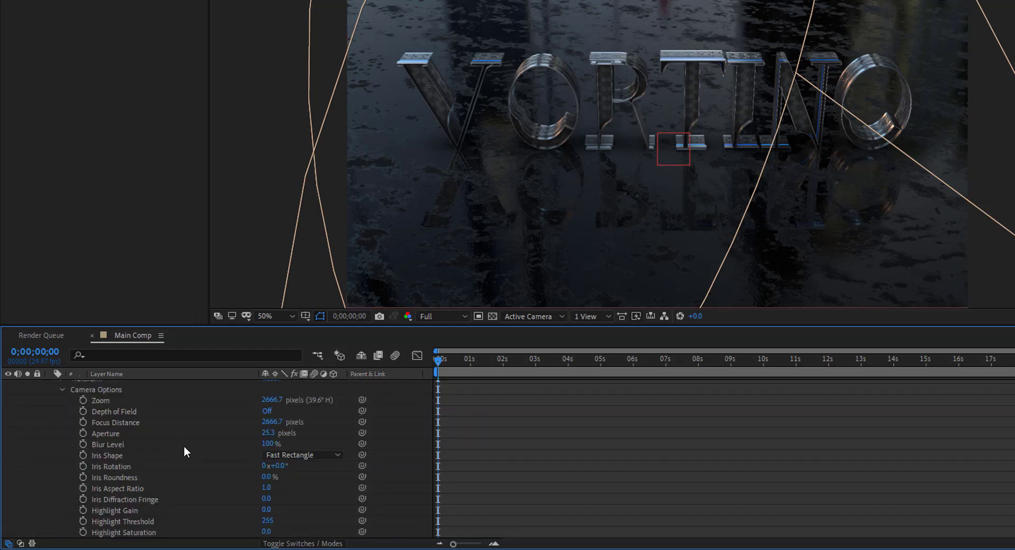
left_click(267, 411)
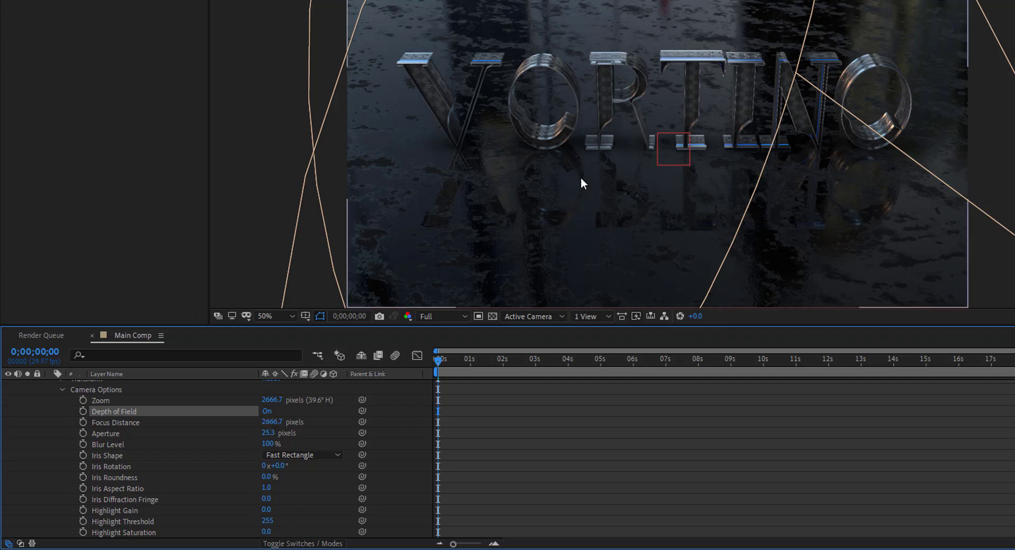
scroll(580, 176, "up", 2)
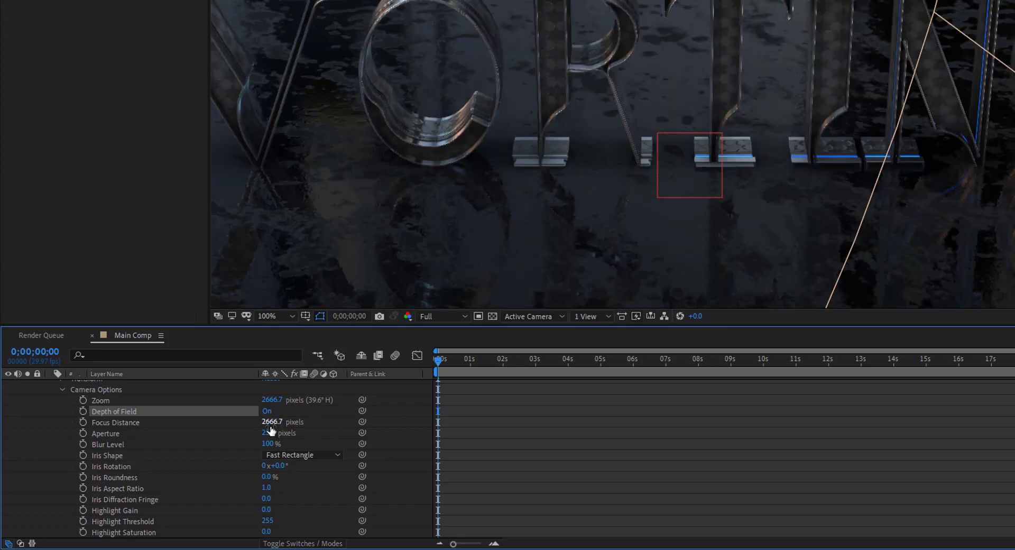
left_click_drag(271, 426, 214, 448)
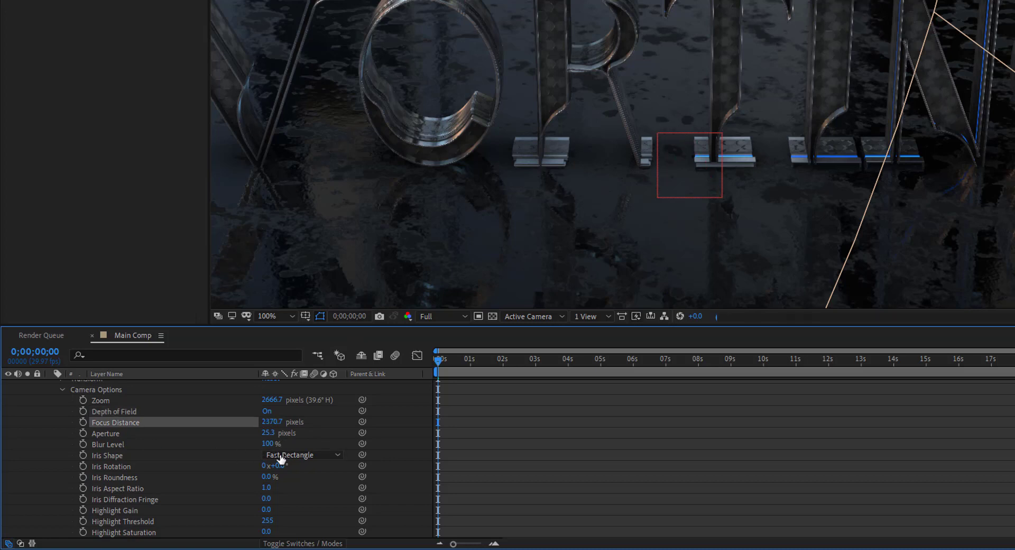
Set the camera's Aperture to 100 pixels
left_click(268, 432)
type("100")
key("Return")
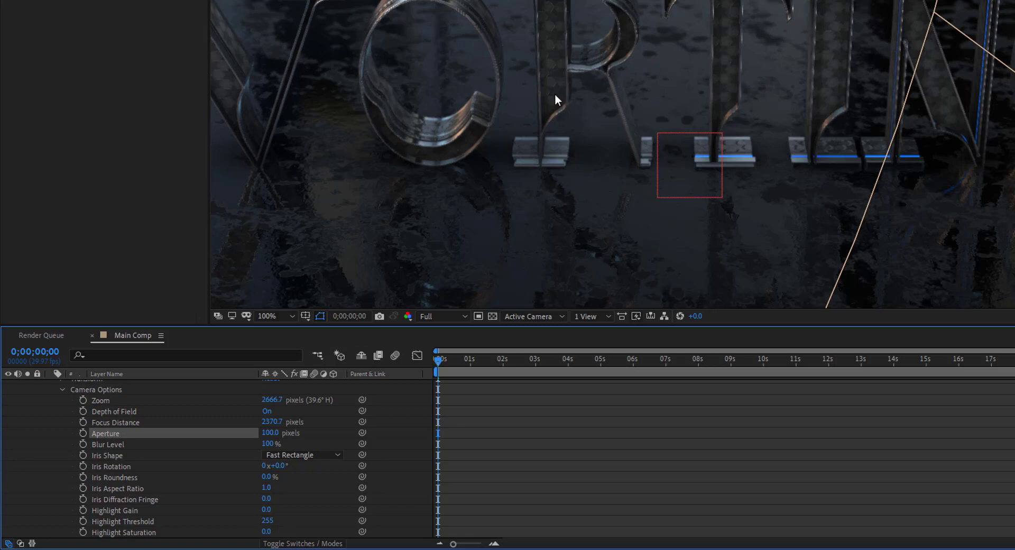
Adjust the camera's Focus Distance to 2477.7 pixels so the front faces of the title letters are sharp
left_click_drag(554, 95, 562, 154)
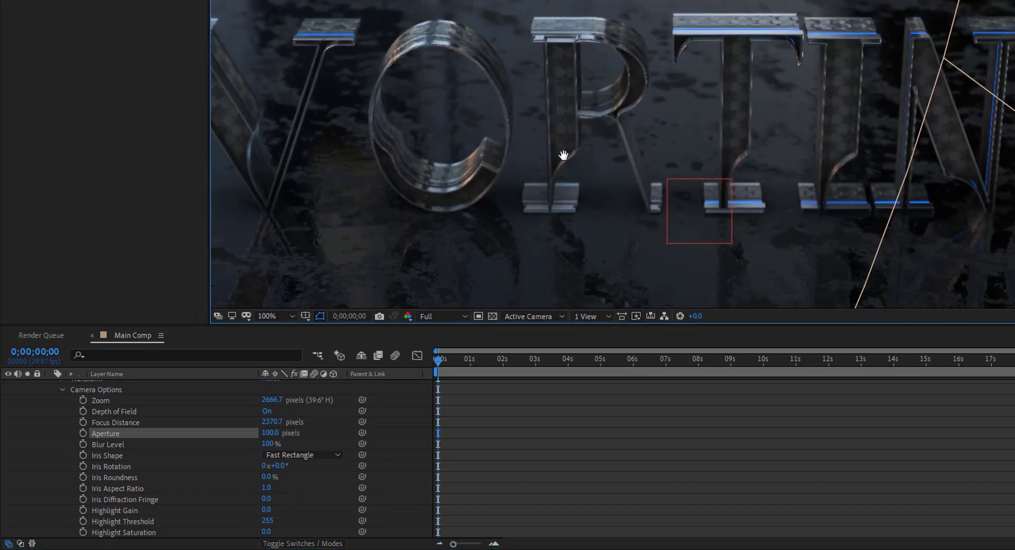
scroll(620, 59, "up", 1)
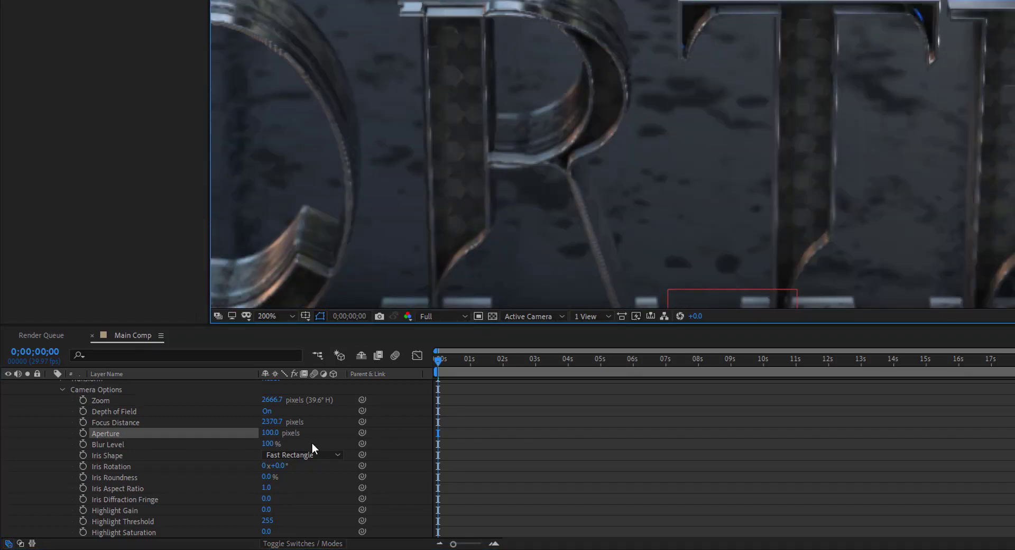
left_click_drag(272, 422, 120, 443)
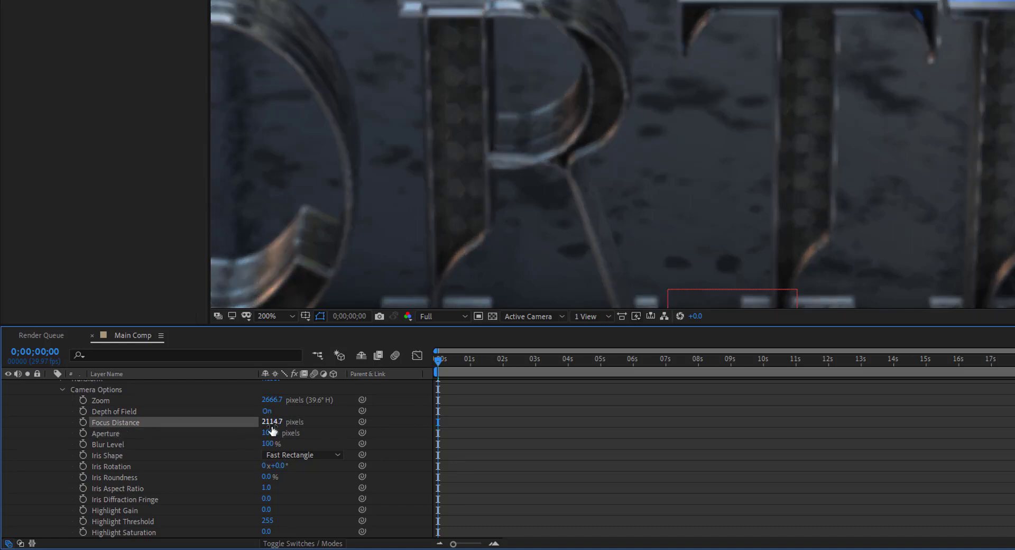
left_click_drag(276, 423, 331, 428)
left_click_drag(270, 422, 375, 424)
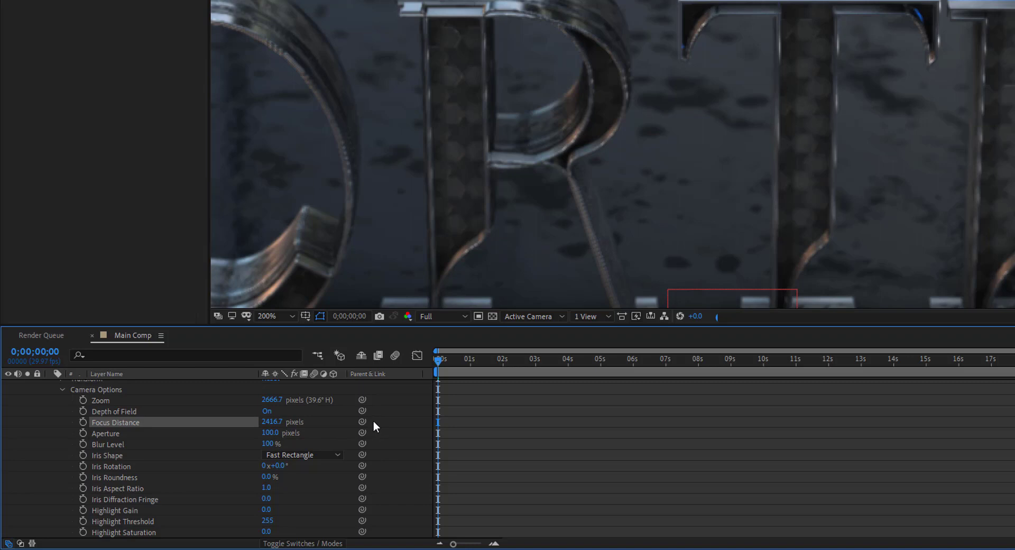
left_click_drag(283, 424, 322, 425)
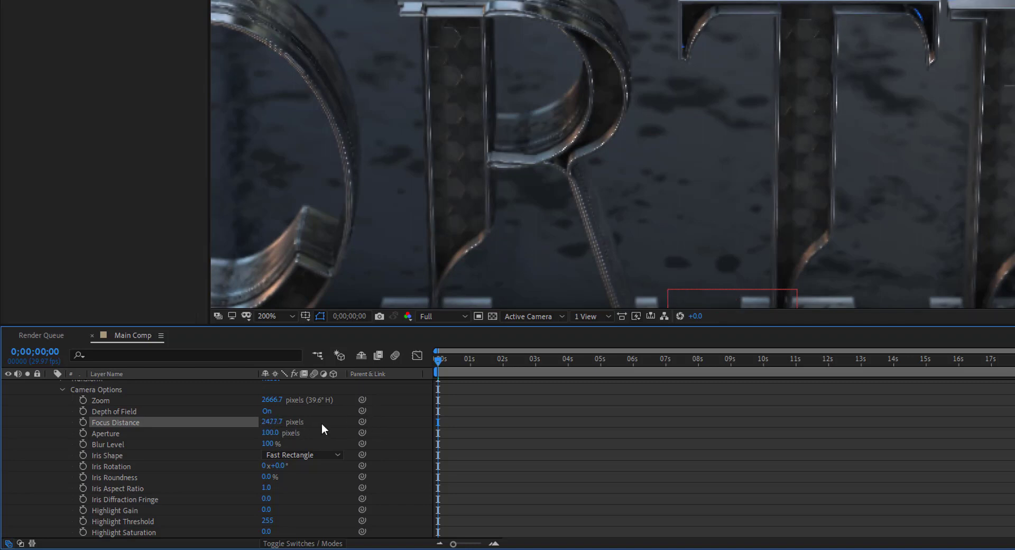
scroll(646, 117, "down", 4)
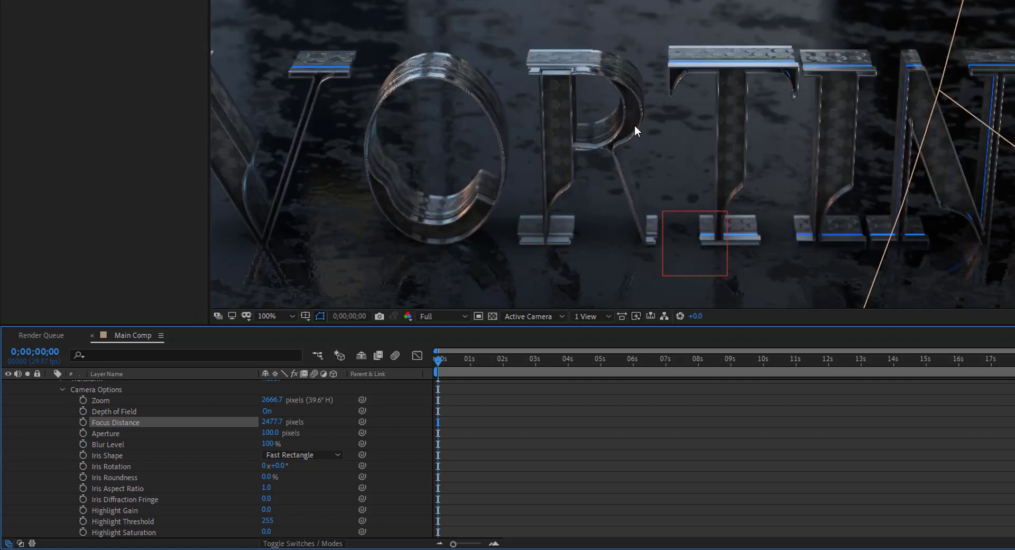
scroll(636, 124, "up", 2)
scroll(636, 124, "down", 2)
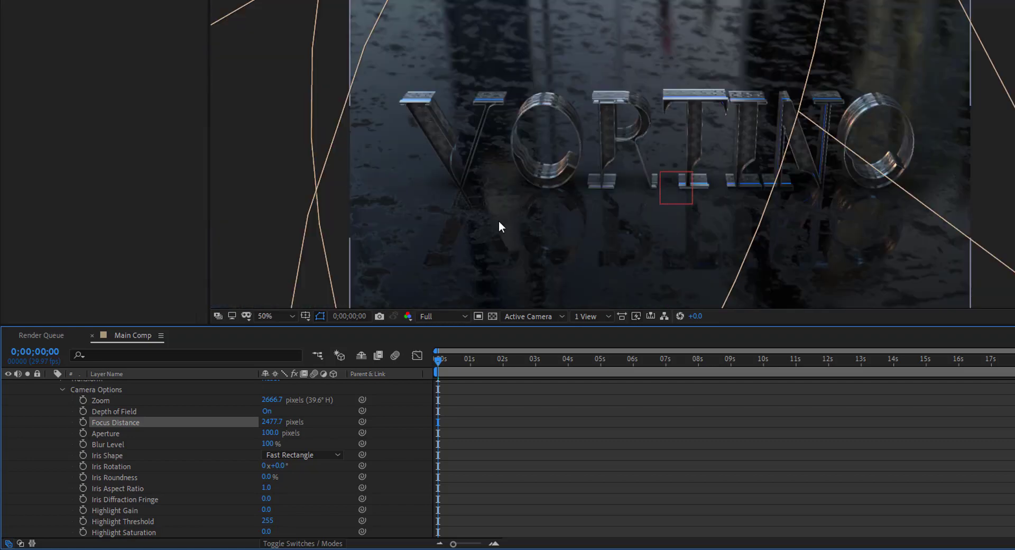
scroll(82, 429, "up", 3)
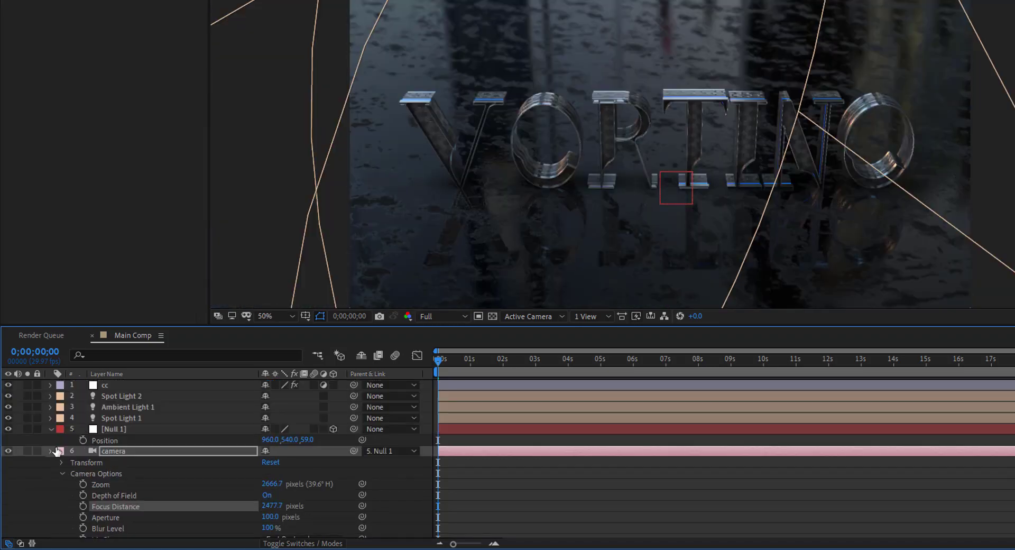
Collapse the camera and Null 1 properties and enable Enhanced Multisampling in the E3D layer's Element output settings
left_click(52, 450)
left_click(52, 430)
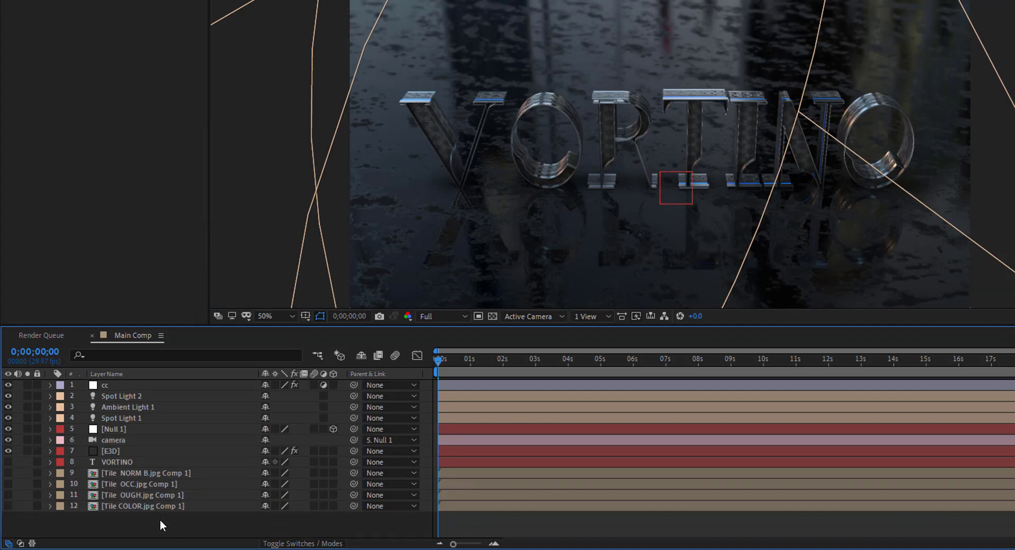
left_click(124, 452)
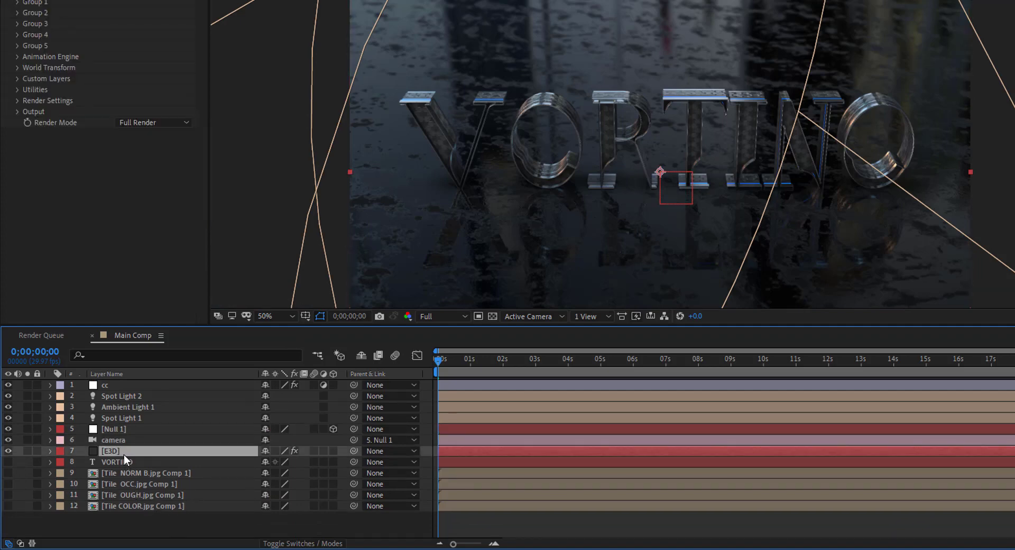
left_click(15, 114)
left_click(119, 166)
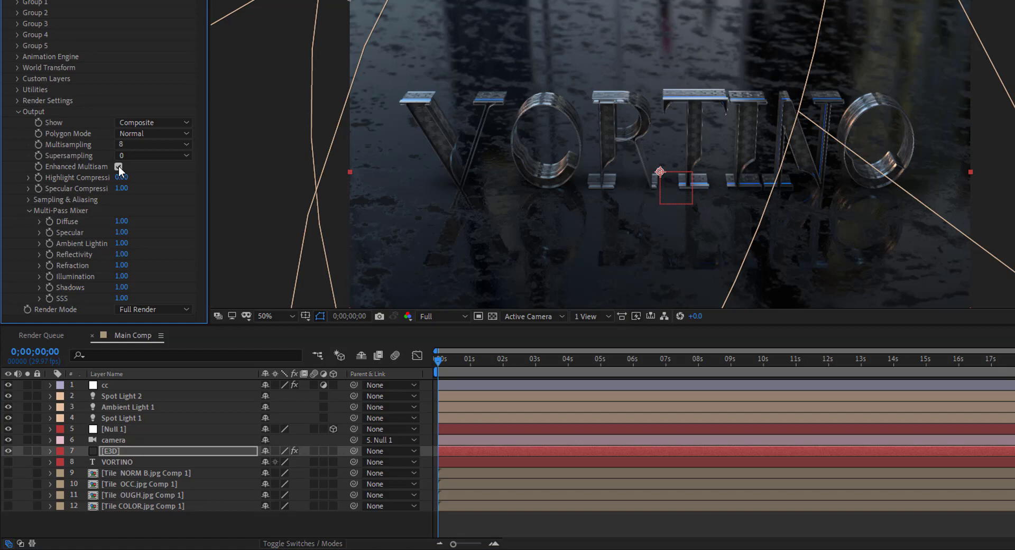
left_click(15, 112)
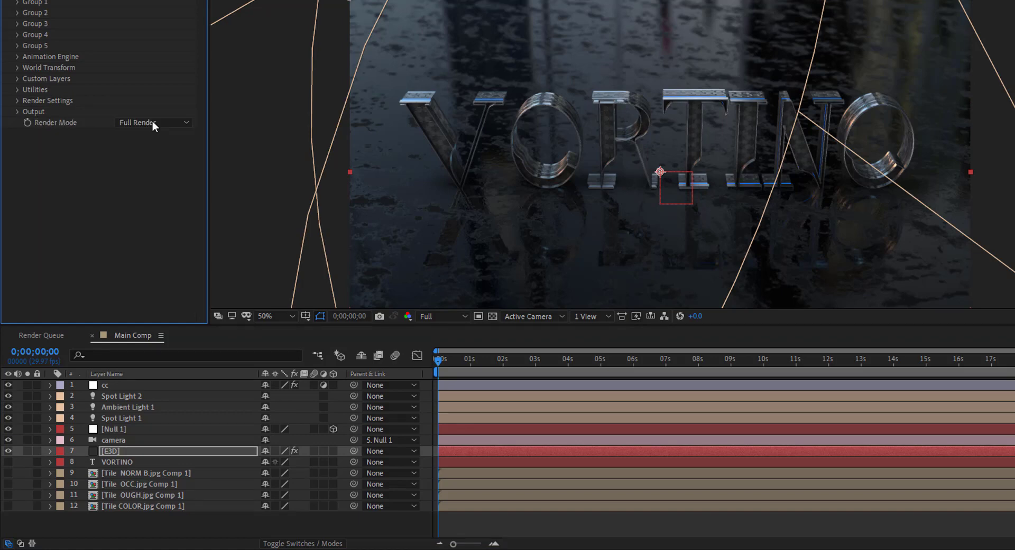
Duplicate the E3D layer
scroll(693, 105, "up", 4)
scroll(693, 106, "down", 4)
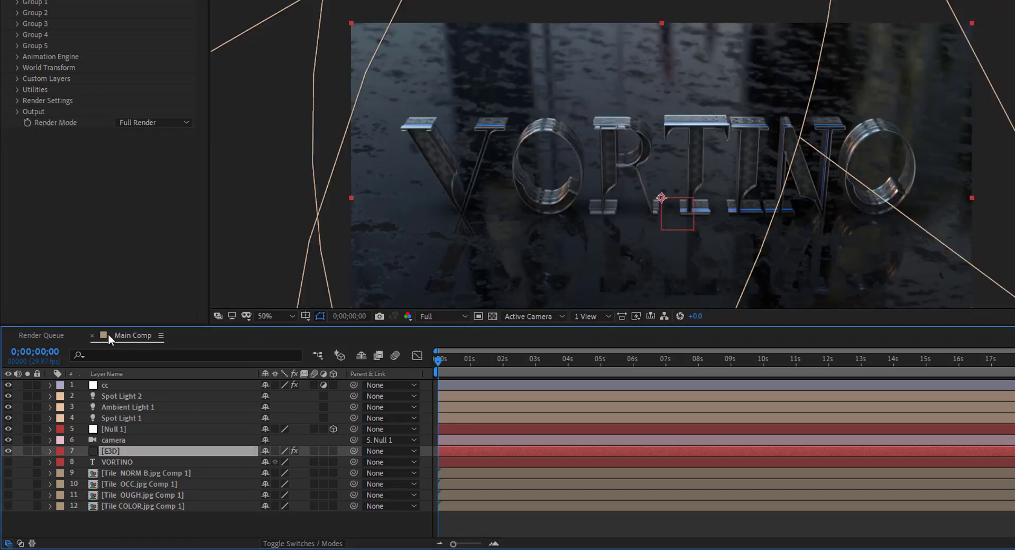
right_click(119, 442)
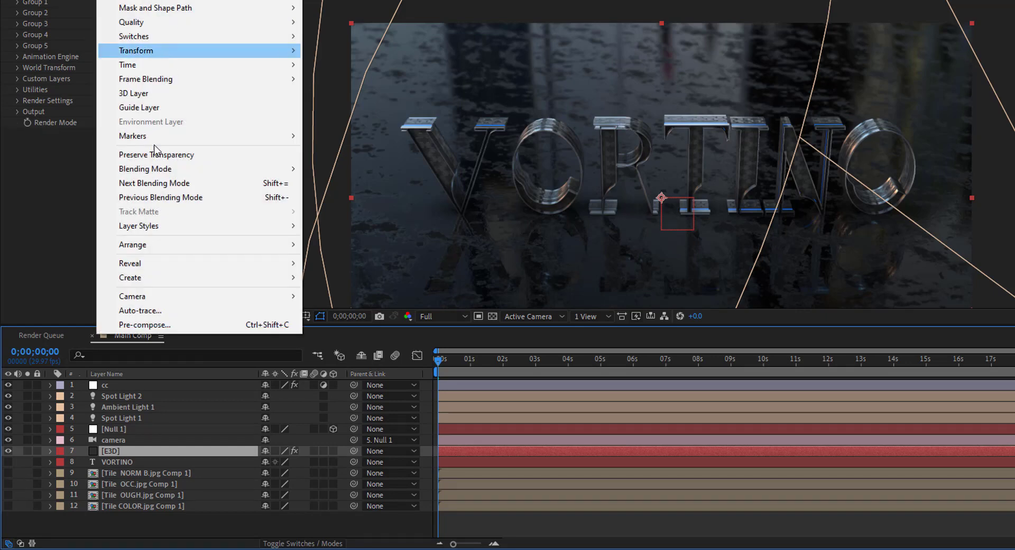
left_click(119, 450)
left_click(37, 0)
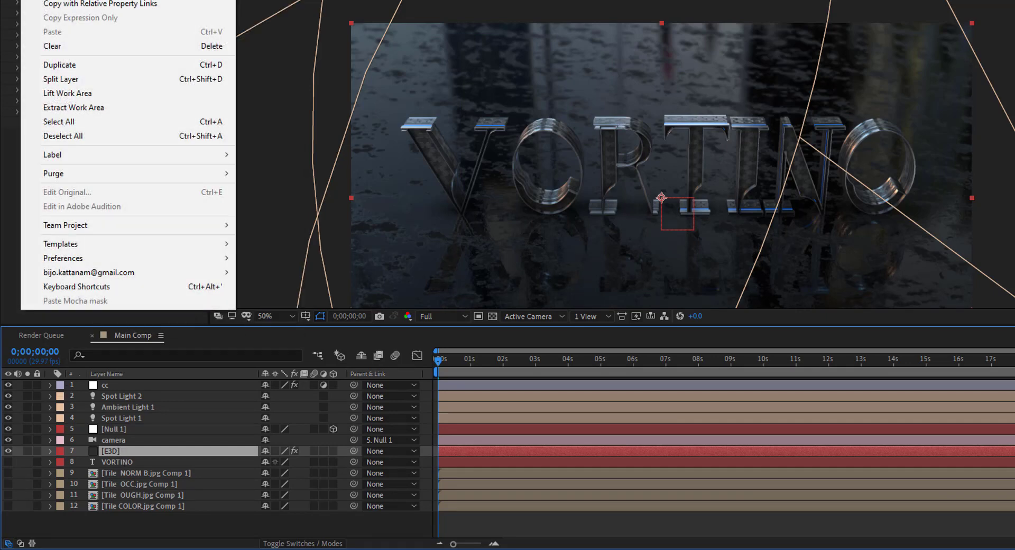
left_click(91, 64)
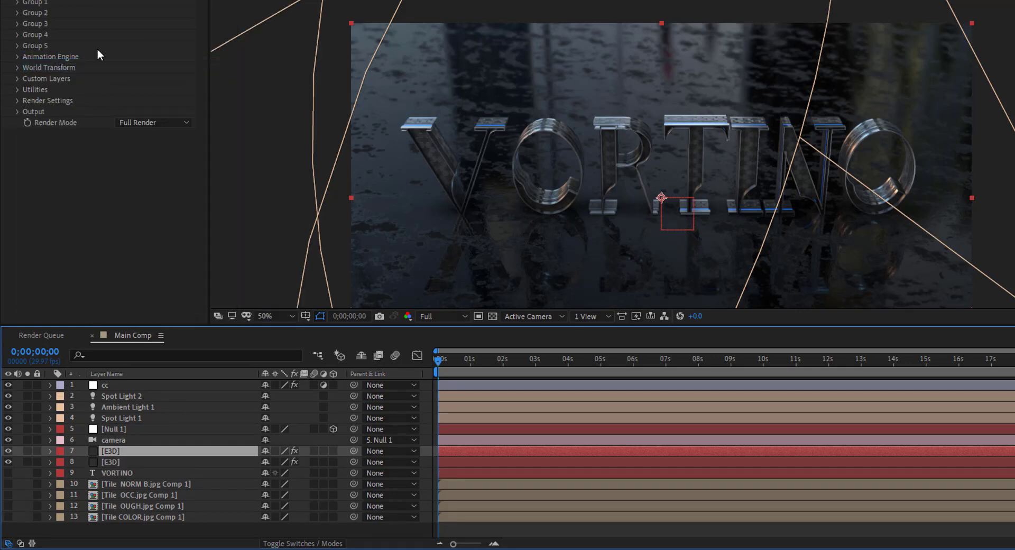
Set the upper E3D layer's Element output to show only the Illumination pass
left_click(18, 111)
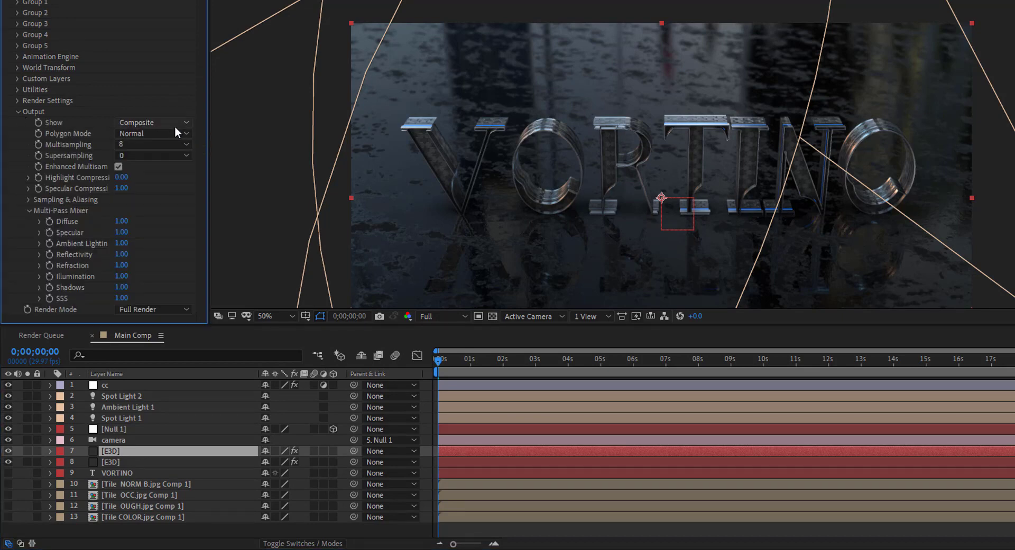
left_click(174, 124)
left_click(179, 277)
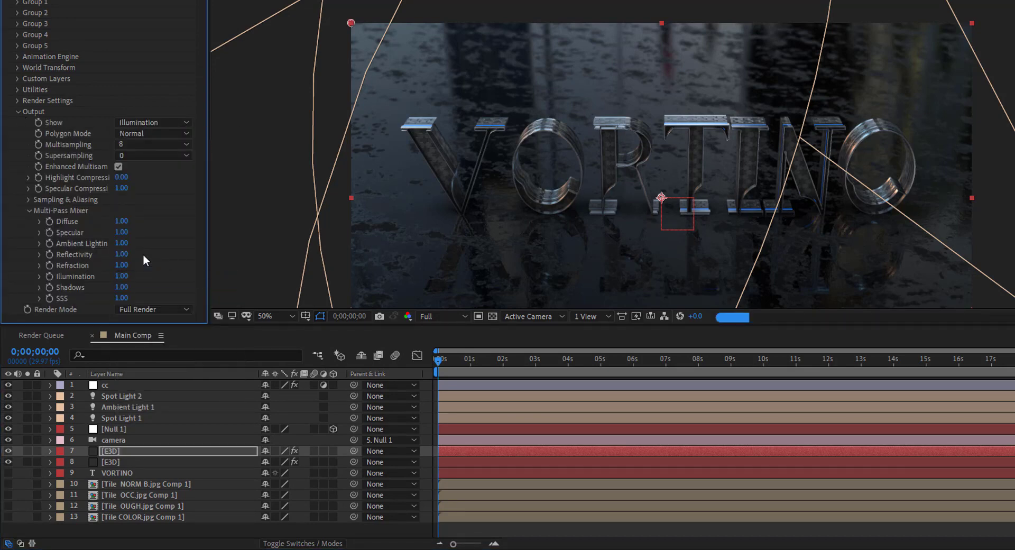
scroll(676, 148, "up", 2)
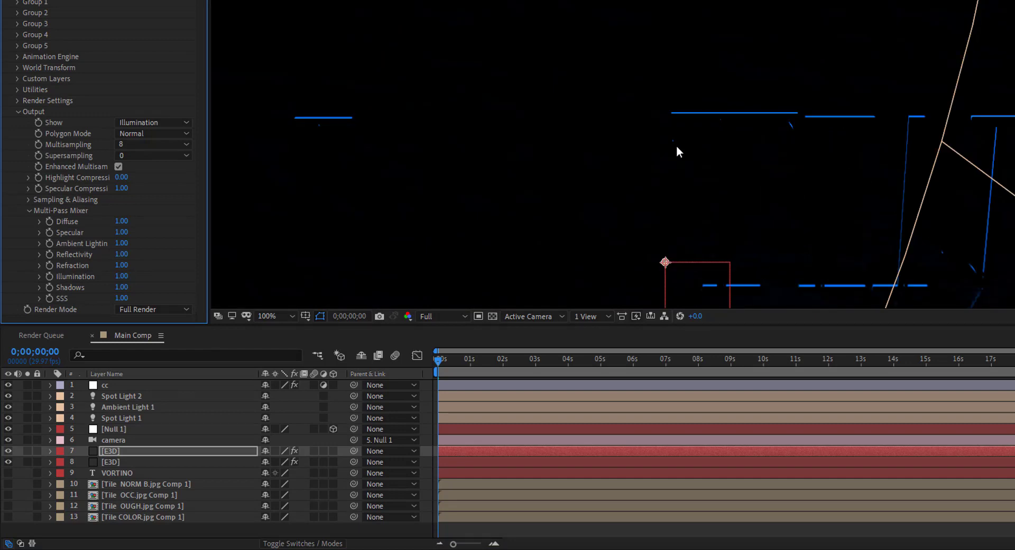
left_click(18, 112)
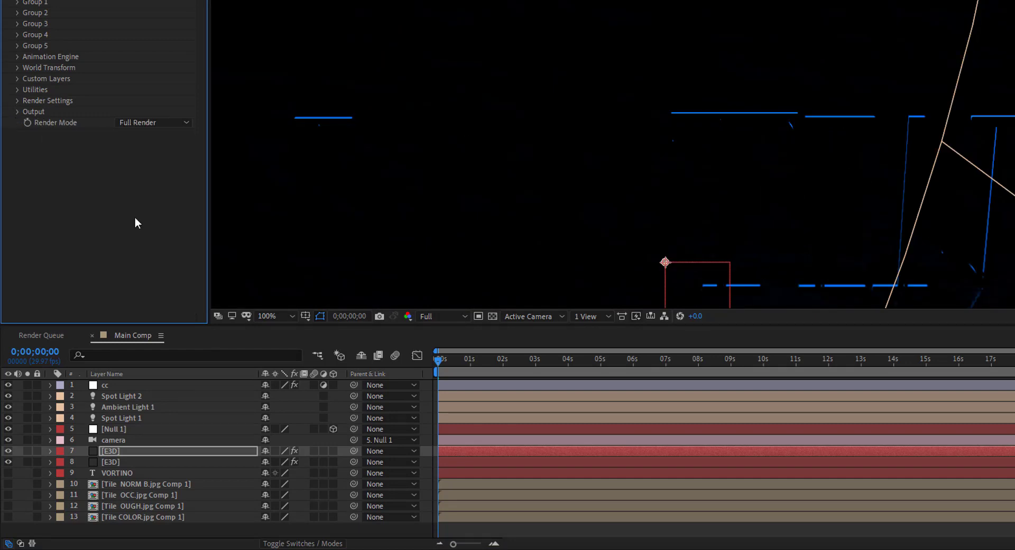
Apply the Glow effect to the upper E3D layer and set its Glow Radius to 58
left_click(124, 451)
key("ctrl+space")
type("glo")
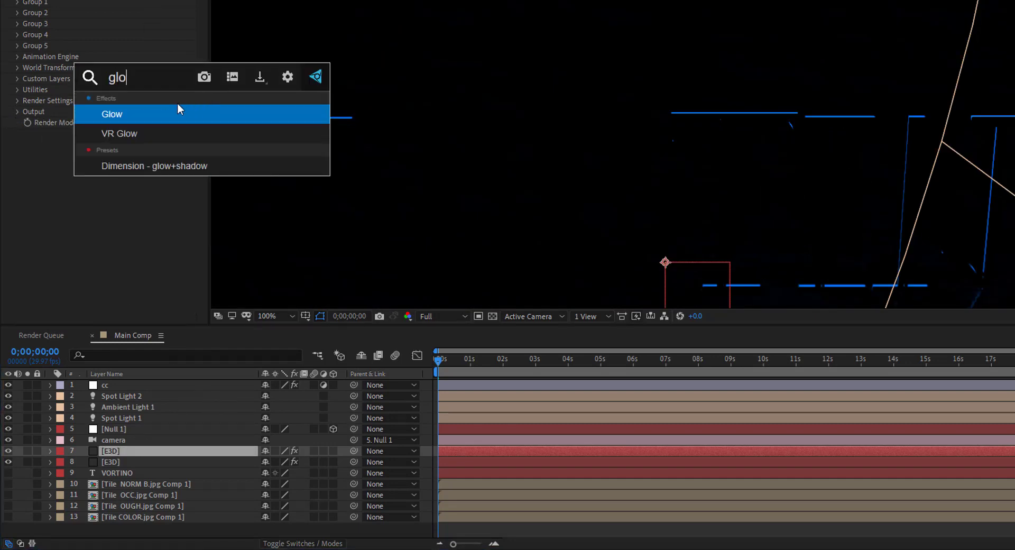
key("Return")
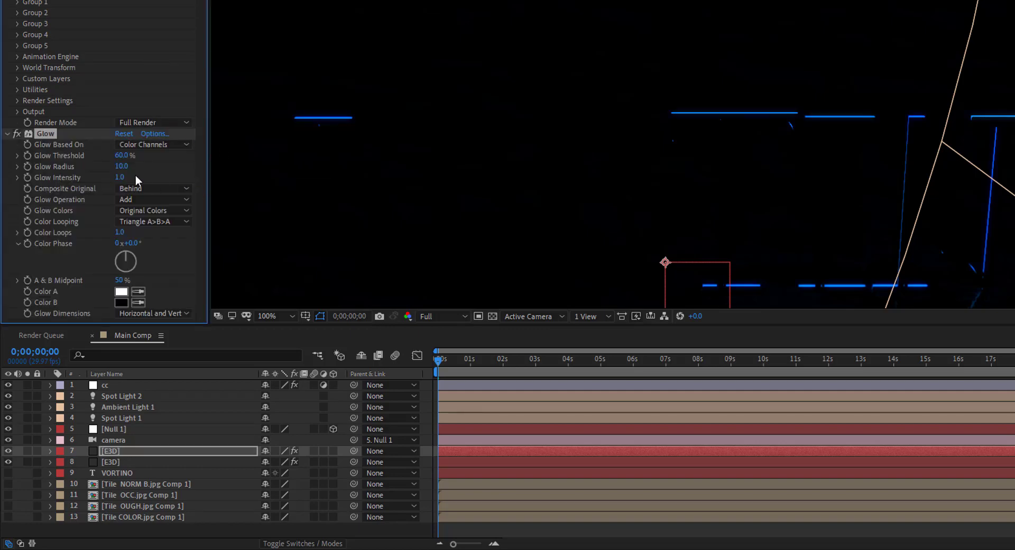
left_click_drag(121, 166, 149, 165)
key("period")
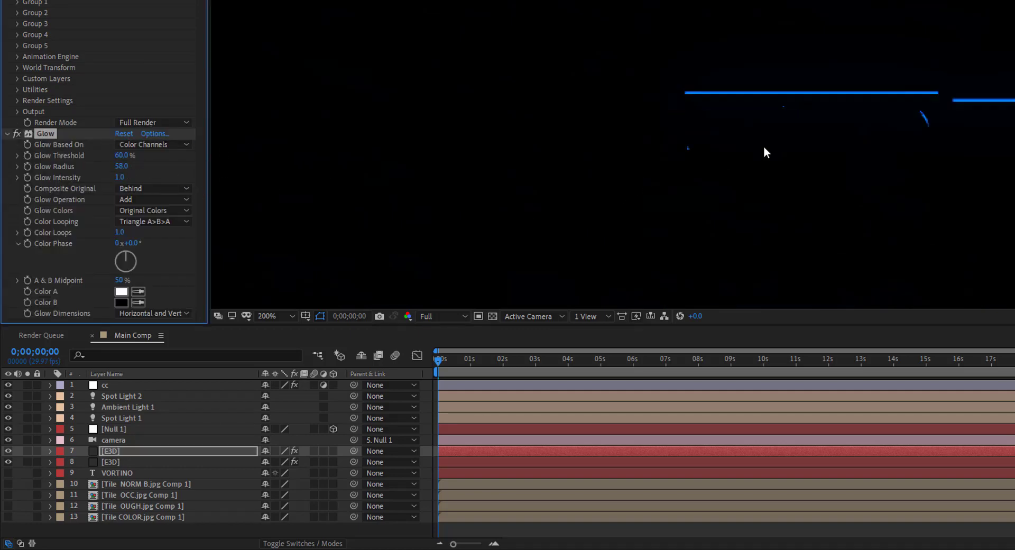
key("period")
key("period")
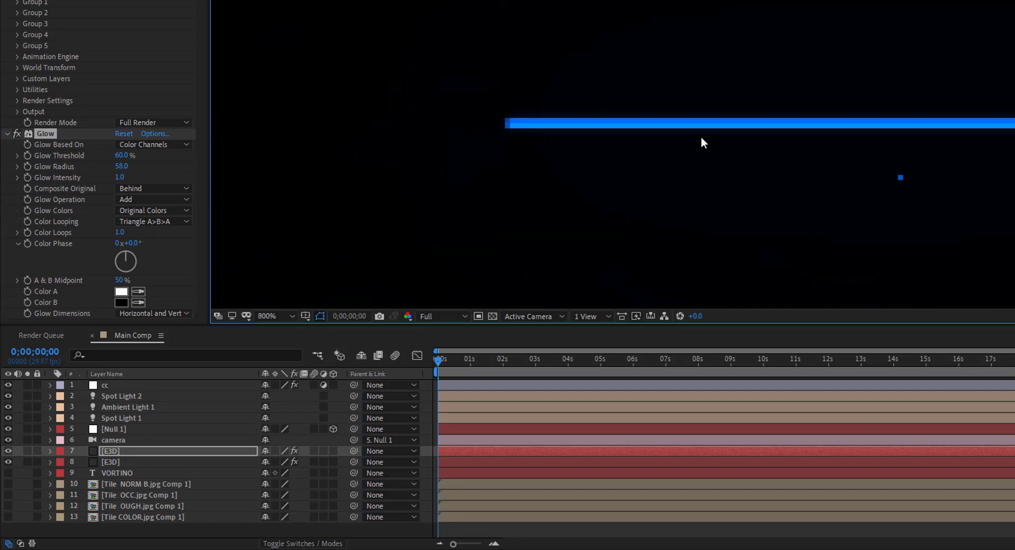
Try a Glow Threshold of 32.2% on the upper E3D layer, and undo the change
left_click_drag(121, 160, 78, 162)
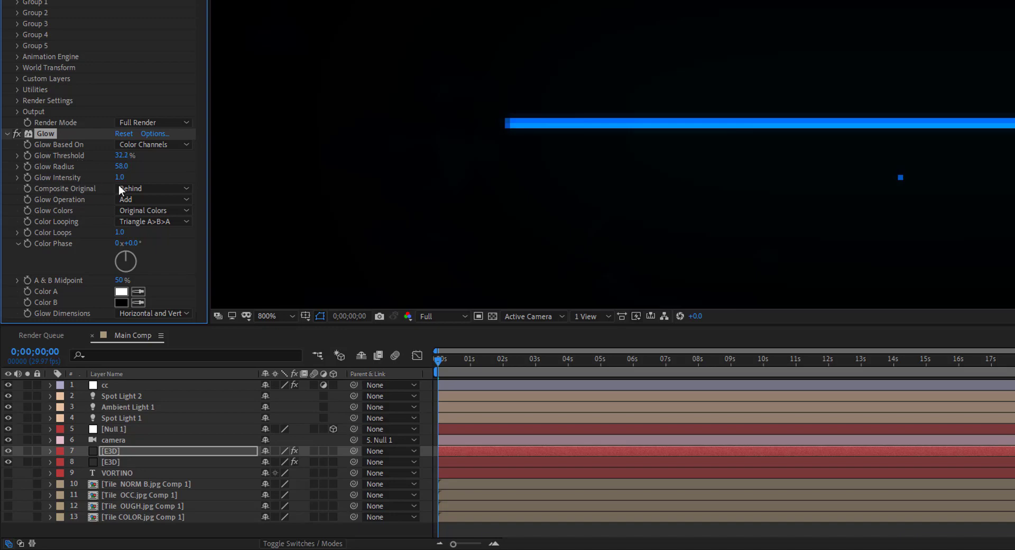
left_click(135, 450)
key("ctrl+z")
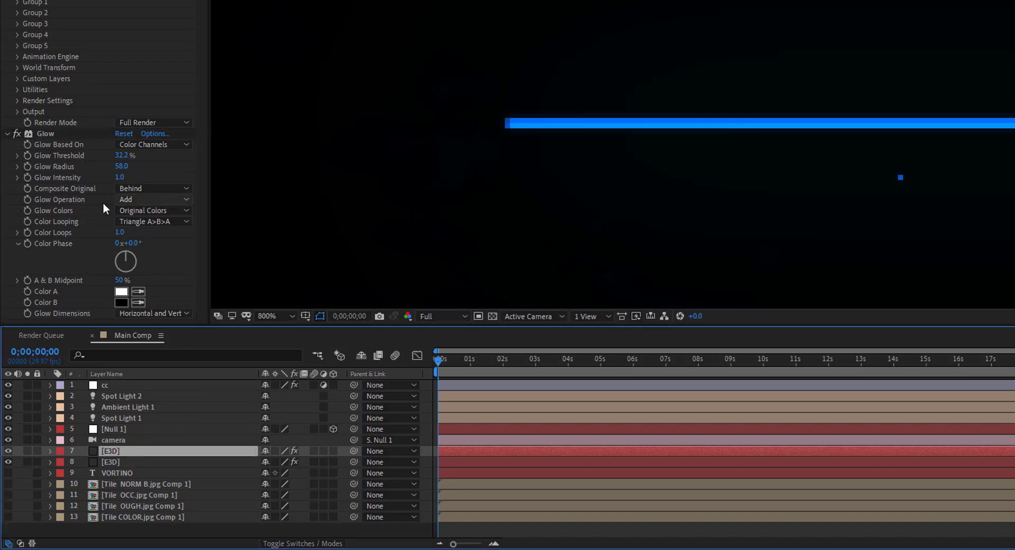
Set the Glow Radius to 46 and the upper E3D layer's blending mode to Add
left_click_drag(121, 166, 67, 170)
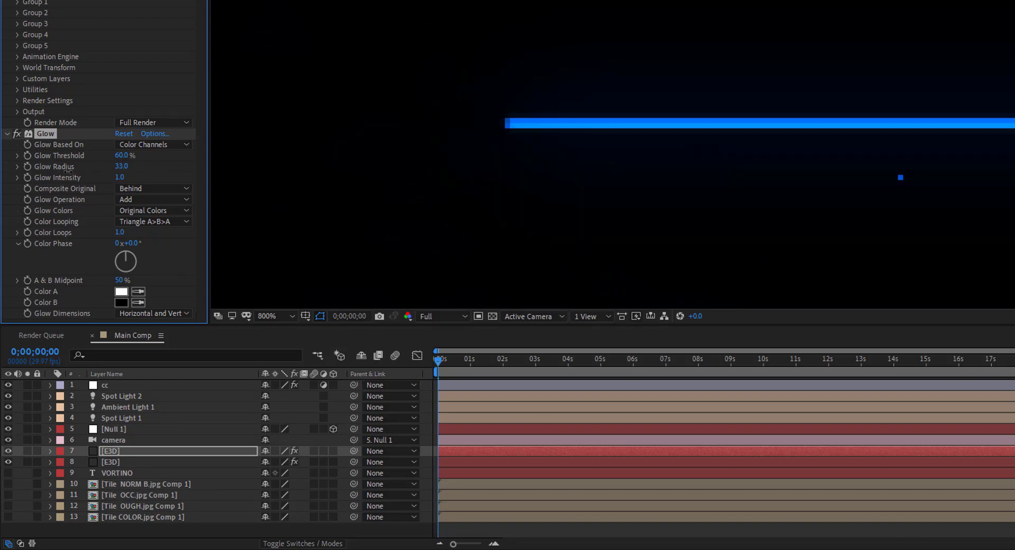
left_click(308, 542)
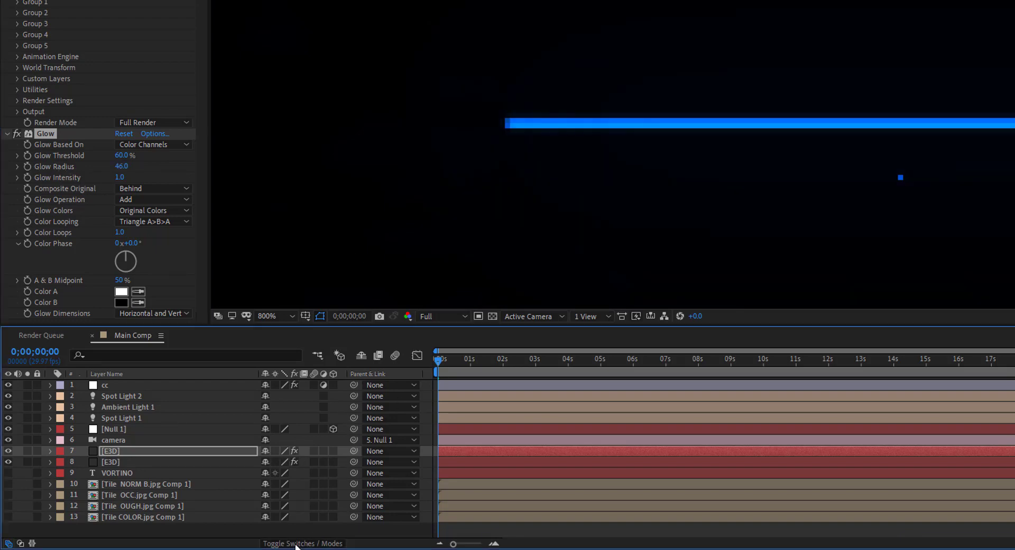
left_click(293, 454)
left_click(345, 26)
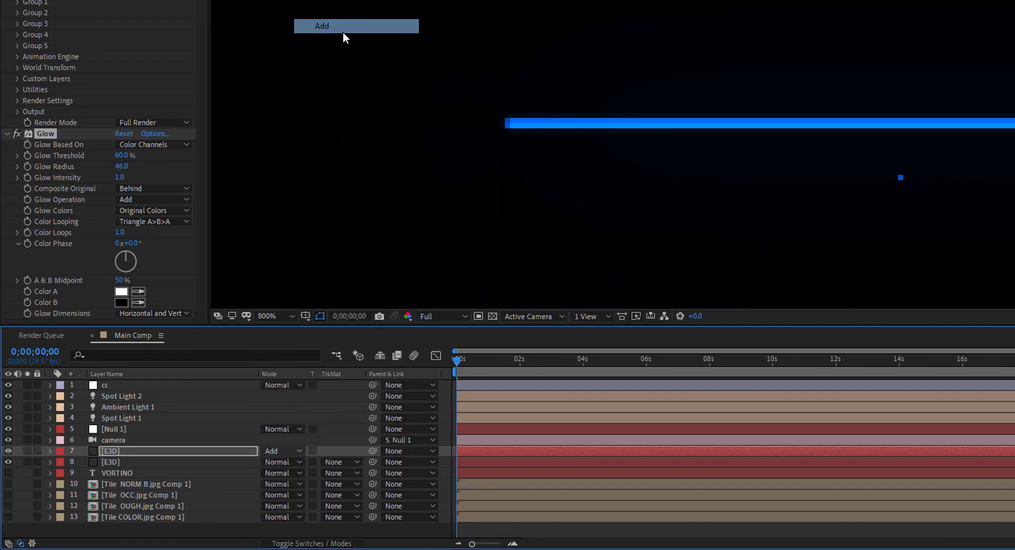
Raise the Glow Intensity to 5.7 and check the blue glow on the title letters
scroll(478, 63, "down", 6)
scroll(754, 160, "up", 3)
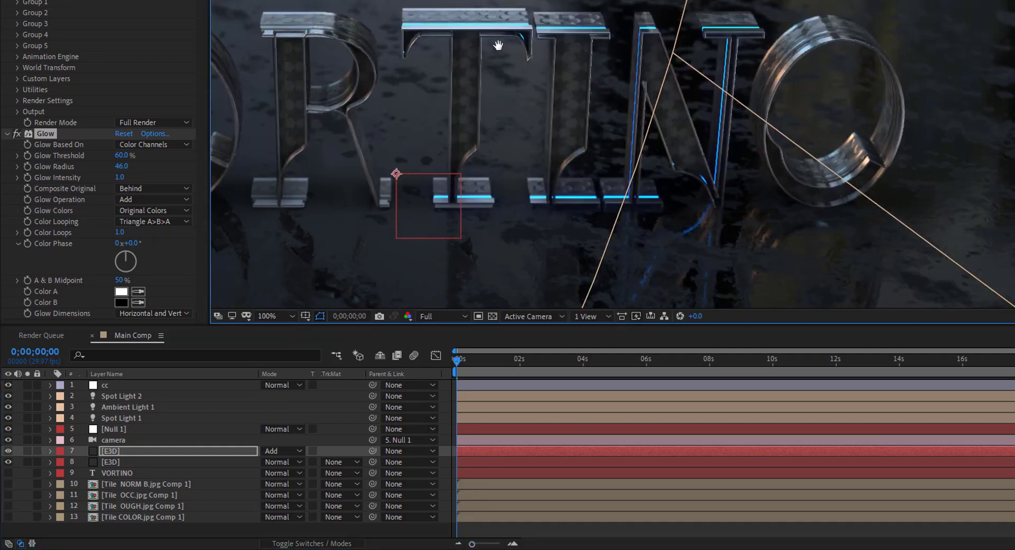
left_click_drag(740, 83, 625, 192)
scroll(685, 108, "up", 2)
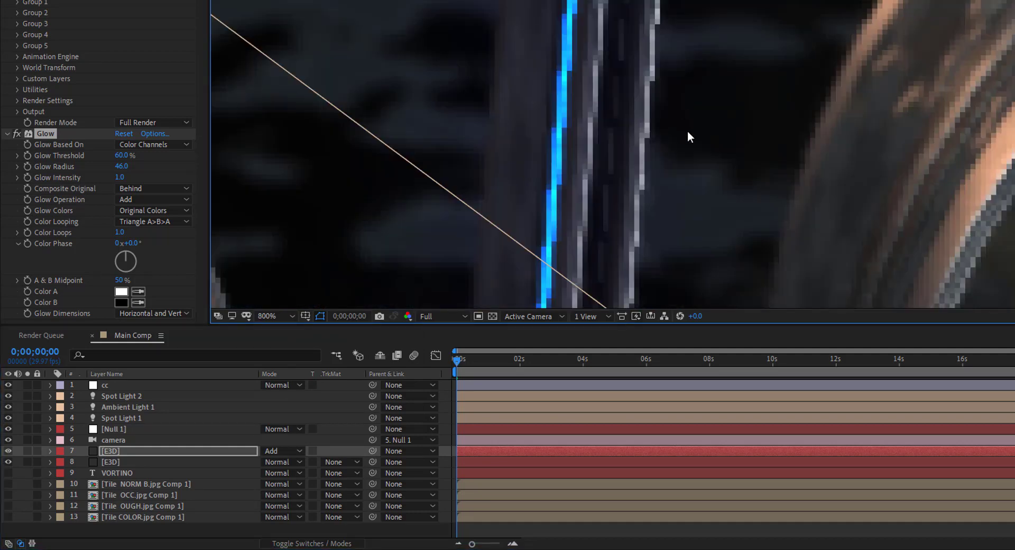
left_click_drag(121, 178, 431, 184)
scroll(671, 128, "down", 8)
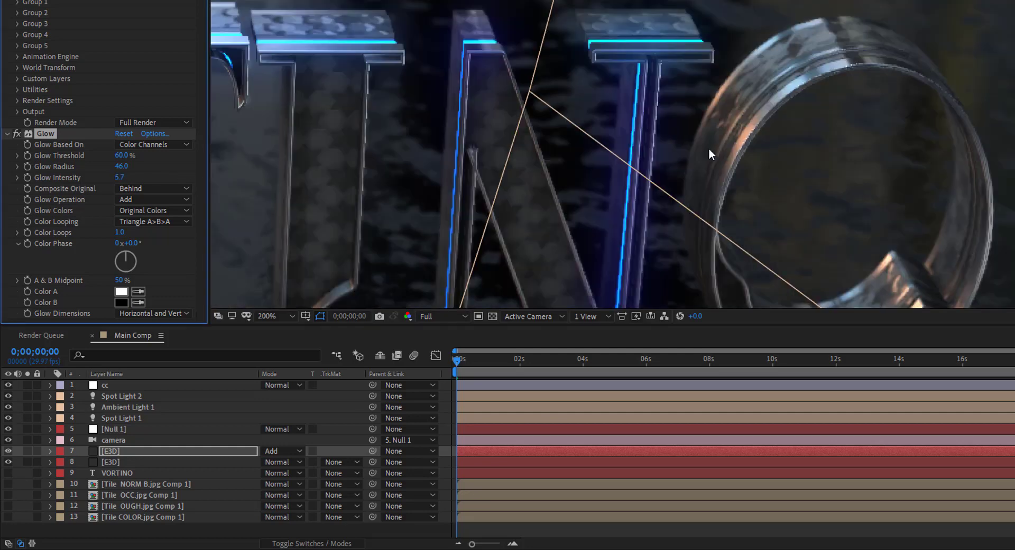
scroll(612, 202, "up", 1)
left_click_drag(547, 174, 603, 146)
scroll(516, 242, "up", 1)
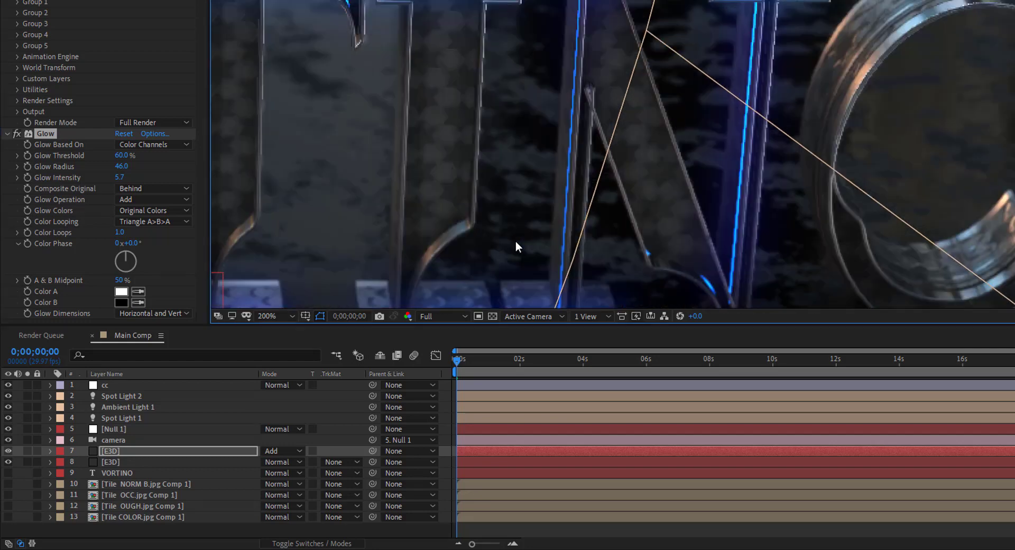
left_click_drag(513, 240, 605, 130)
scroll(528, 202, "down", 3)
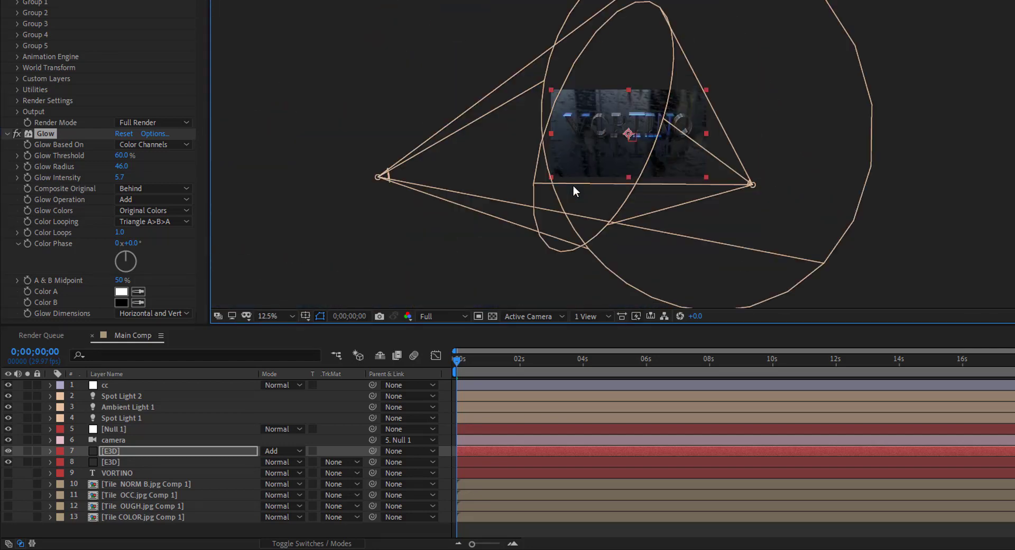
Examine the blue glow on the title letters up close and in the wider frame, with no layer selected
scroll(712, 175, "up", 4)
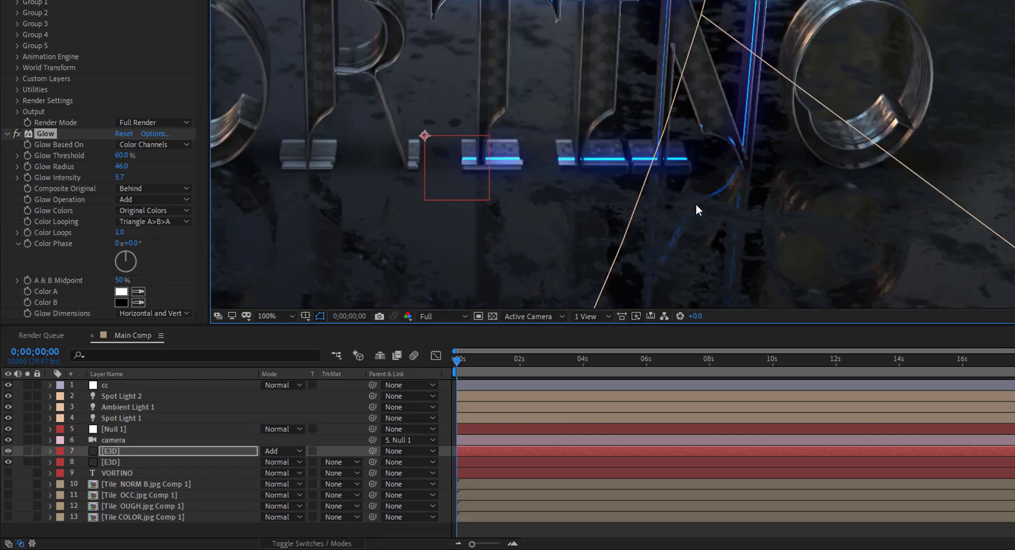
scroll(694, 205, "down", 3)
left_click(931, 181)
scroll(540, 101, "up", 3)
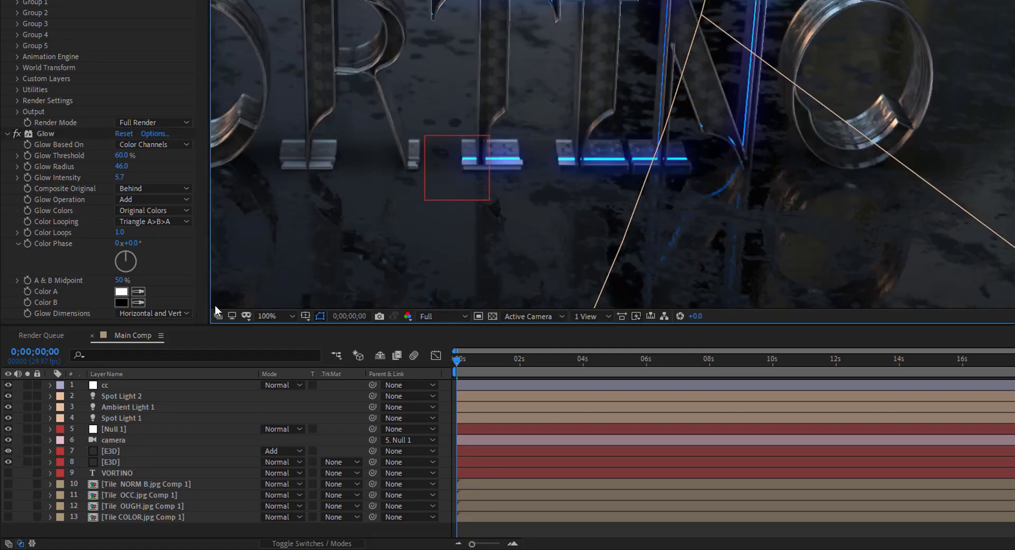
scroll(557, 87, "down", 2)
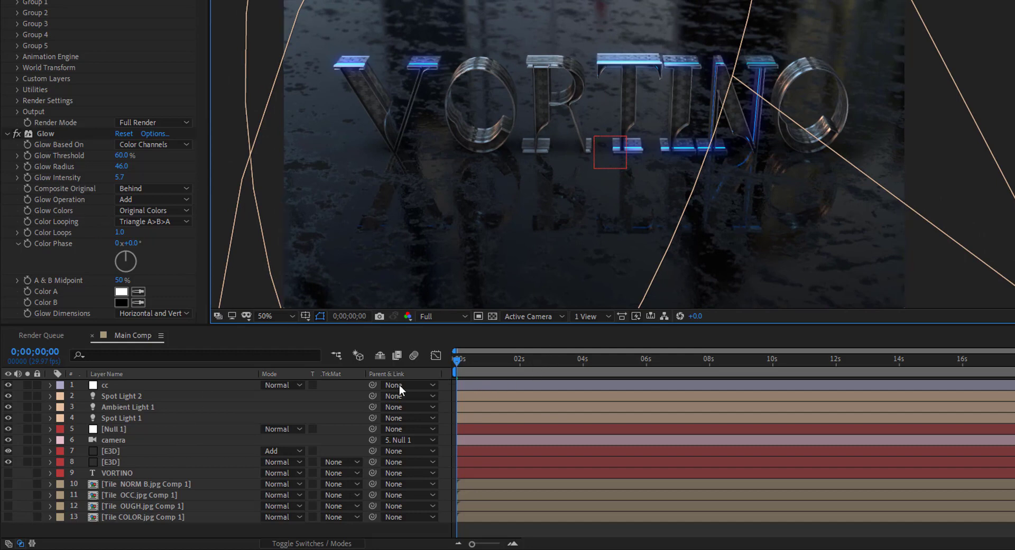
Select the upper E3D layer and collapse its Element and Glow effect settings
double_click(125, 449)
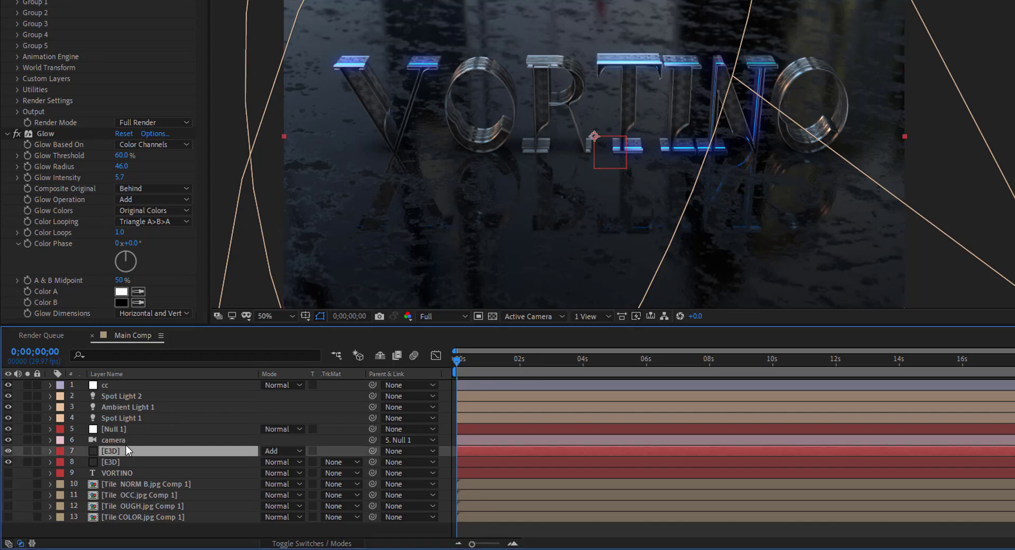
left_click(314, 1)
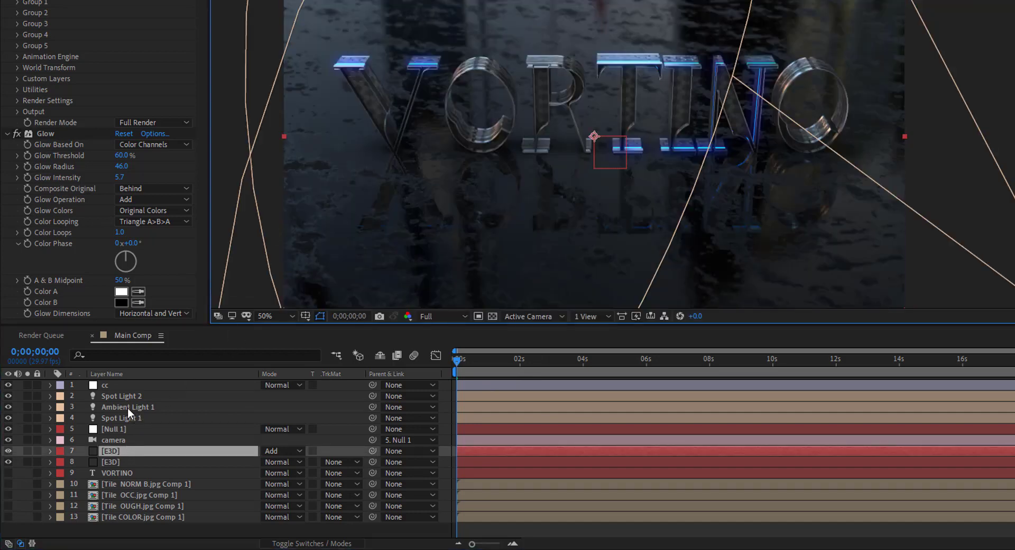
left_click(8, 135)
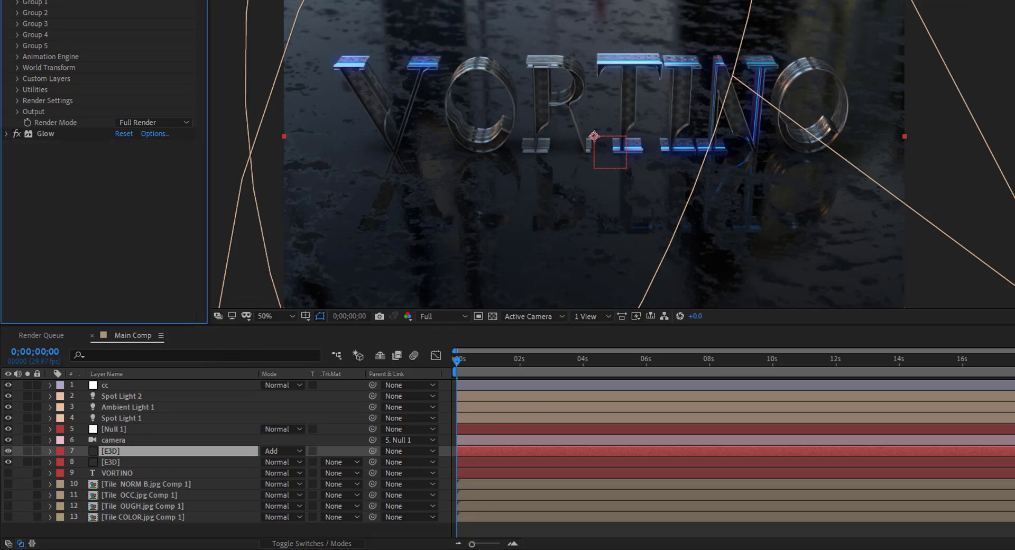
left_click(7, 0)
scroll(587, 161, "up", 2)
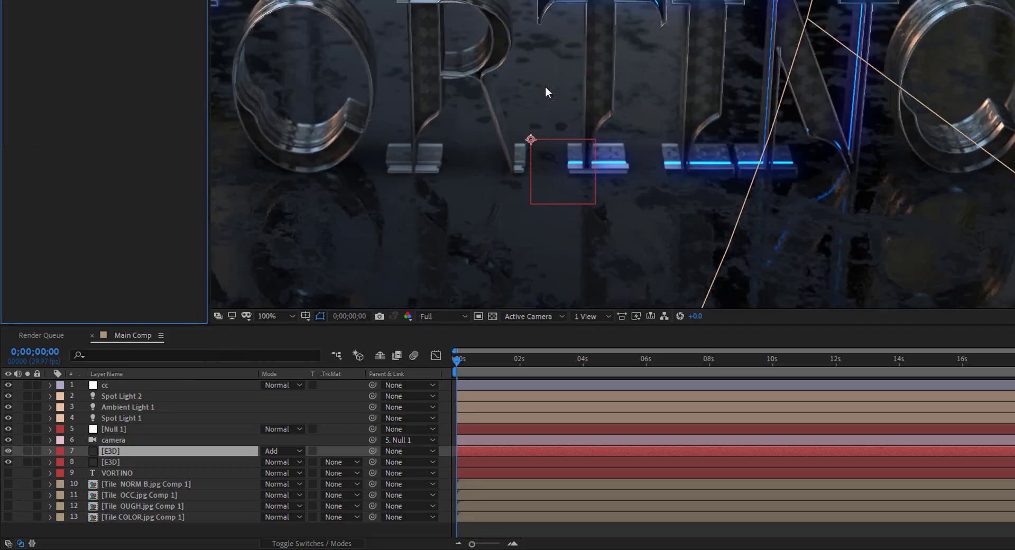
scroll(545, 85, "up", 1)
scroll(545, 85, "down", 1)
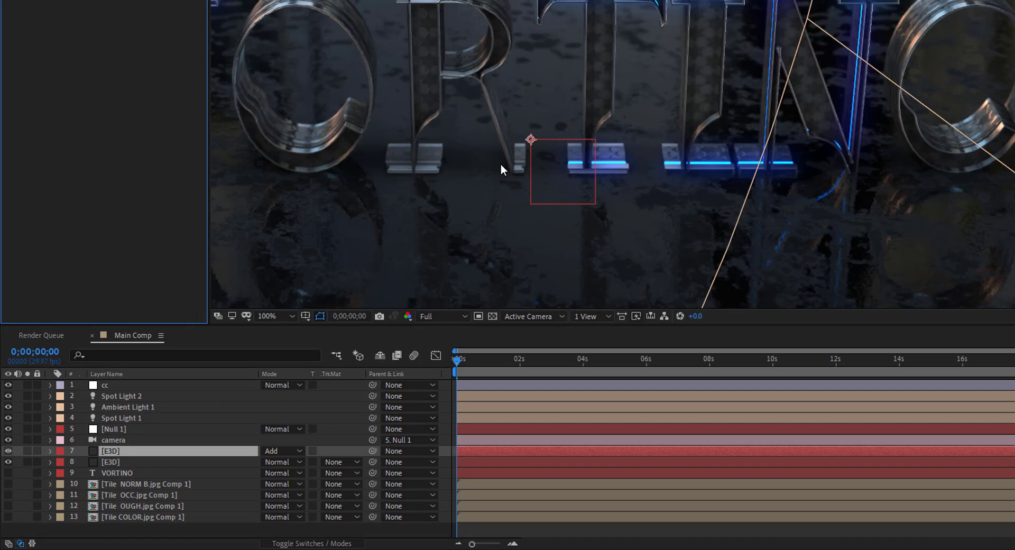
Show the Position property of Null 1 and set a Position keyframe at the composition's start
left_click(123, 434)
key("p")
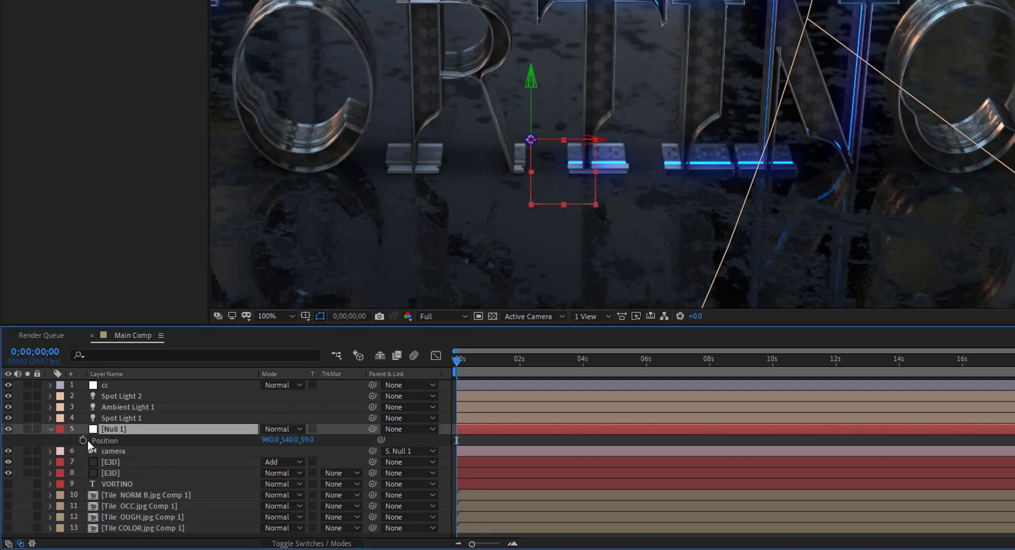
left_click(83, 440)
At 0;00;04;02, keyframe Null 1's Z Position at 491 to move the camera closer to the title
left_click_drag(487, 360, 585, 365)
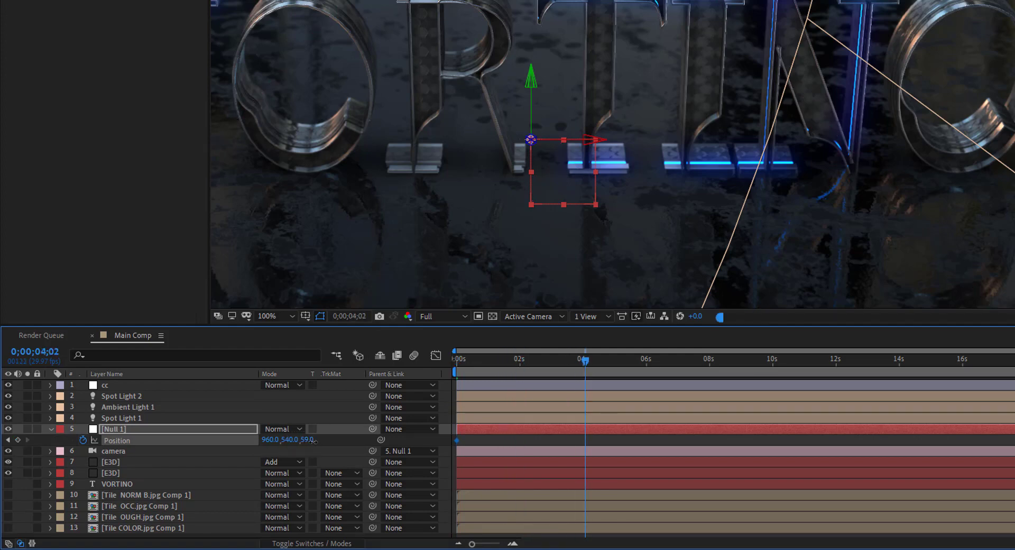
left_click_drag(308, 440, 349, 441)
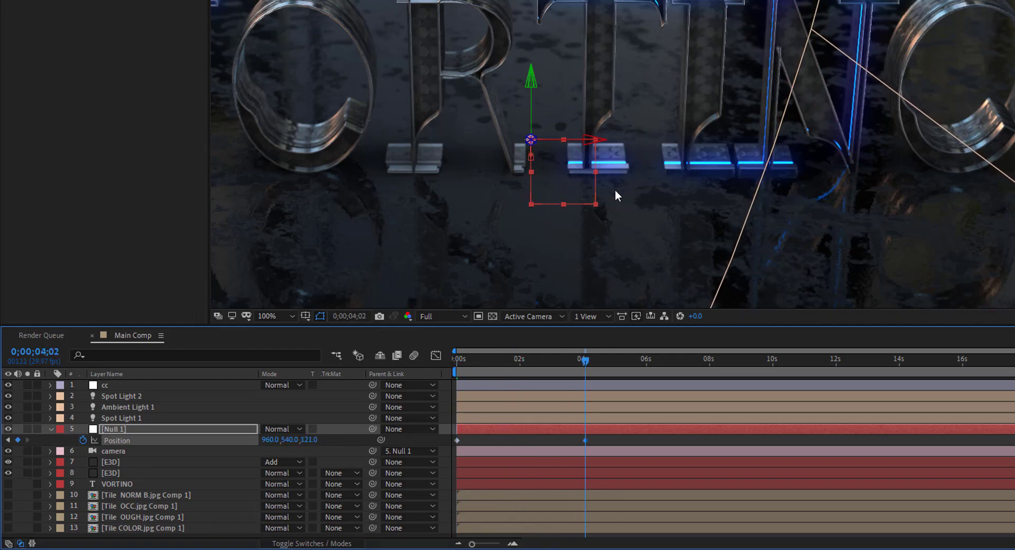
scroll(615, 189, "down", 2)
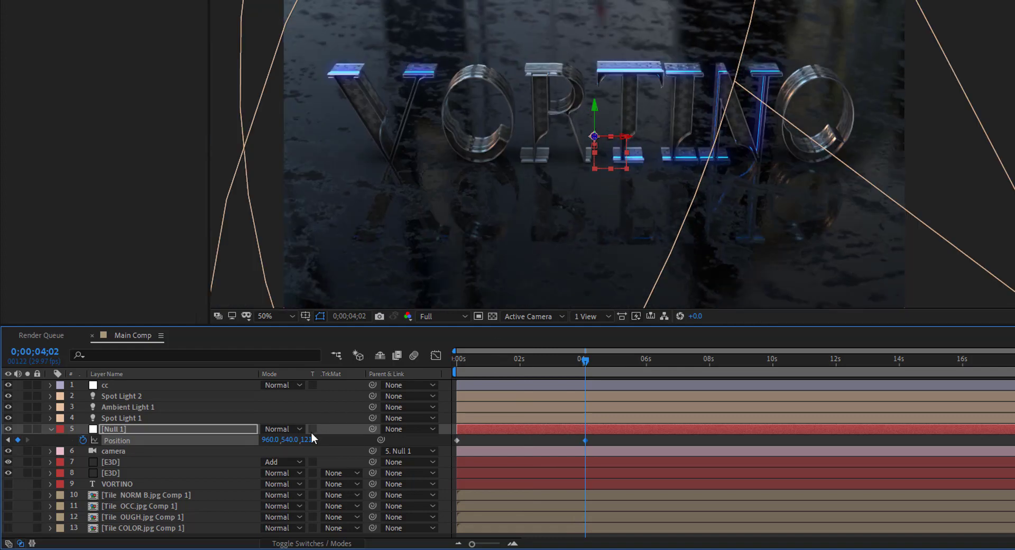
left_click_drag(309, 439, 411, 439)
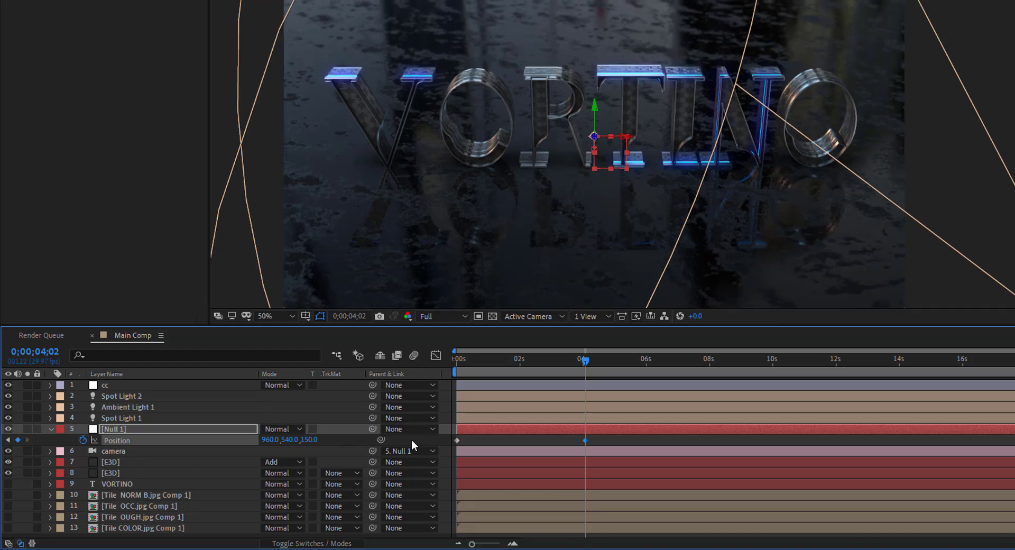
left_click_drag(309, 440, 493, 450)
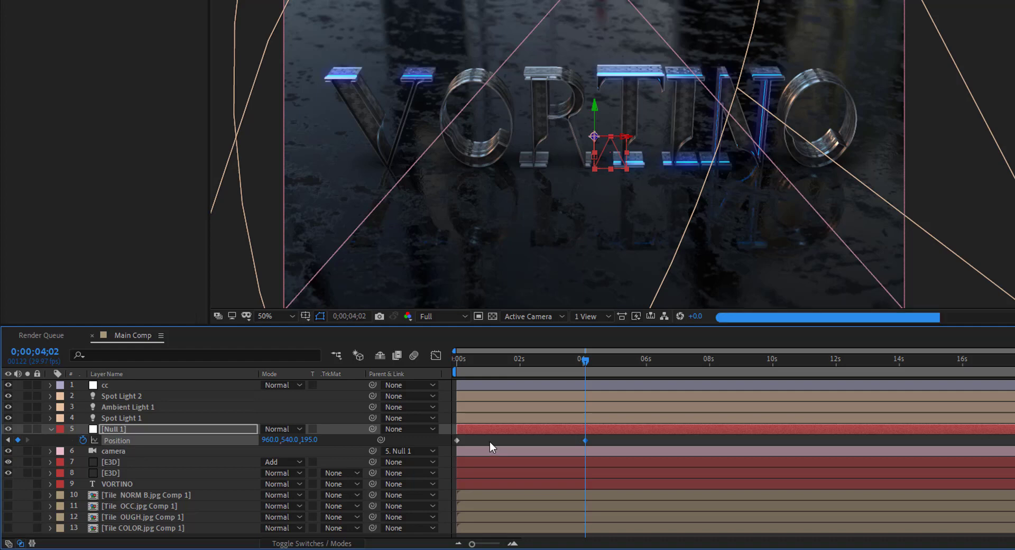
left_click_drag(309, 439, 577, 433)
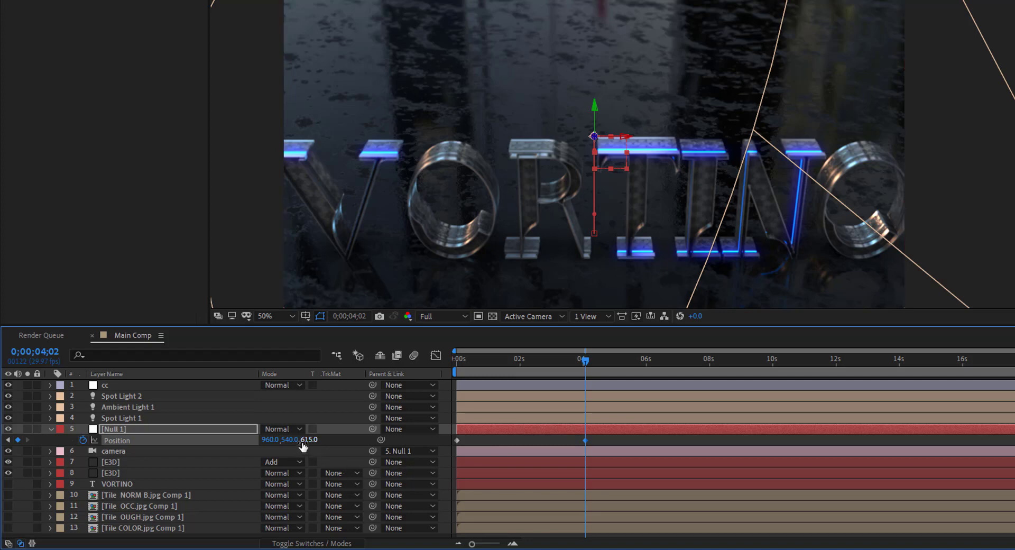
left_click_drag(308, 439, 270, 439)
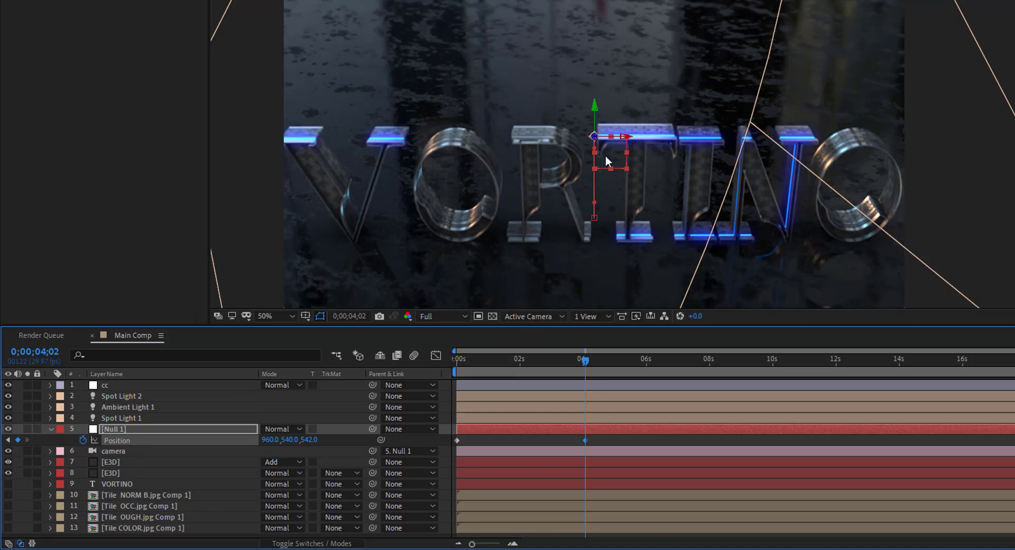
left_click_drag(309, 439, 280, 439)
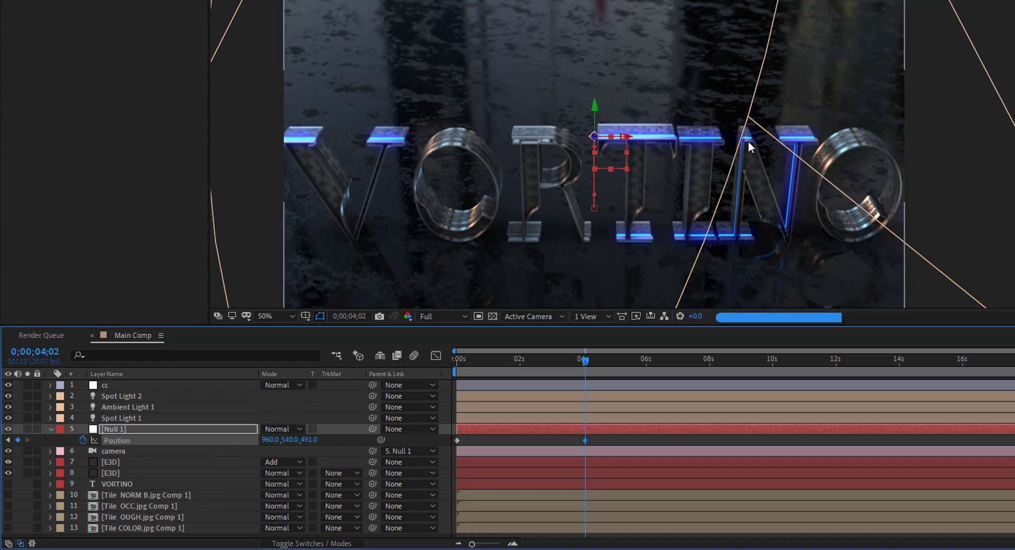
Open the camera layer's Camera Options and set the Blur Level to 200%
scroll(732, 177, "up", 1)
left_click_drag(732, 115, 773, 290)
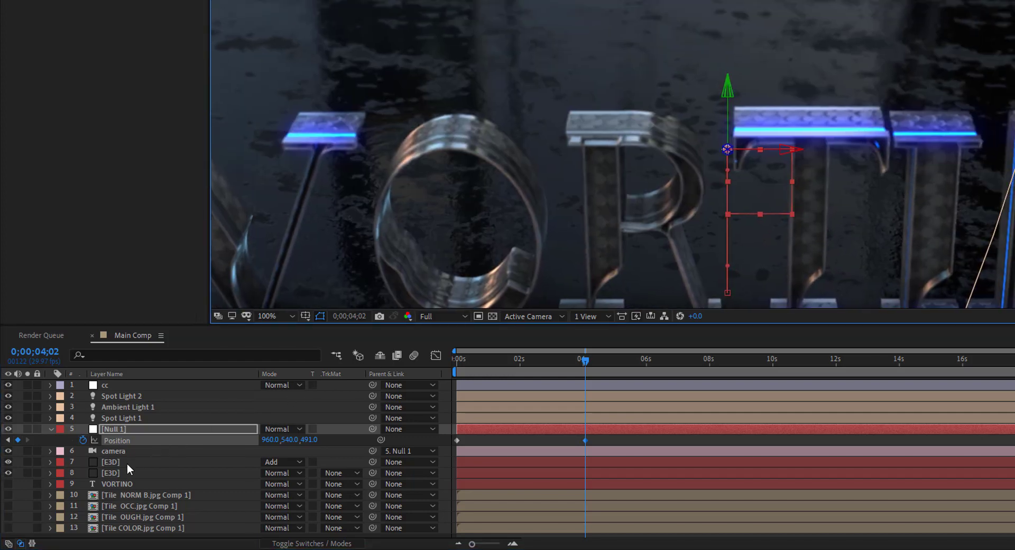
left_click(107, 452)
key("a")
key("a")
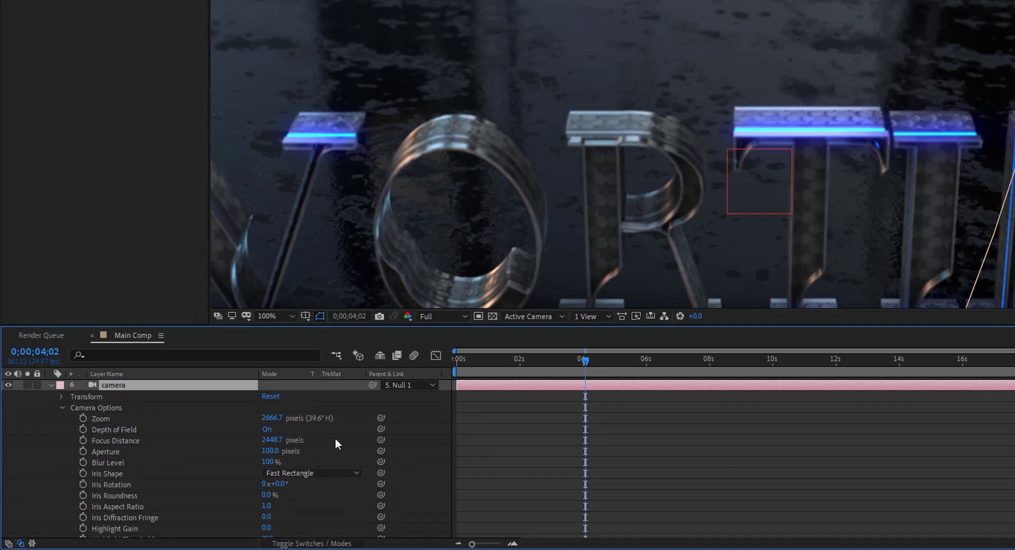
left_click(268, 462)
type("200")
key("Return")
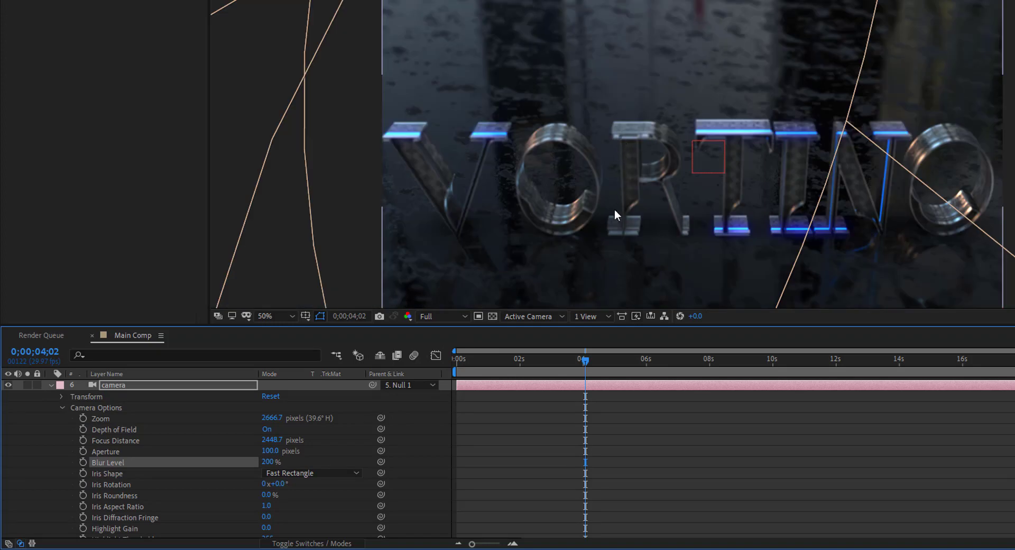
scroll(607, 225, "up", 1)
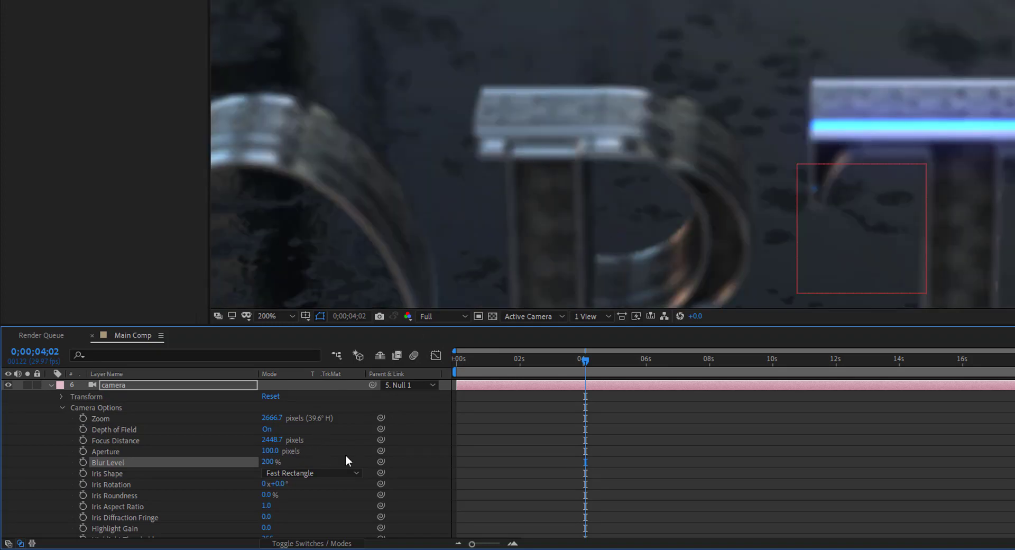
Keyframe the camera's Focus Distance at 0;00;04;02 with a value of 2156.7 pixels
left_click(82, 442)
left_click_drag(265, 442, 77, 458)
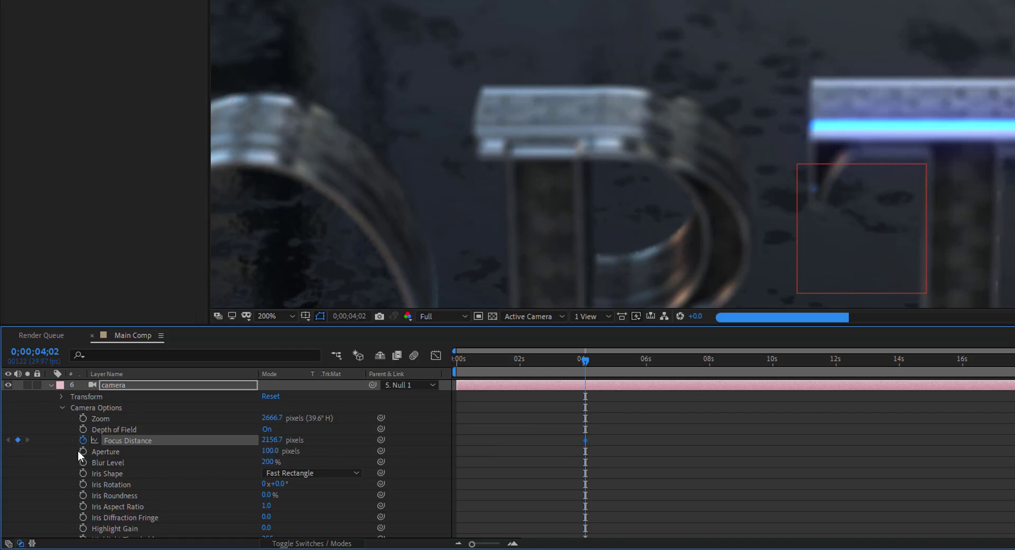
scroll(693, 143, "down", 2)
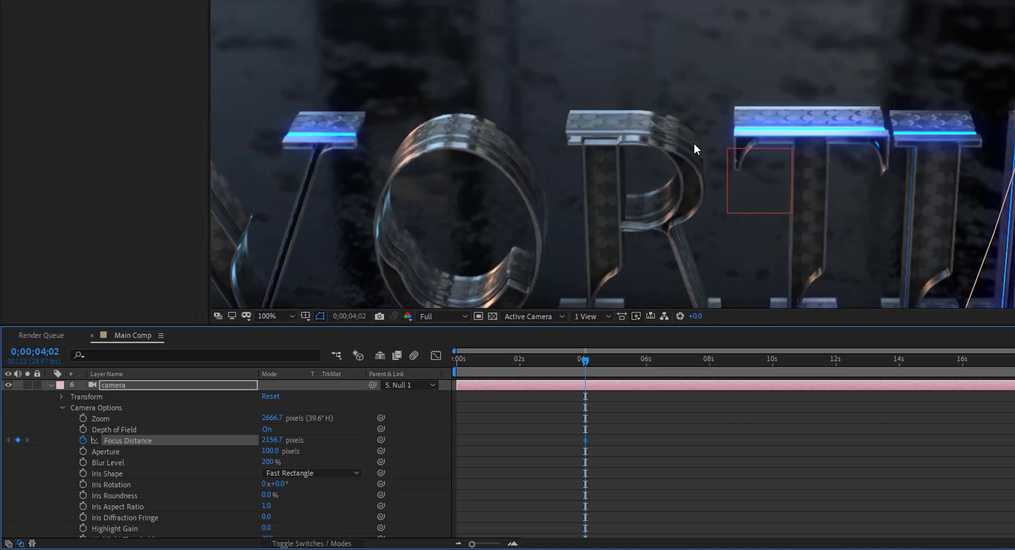
scroll(694, 154, "up", 1)
At the composition's start, keyframe the camera's Focus Distance at 2416.7 pixels so the letters are in focus
key("Home")
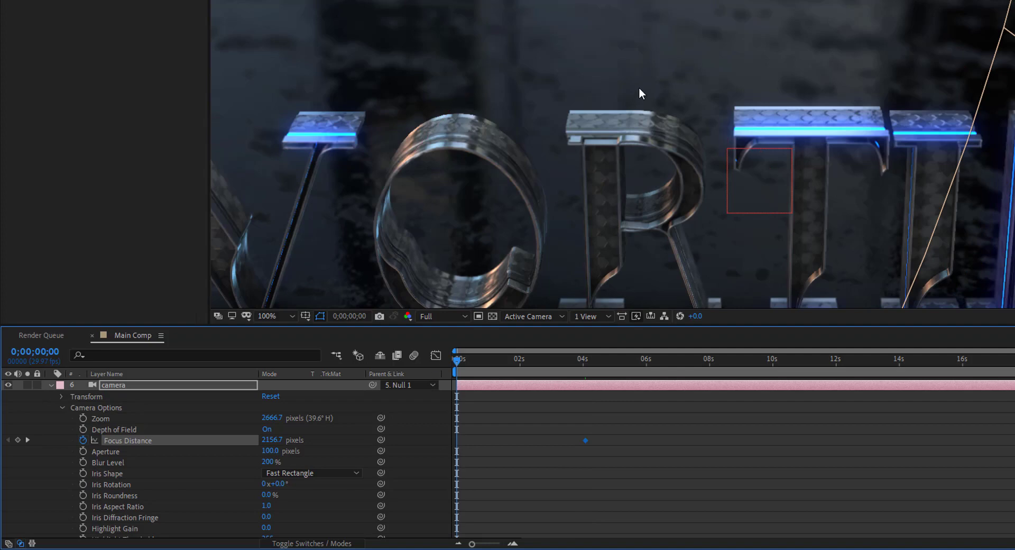
scroll(638, 87, "down", 1)
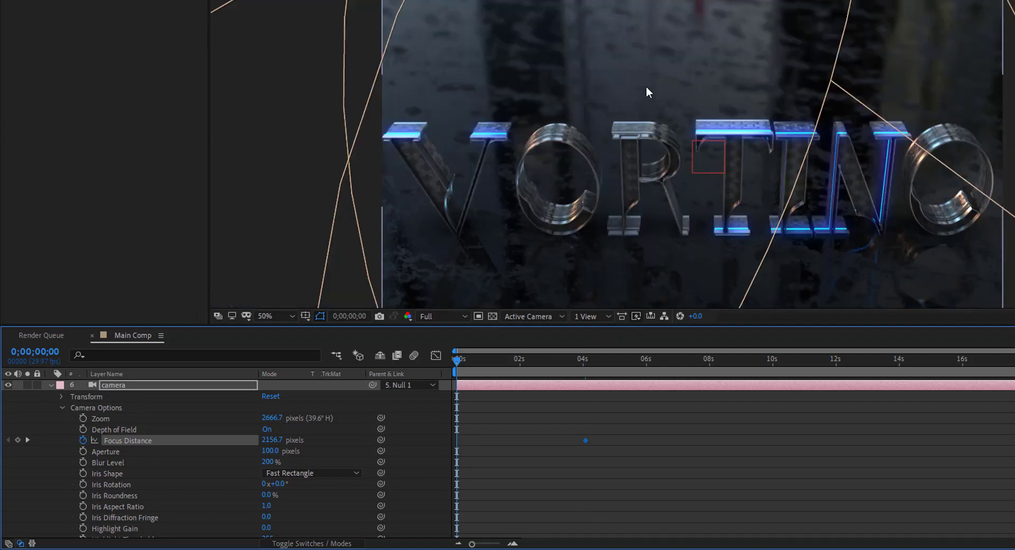
scroll(646, 86, "up", 1)
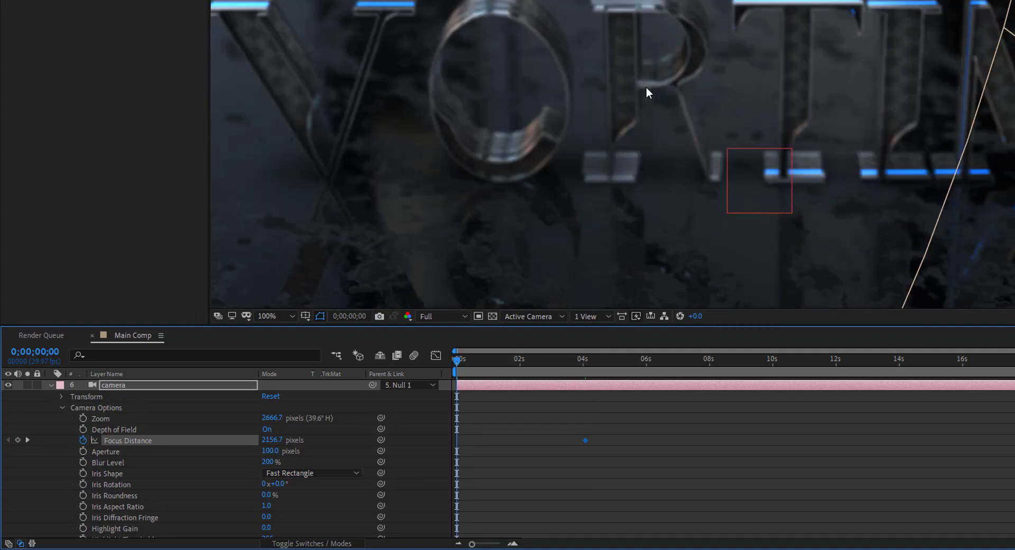
scroll(648, 86, "up", 2)
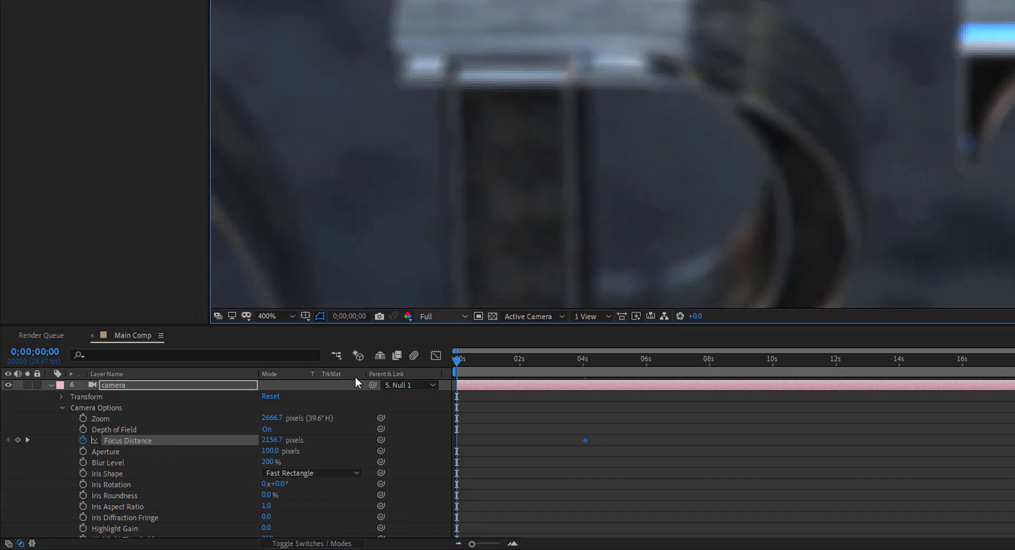
left_click_drag(267, 441, 363, 443)
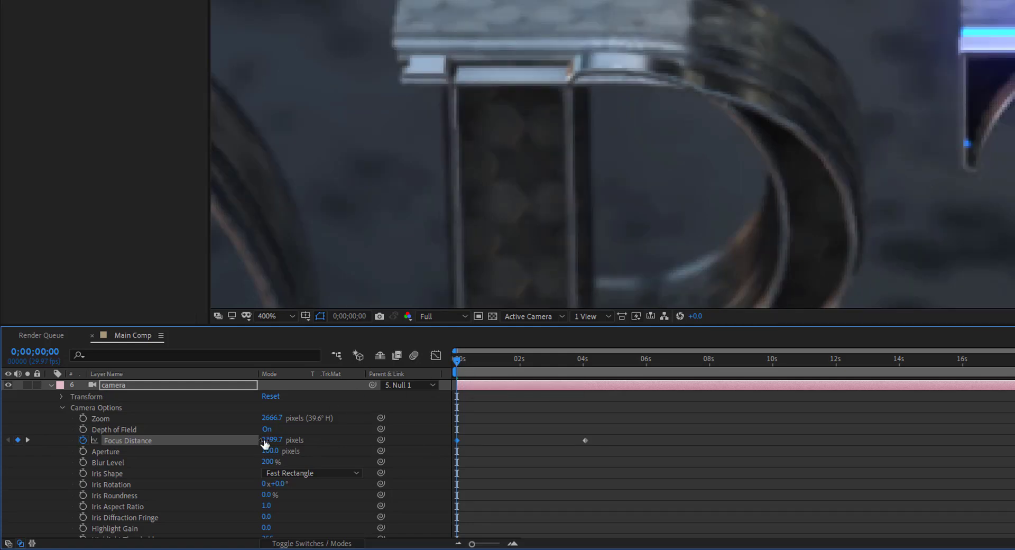
left_click_drag(267, 441, 301, 439)
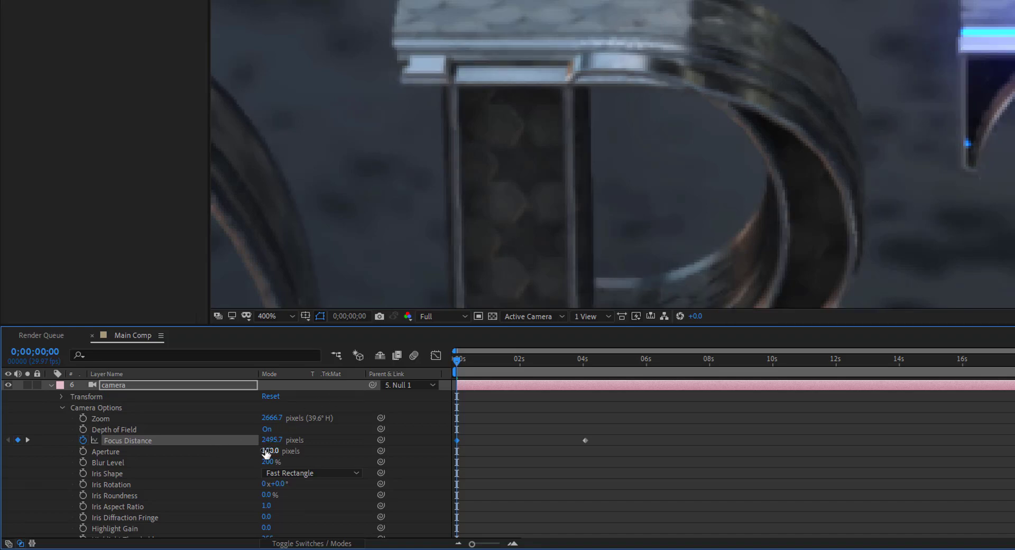
left_click_drag(268, 451, 253, 440)
scroll(576, 179, "down", 6)
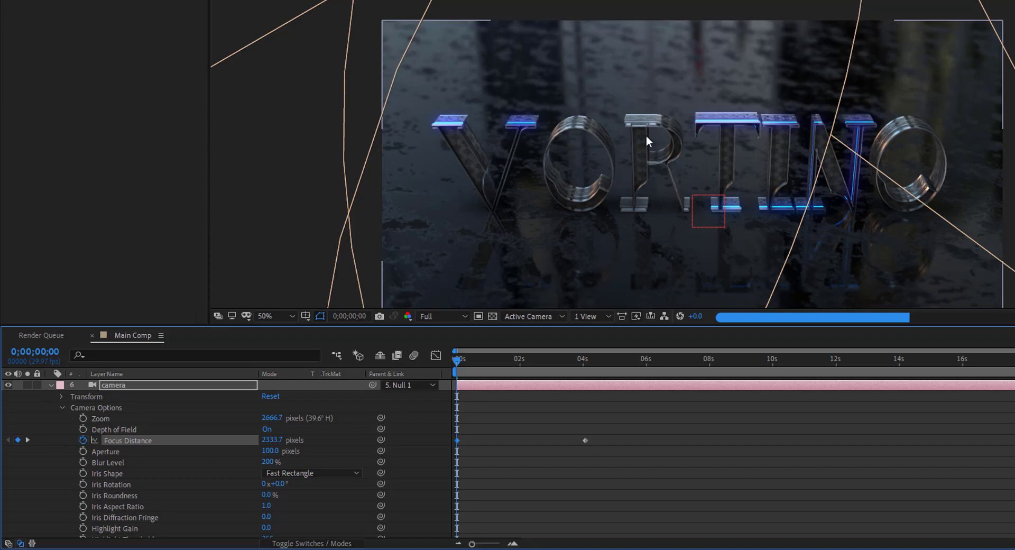
scroll(658, 113, "up", 6)
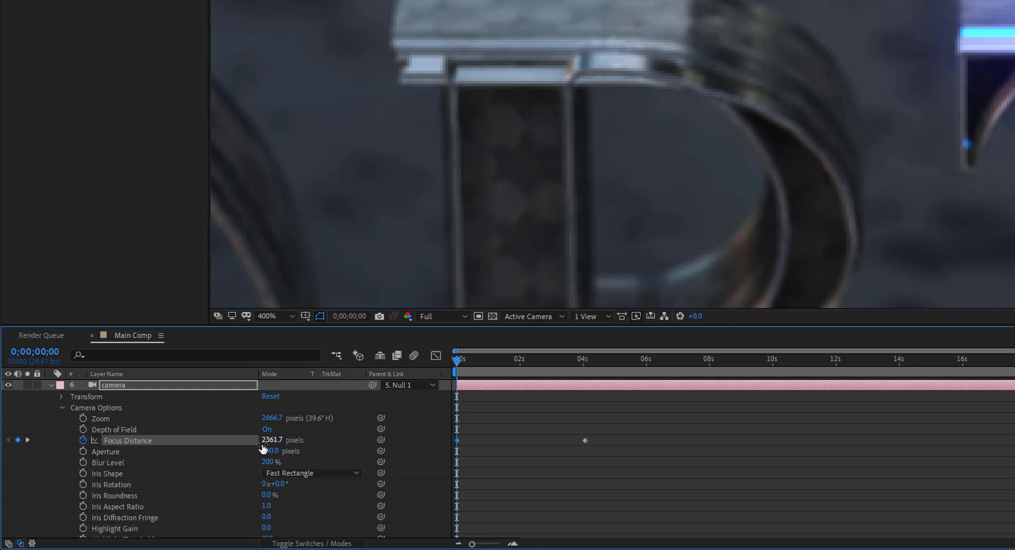
left_click_drag(272, 440, 308, 443)
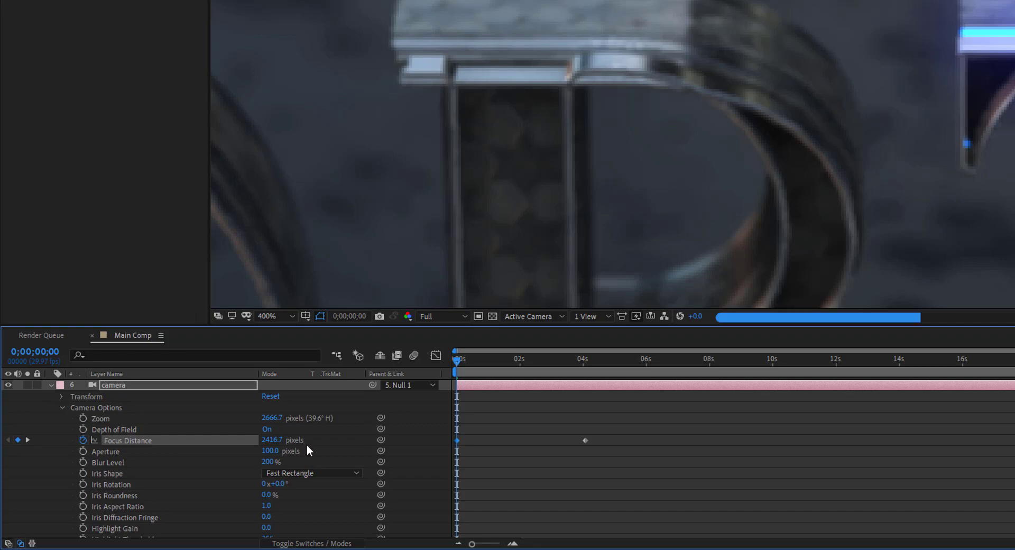
Set the preview resolution to Quarter and shorten the work area to end at the camera's second Focus Distance keyframe
scroll(795, 95, "down", 3)
scroll(760, 114, "up", 1)
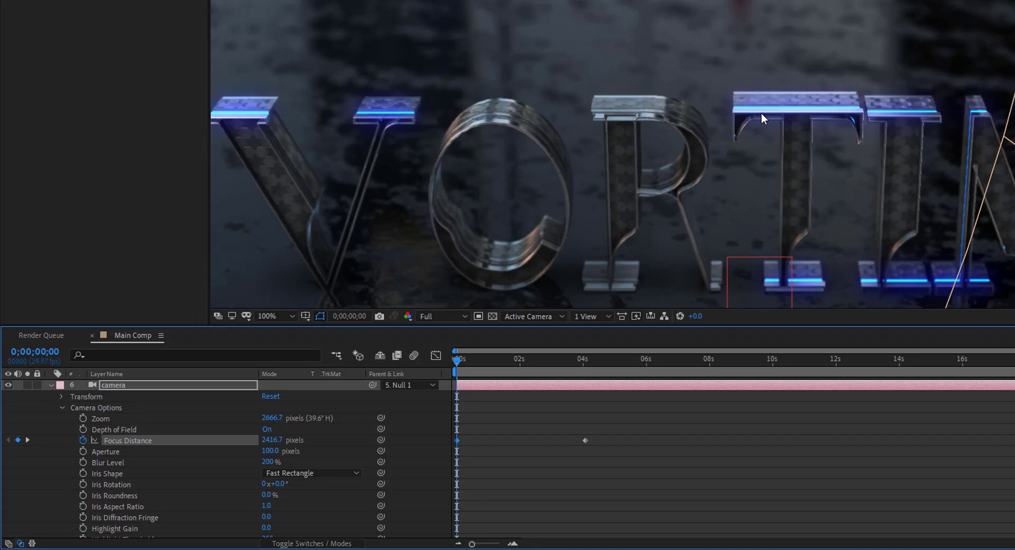
scroll(763, 111, "down", 1)
scroll(763, 111, "up", 1)
scroll(763, 110, "down", 1)
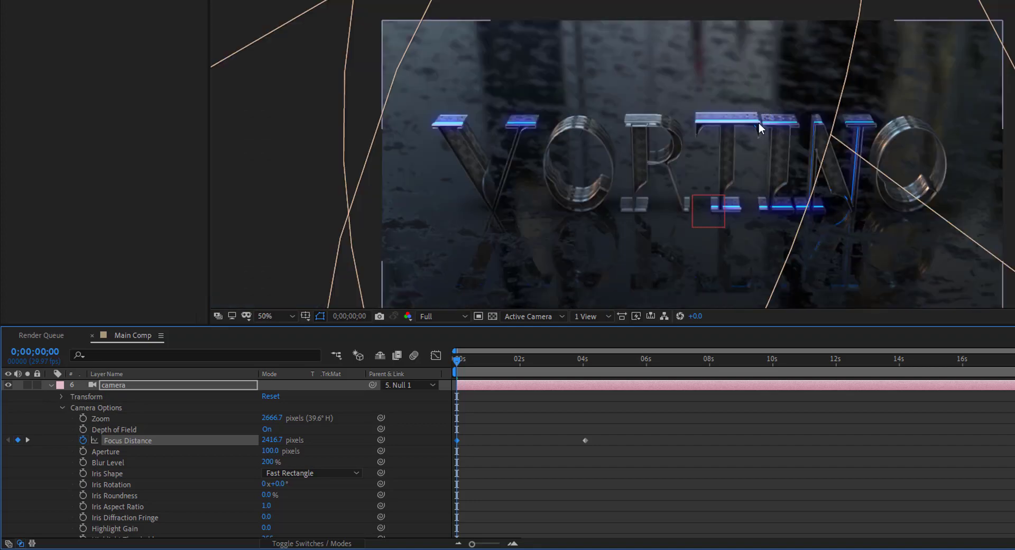
left_click(443, 317)
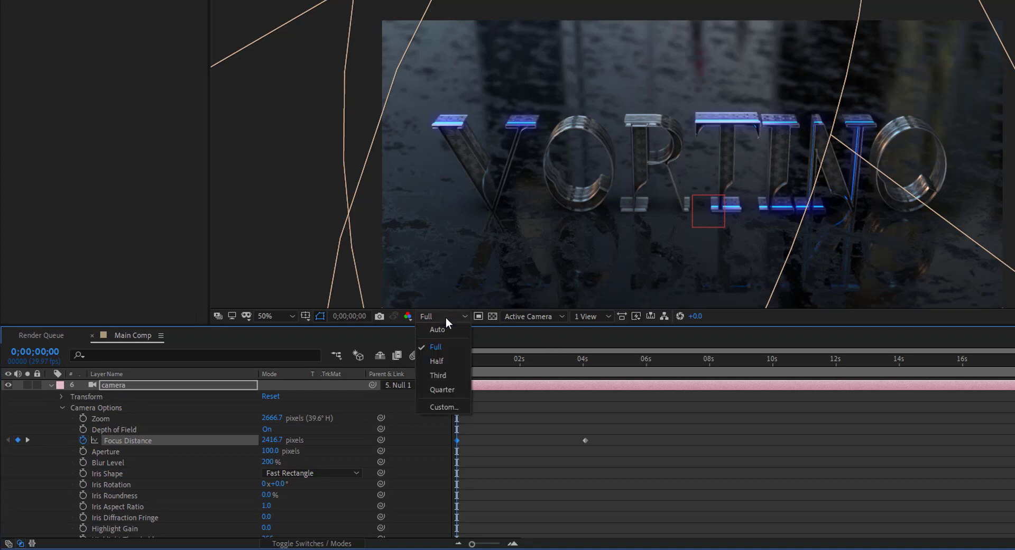
left_click(441, 390)
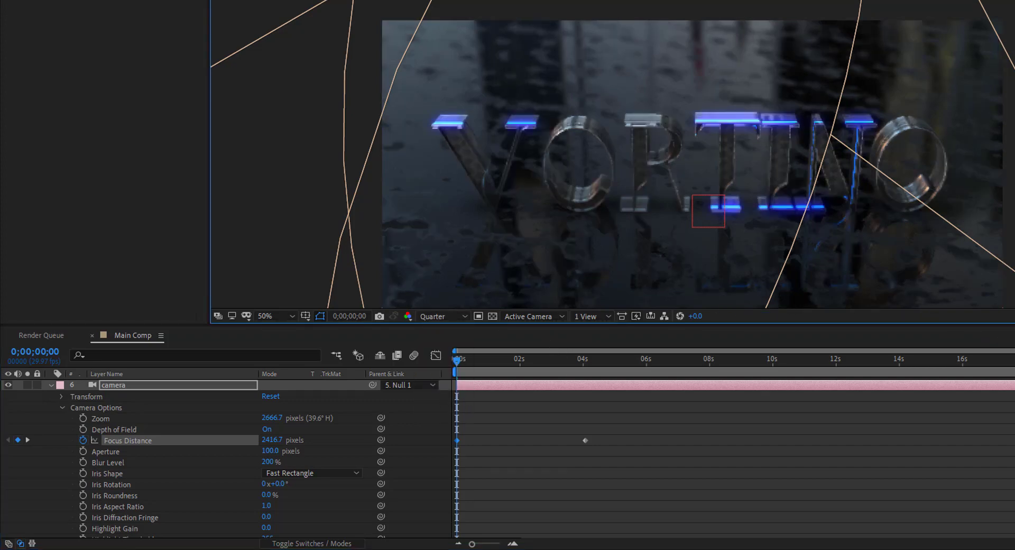
left_click_drag(1013, 376, 599, 379)
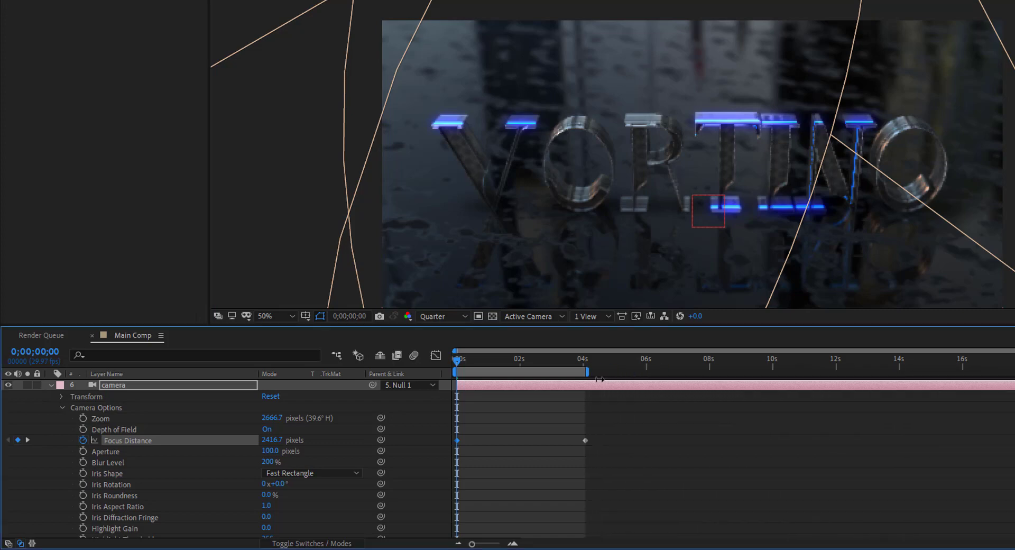
Preview the camera move and focus animation from the start, with the title framed in view
key("space")
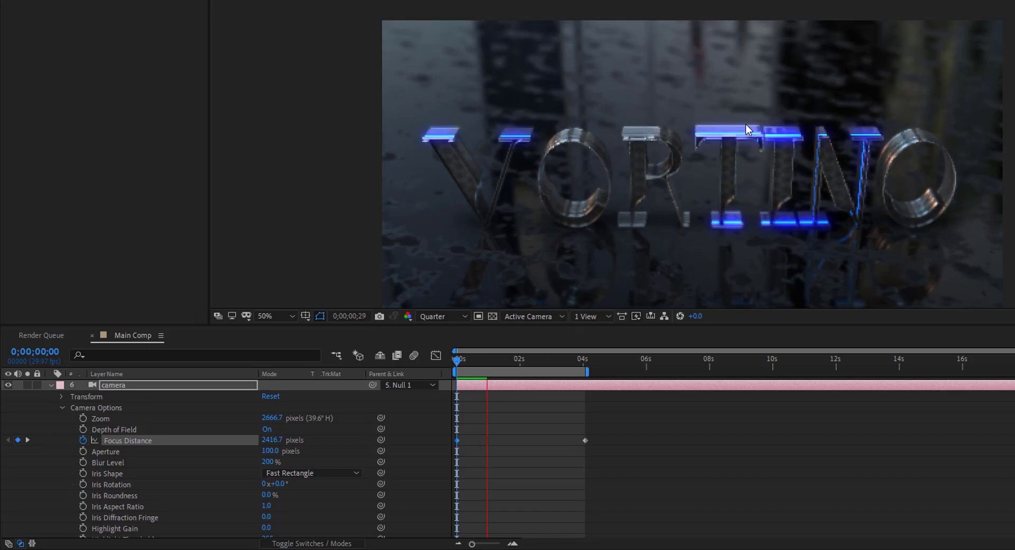
left_click(479, 359)
left_click(456, 365)
scroll(716, 150, "down", 3)
scroll(716, 150, "up", 1)
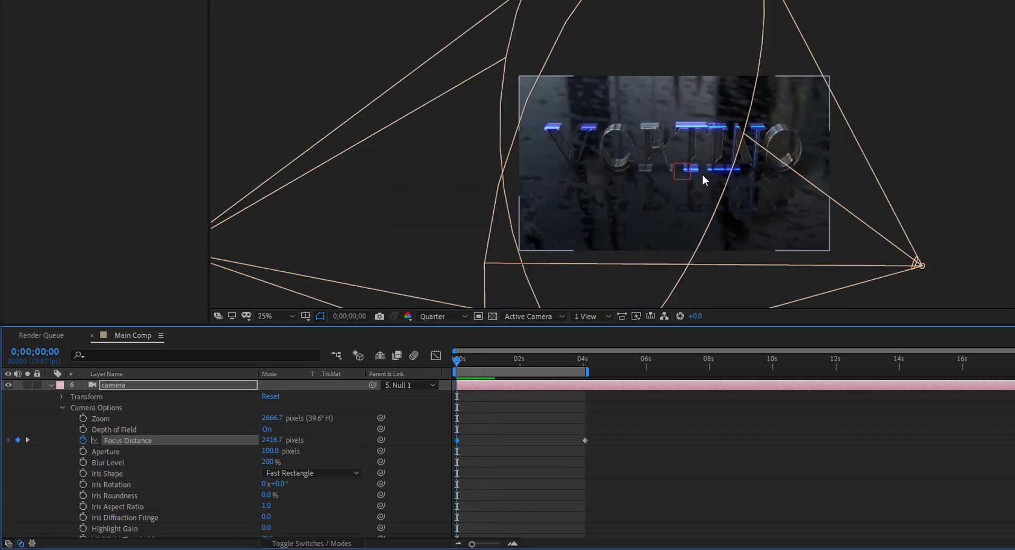
left_click_drag(707, 168, 714, 121)
scroll(714, 120, "up", 1)
left_click_drag(721, 84, 698, 162)
key("space")
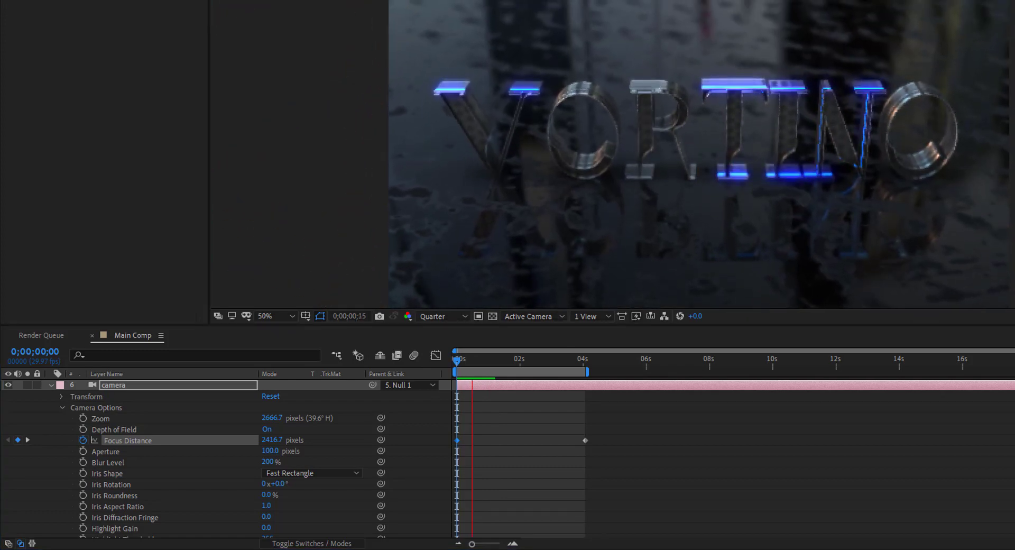